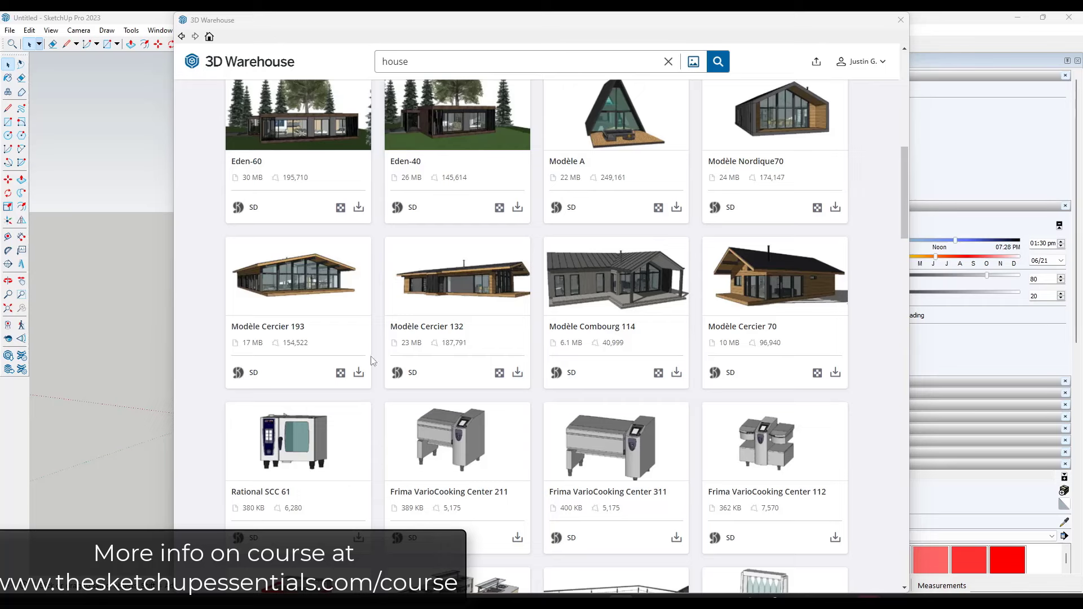
Step: Find the Modèle Cercier 70 house in the 3D Warehouse results and download it directly into the current model
scroll(379, 363, down, 2)
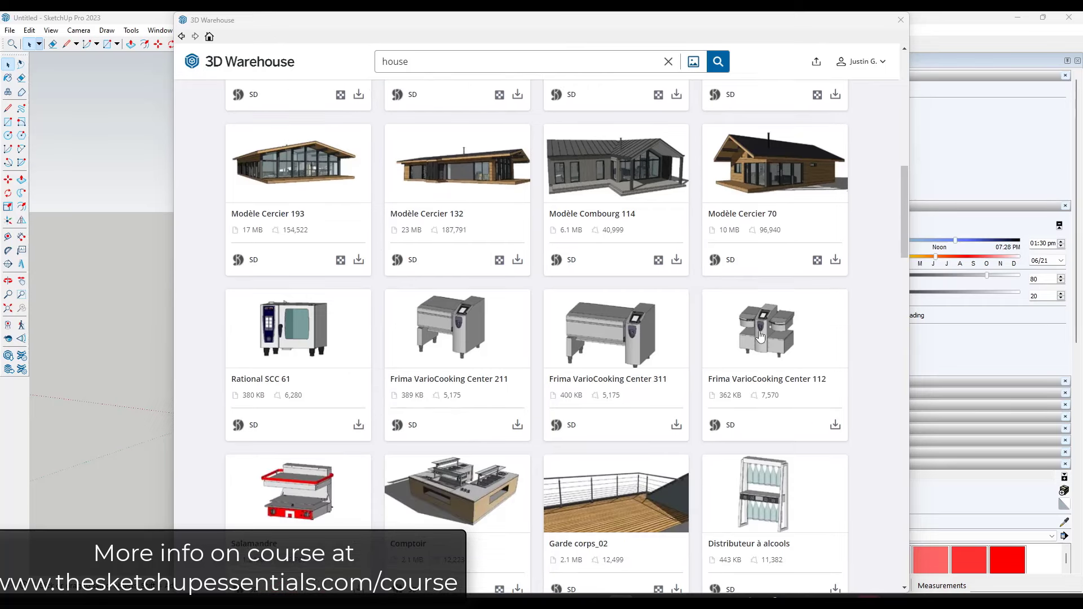
scroll(764, 337, up, 2)
click(767, 282)
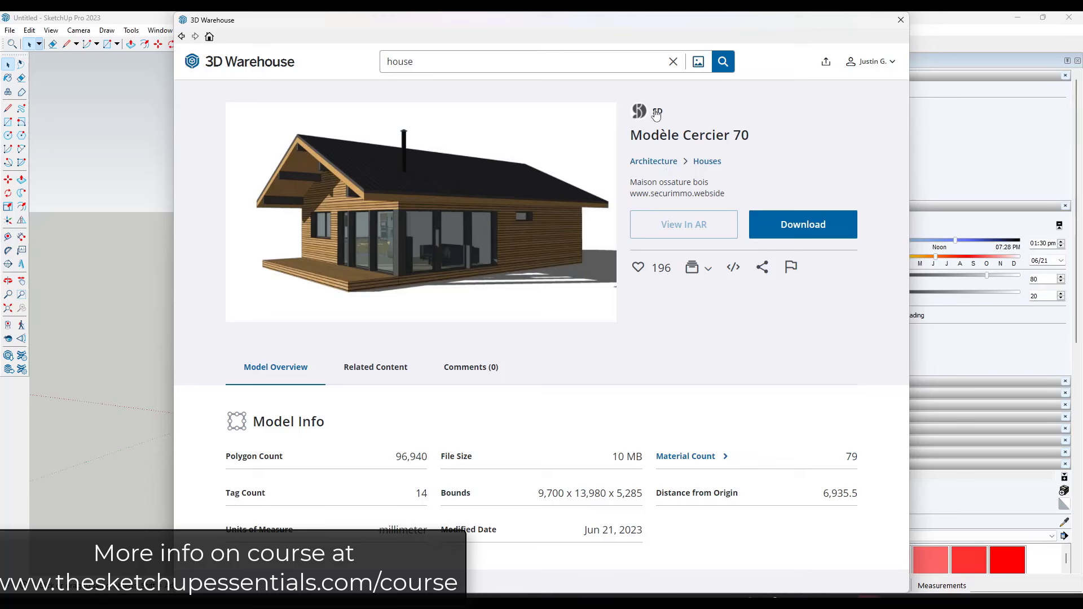
click(792, 231)
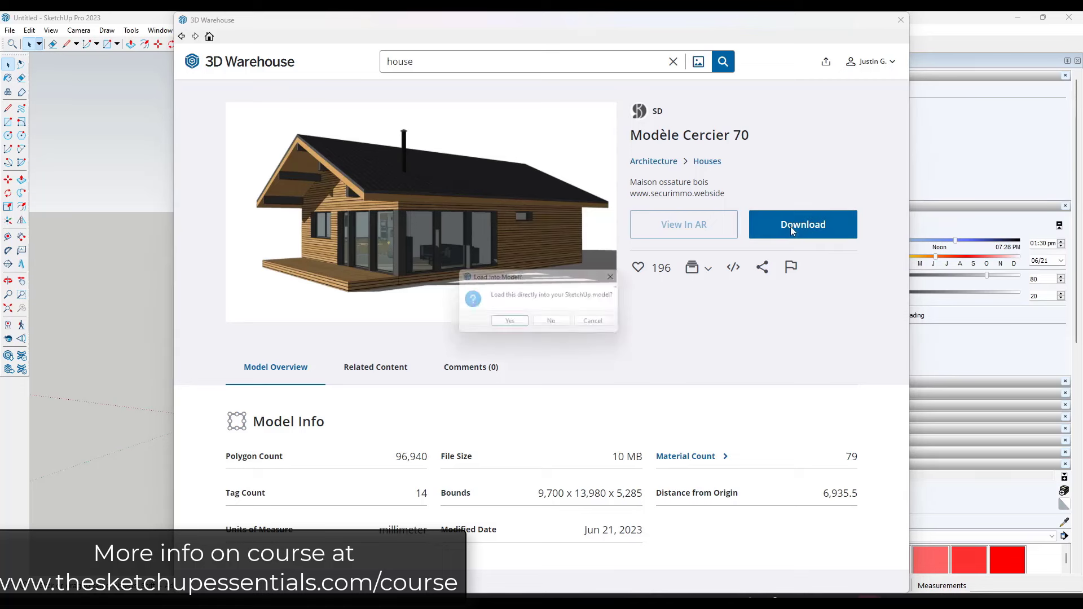
click(510, 325)
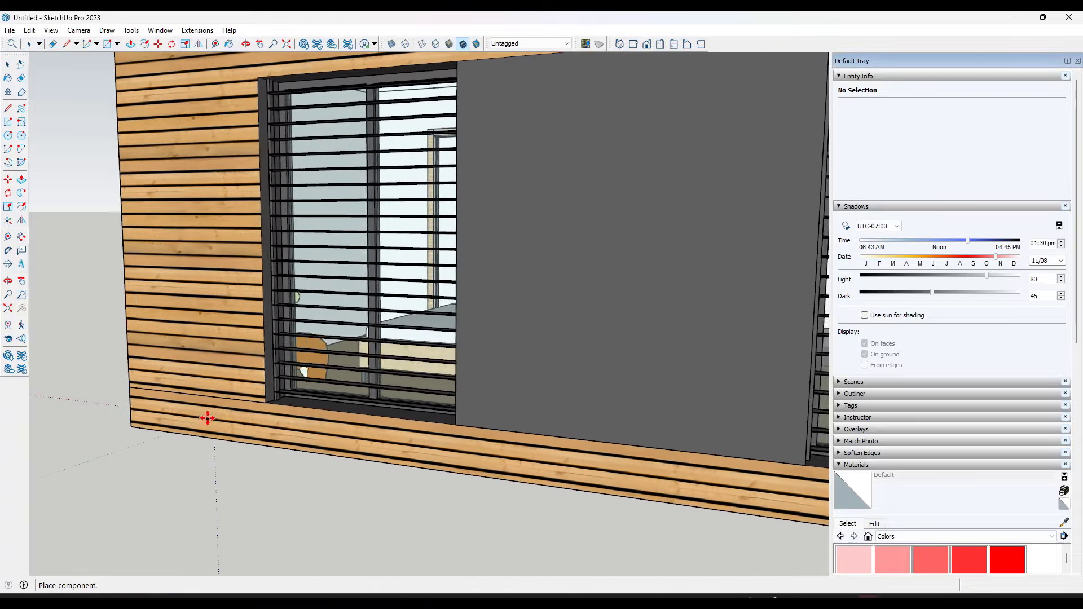
Step: Place the downloaded house component on the ground near the model origin
click(234, 418)
middle_drag(234, 418, 652, 417)
scroll(594, 421, down, 6)
middle_drag(659, 314, 551, 474)
scroll(551, 474, down, 5)
scroll(489, 418, down, 2)
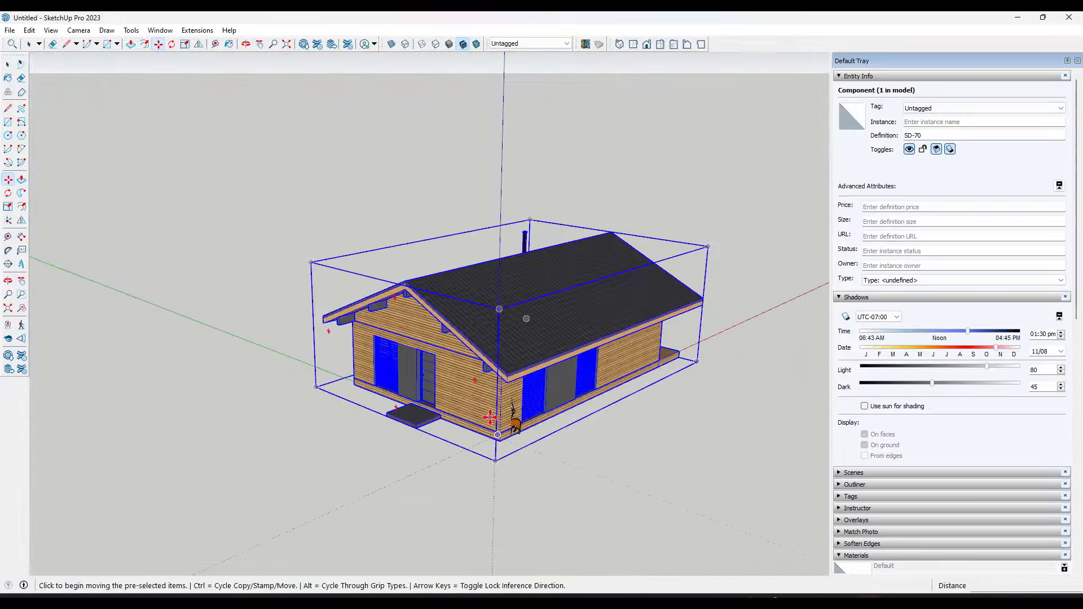
middle_drag(490, 417, 759, 412)
middle_drag(643, 415, 1060, 392)
middle_drag(480, 394, 519, 411)
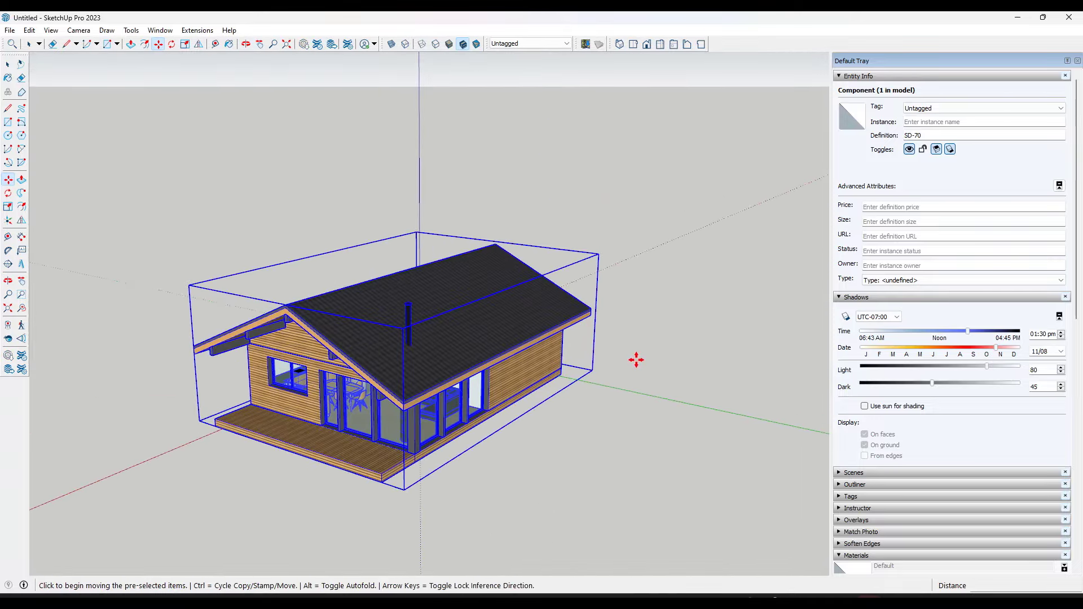
Step: Move the person-and-dog figure away from the house wall into open space
key(space)
middle_drag(636, 360, 450, 338)
click(509, 356)
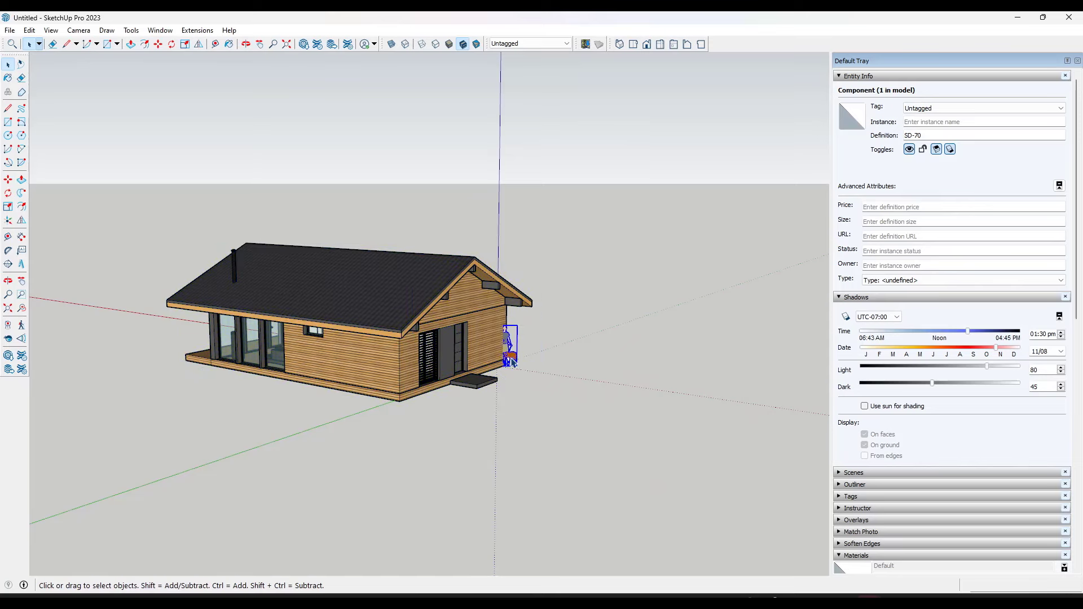
key(m)
click(510, 359)
click(590, 329)
key(space)
Step: Add a first scene showing the house exterior in perspective from the corner of its wooden deck
middle_drag(306, 331, 846, 296)
scroll(479, 338, up, 5)
middle_drag(480, 338, 510, 361)
click(51, 31)
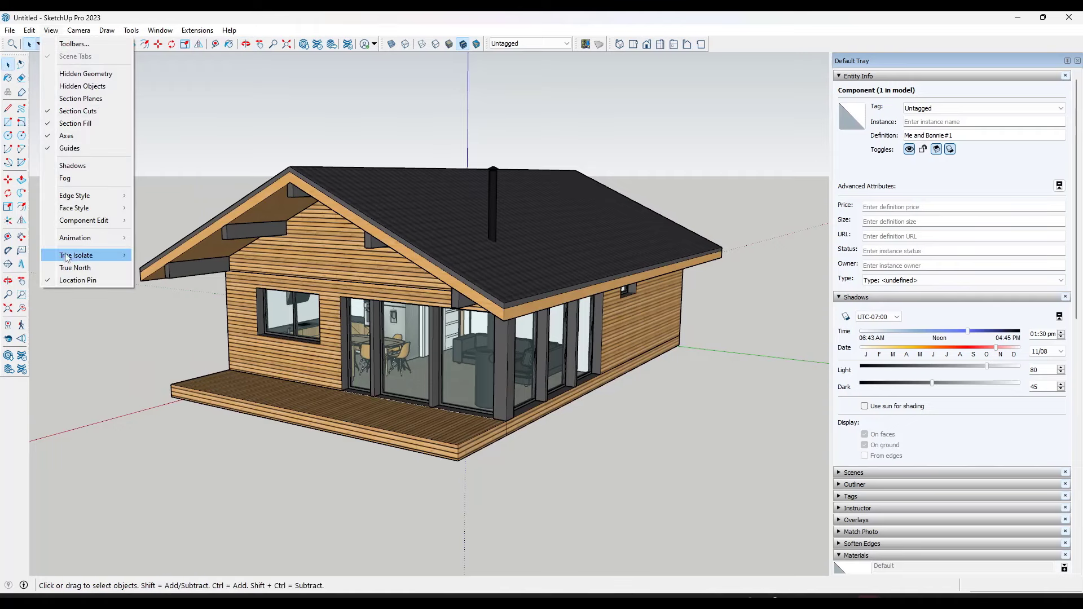
mouse_move(84, 238)
click(155, 238)
Step: Place a horizontal section plane cutting through the house walls at window height and name it Floor Plan
middle_drag(462, 282, 466, 255)
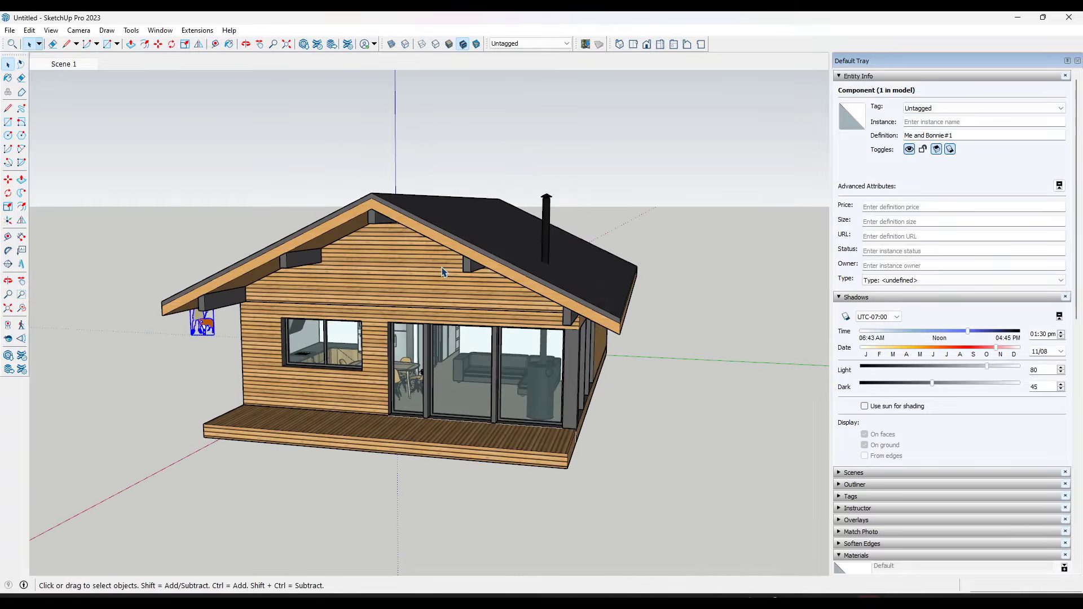
mouse_move(431, 294)
middle_down()
mouse_move(451, 295)
mouse_move(436, 309)
middle_up()
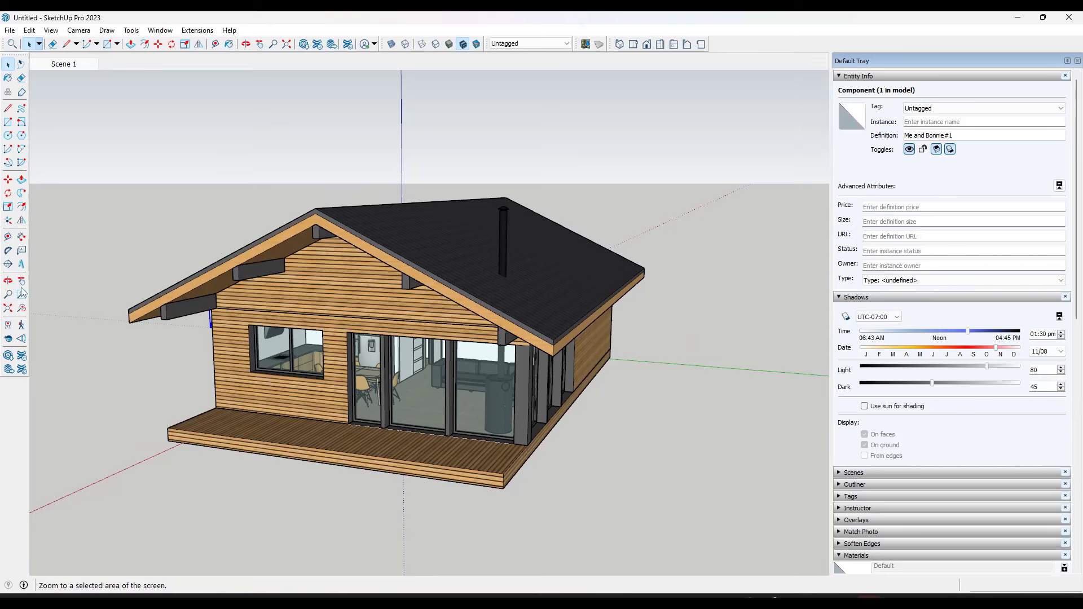
click(8, 265)
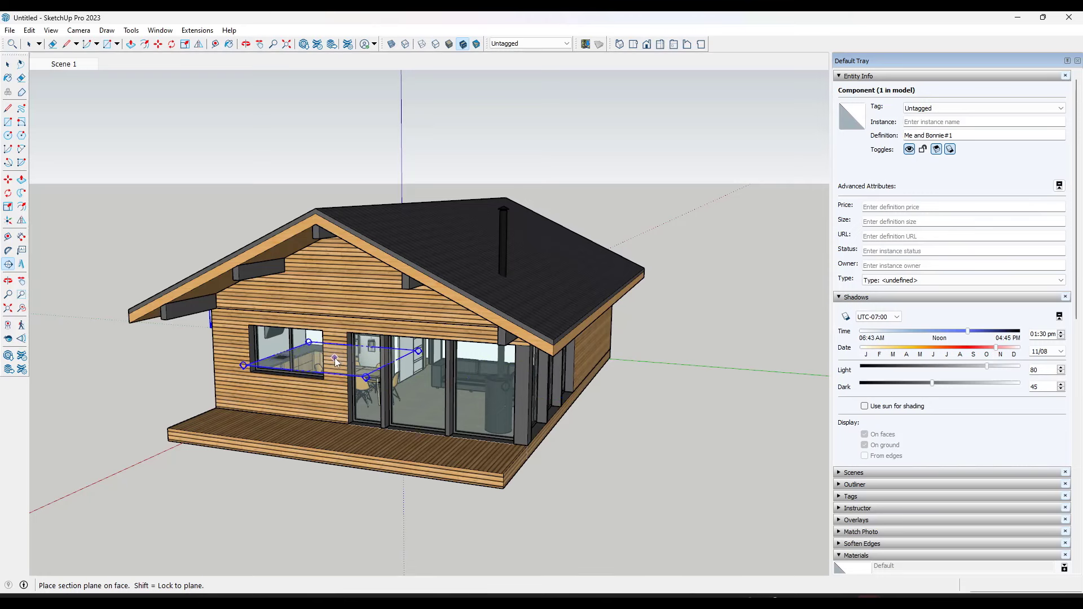
key(shift)
click(462, 388)
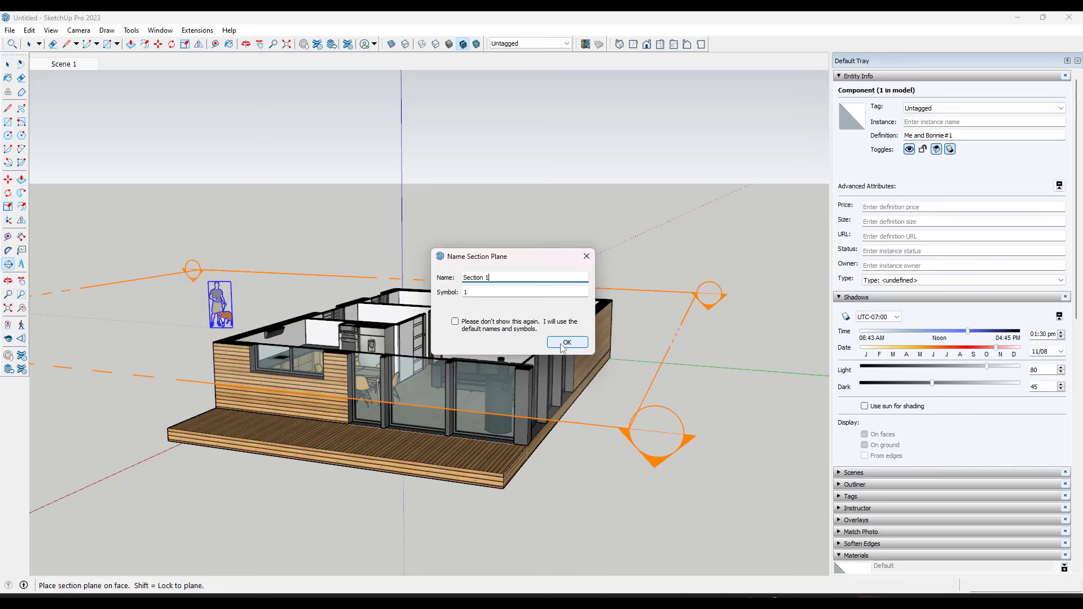
drag(503, 276, 346, 281)
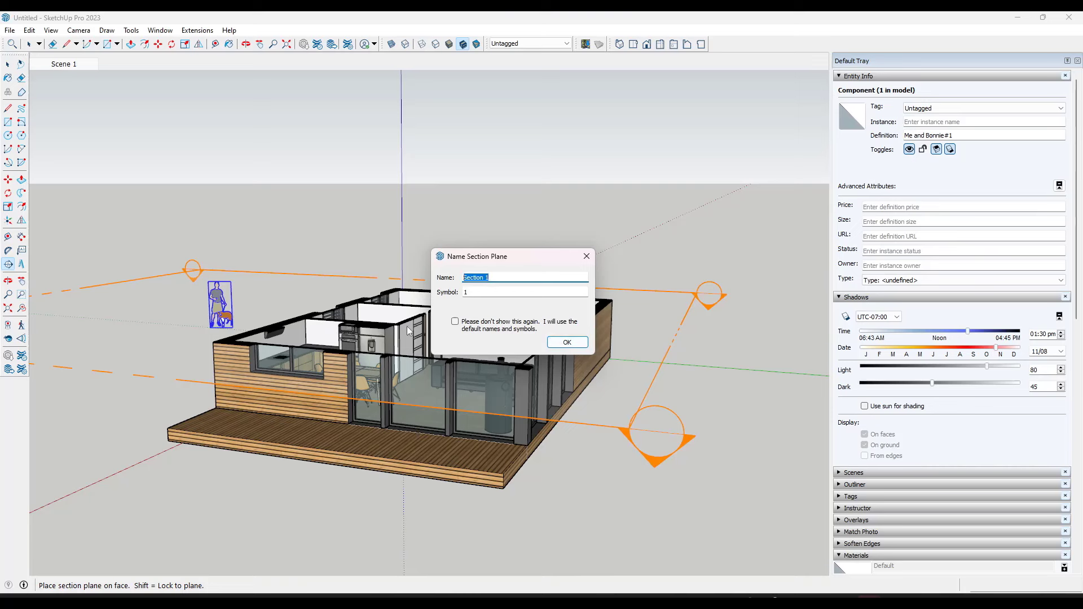
text(Floor Plan)
key(Return)
Step: Examine the cut house interior from above, including the kitchen, bedrooms, bathrooms and door openings
middle_drag(485, 341, 490, 434)
scroll(490, 435, down, 3)
middle_drag(648, 343, 615, 424)
scroll(522, 396, up, 2)
scroll(473, 376, up, 5)
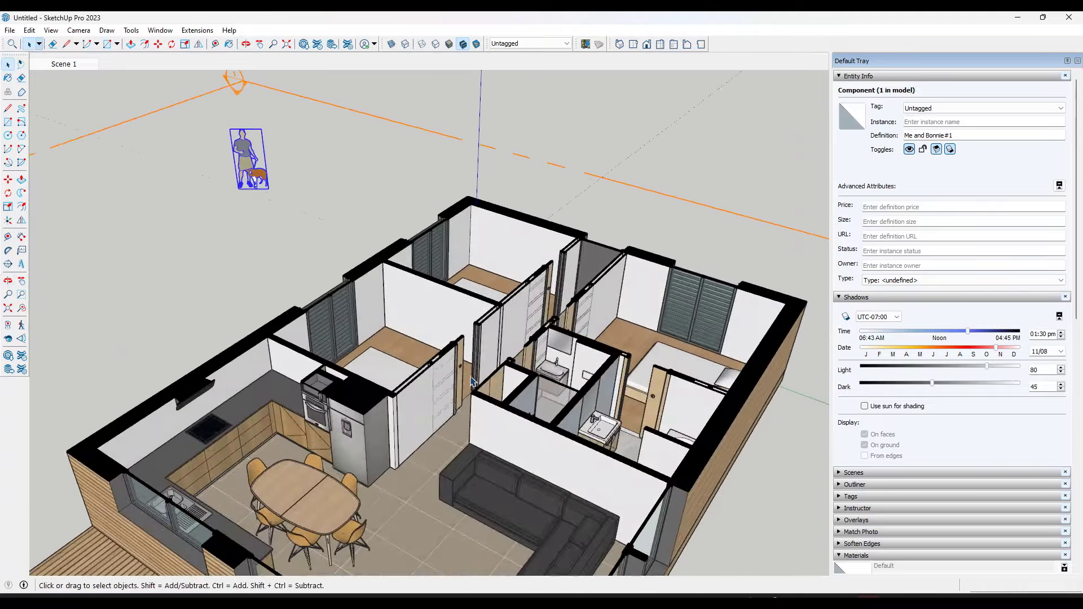
scroll(525, 367, up, 5)
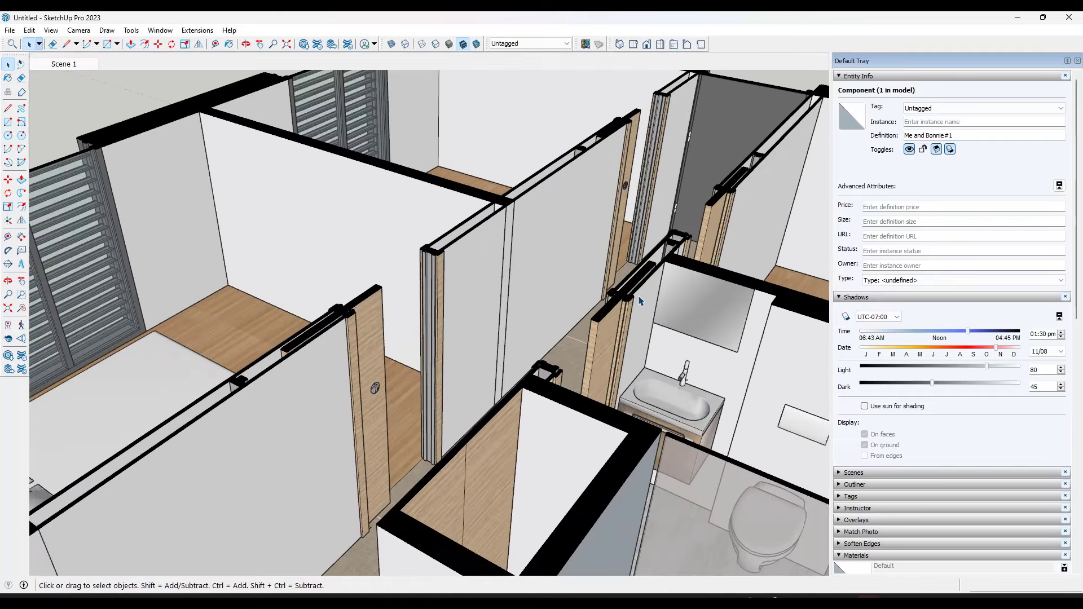
scroll(592, 361, down, 10)
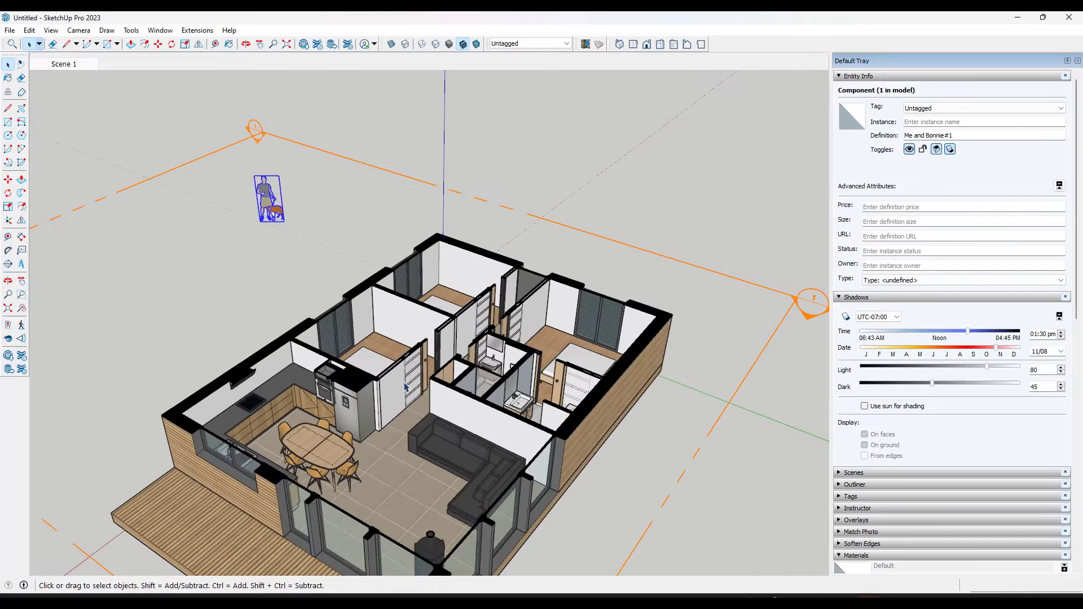
scroll(324, 388, up, 6)
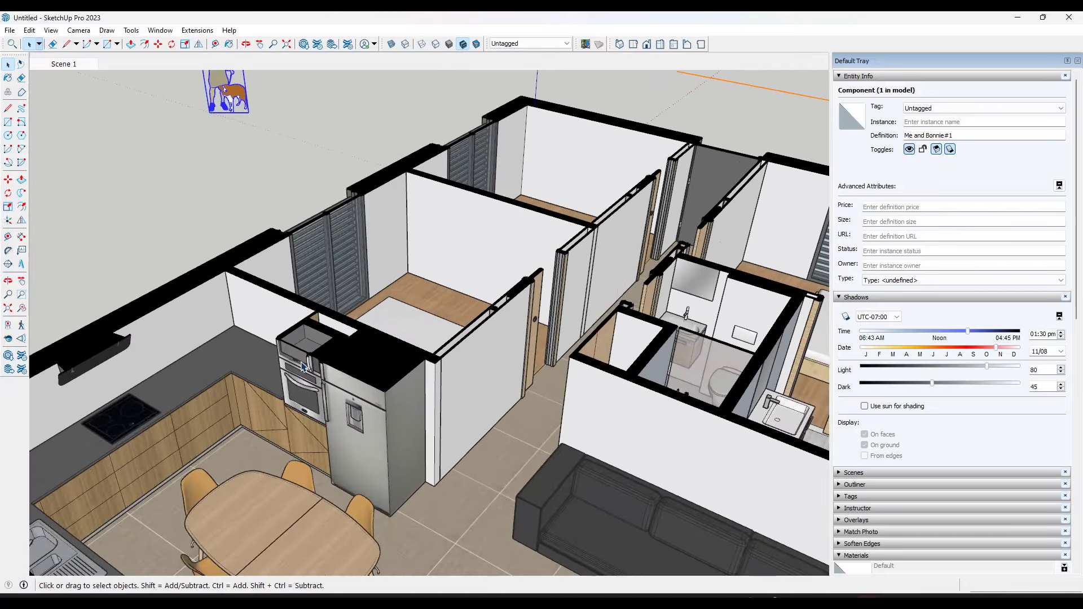
scroll(305, 364, down, 3)
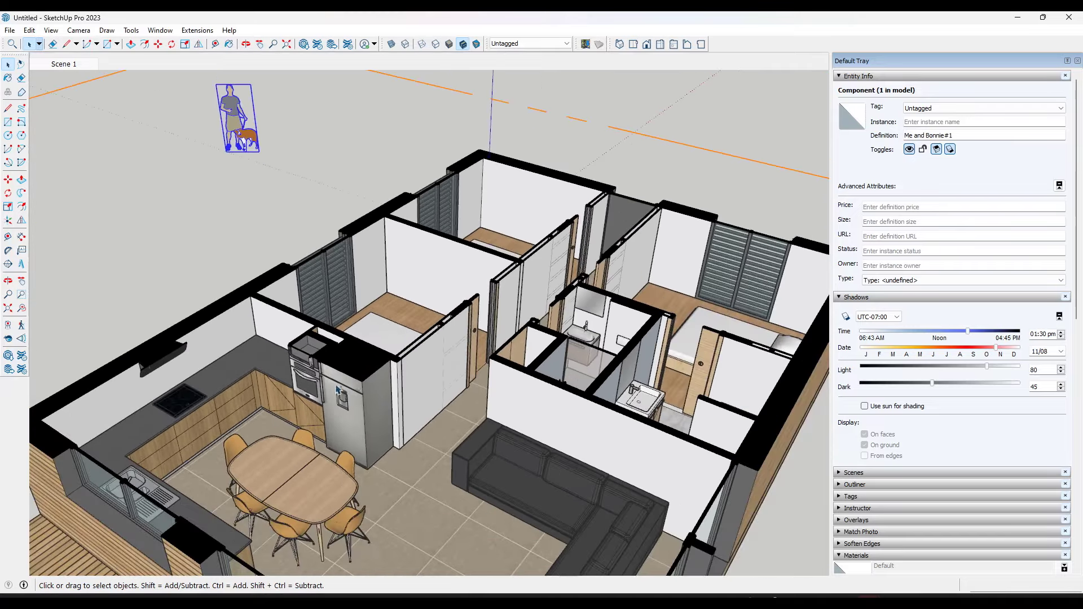
scroll(337, 393, down, 5)
scroll(544, 370, up, 2)
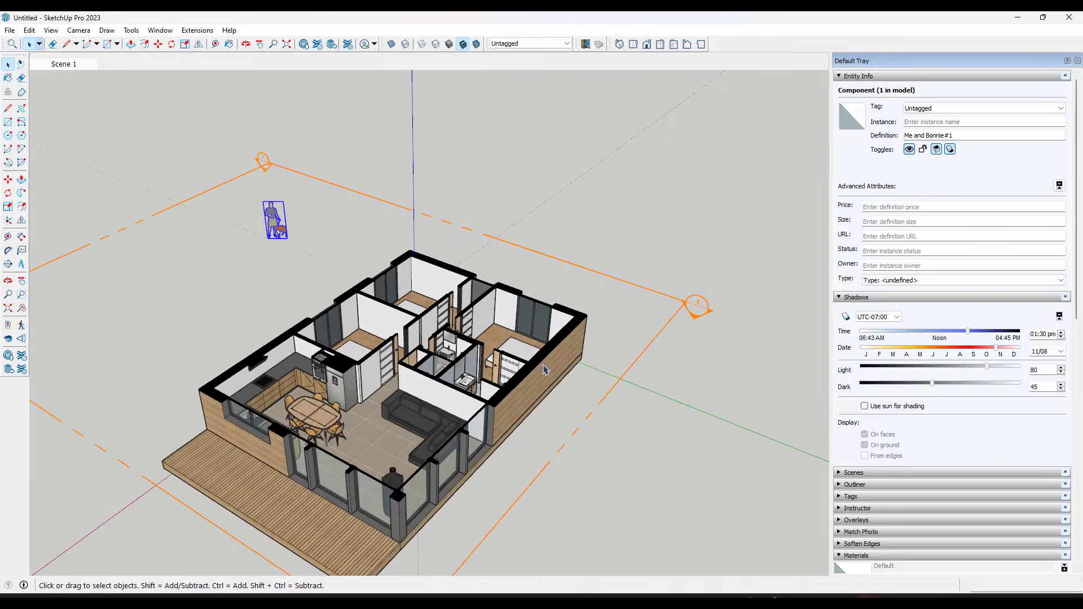
Step: Move the Floor Plan section plane straight down by about 1' 6"
click(639, 349)
scroll(615, 376, up, 3)
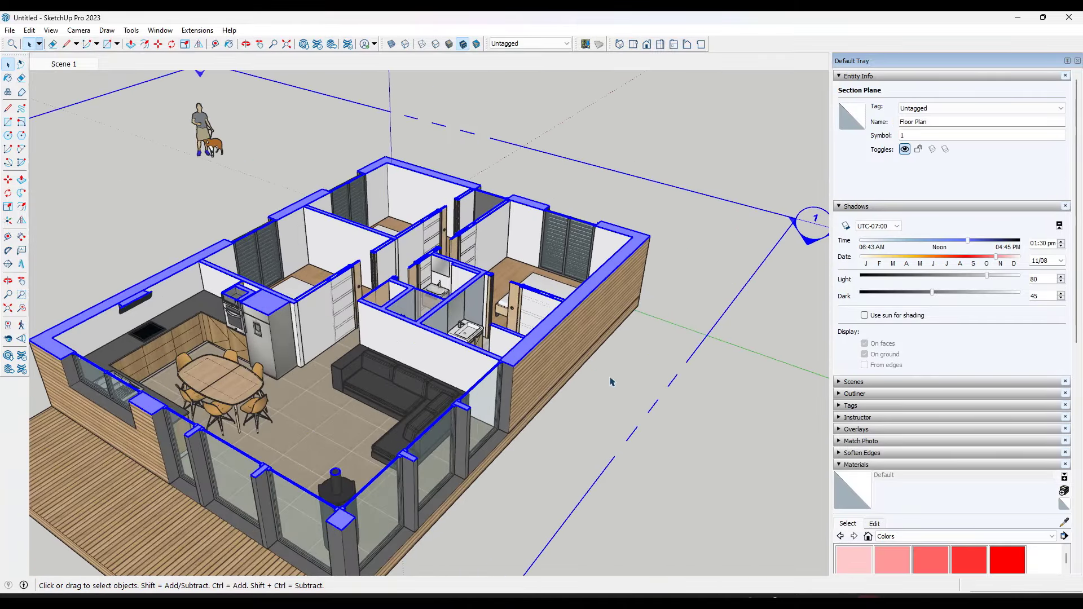
key(m)
click(696, 298)
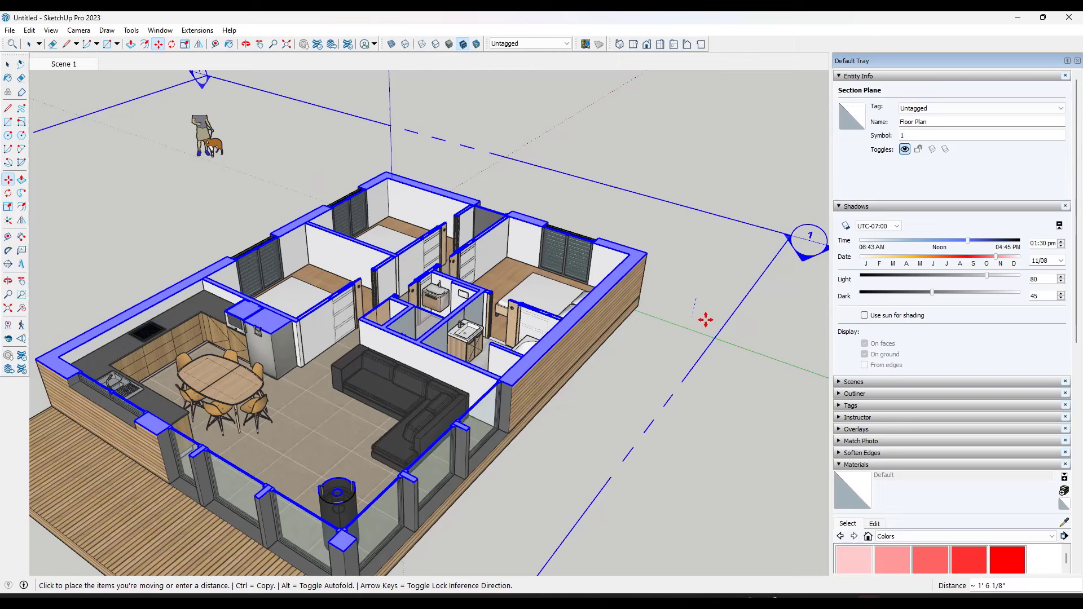
click(705, 320)
key(space)
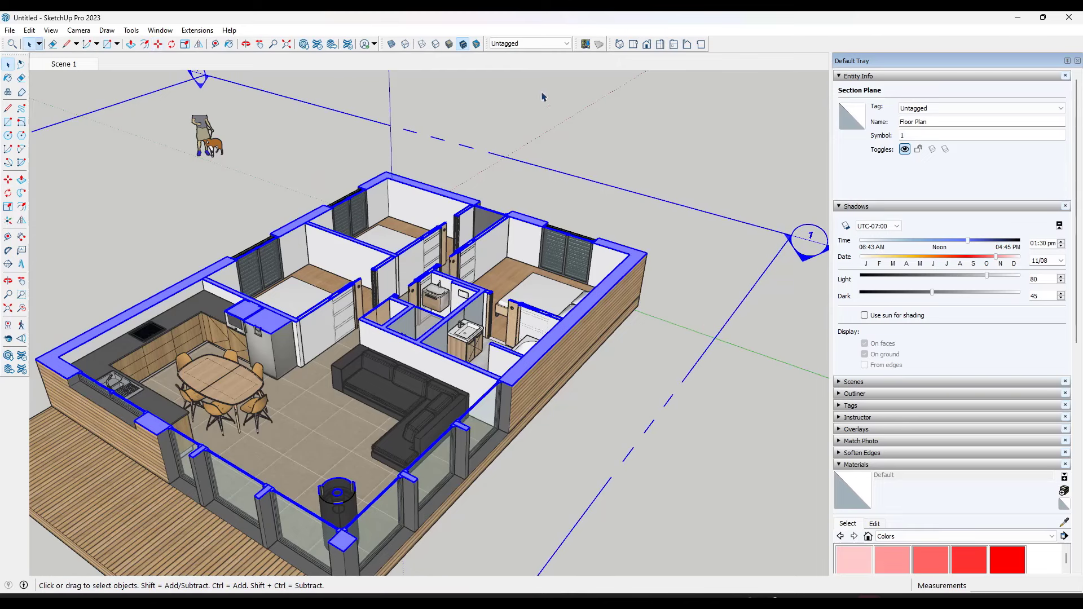
Step: Show the sectioned house in the standard top view with parallel projection
click(633, 44)
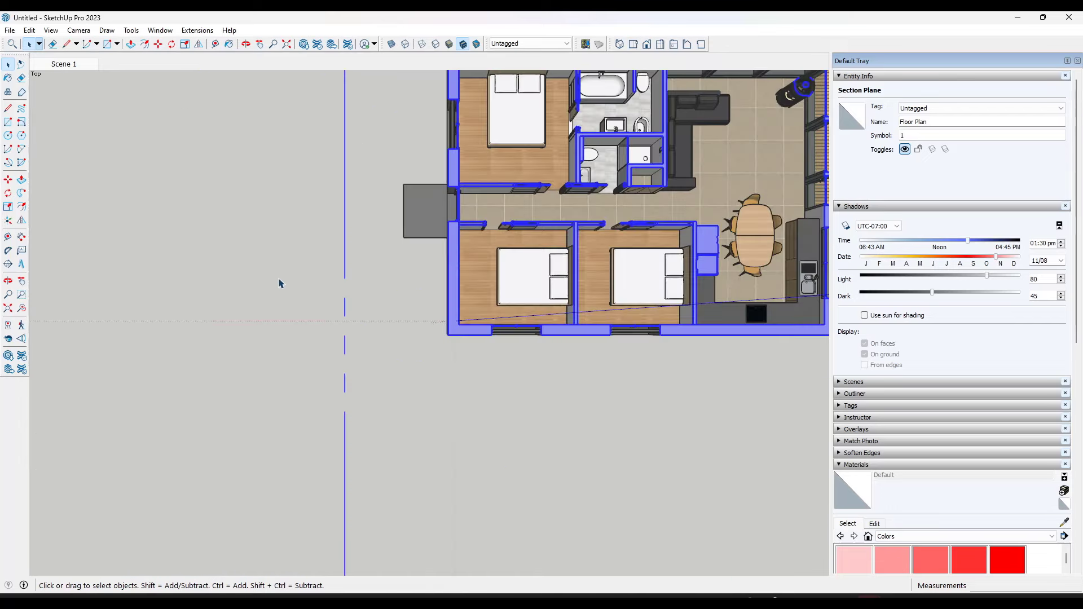
scroll(280, 283, down, 3)
scroll(541, 186, up, 2)
scroll(539, 165, up, 1)
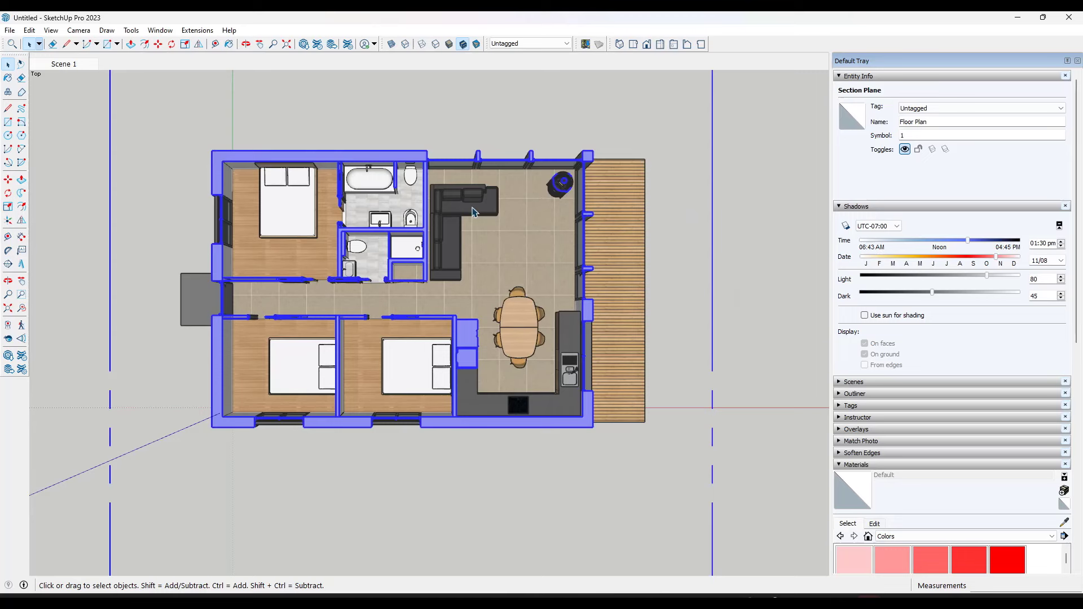
click(52, 32)
mouse_move(79, 30)
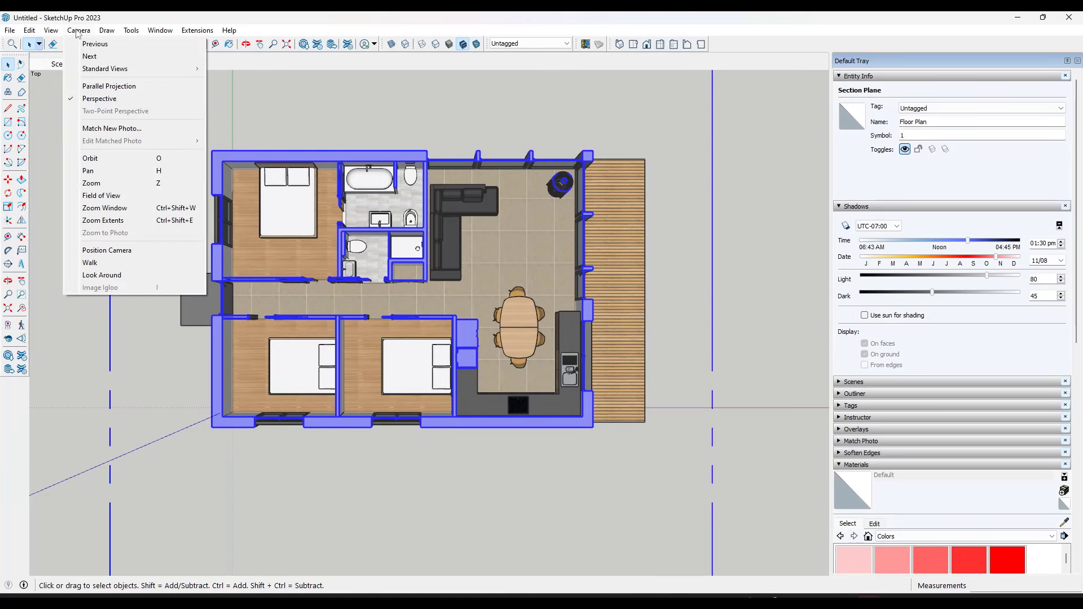
click(90, 85)
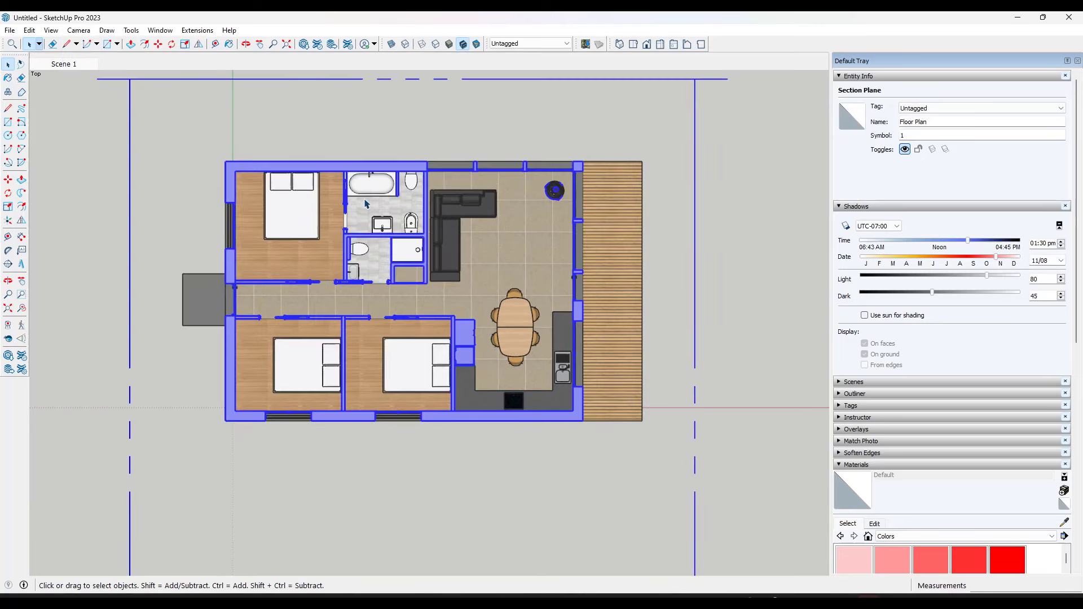
Step: Frame the whole floor plan and add it as a second scene, saving the style changes as a new style, and activate that scene
scroll(367, 203, up, 1)
scroll(572, 261, up, 1)
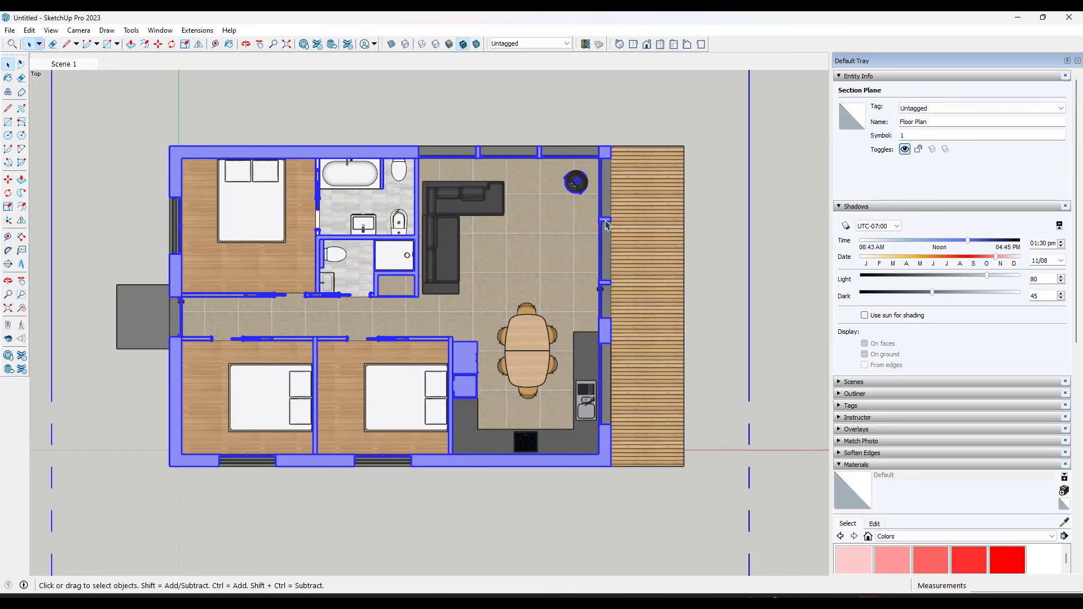
scroll(605, 226, up, 1)
scroll(633, 224, down, 1)
scroll(492, 260, up, 1)
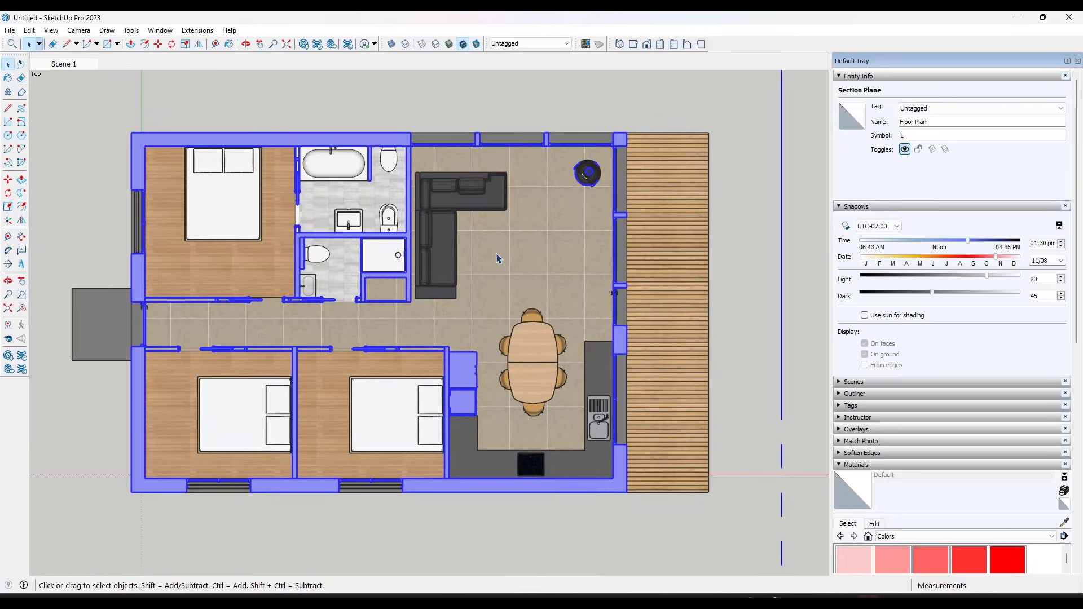
scroll(651, 249, down, 1)
scroll(410, 271, up, 1)
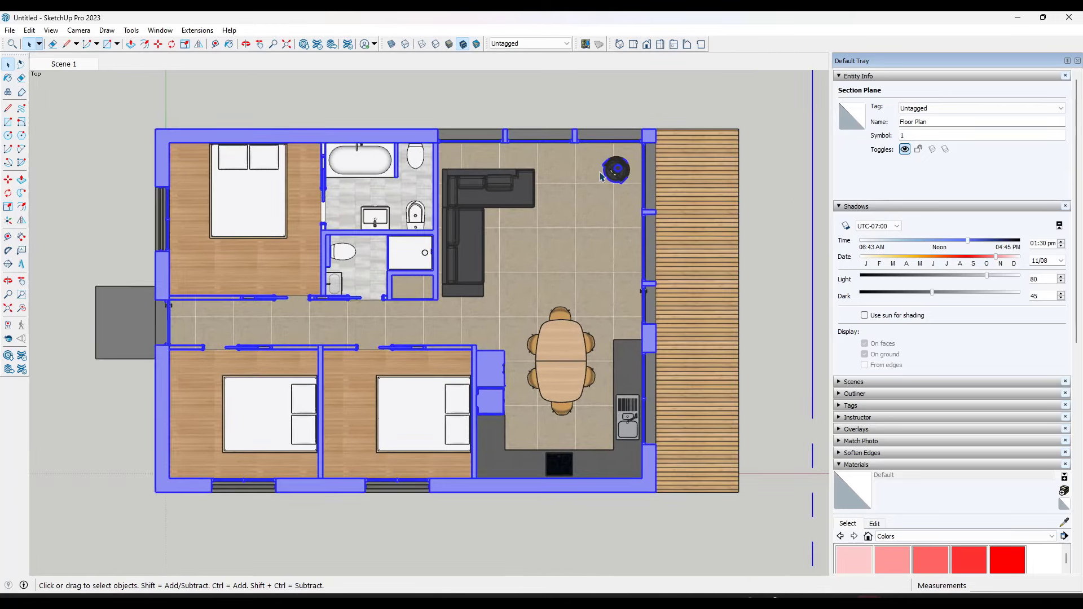
right_click(67, 67)
click(102, 105)
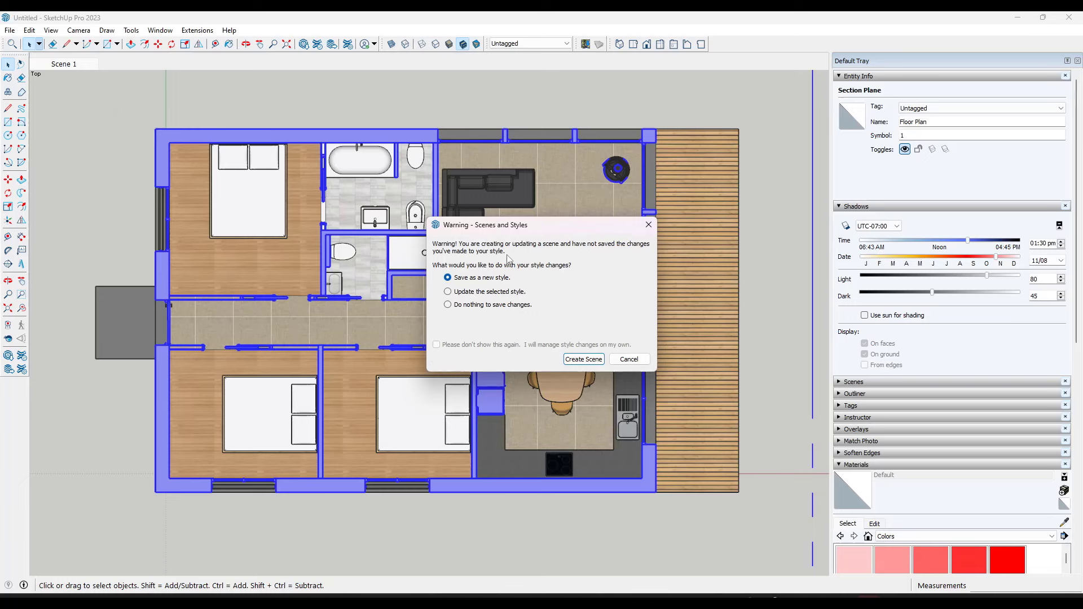
click(581, 359)
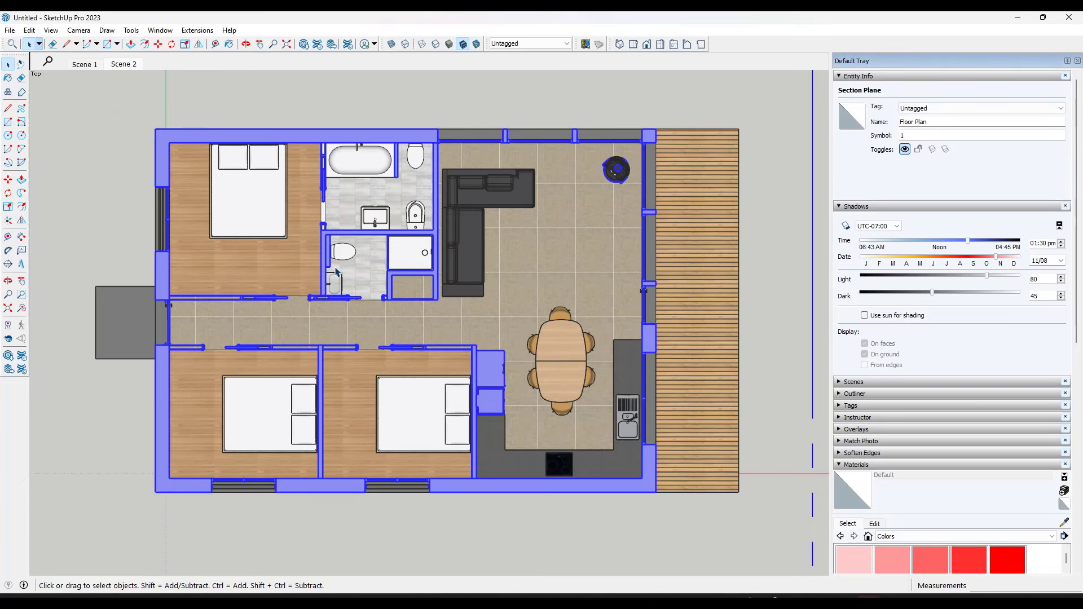
click(122, 65)
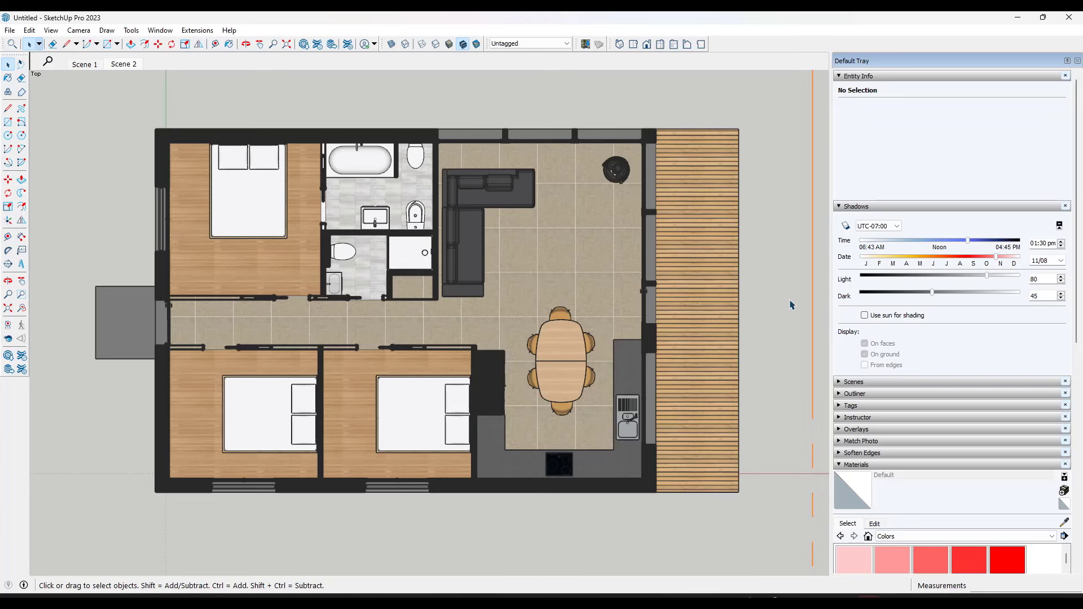
Step: Apply the HiddenLine style from the Default Styles collection to the floor plan
click(843, 206)
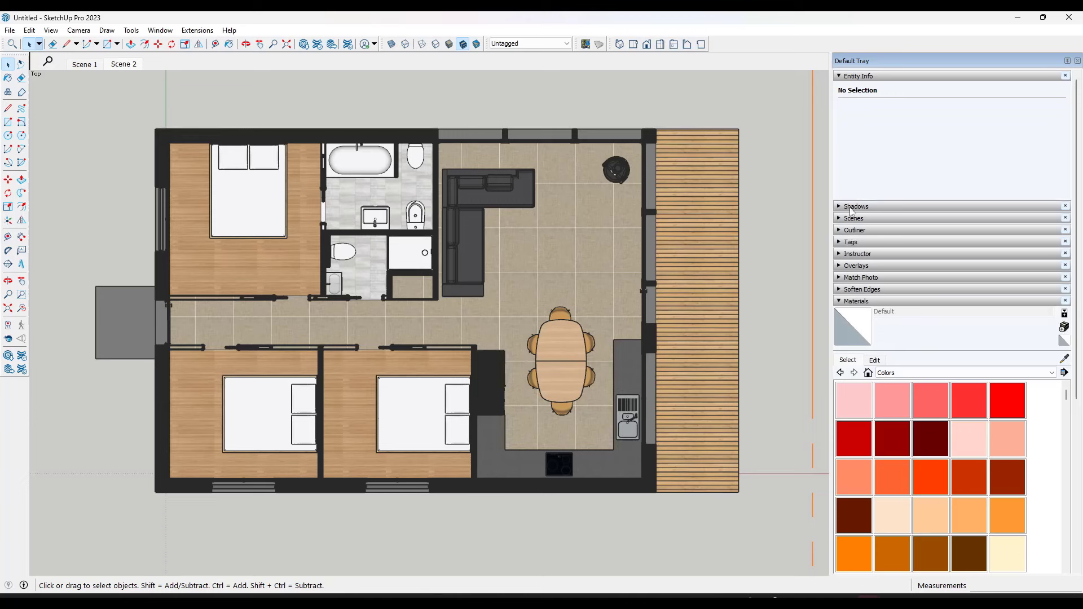
click(839, 302)
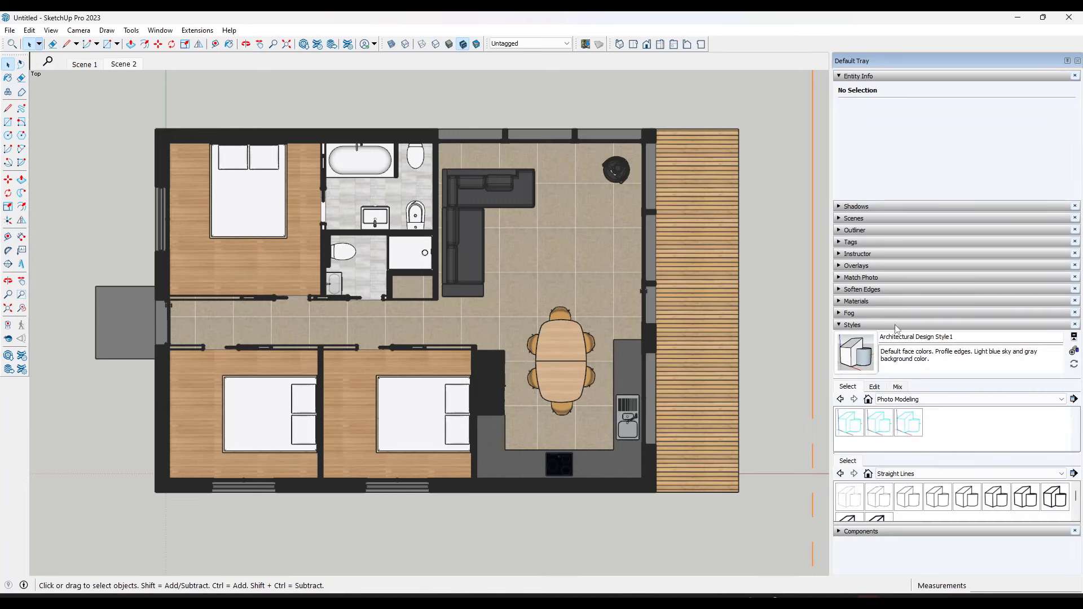
click(897, 387)
scroll(1002, 426, up, 1)
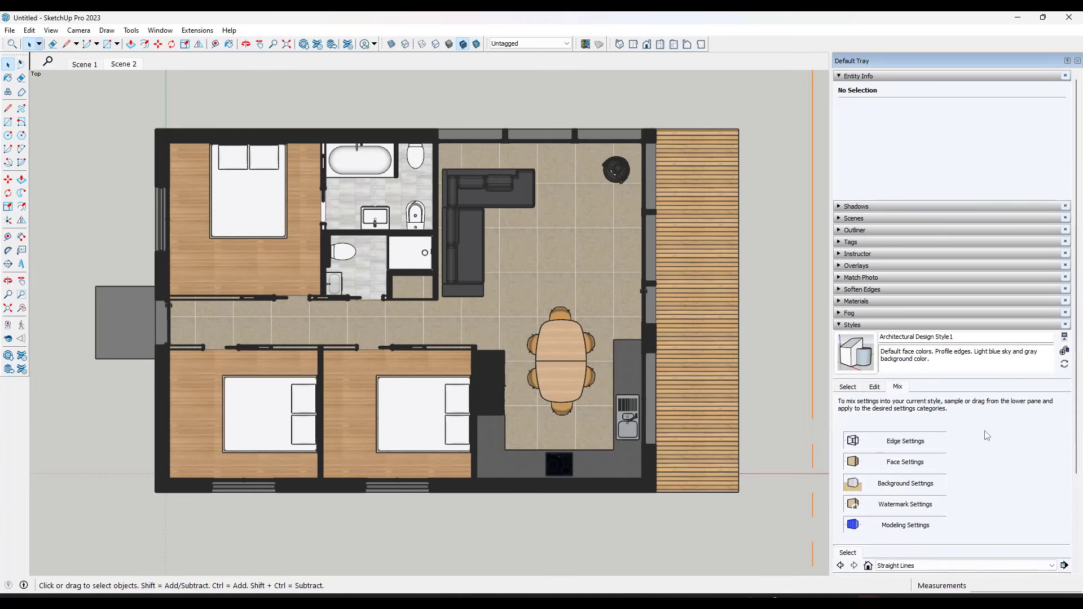
scroll(1049, 323, down, 3)
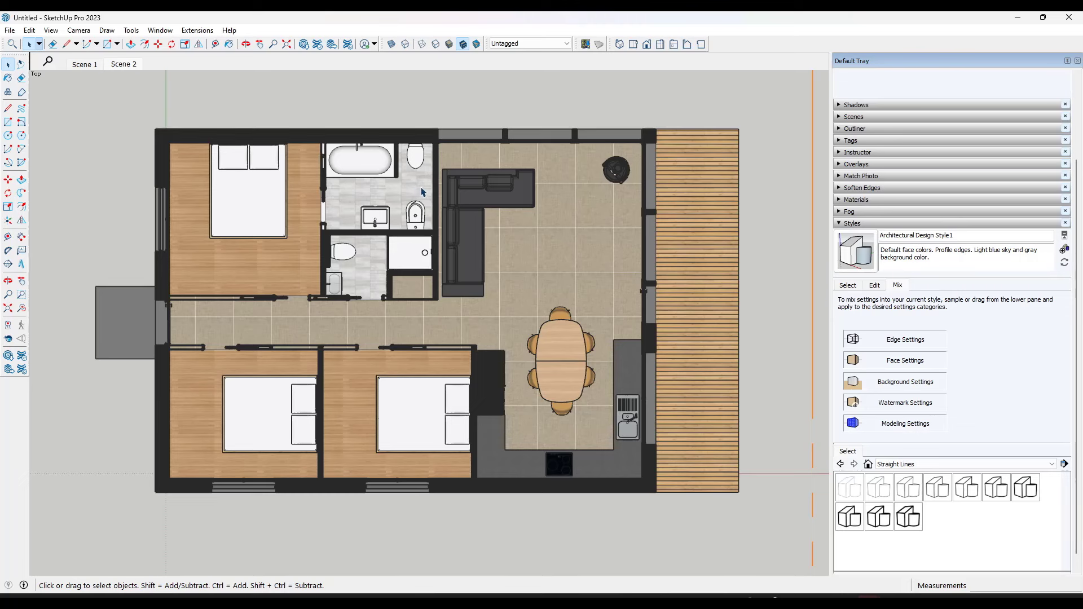
click(846, 284)
click(908, 298)
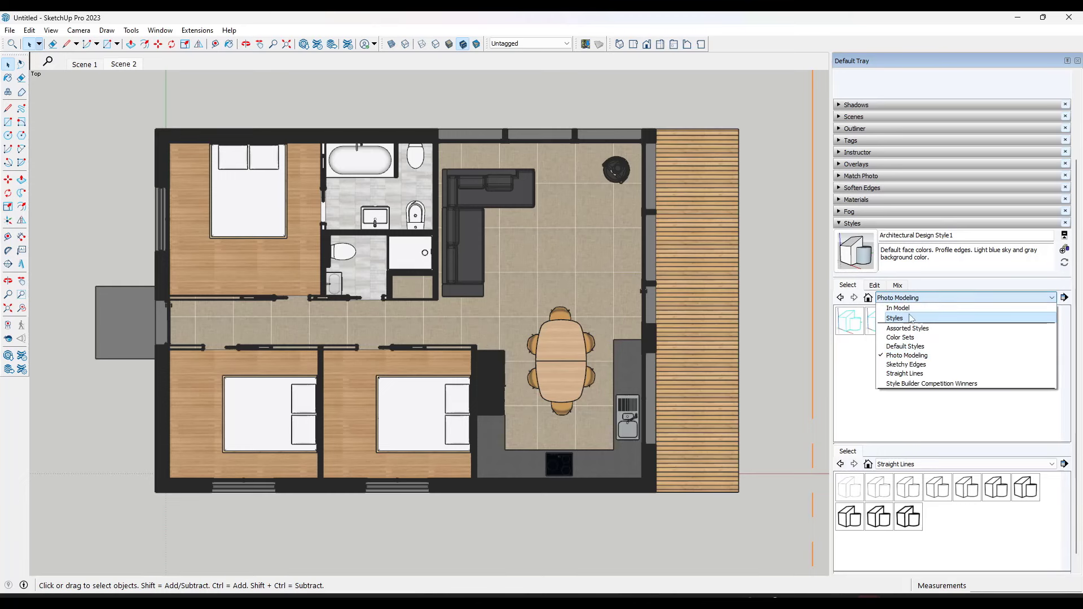
click(905, 346)
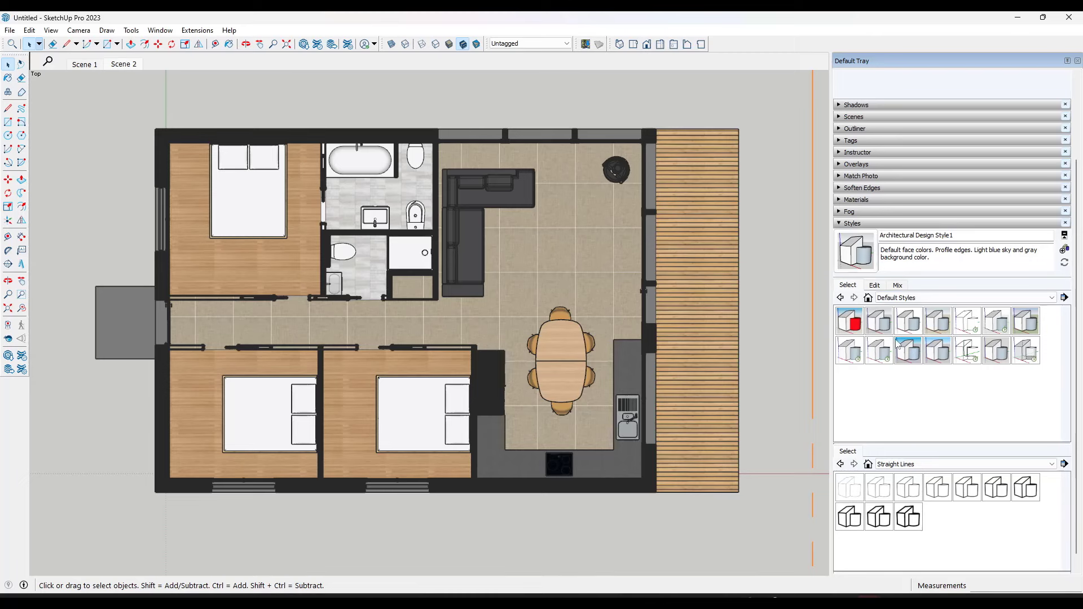
click(969, 323)
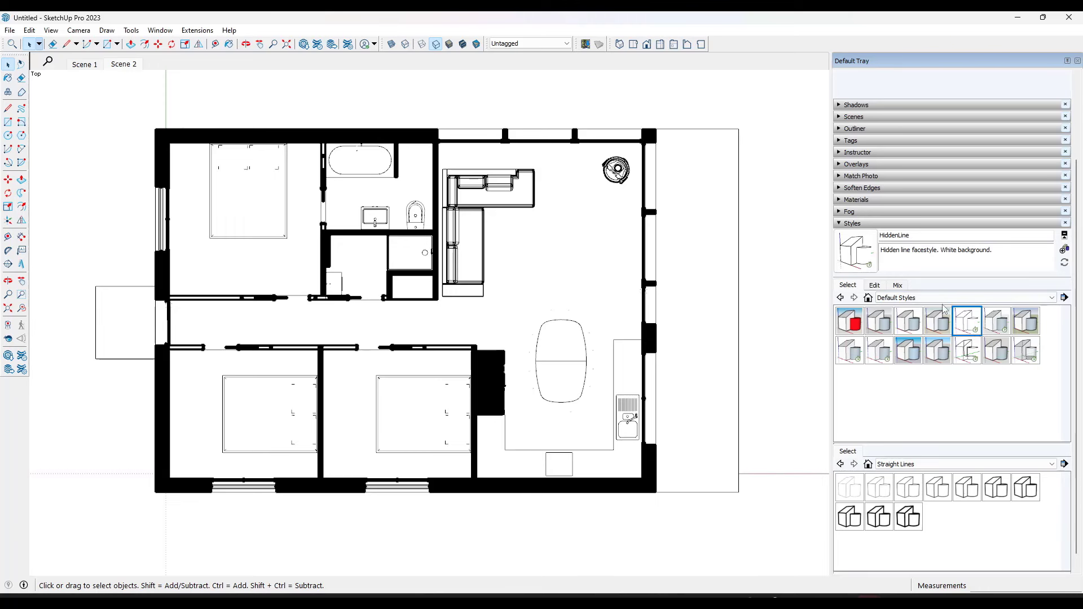
Step: Review the HiddenLine style's edge, face, background and watermark settings, and turn off Section Fill in its modeling settings
click(875, 286)
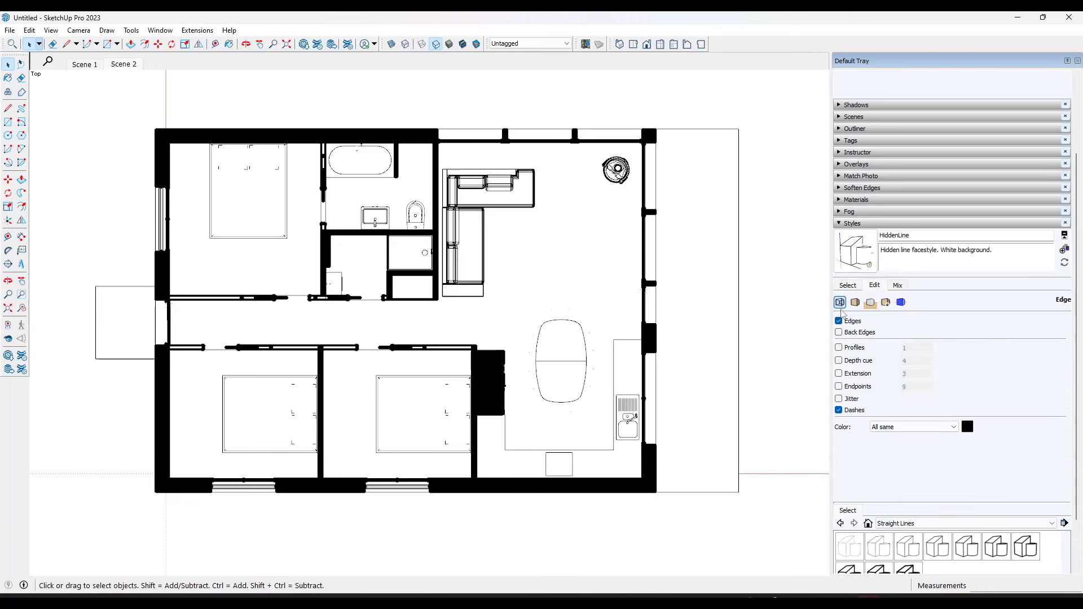
click(855, 302)
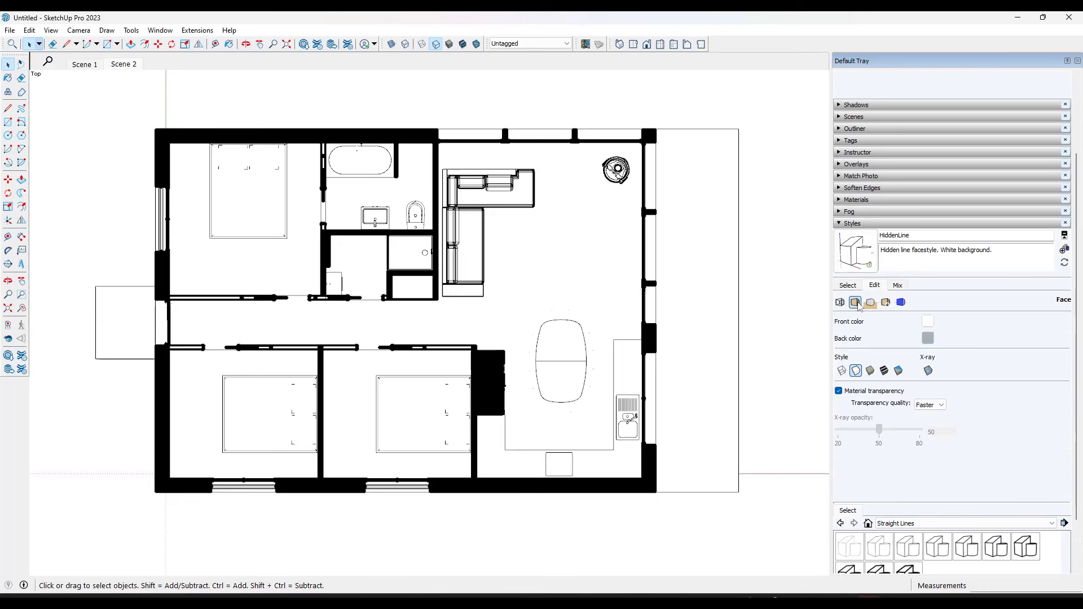
click(870, 302)
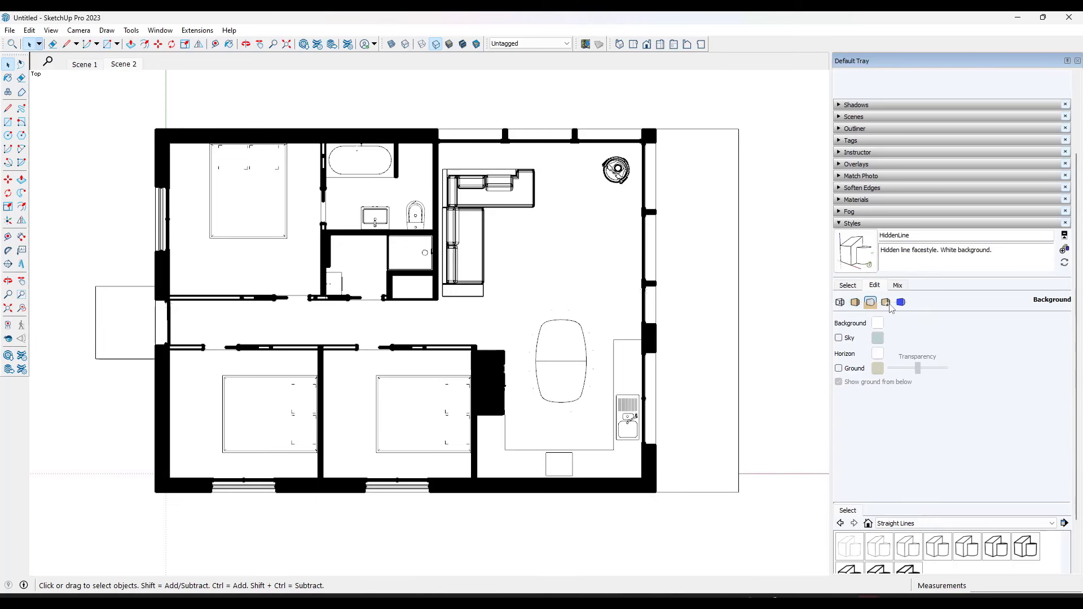
click(885, 302)
click(840, 303)
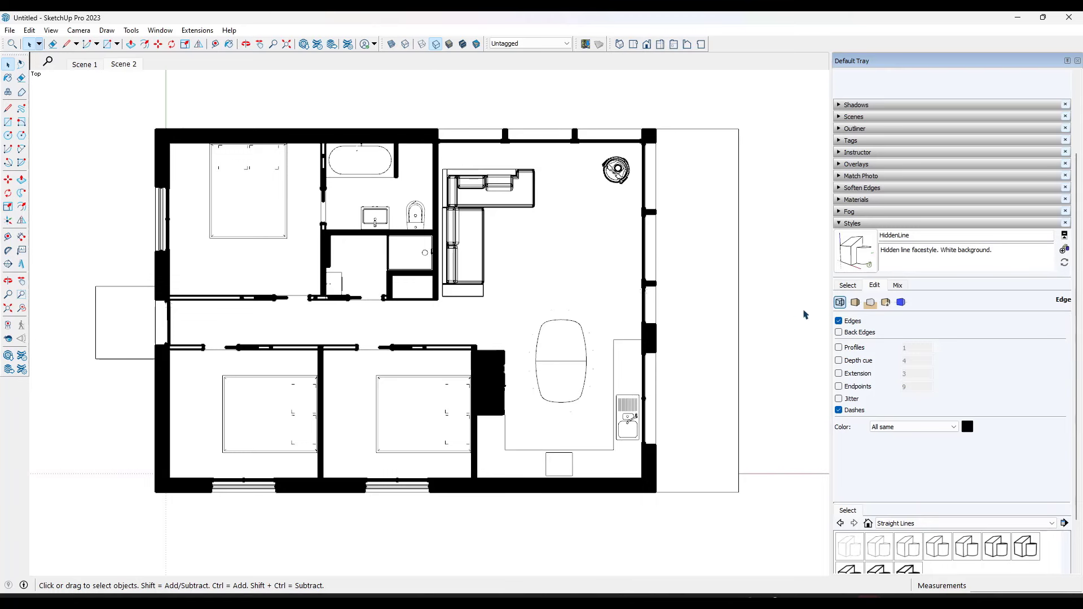
click(901, 303)
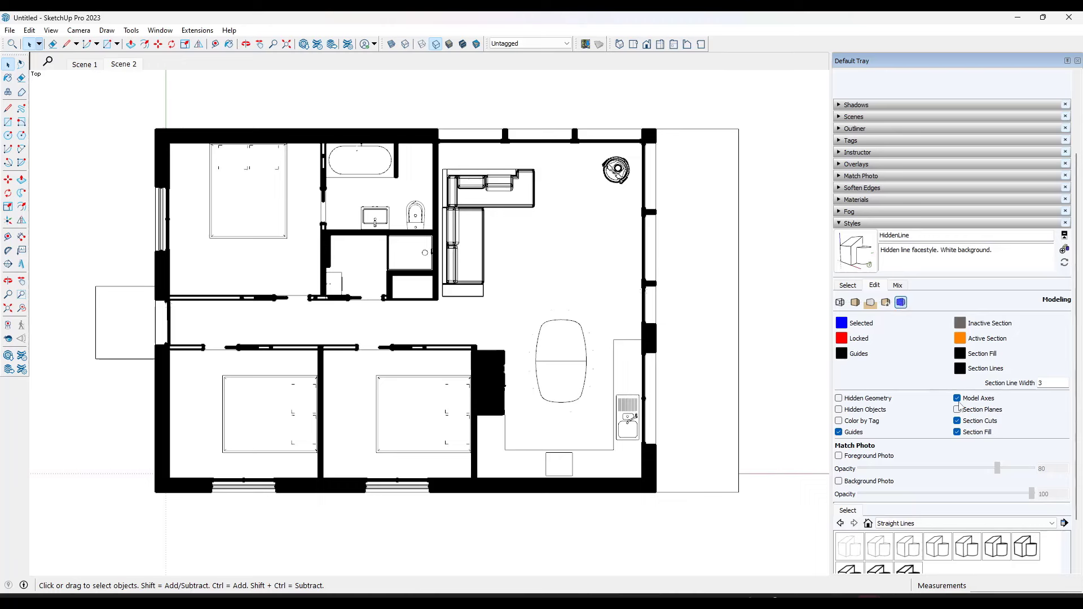
click(957, 433)
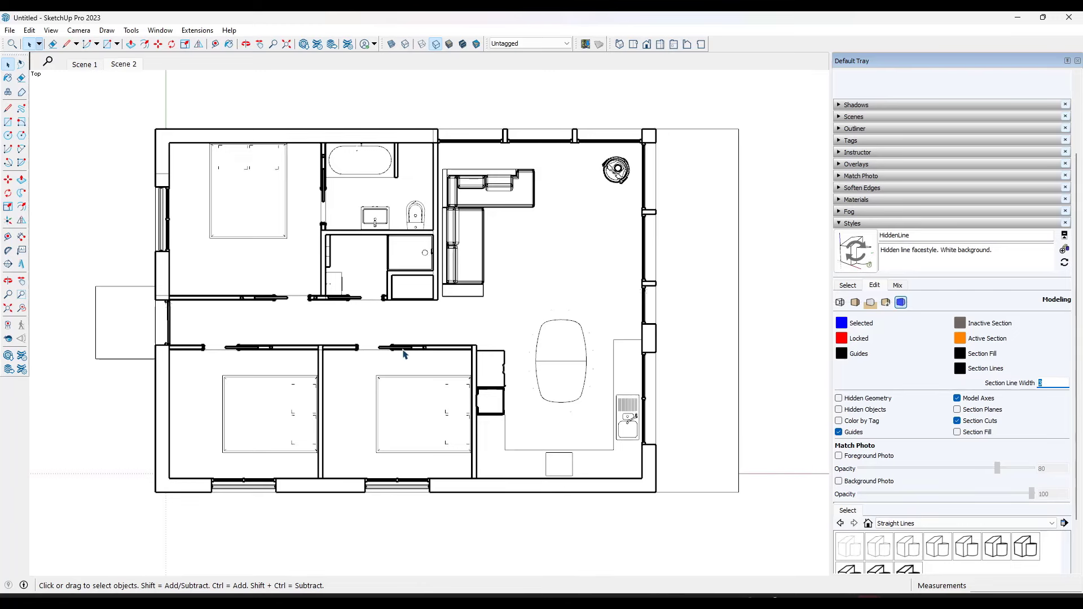
Step: Examine the section lines around a sliding door up close and set the section line width to 2
scroll(358, 353, up, 10)
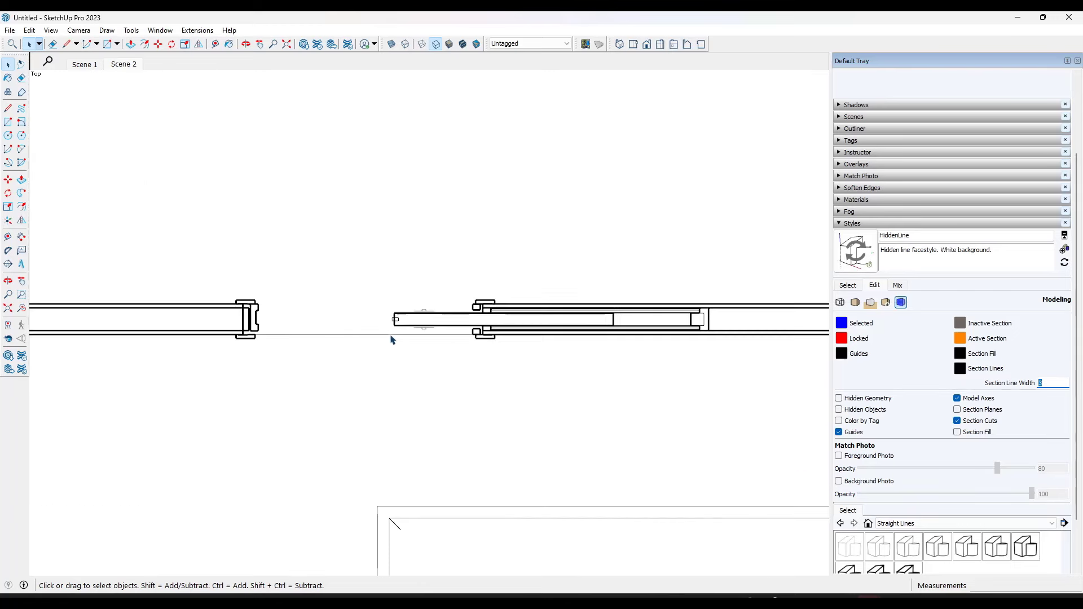
scroll(426, 315, up, 2)
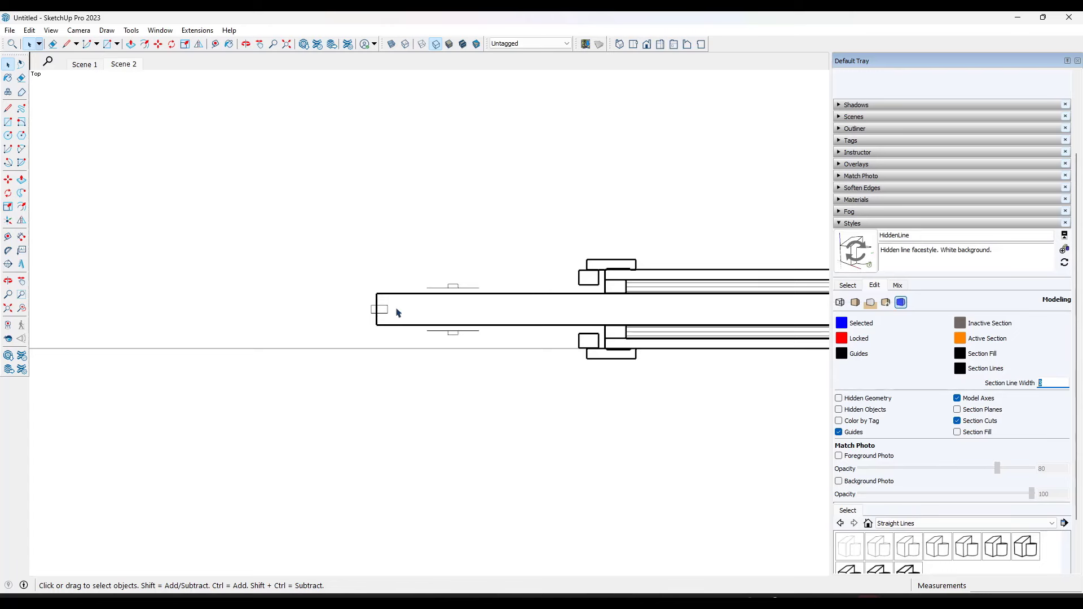
scroll(399, 310, down, 4)
scroll(408, 309, up, 2)
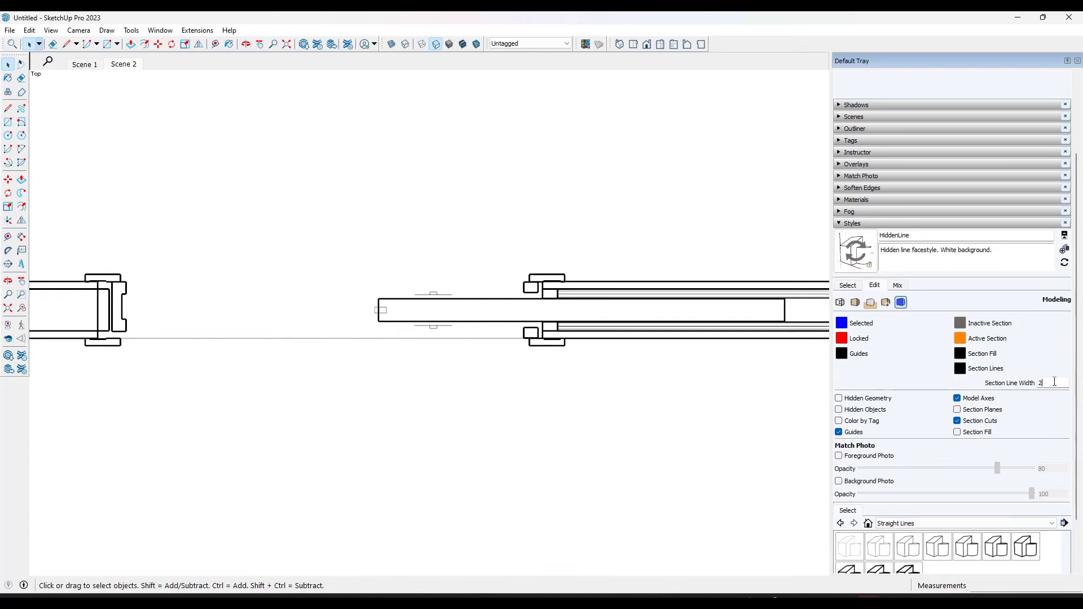
key(Return)
scroll(475, 328, down, 6)
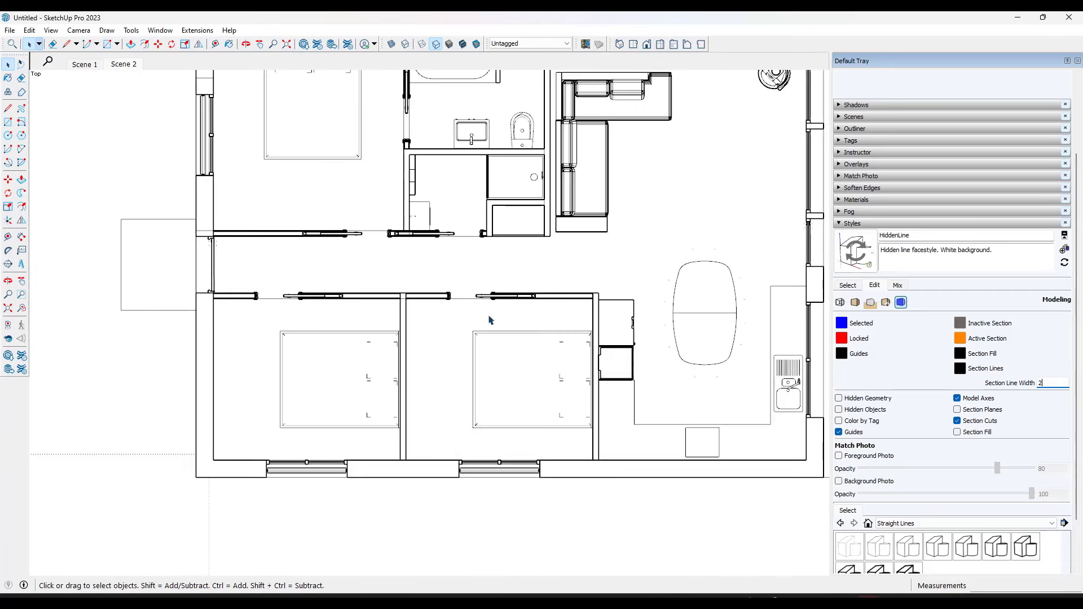
scroll(489, 320, down, 2)
scroll(727, 273, up, 2)
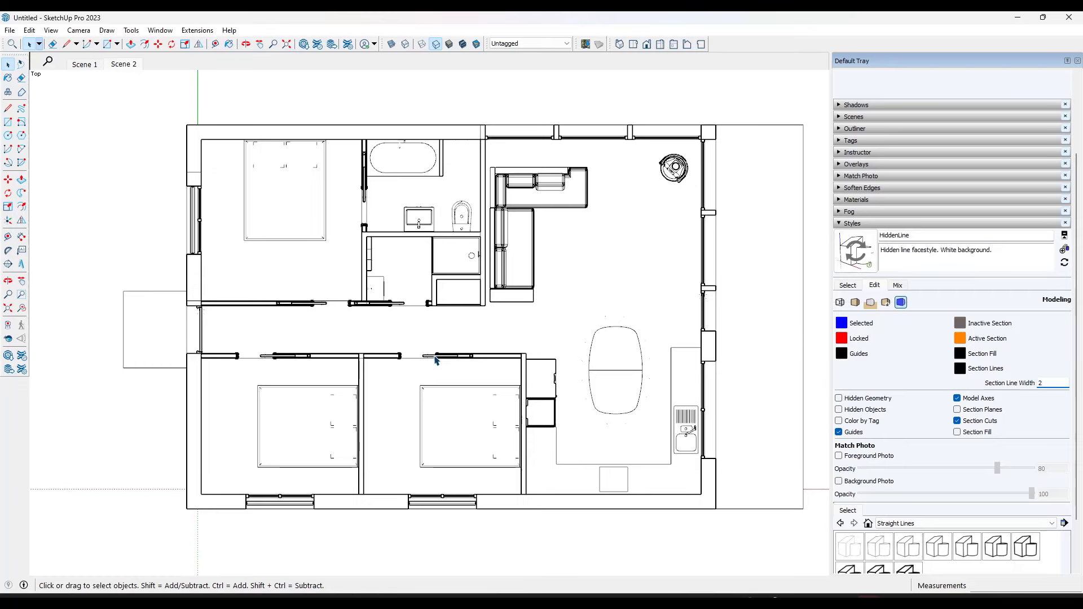
Step: Go back through the previous camera views to restore the framing of the whole floor plan
click(79, 30)
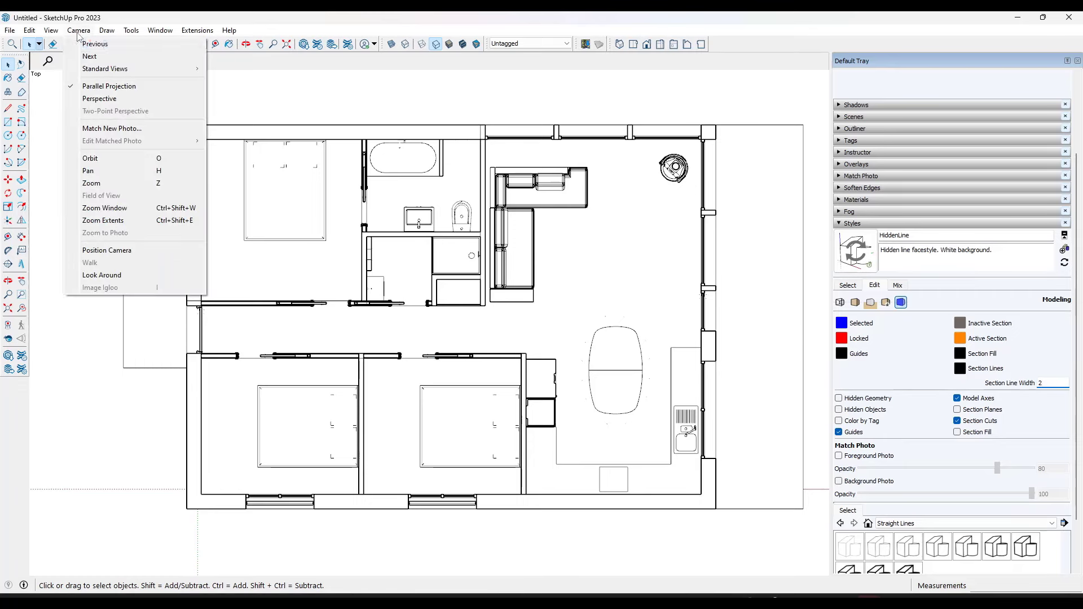
click(95, 48)
click(79, 30)
click(95, 46)
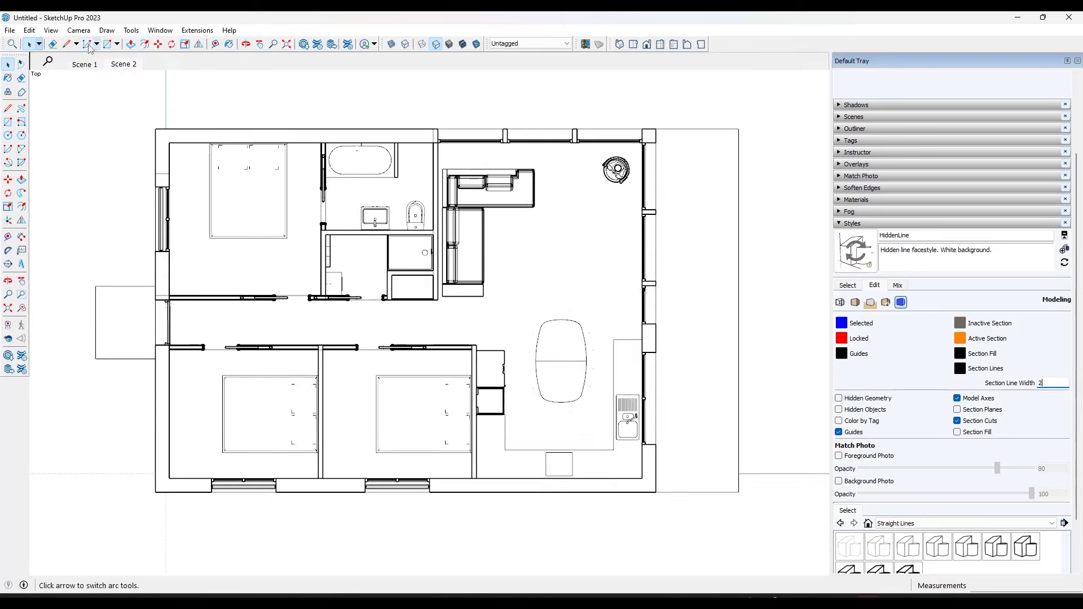
click(79, 30)
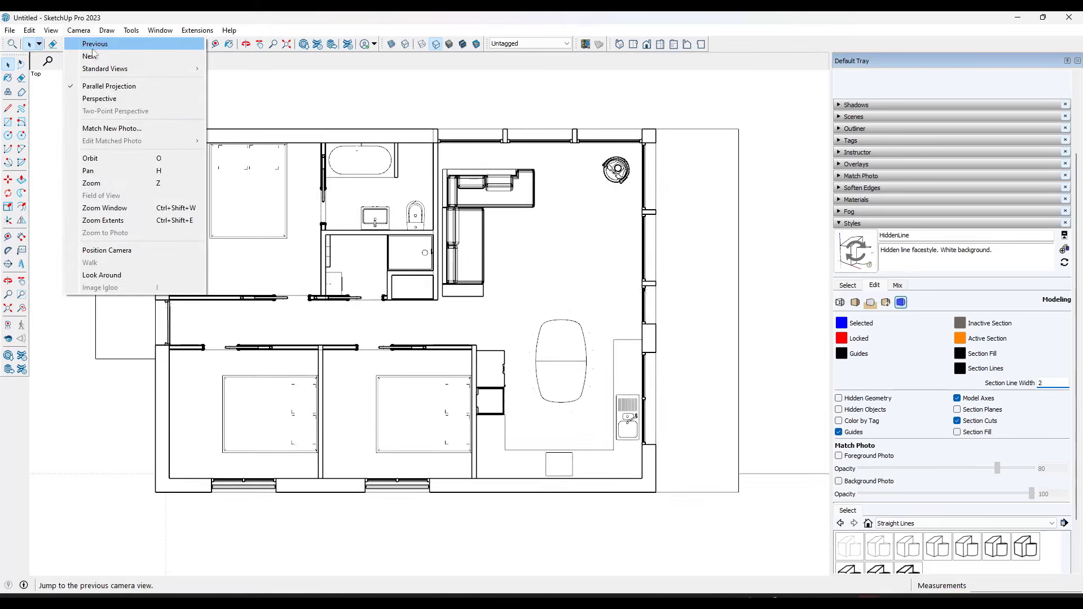
click(671, 164)
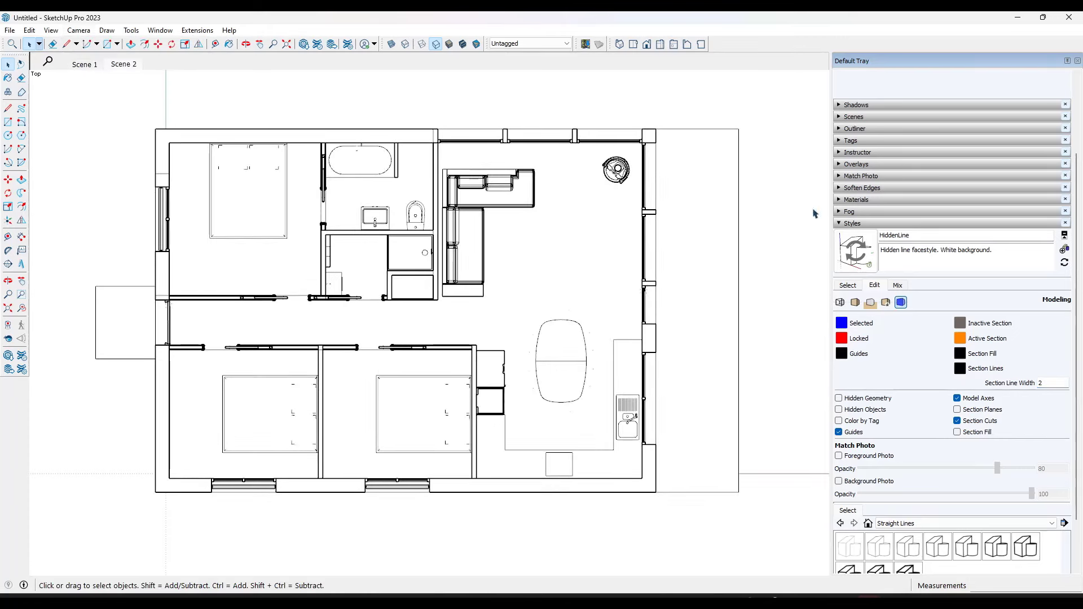
Step: Set the section line width to 1 and update the HiddenLine style with the changes
double_click(1040, 384)
text(1)
key(Return)
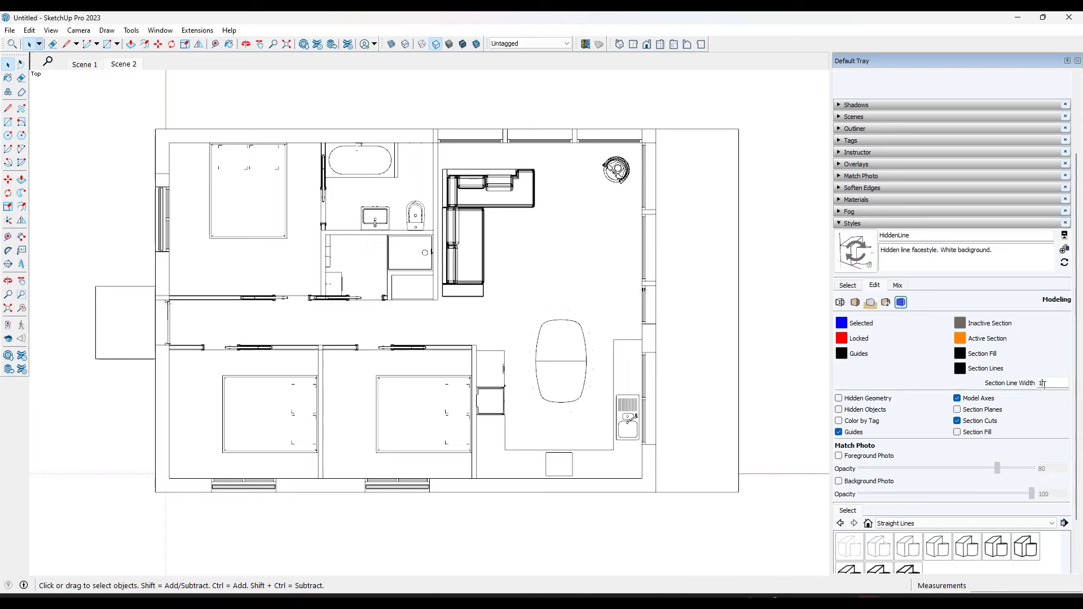
click(857, 257)
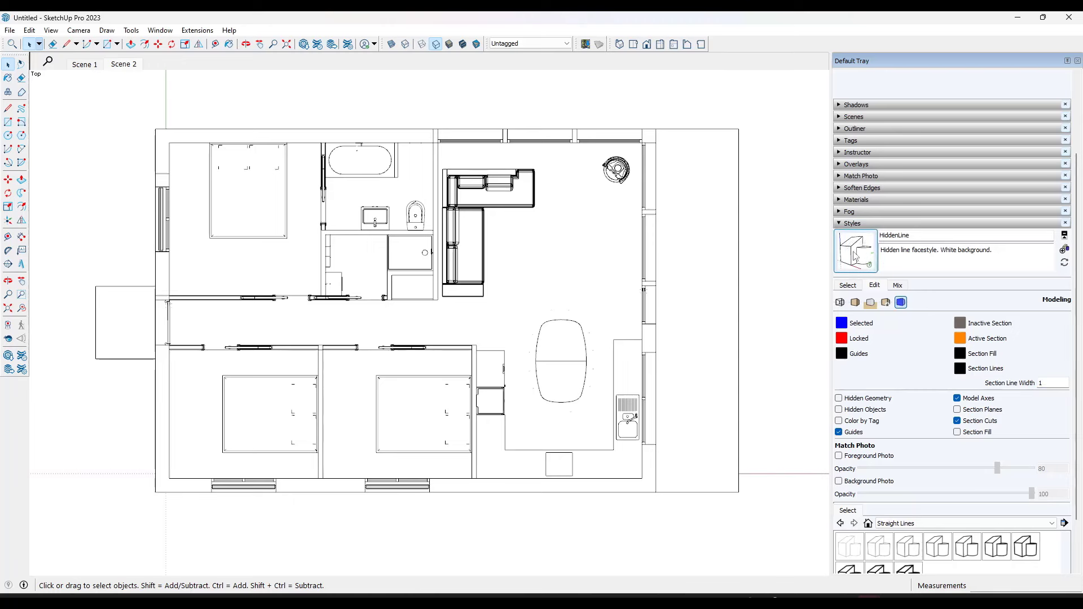
Step: Update Scene 2 with the current view and style, and switch between Scene 1 and Scene 2 to check it
right_click(118, 66)
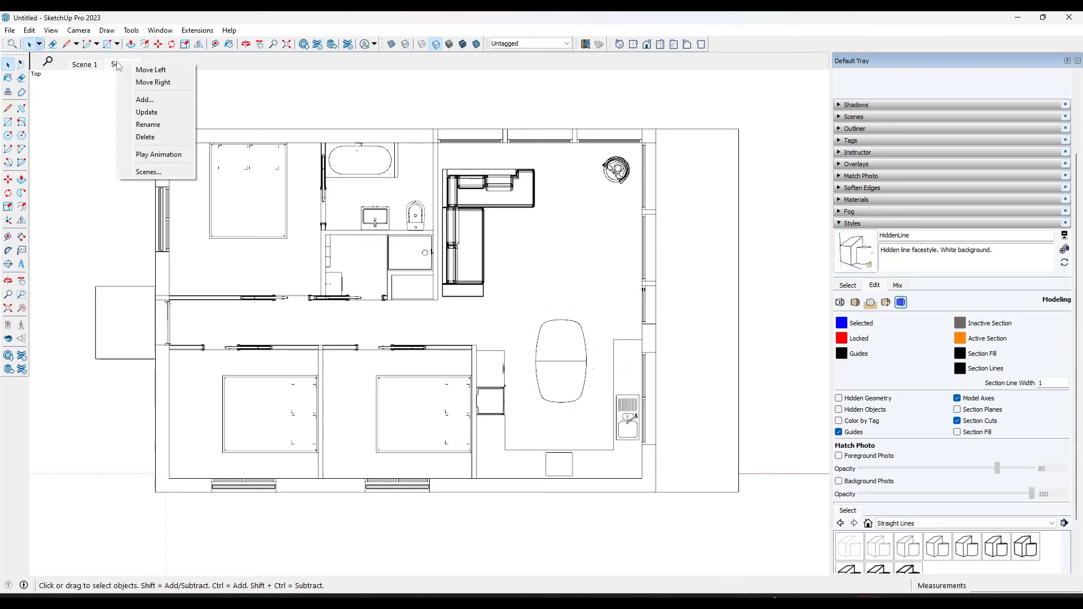
click(146, 113)
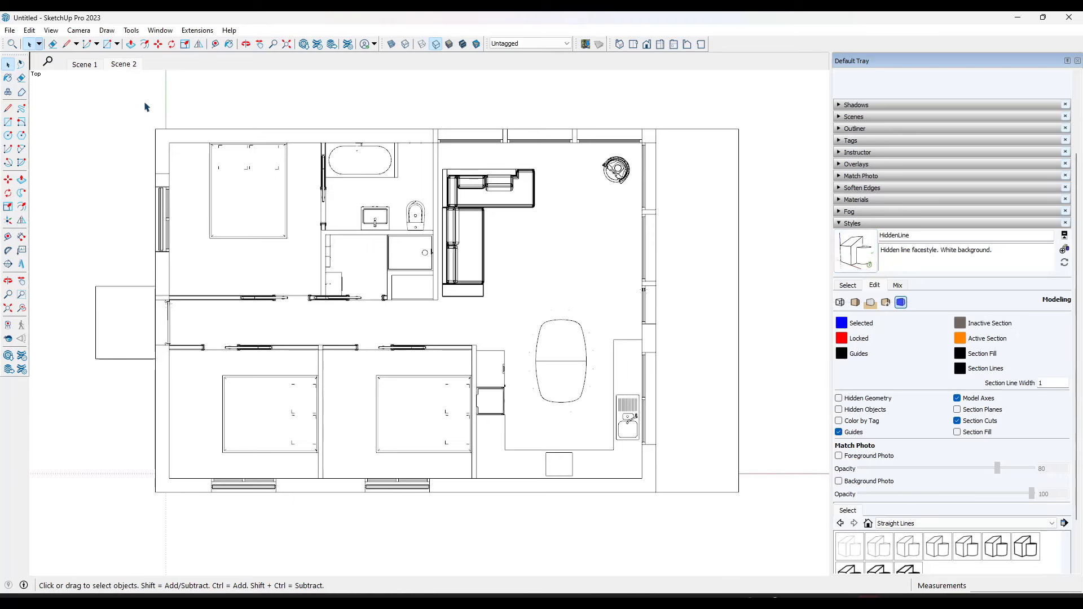
click(119, 66)
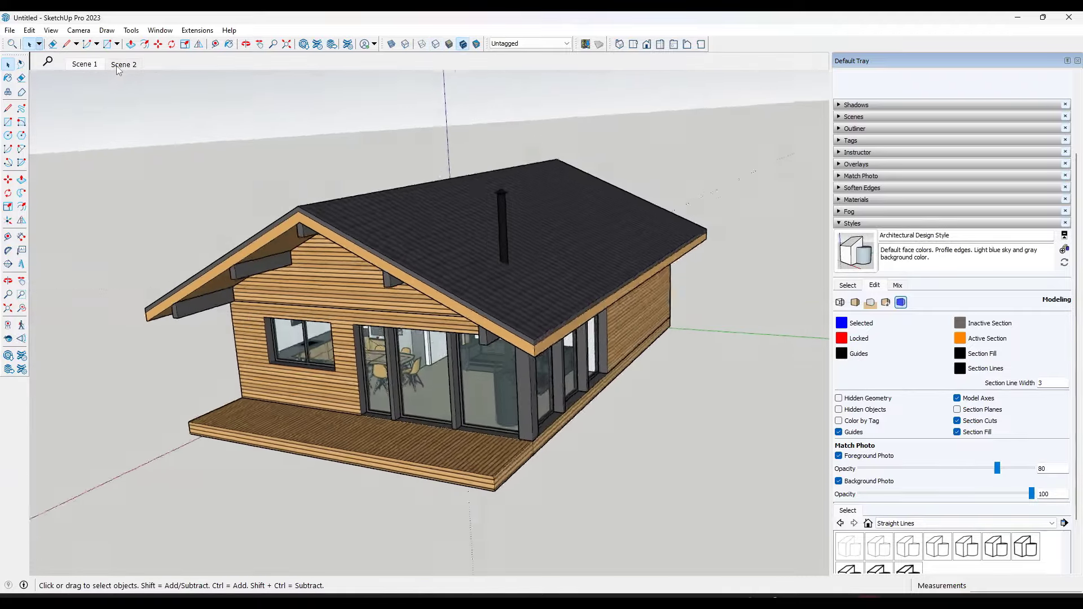
click(119, 65)
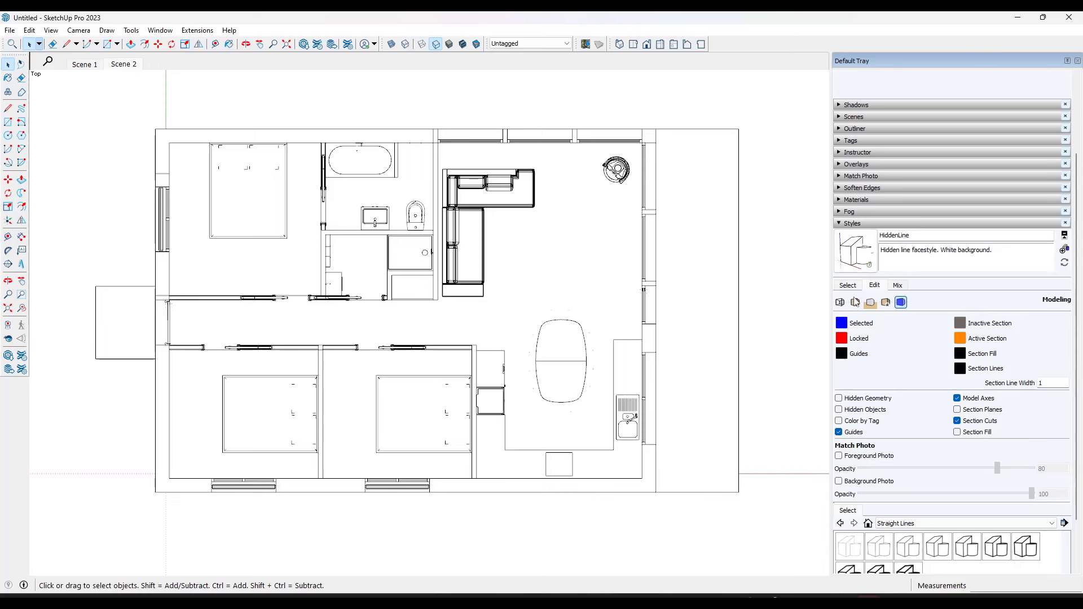
Step: Turn the style's profile edges on and off again to compare the floor plan linework
click(840, 303)
click(840, 348)
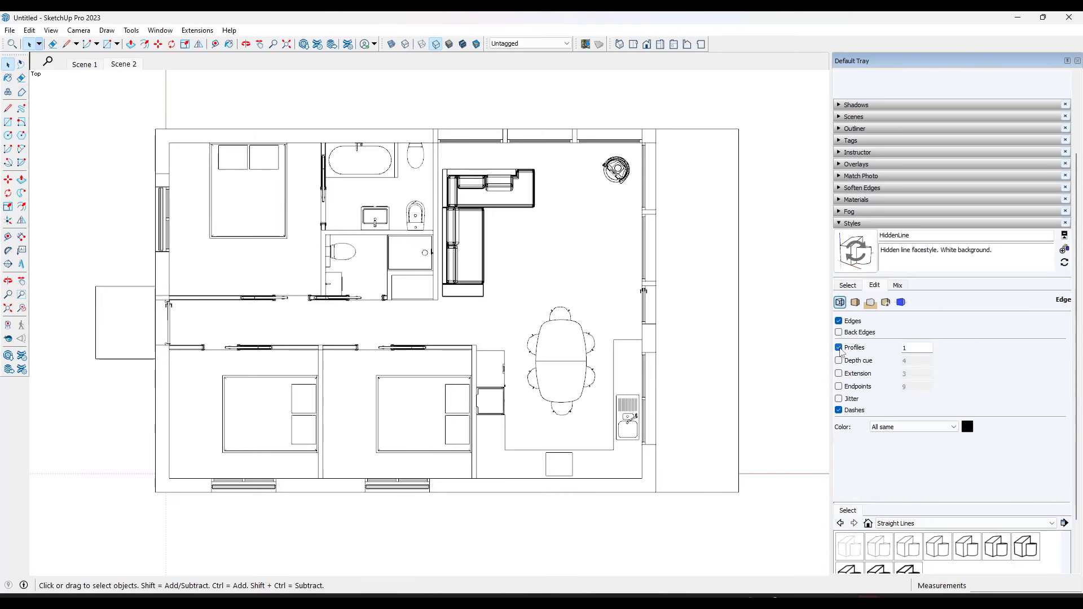
click(840, 348)
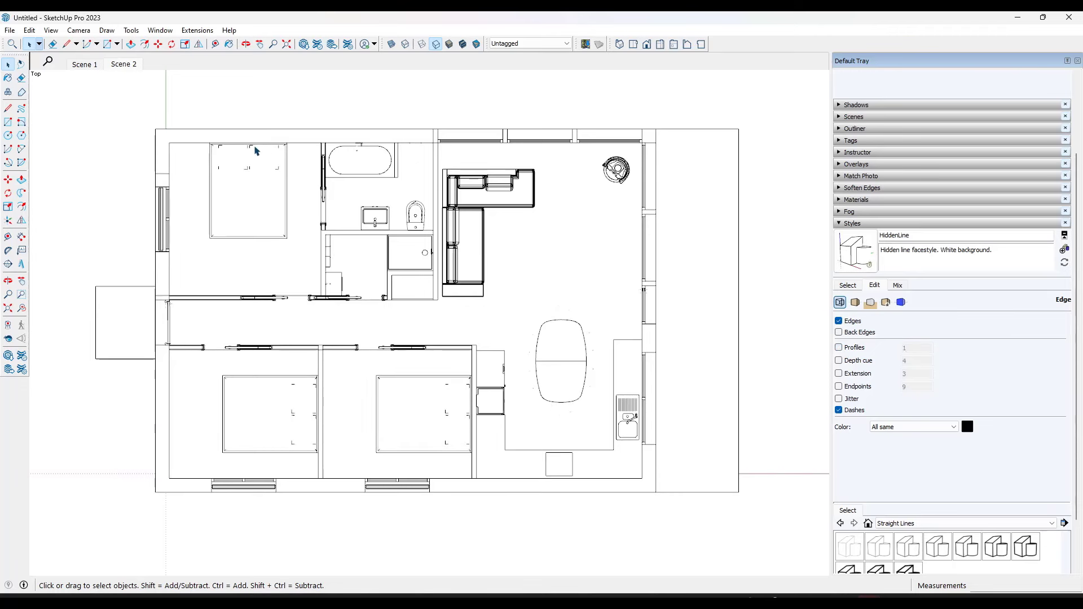
Step: Examine the bed and bathroom fixture outlines up close and turn on Profiles in the style's edge settings
scroll(263, 153, up, 5)
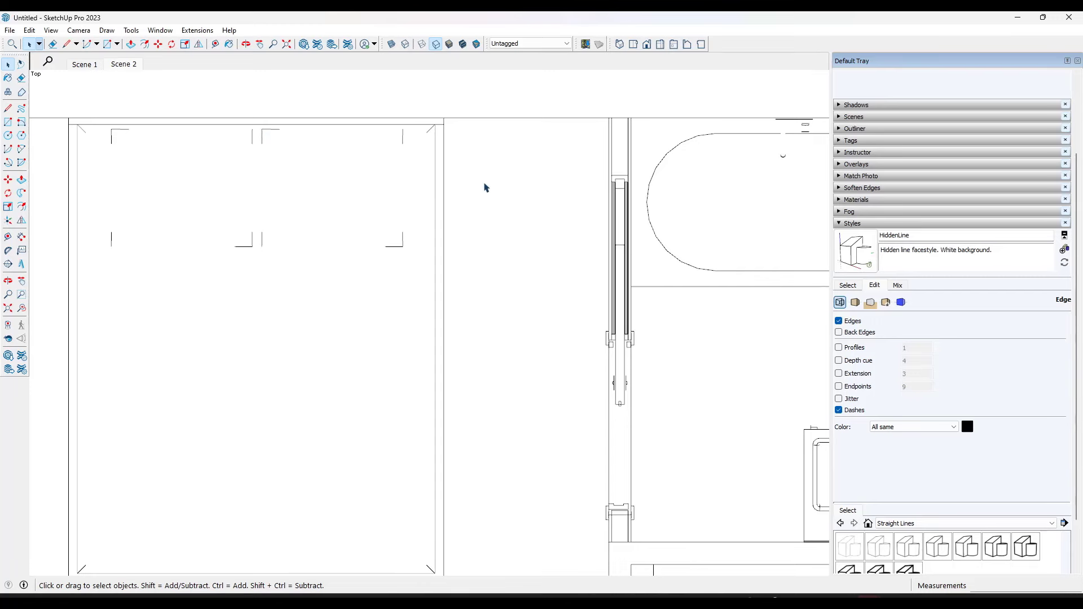
scroll(184, 221, down, 5)
scroll(726, 196, up, 3)
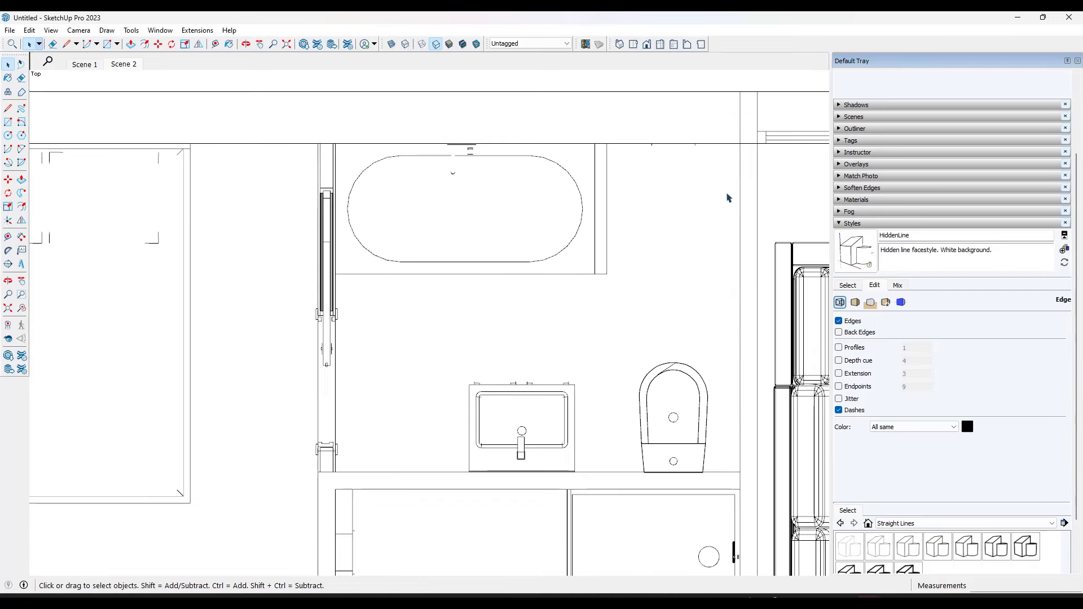
click(838, 348)
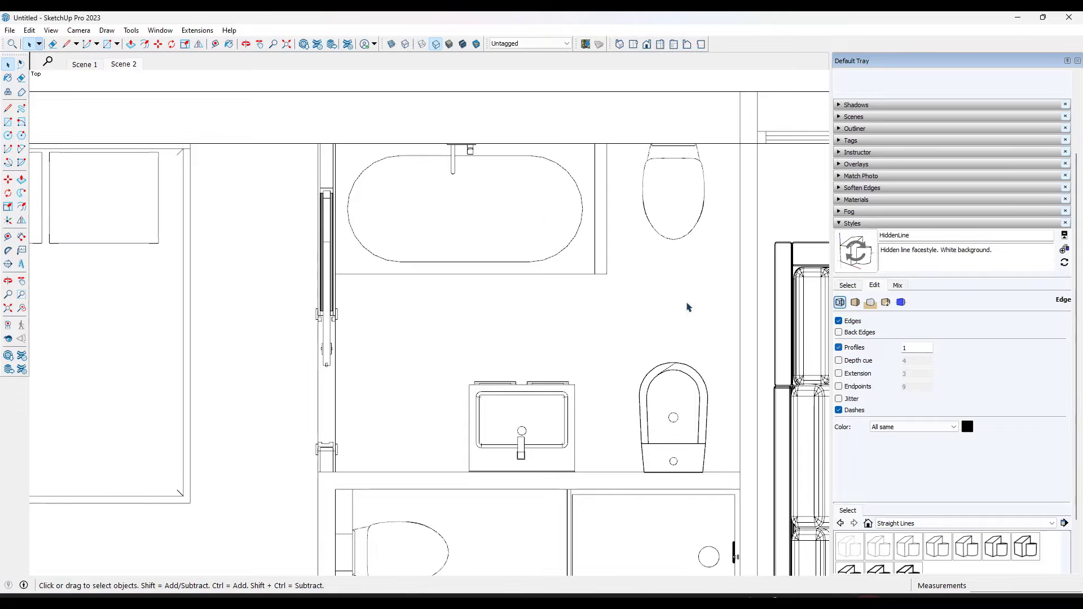
scroll(395, 179, down, 3)
Step: Return to the saved Scene 2 view and rename the scene as FloorPlan
click(120, 64)
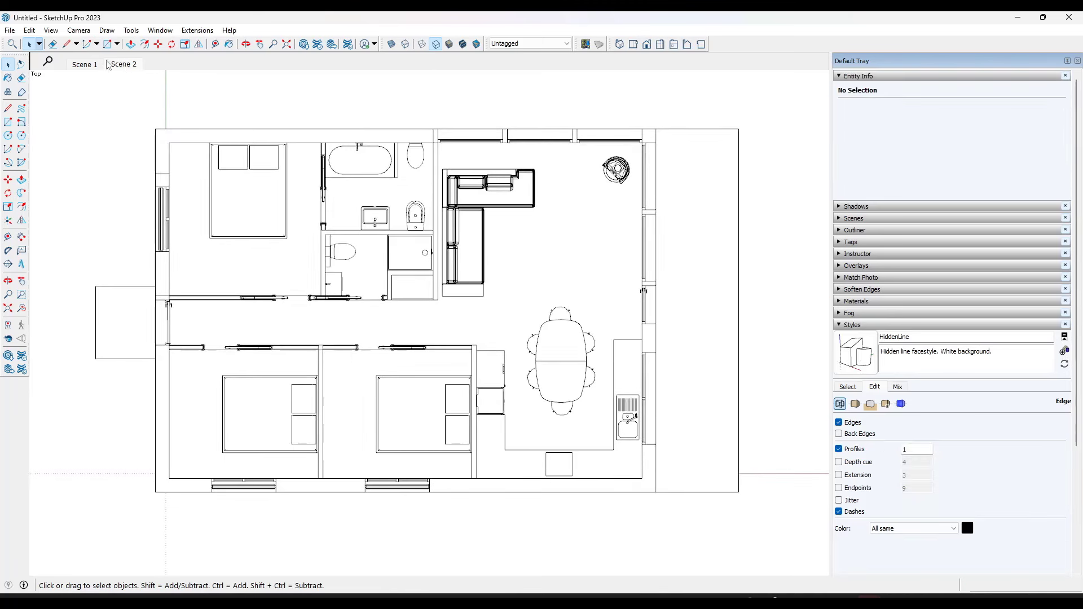
right_click(125, 64)
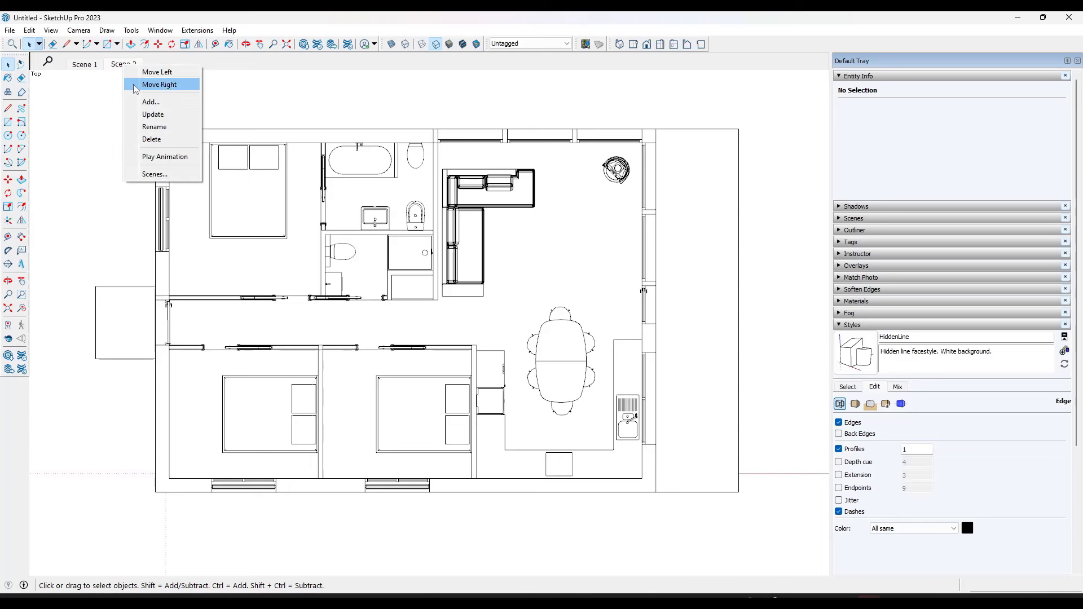
click(153, 127)
text(FloorPlan)
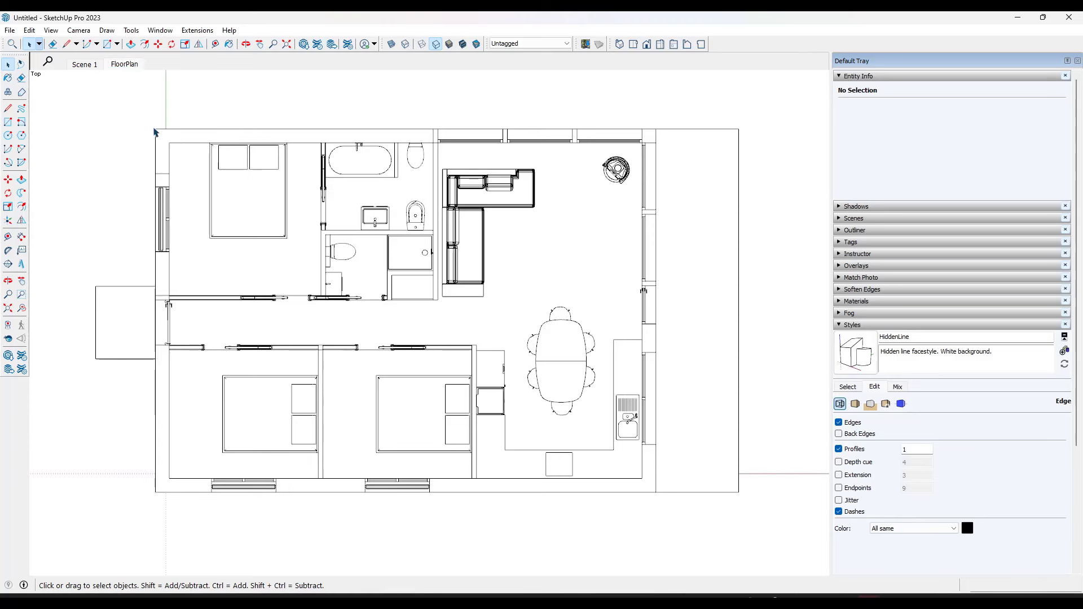
key(Return)
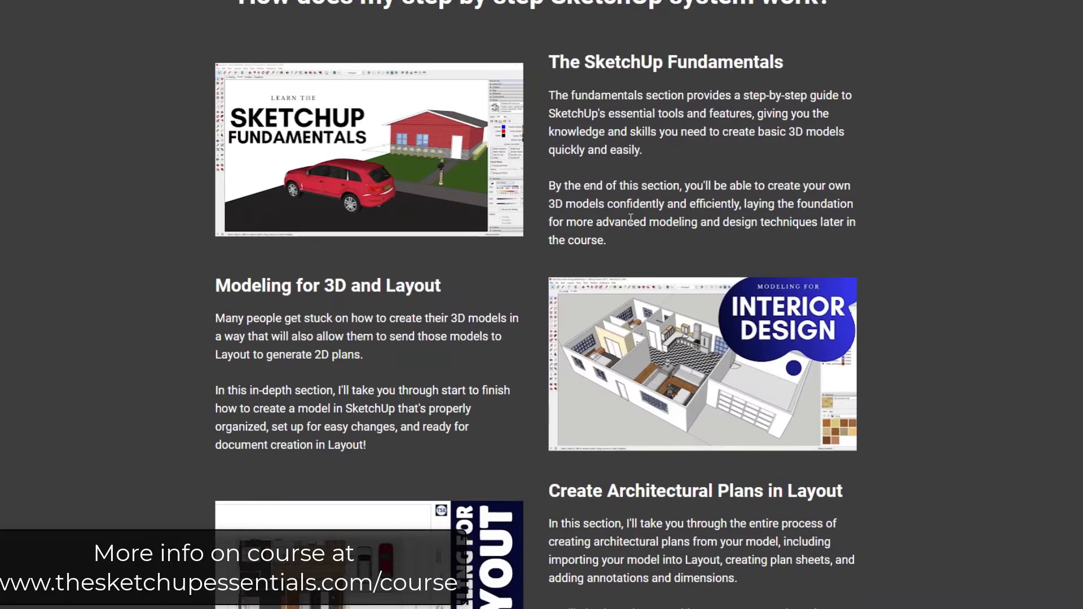
scroll(953, 261, down, 1)
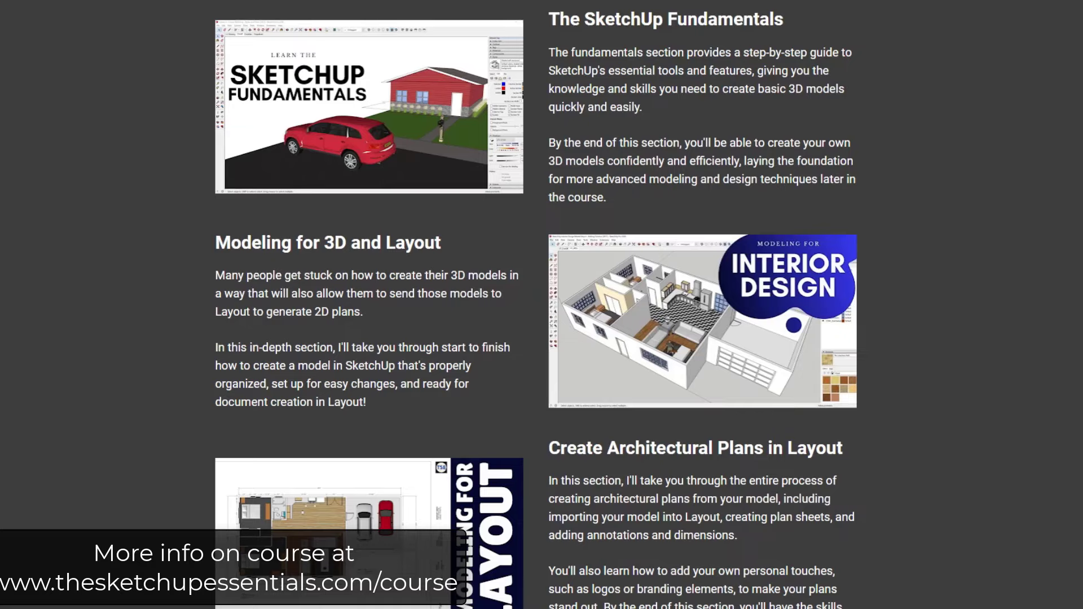
scroll(536, 305, down, 5)
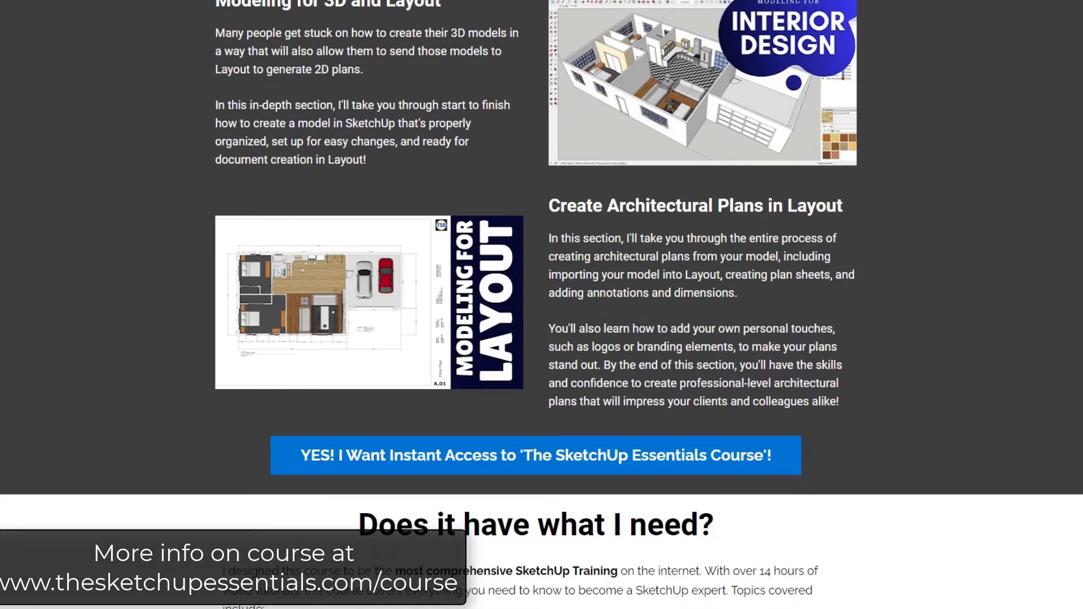
scroll(542, 305, down, 3)
scroll(541, 304, down, 9)
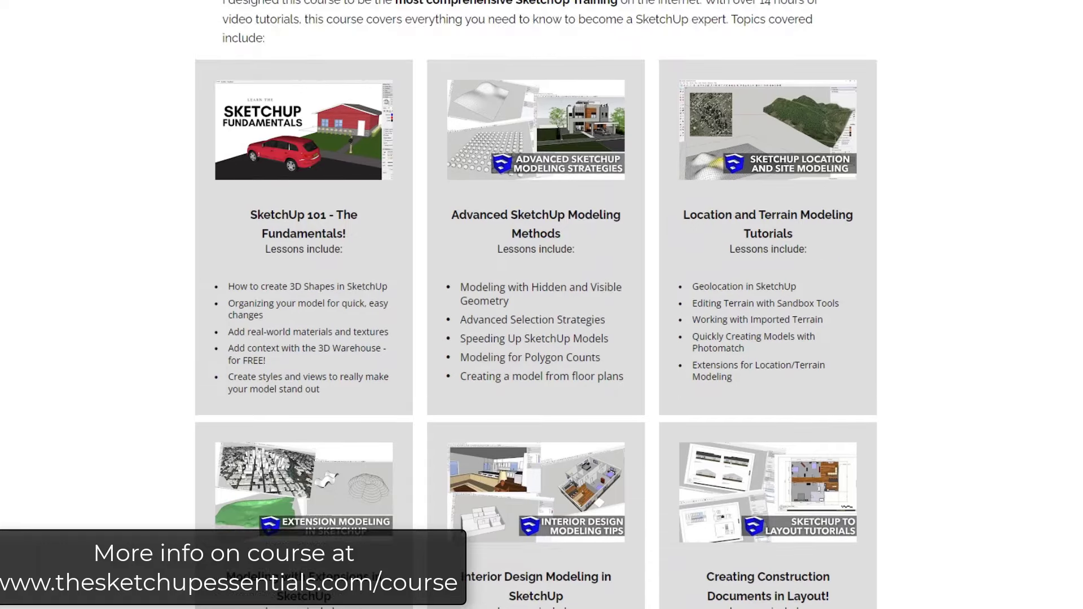
scroll(535, 305, down, 4)
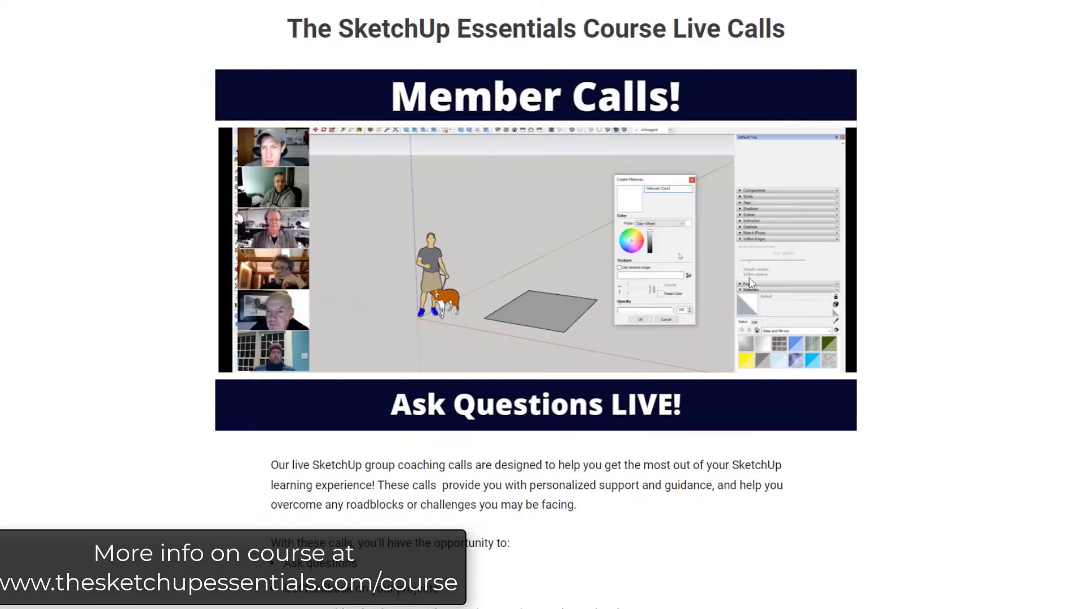
scroll(759, 280, up, 1)
scroll(765, 281, down, 1)
scroll(781, 268, down, 10)
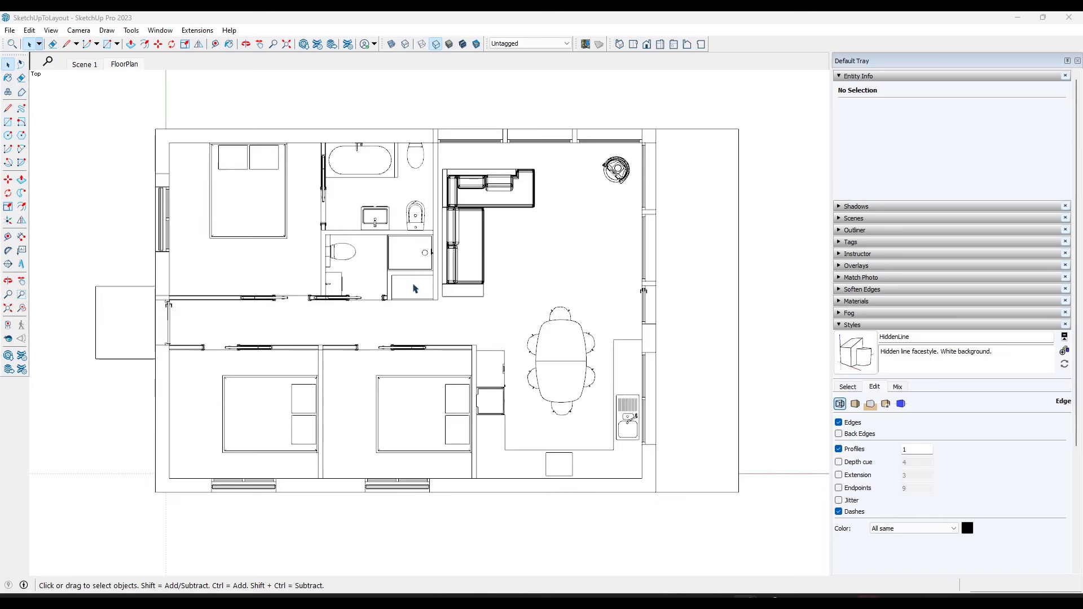
Step: Send the saved SketchUpToLayout model to LayOut and switch to LayOut's template selection
click(10, 30)
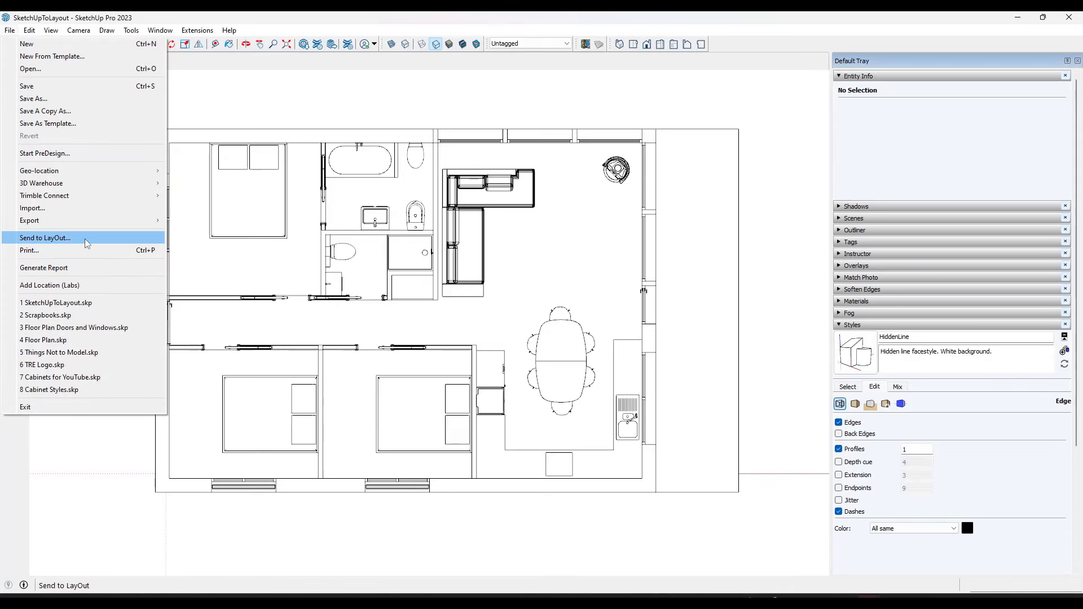
click(84, 239)
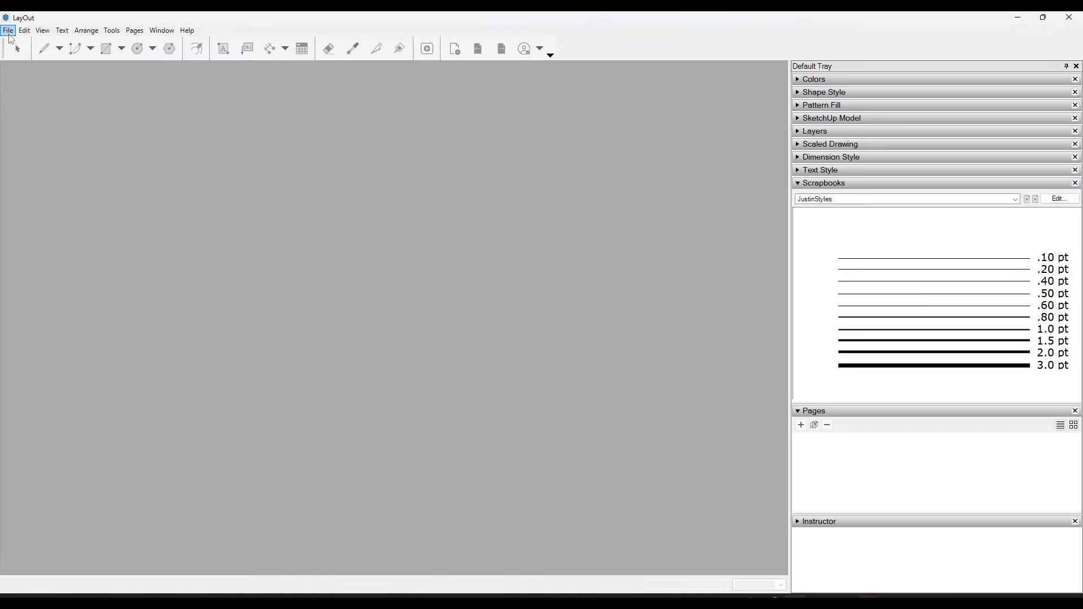
click(9, 31)
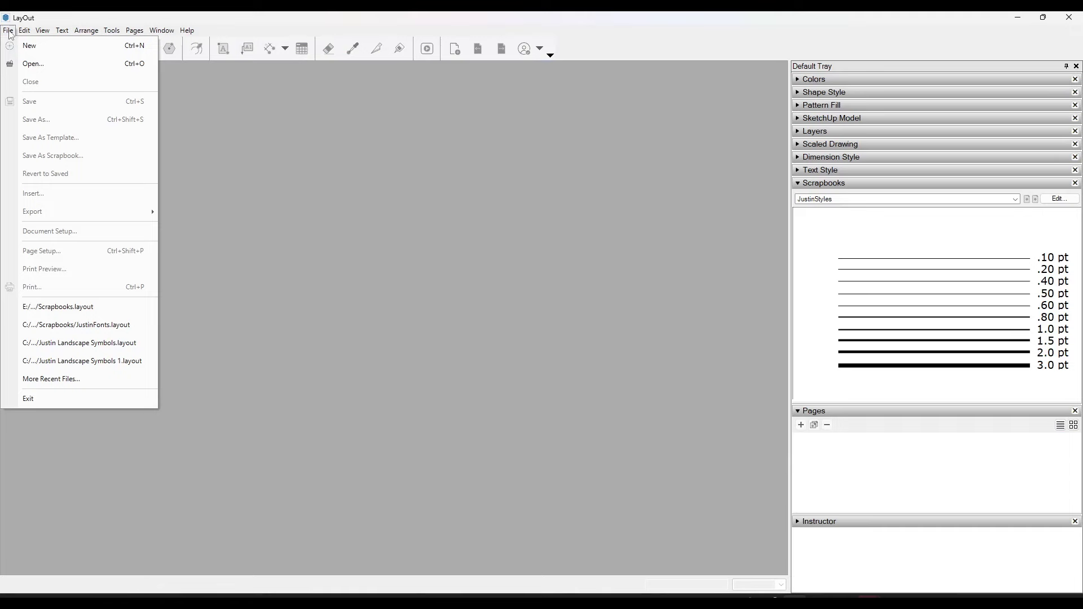
click(319, 211)
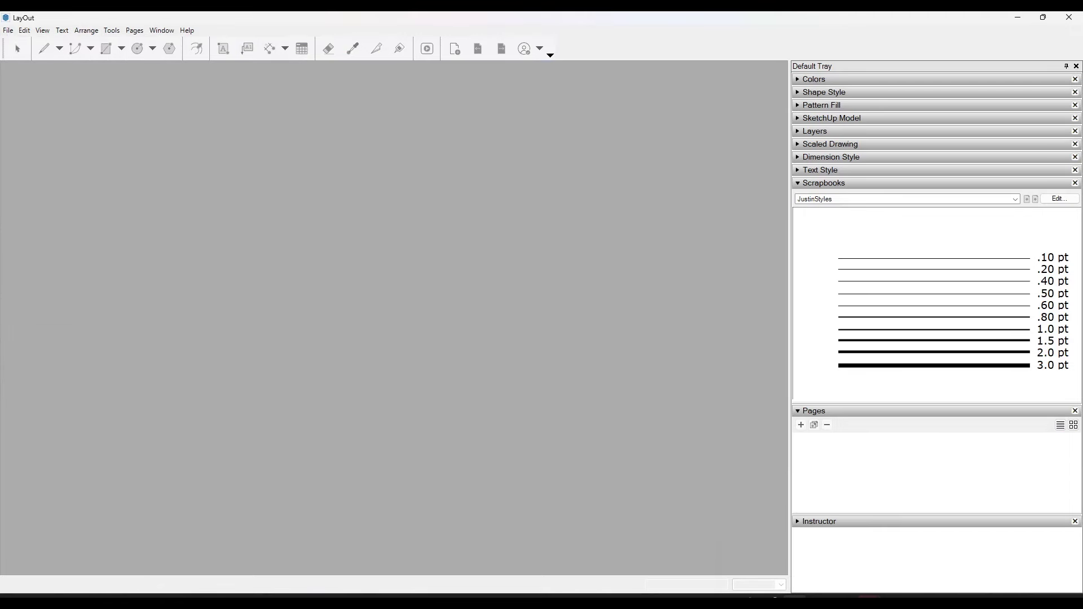
click(835, 548)
click(11, 30)
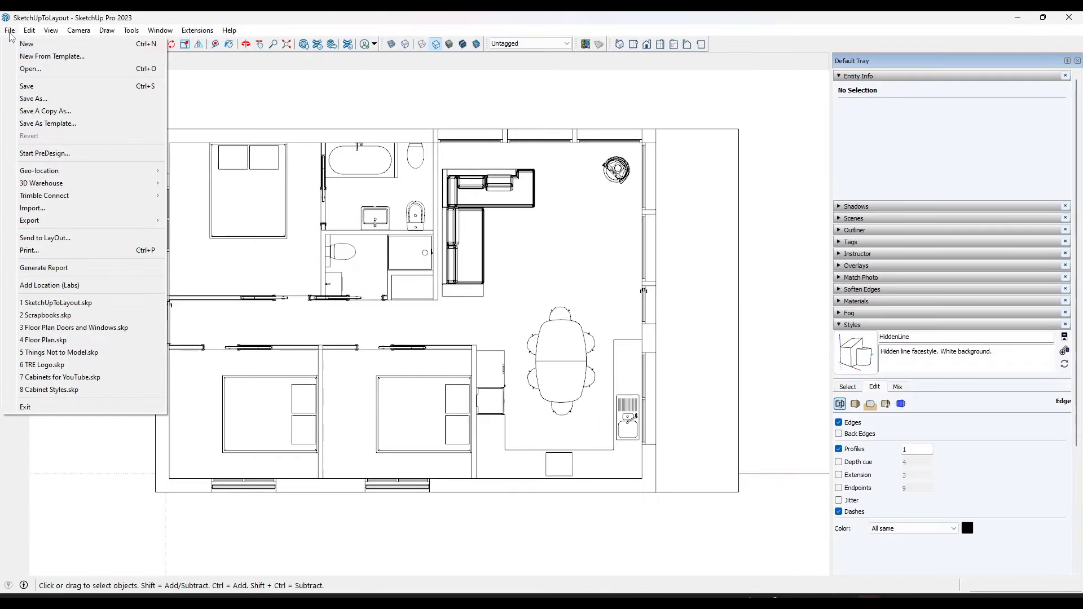
click(56, 238)
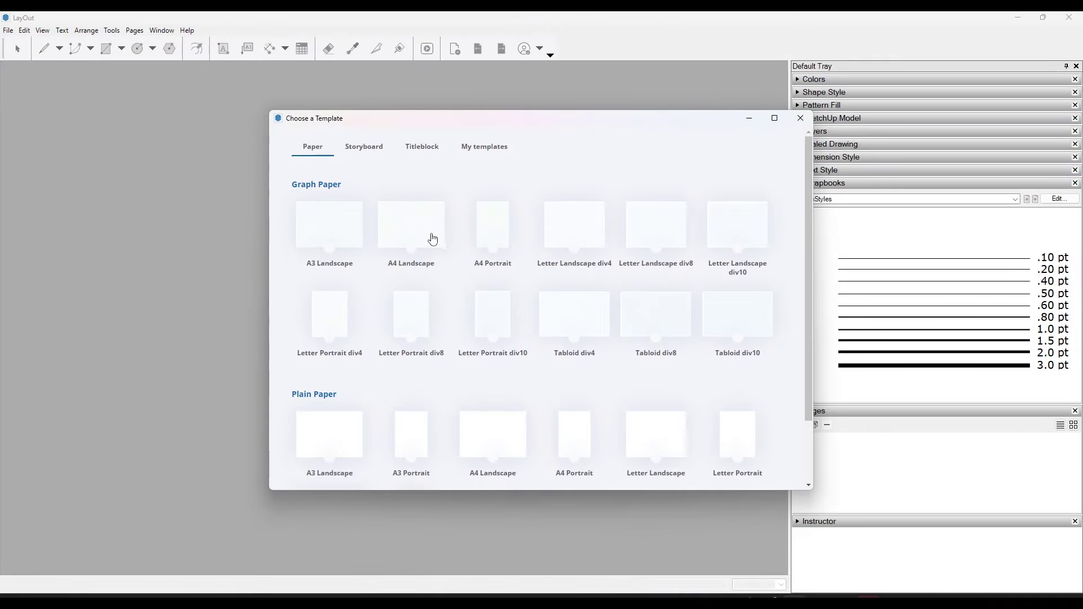
Step: Browse the available Titleblock, Paper and custom page templates to compare their sheet sizes and title block designs
click(417, 150)
scroll(519, 321, down, 10)
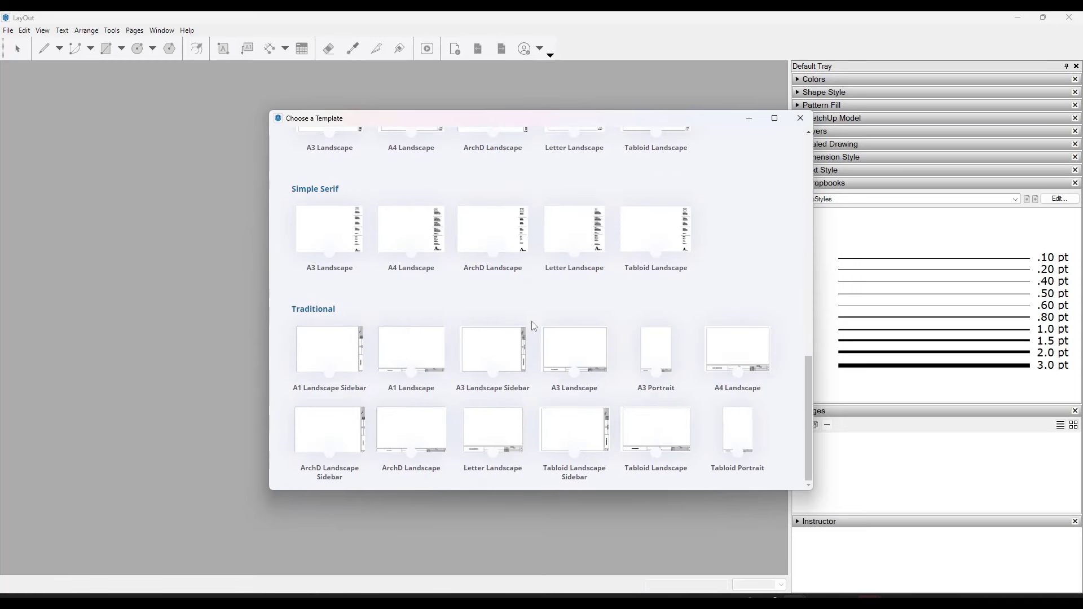
scroll(534, 326, up, 10)
click(479, 147)
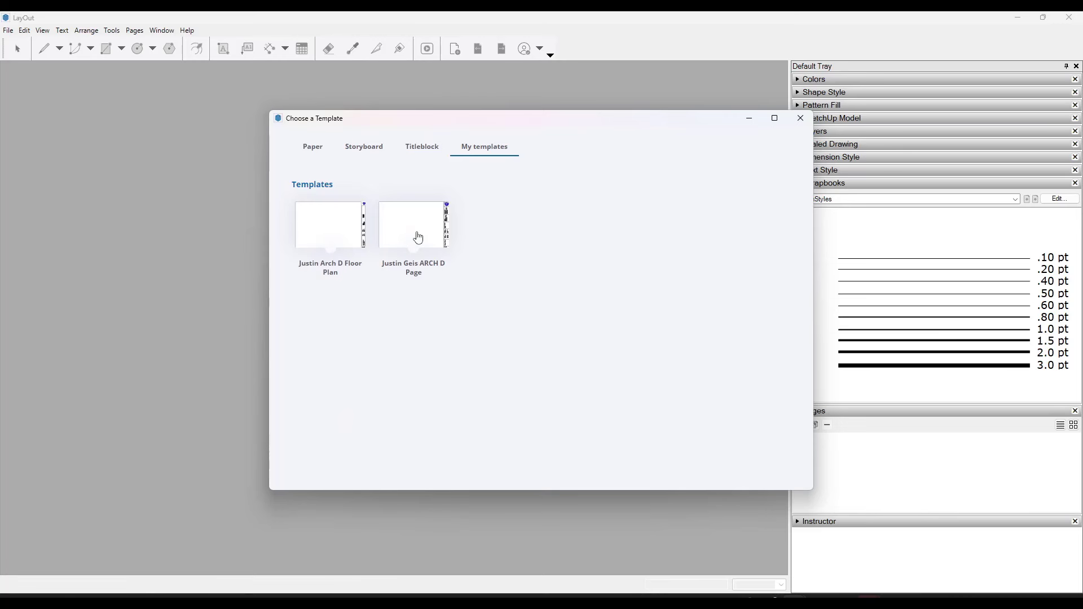
click(315, 148)
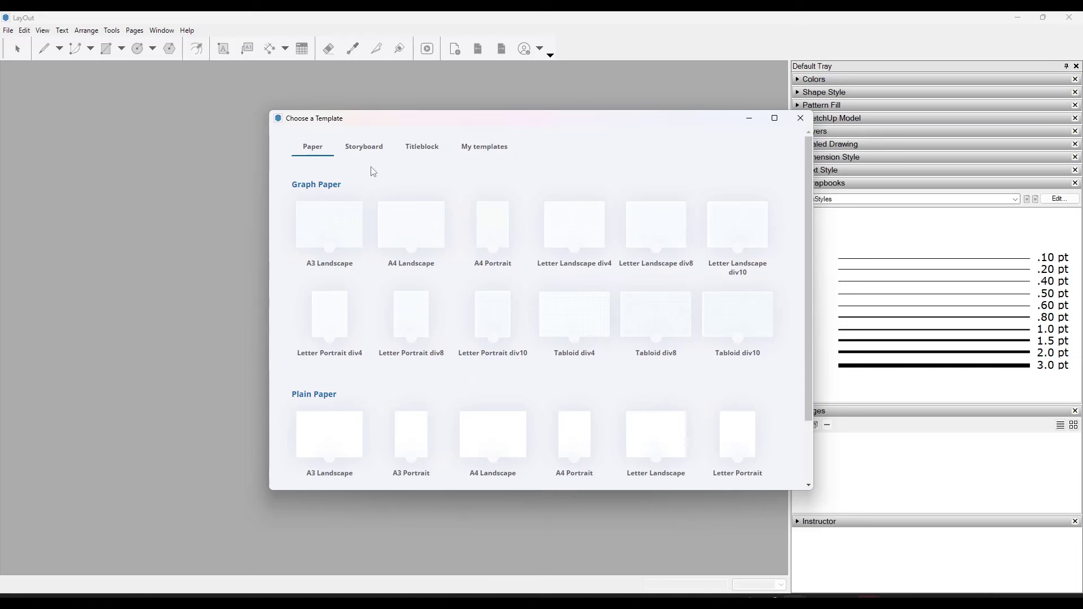
click(420, 146)
scroll(513, 350, down, 4)
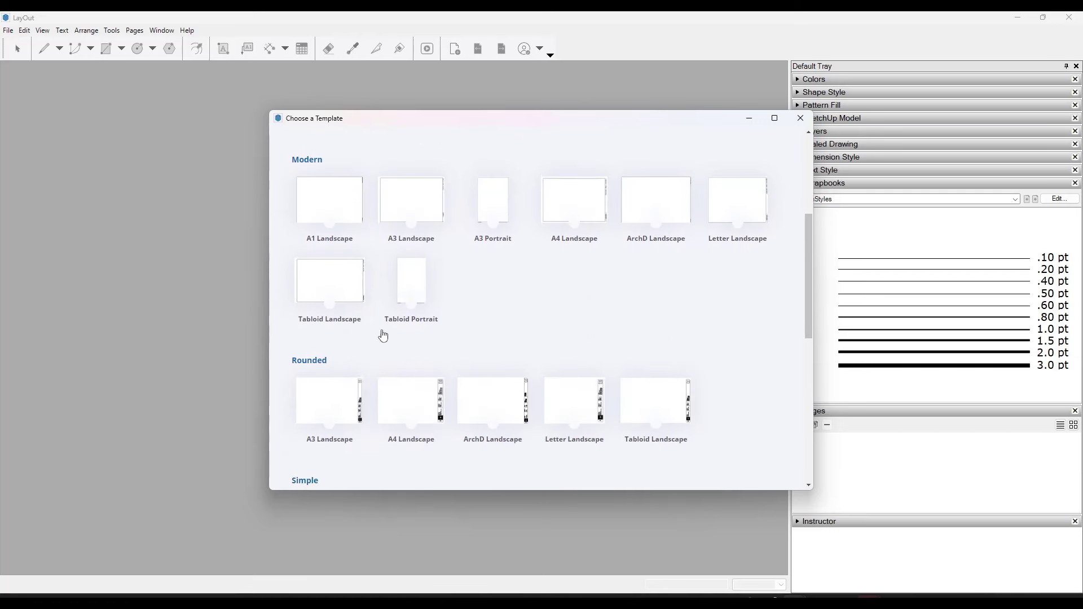
scroll(398, 407, up, 5)
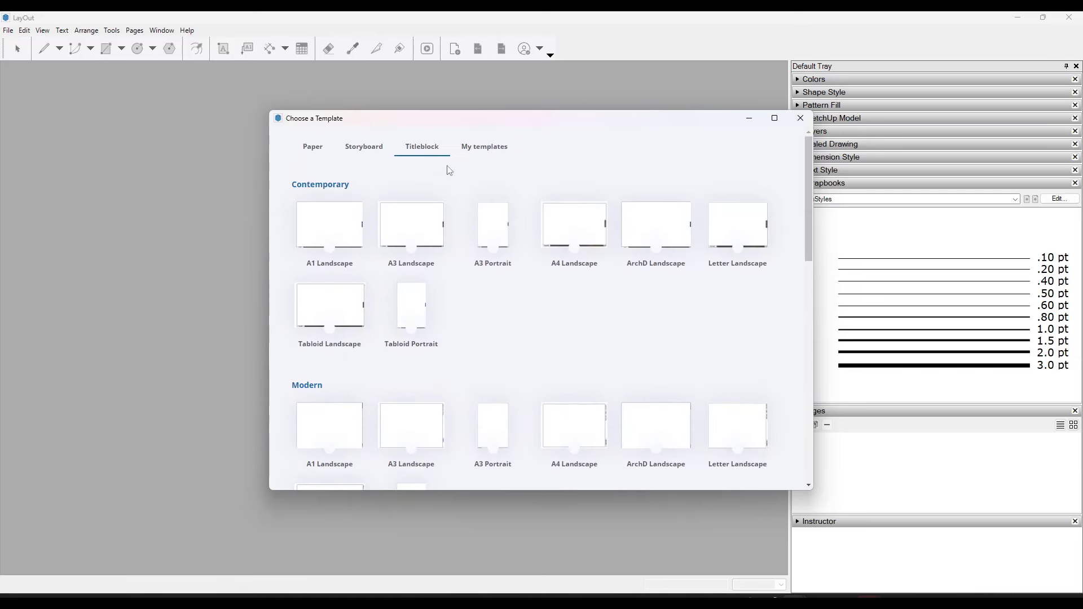
Step: Create the LayOut document from the custom ARCH D Page template
click(466, 148)
click(421, 231)
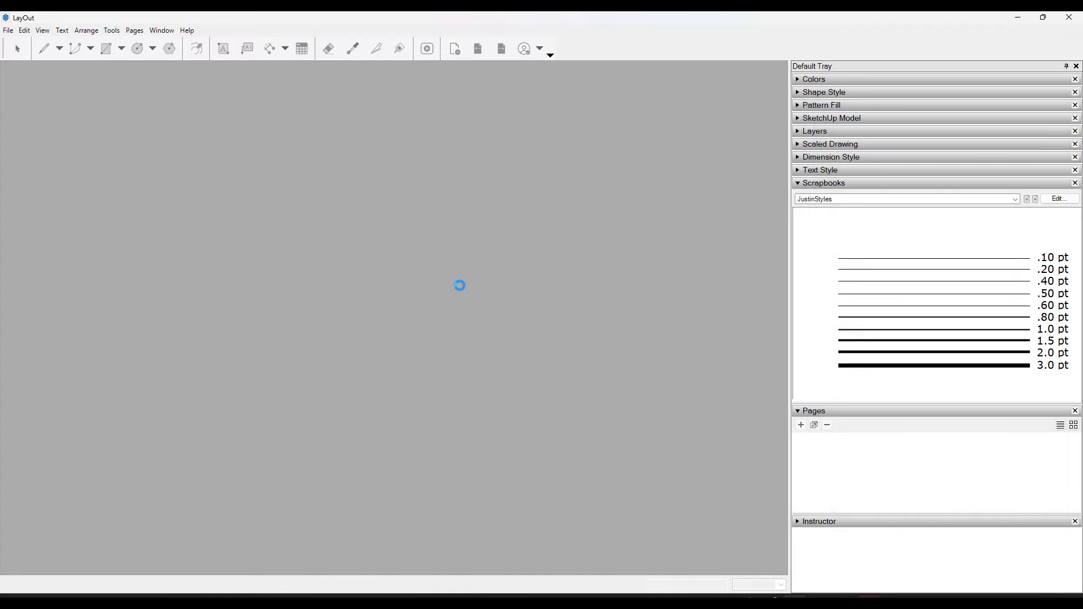
scroll(524, 270, down, 2)
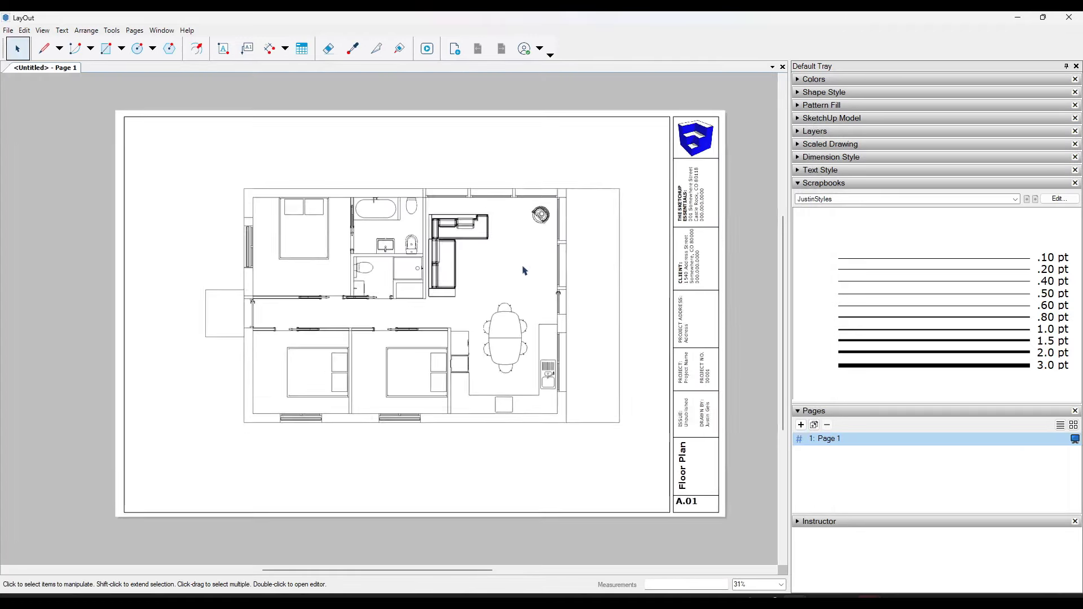
Step: Show the document's layers and check which layer holds the floor plan viewport and the title block text
click(522, 262)
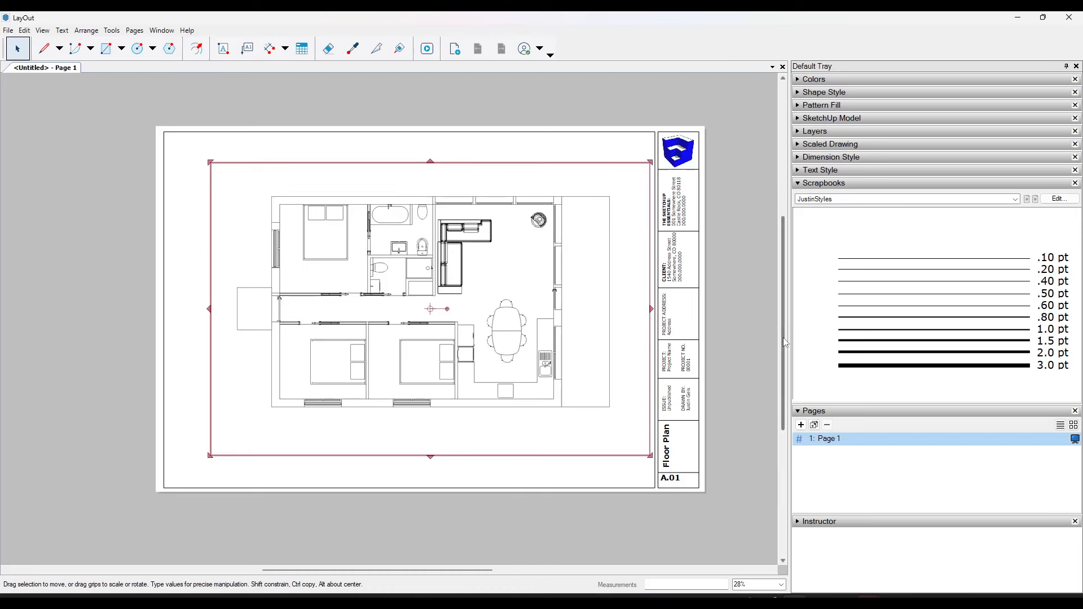
click(798, 184)
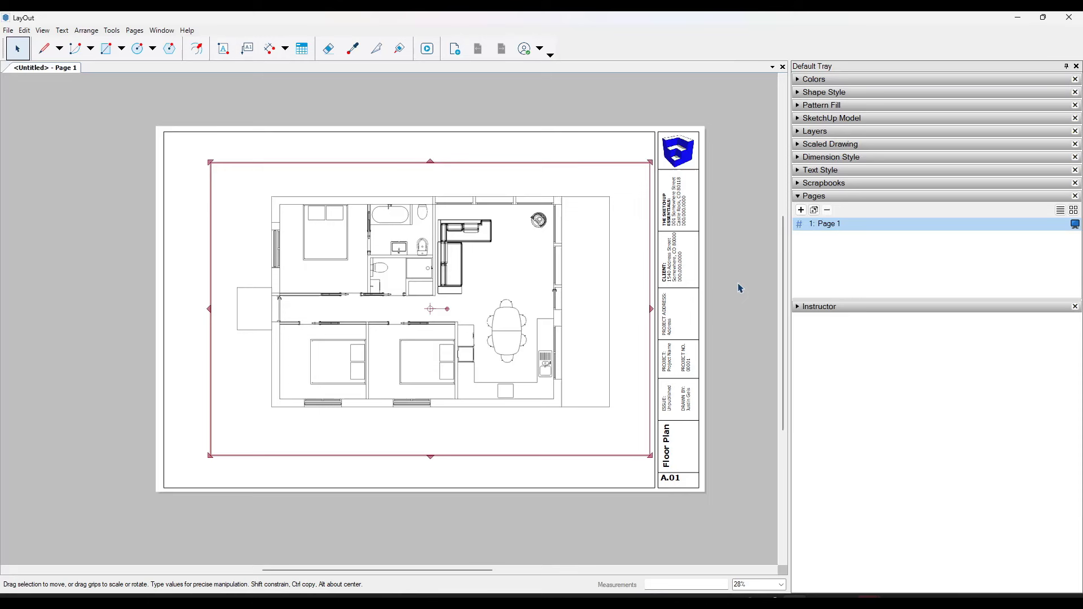
click(799, 132)
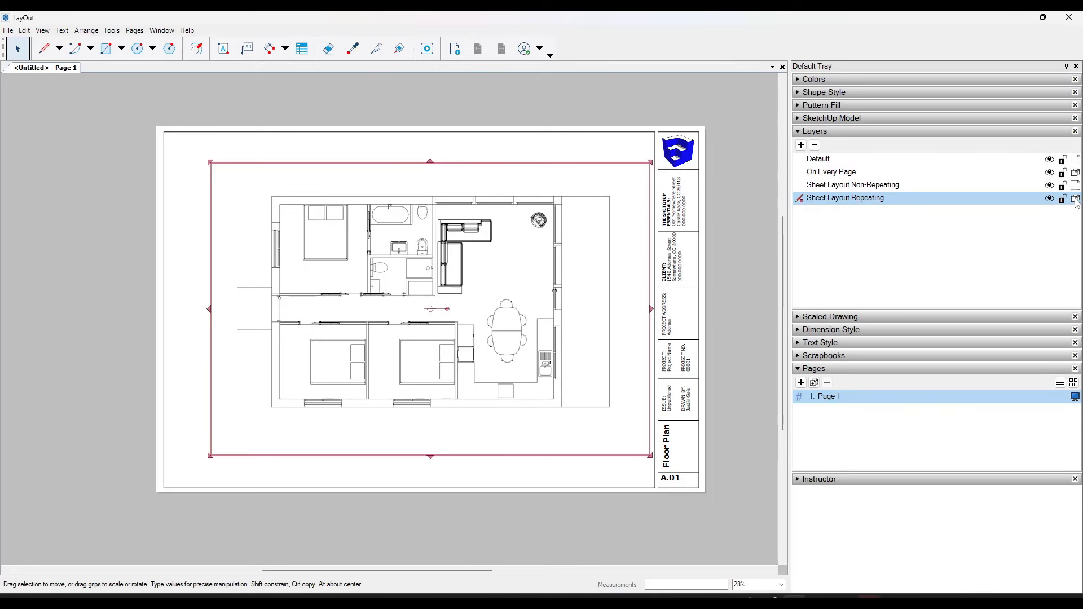
click(696, 194)
click(687, 268)
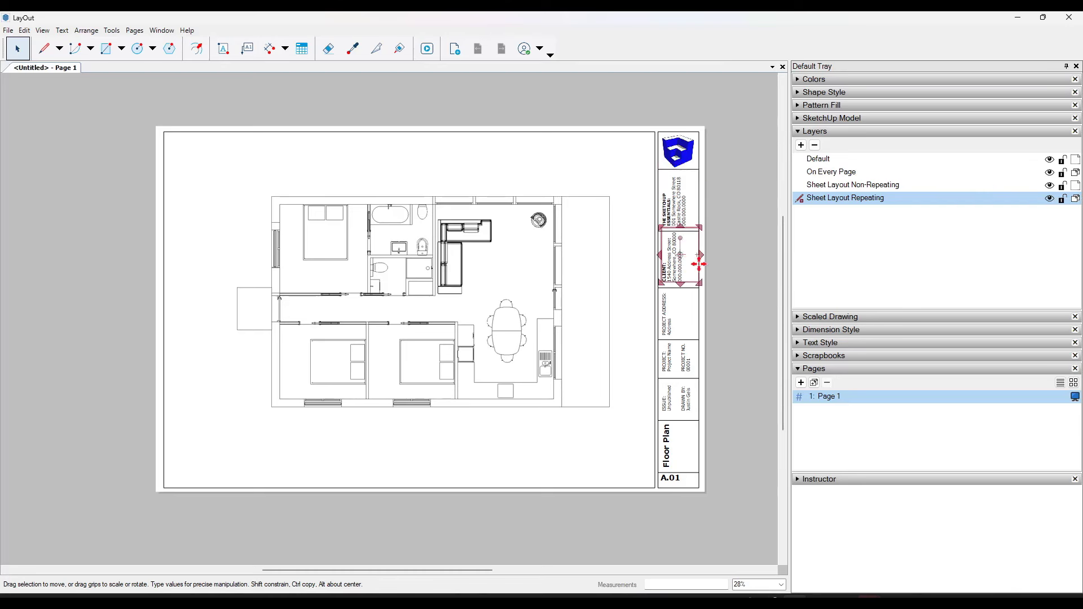
click(748, 265)
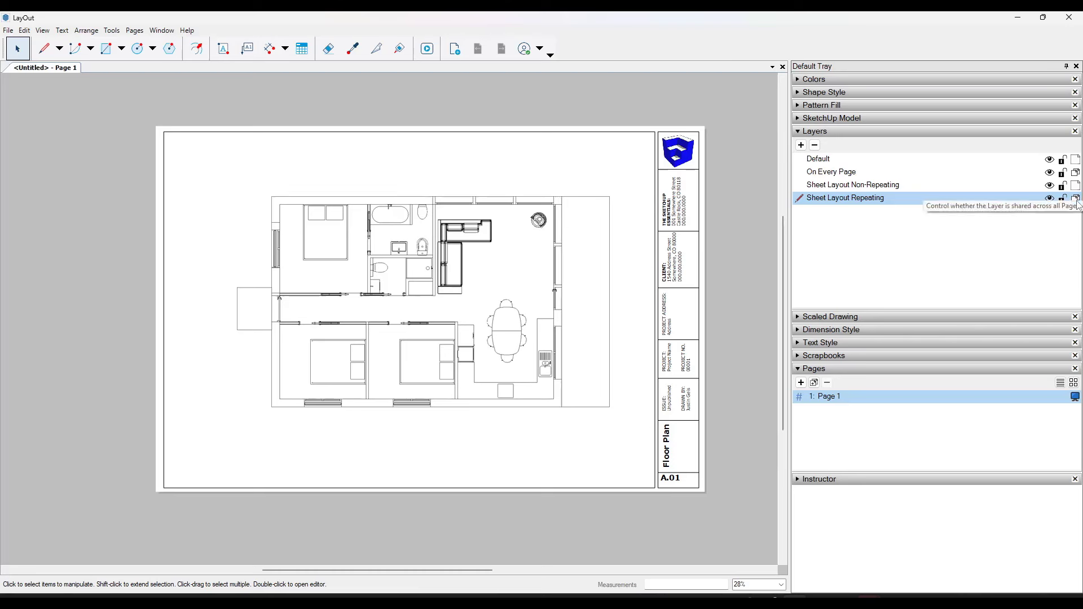
Step: Add a new layer above the Default layer and name it SketchUp Viewport
click(801, 145)
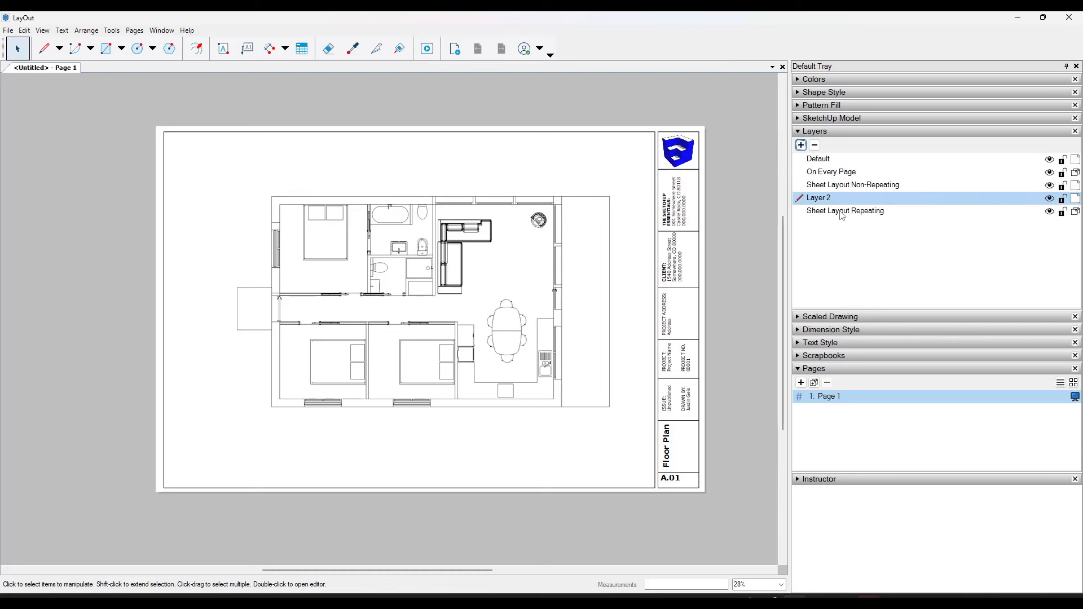
drag(826, 204, 823, 151)
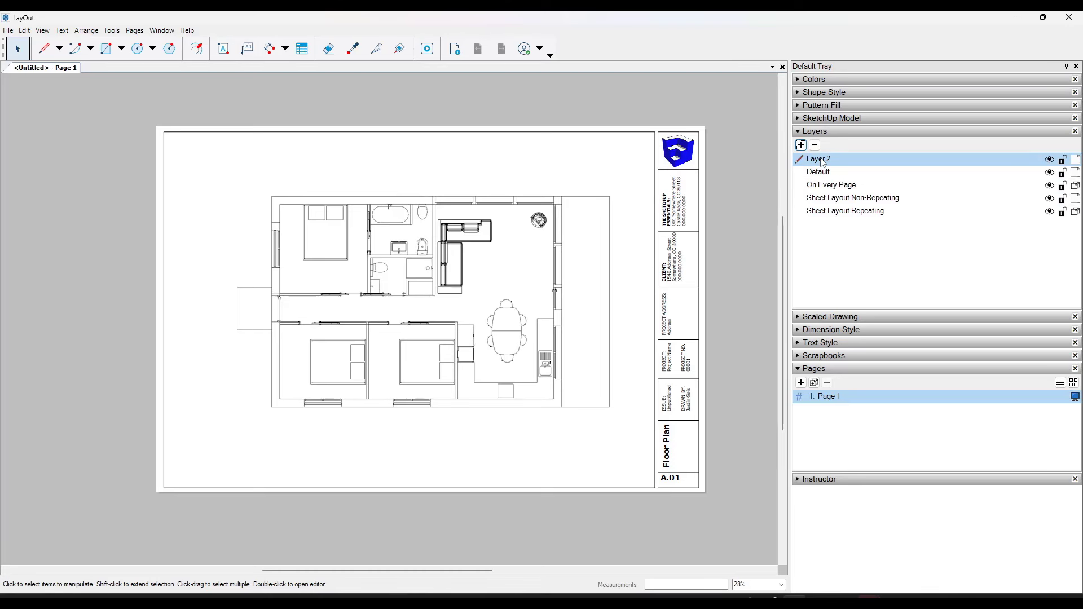
double_click(822, 160)
text(Sketch)
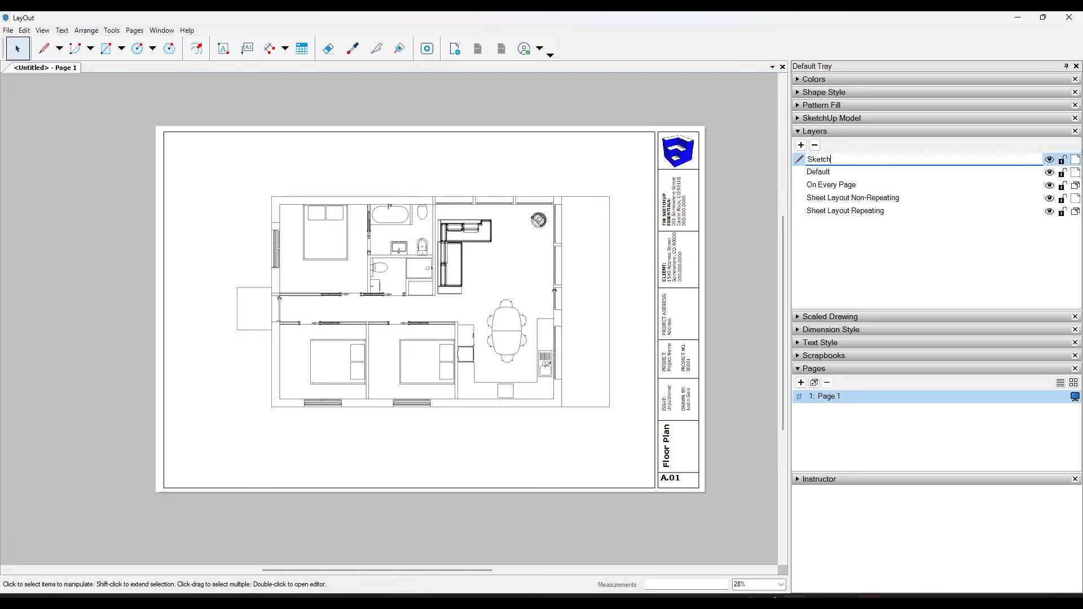
key(BackSpace)
key(BackSpace)
text(iewport)
key(Return)
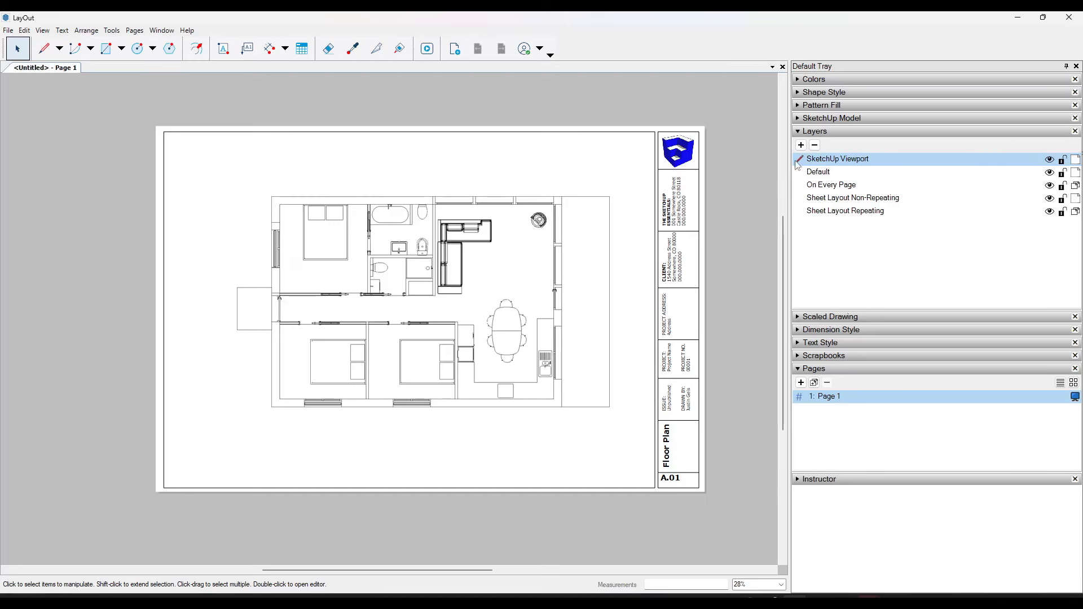
Step: Move the floor plan viewport to the SketchUp Viewport layer
click(566, 260)
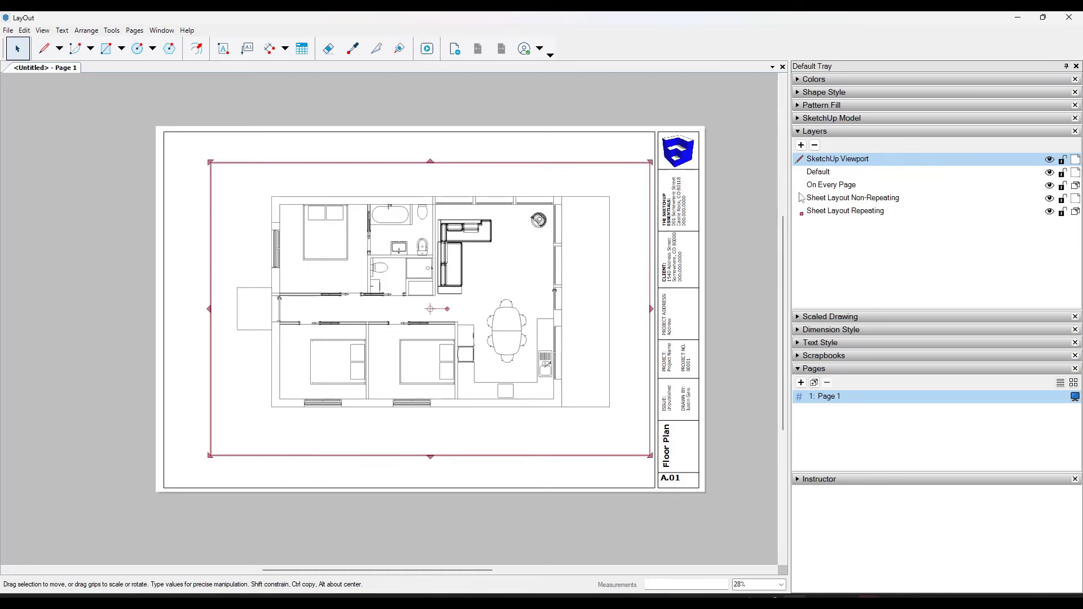
right_click(568, 242)
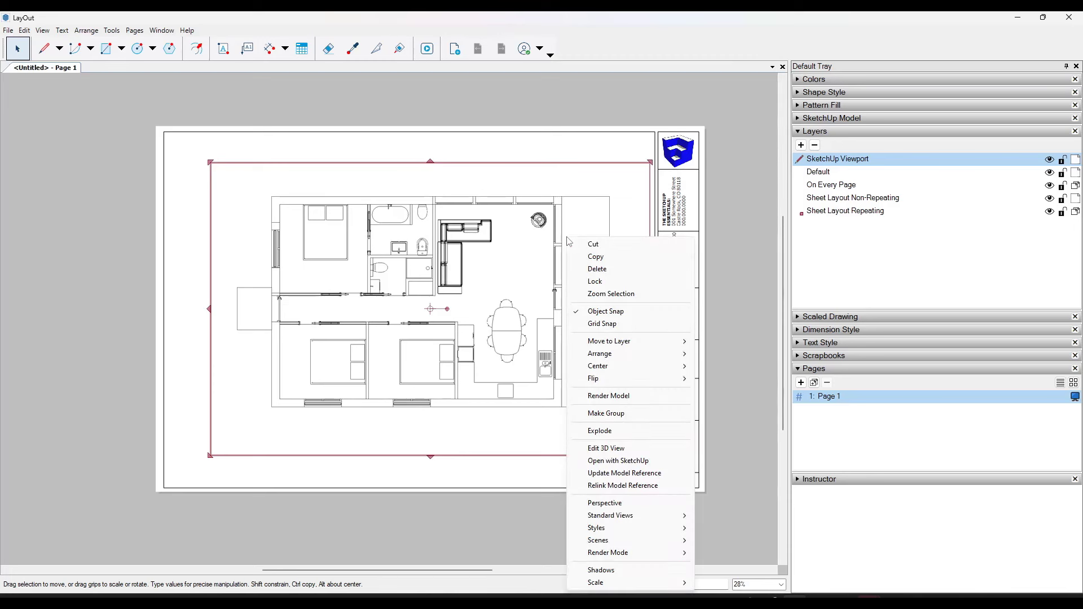
mouse_move(613, 345)
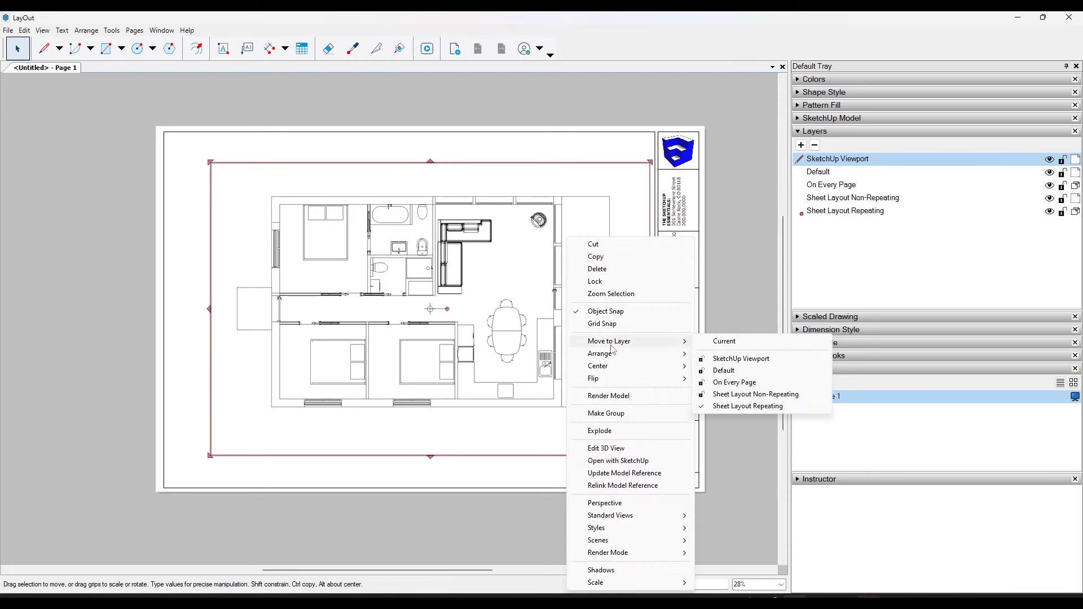
click(741, 359)
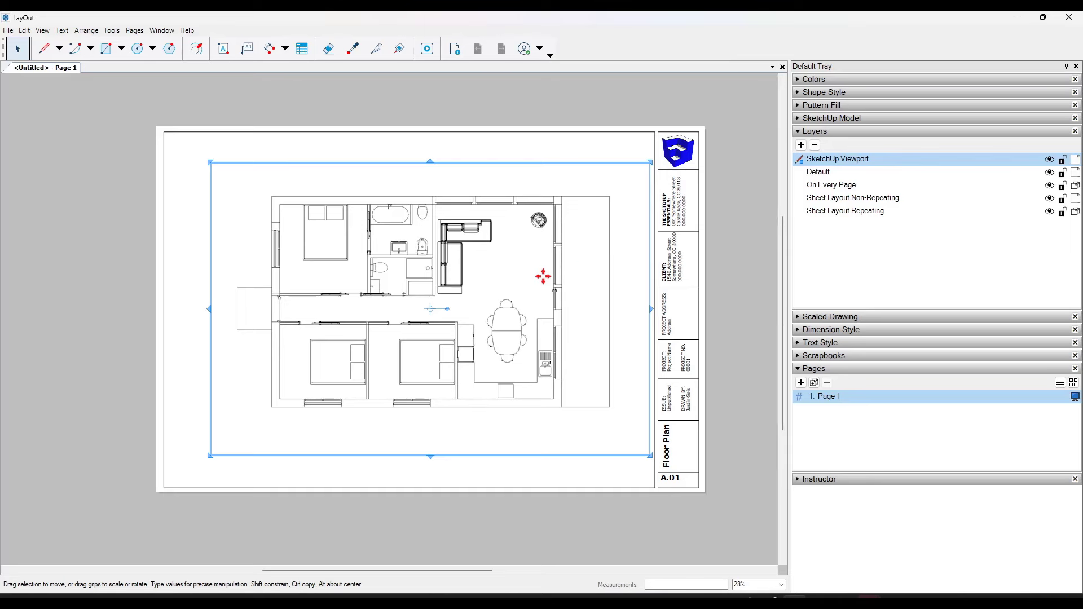
Step: Try a scale of 3/4" = 1'-0" (1:16) on the floor plan viewport
scroll(422, 353, up, 5)
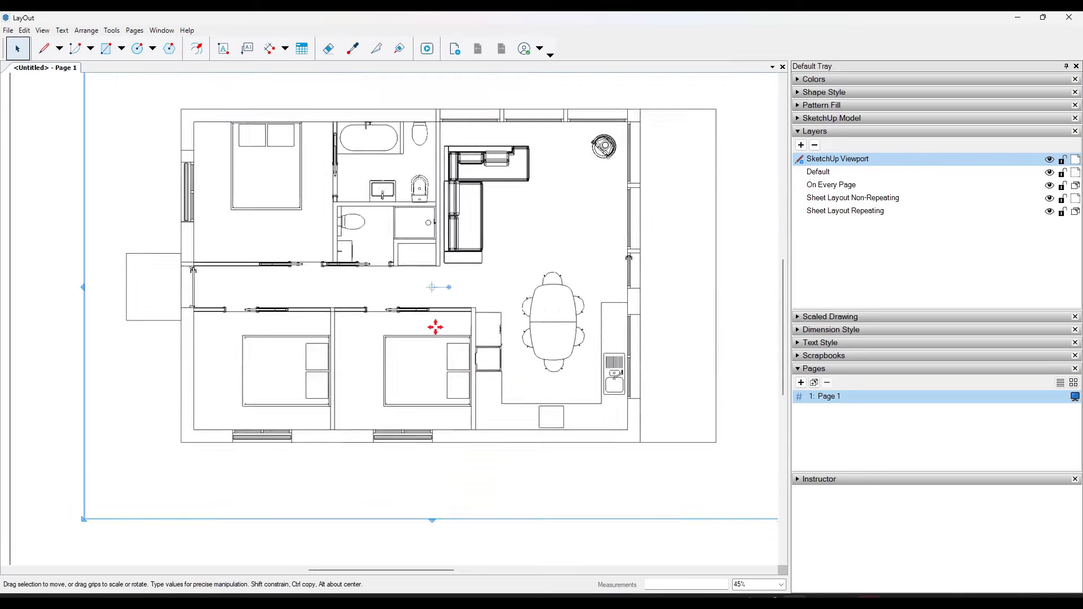
scroll(423, 316, down, 2)
scroll(423, 316, down, 1)
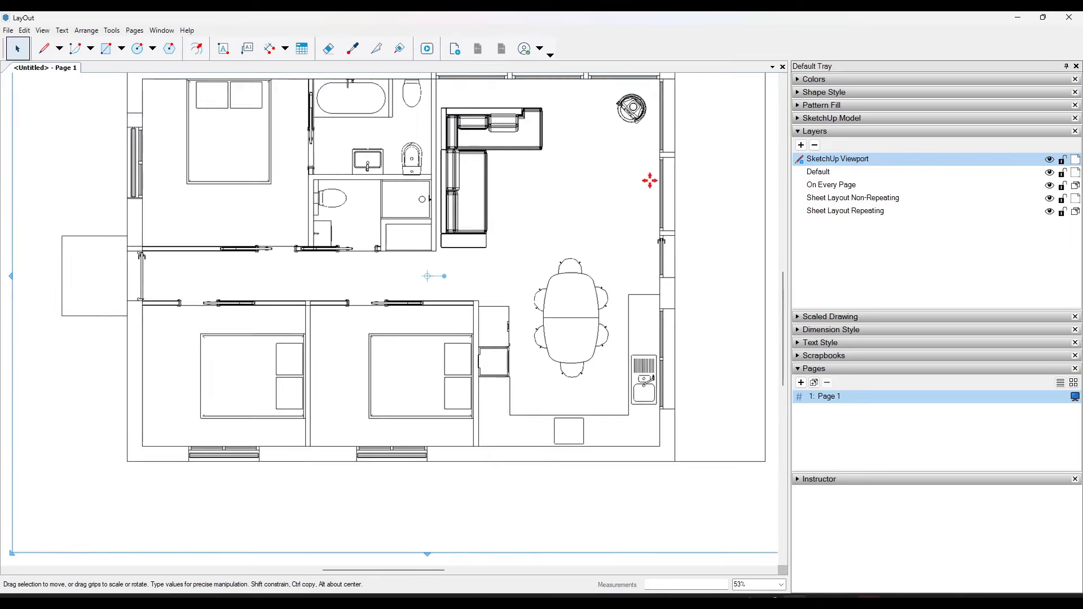
click(799, 119)
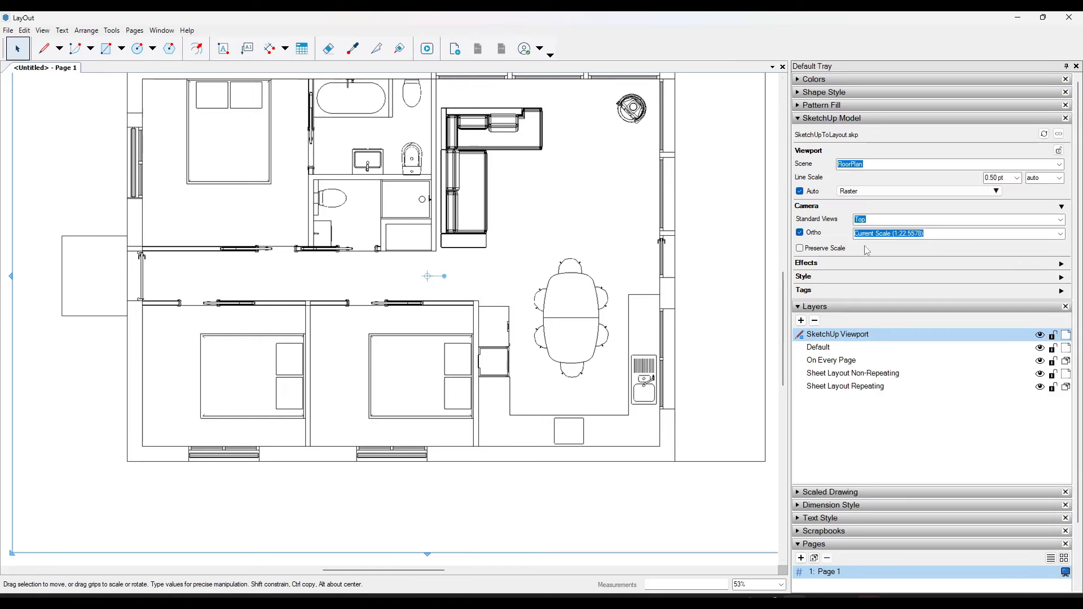
click(1060, 234)
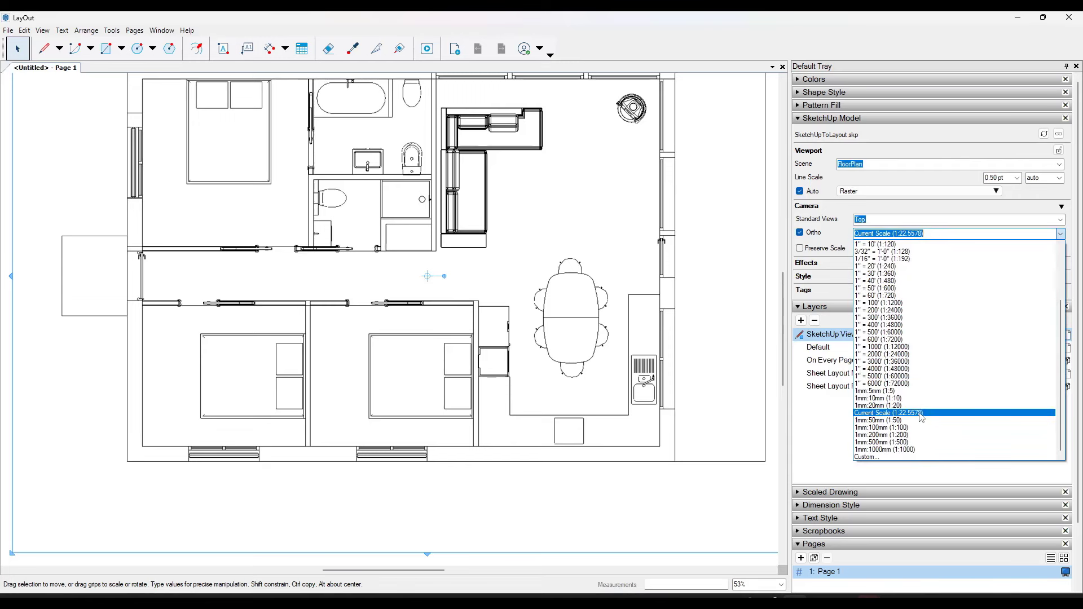
scroll(914, 364, up, 3)
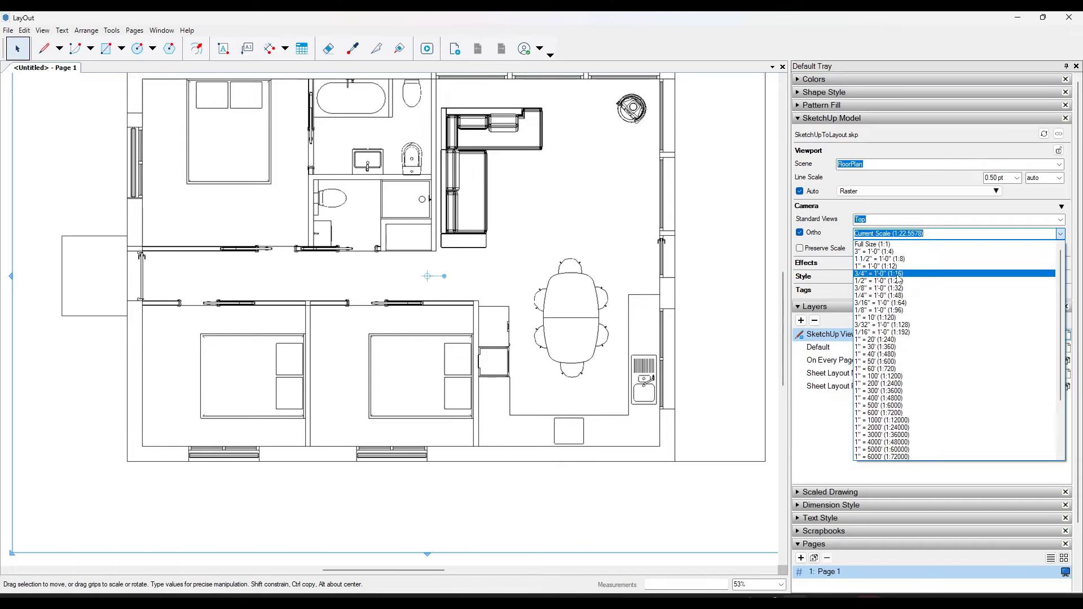
click(898, 274)
scroll(564, 326, down, 3)
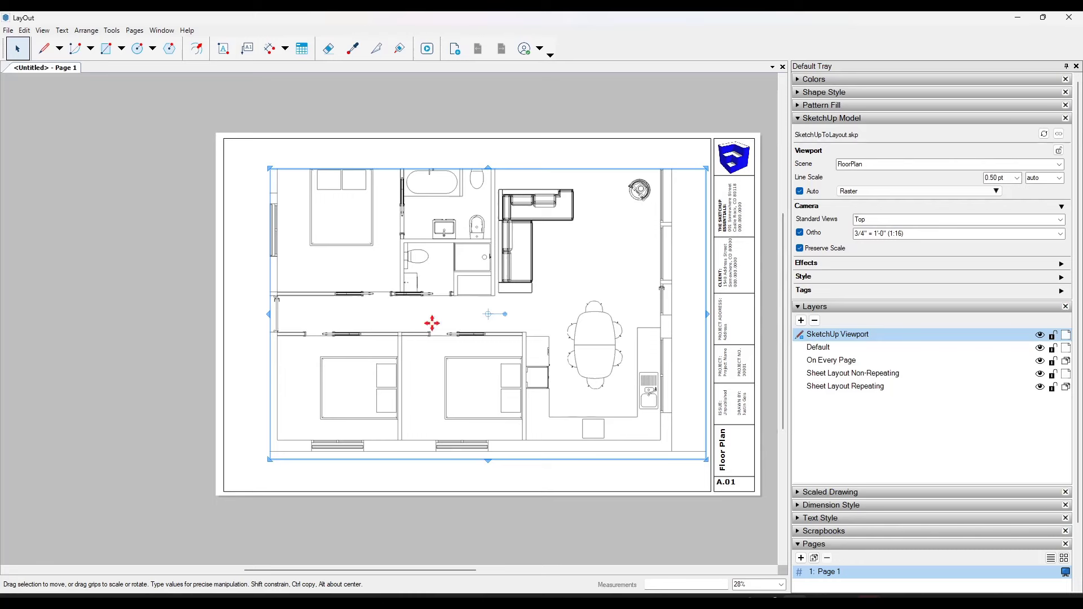
Step: Set the floor plan viewport's scale to 1/2" = 1'-0" (1:24) and reposition the viewport within the sheet border
click(1061, 235)
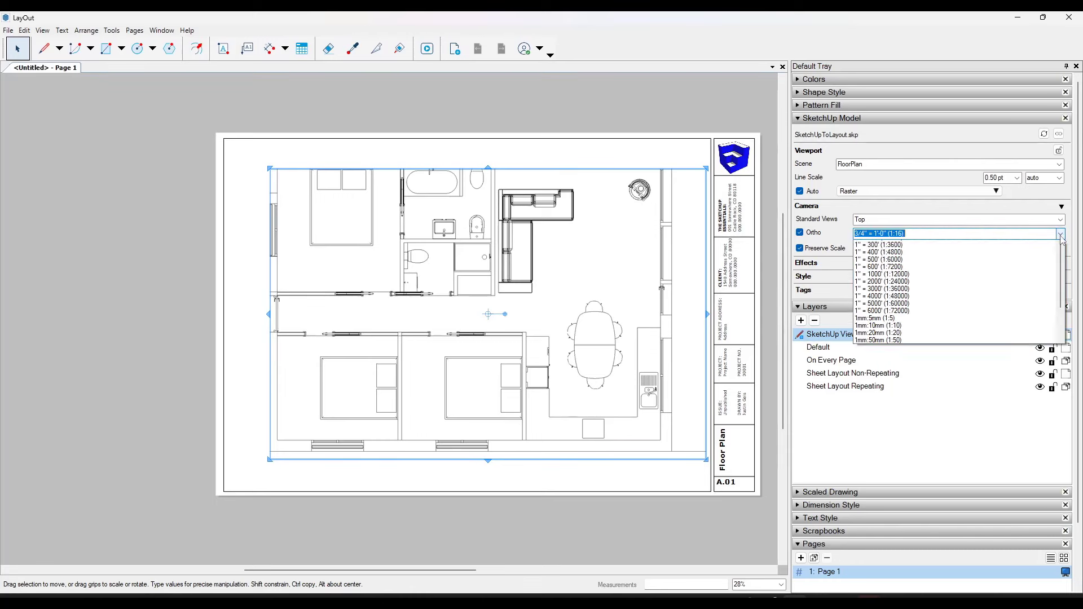
click(896, 249)
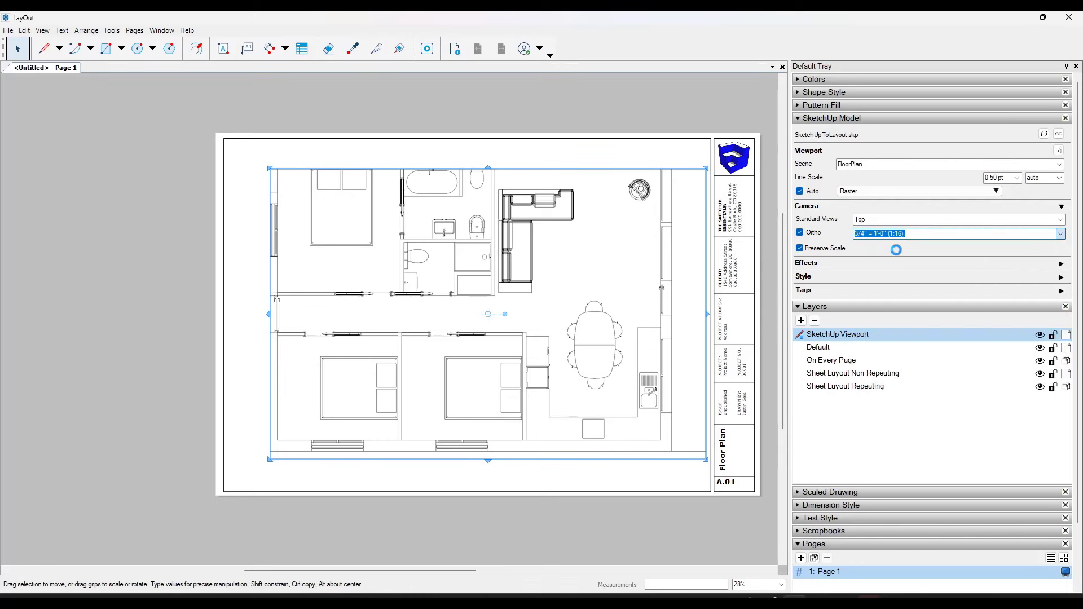
drag(592, 275, 571, 257)
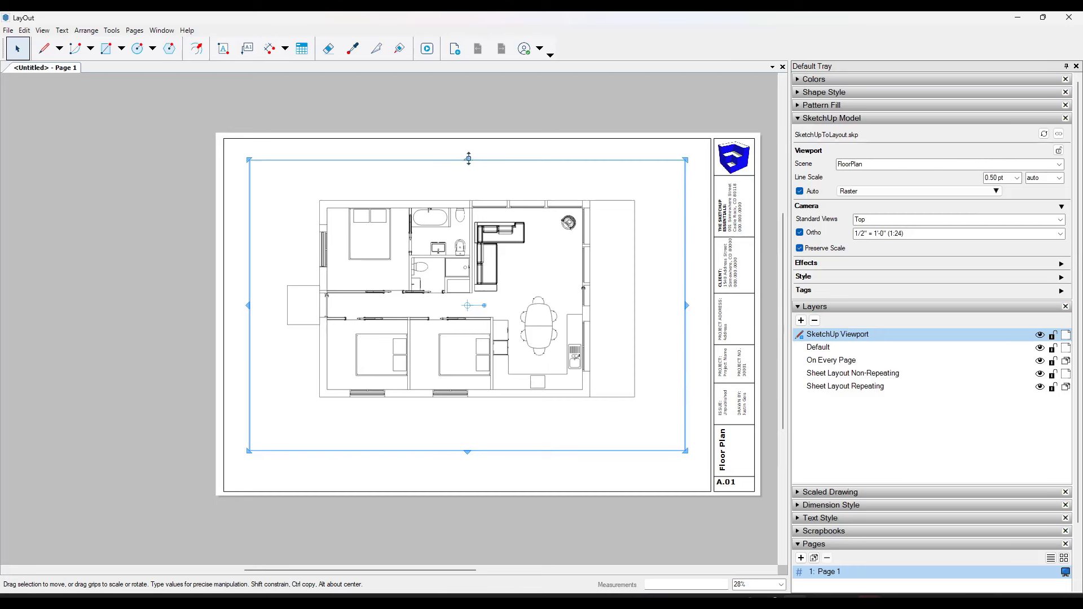
Step: Shrink the viewport frame at its upper, lower and right edges to fit closer around the floor plan
drag(468, 158, 468, 191)
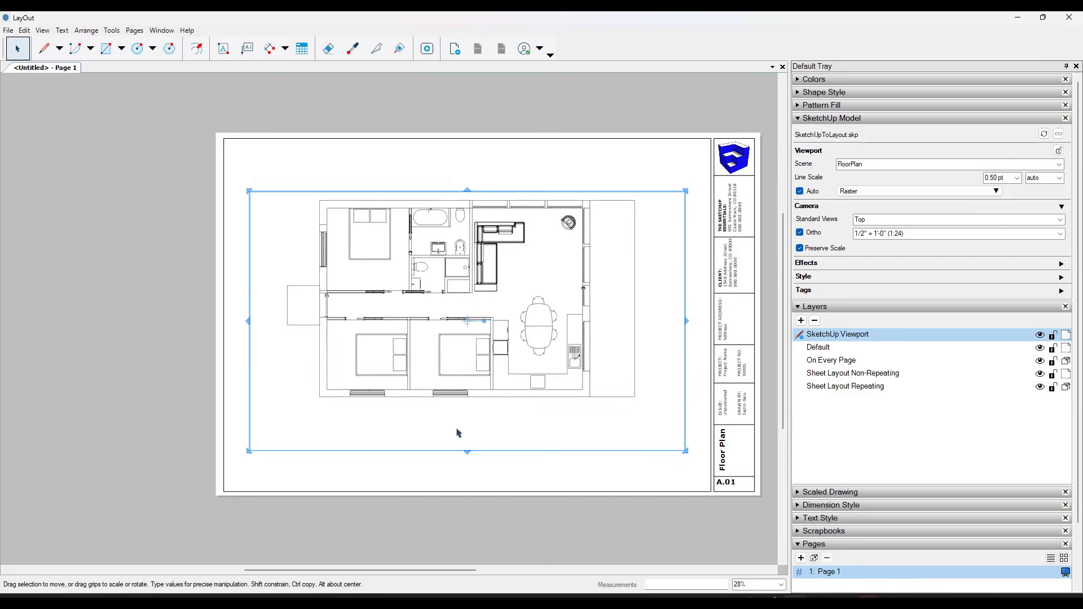
drag(467, 451, 467, 410)
drag(687, 300, 655, 300)
Step: Move the Default layer above SketchUp Viewport and lock every layer except Default
click(220, 300)
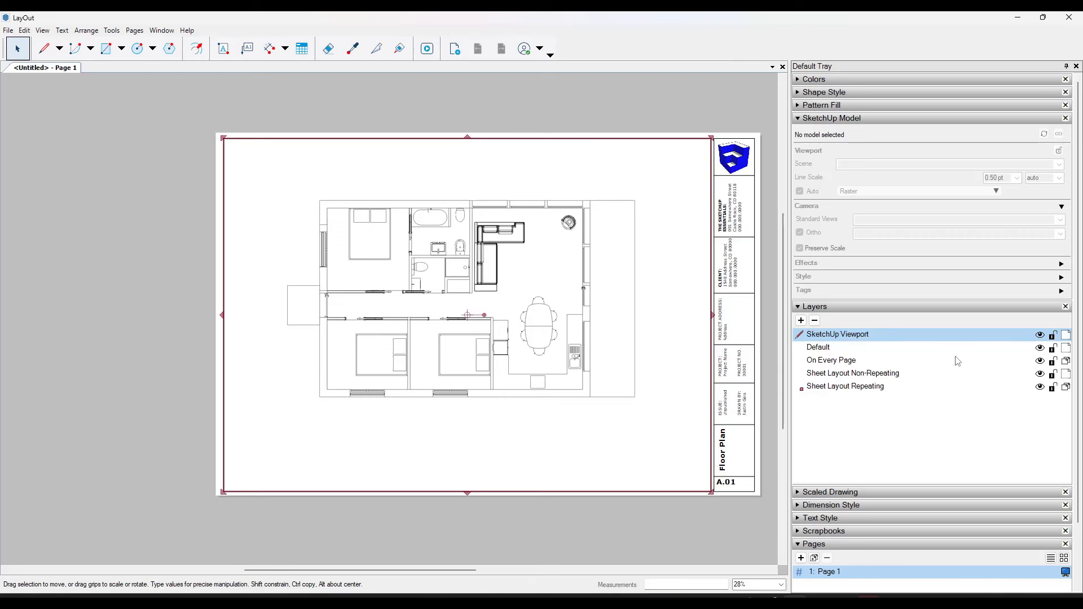
click(1053, 335)
click(1053, 348)
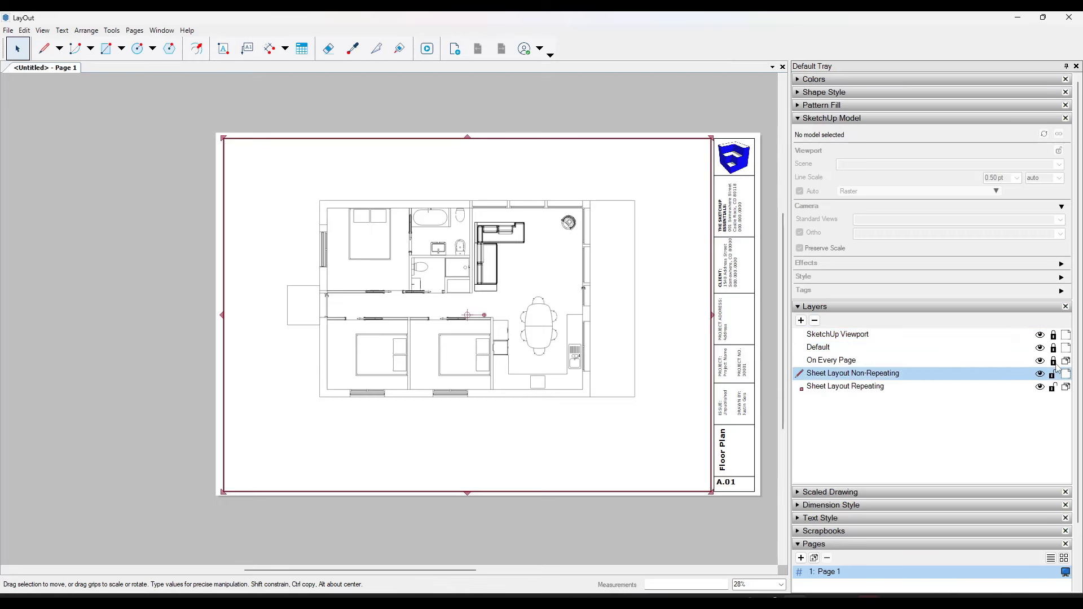
click(1053, 374)
click(1053, 387)
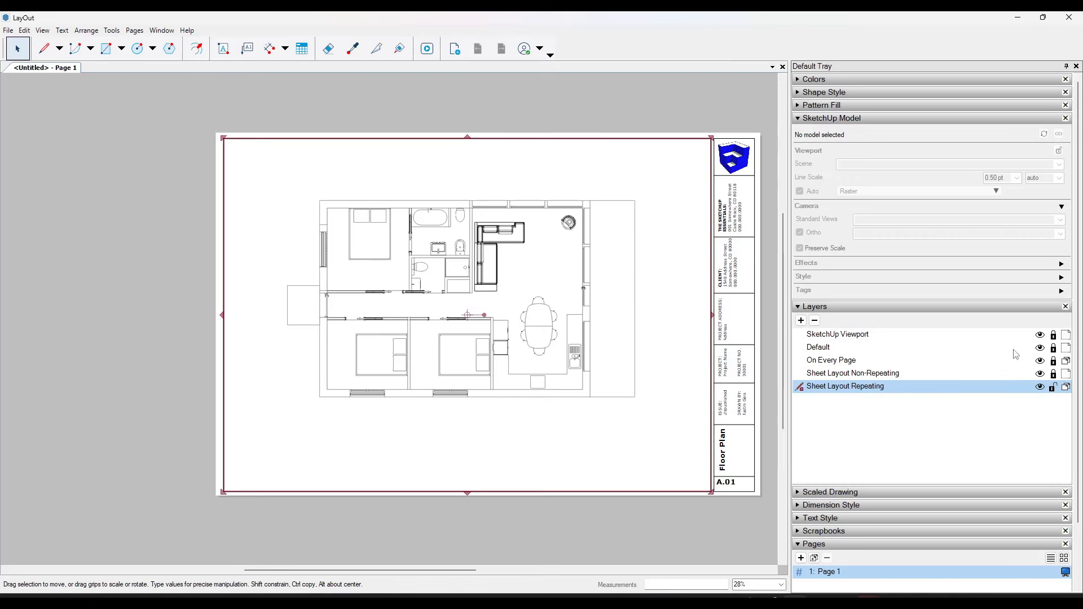
drag(822, 350, 827, 333)
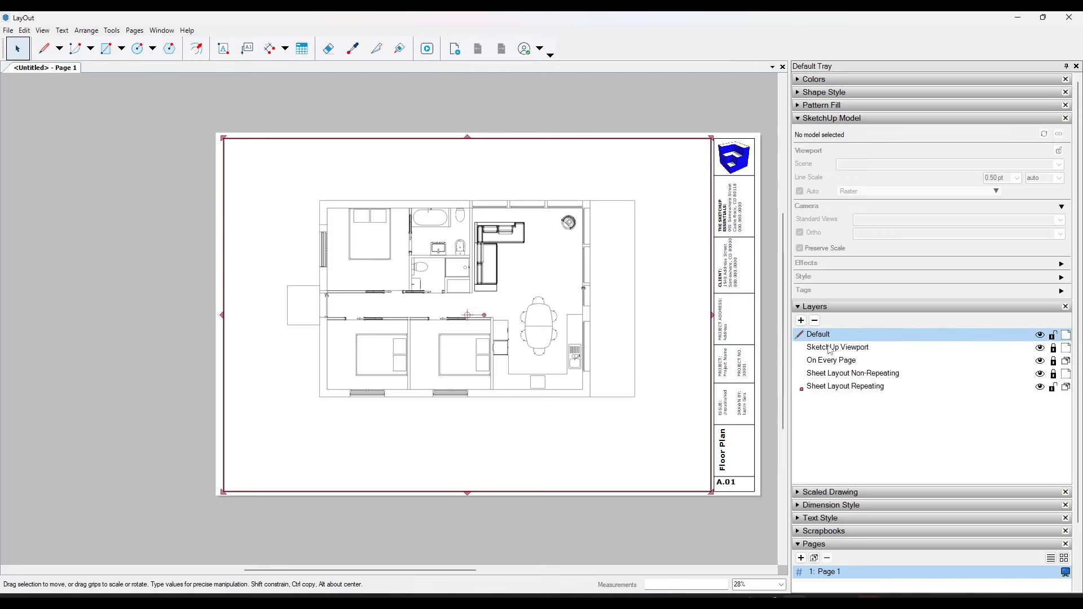
click(1053, 388)
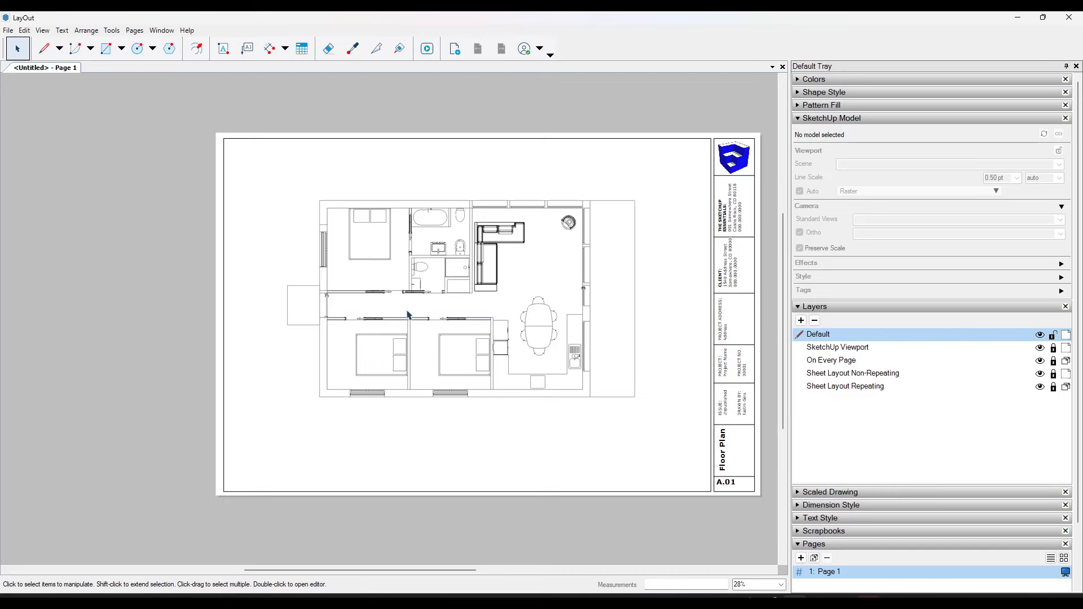
Step: Unlock the SketchUp Viewport layer and shift the floor plan viewport slightly to the right on the sheet
scroll(376, 278, up, 2)
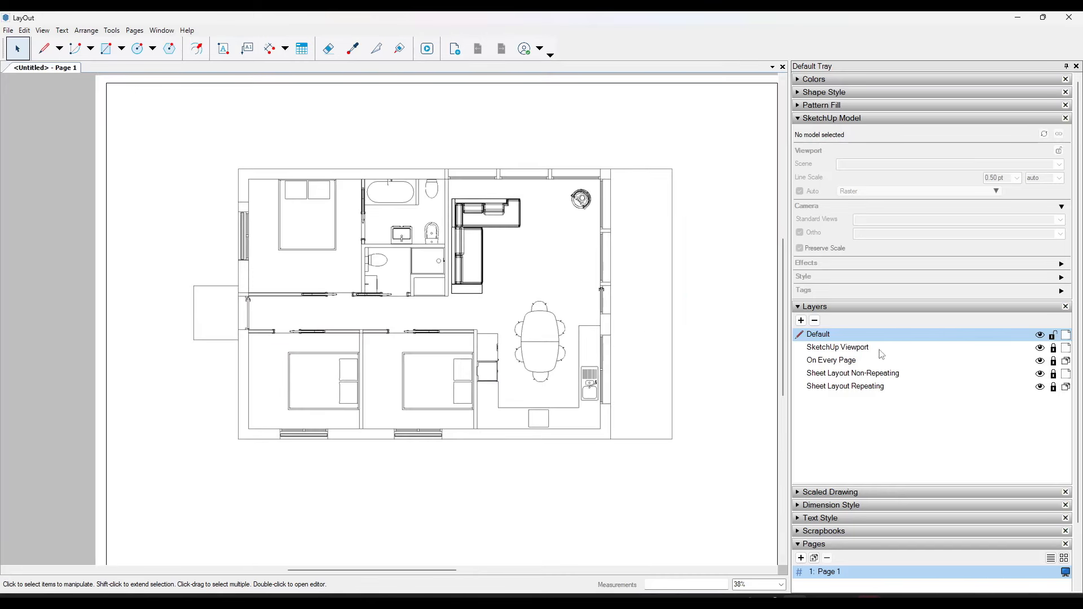
click(1053, 347)
click(436, 272)
drag(443, 267, 474, 269)
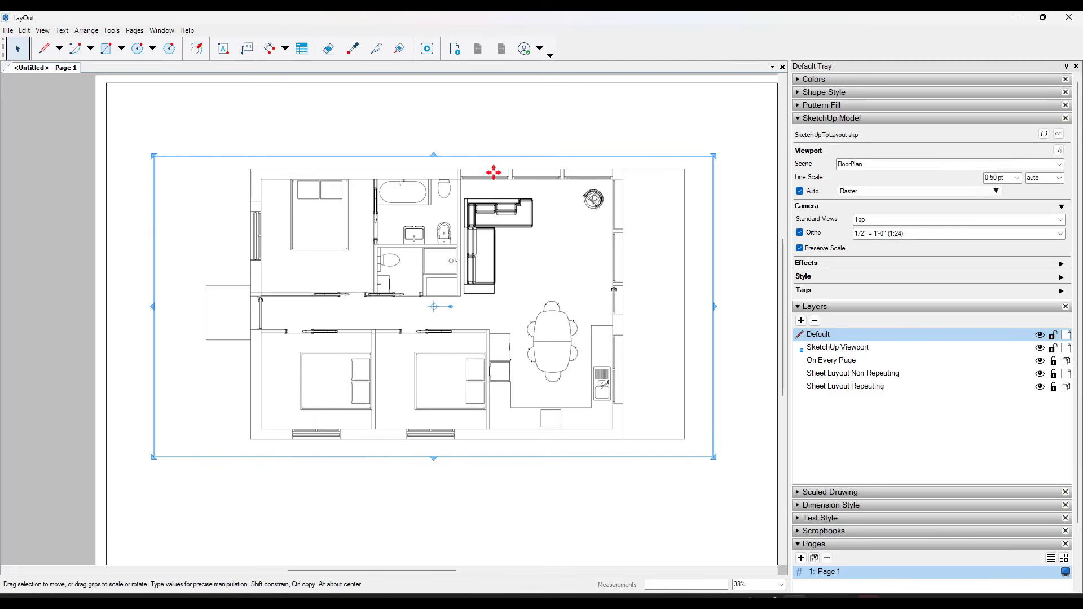
click(471, 140)
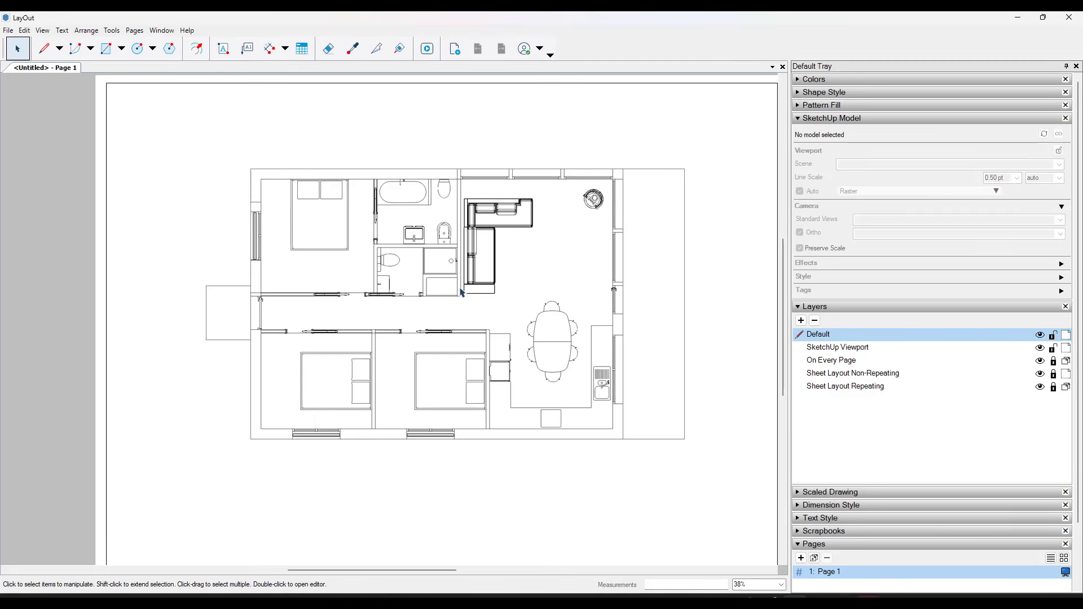
Step: Select the floor plan viewport and examine the line quality of its bathroom fixtures under Raster rendering
scroll(420, 228, up, 5)
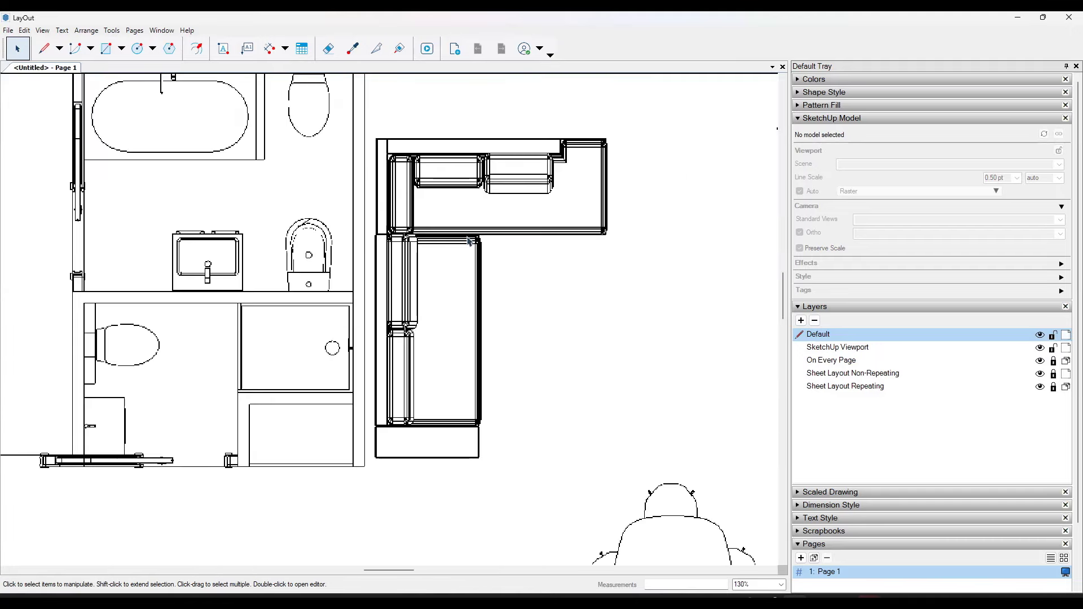
scroll(288, 243, up, 2)
scroll(288, 243, up, 4)
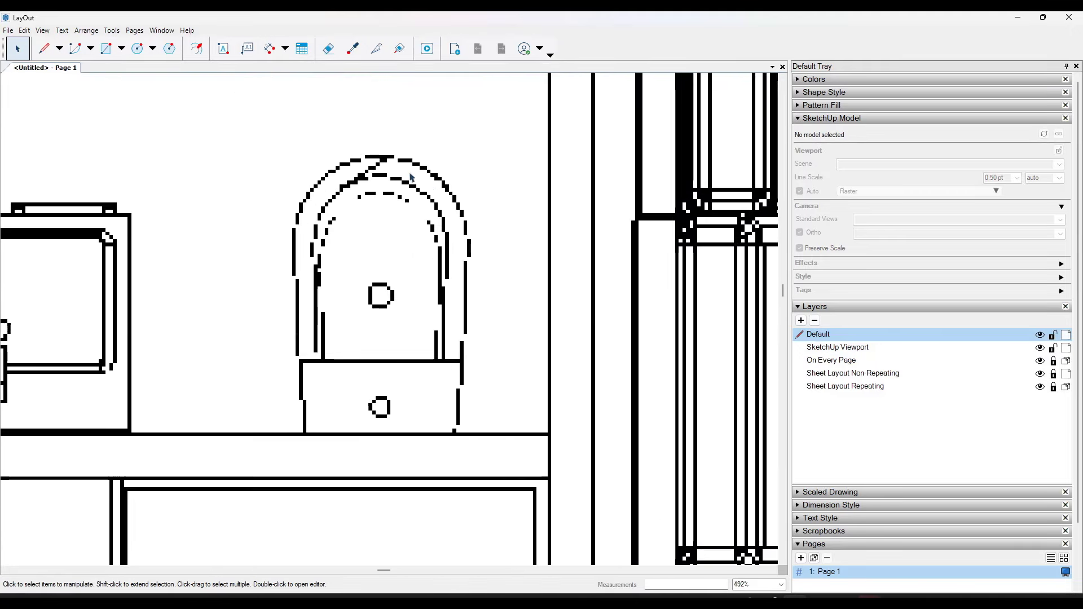
scroll(454, 310, down, 5)
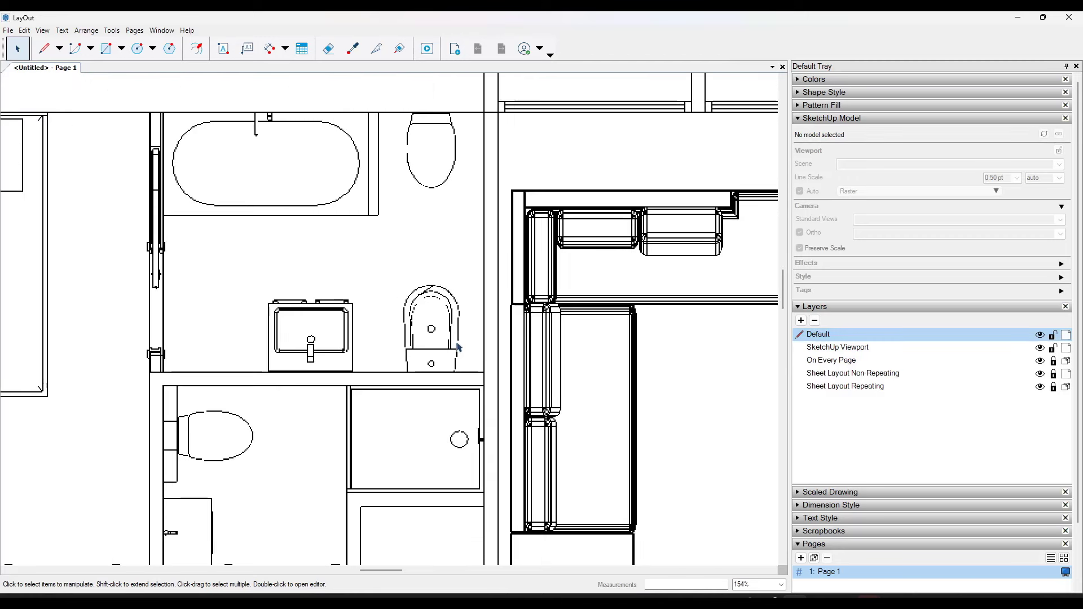
click(445, 322)
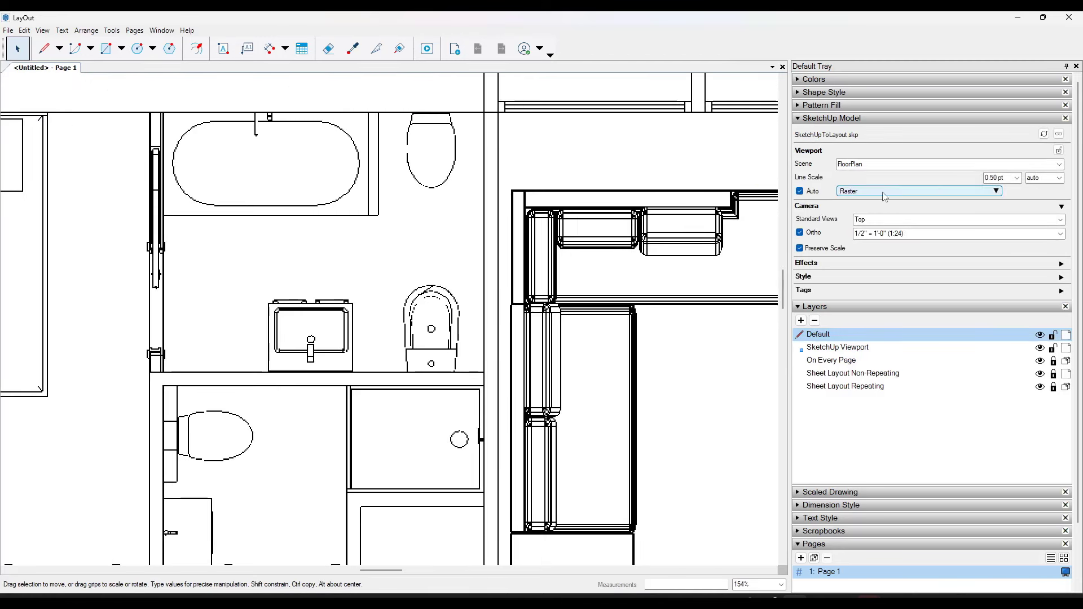
scroll(471, 261, down, 5)
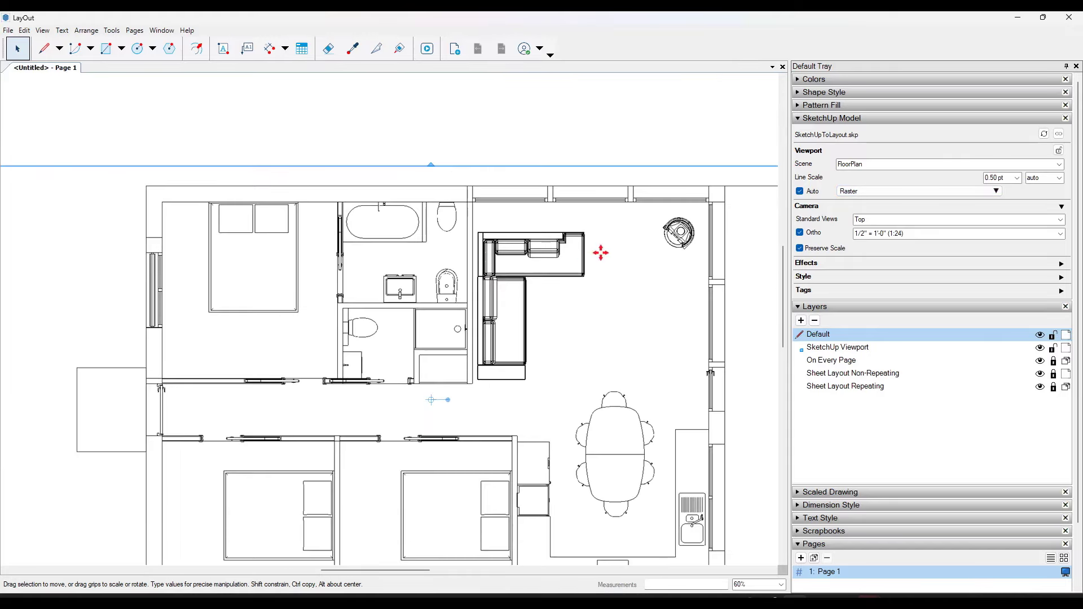
scroll(546, 369, up, 1)
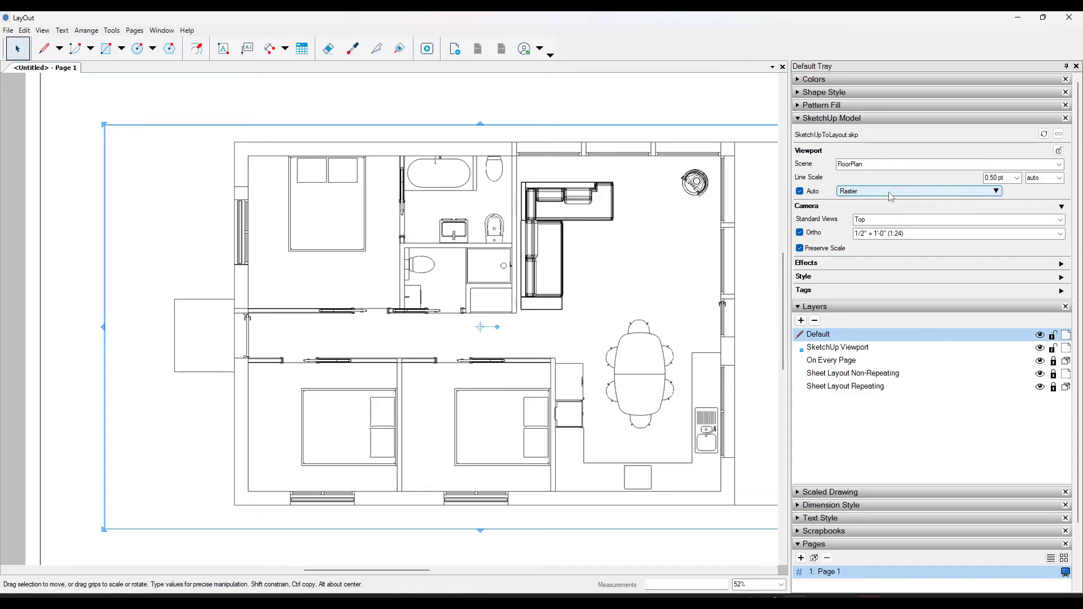
scroll(437, 218, up, 4)
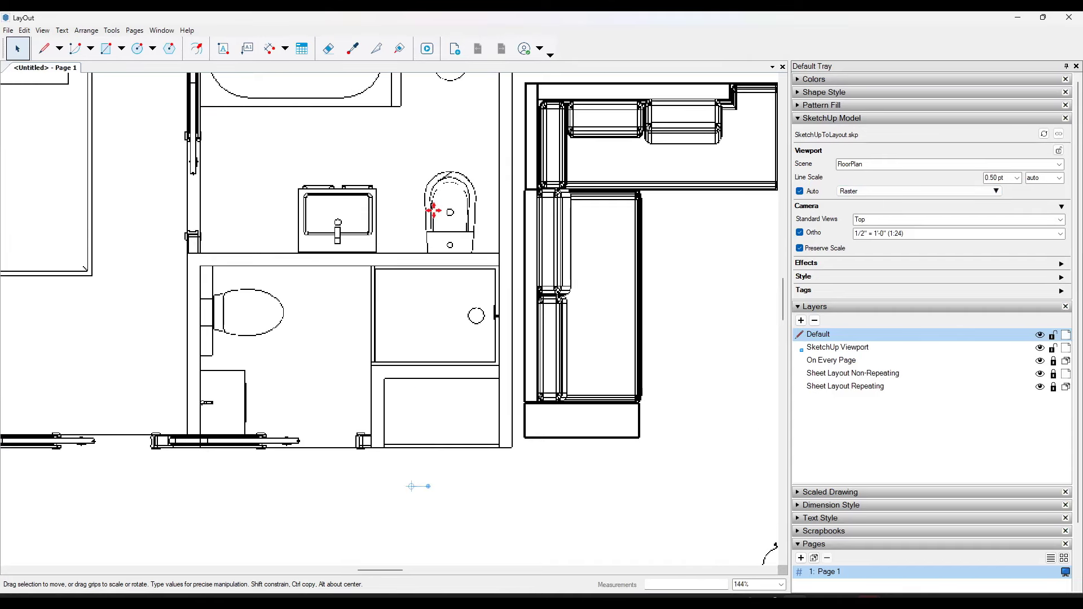
scroll(445, 213, down, 1)
scroll(445, 213, down, 2)
Step: Change the floor plan viewport's rendering to Hybrid and check the linework of the bathroom fixtures
click(905, 192)
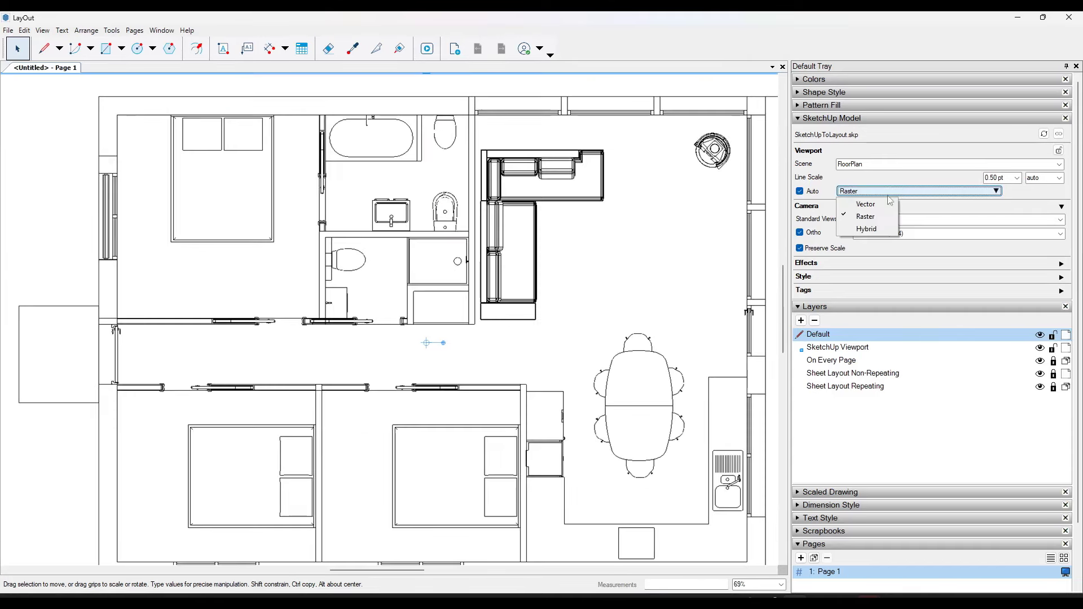
click(867, 229)
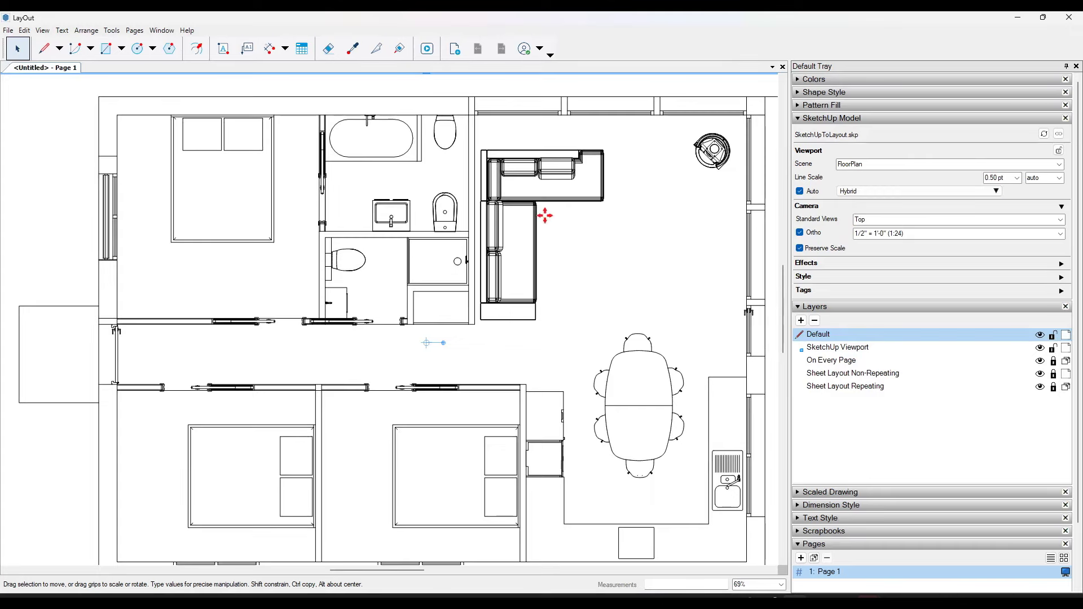
scroll(448, 205, up, 5)
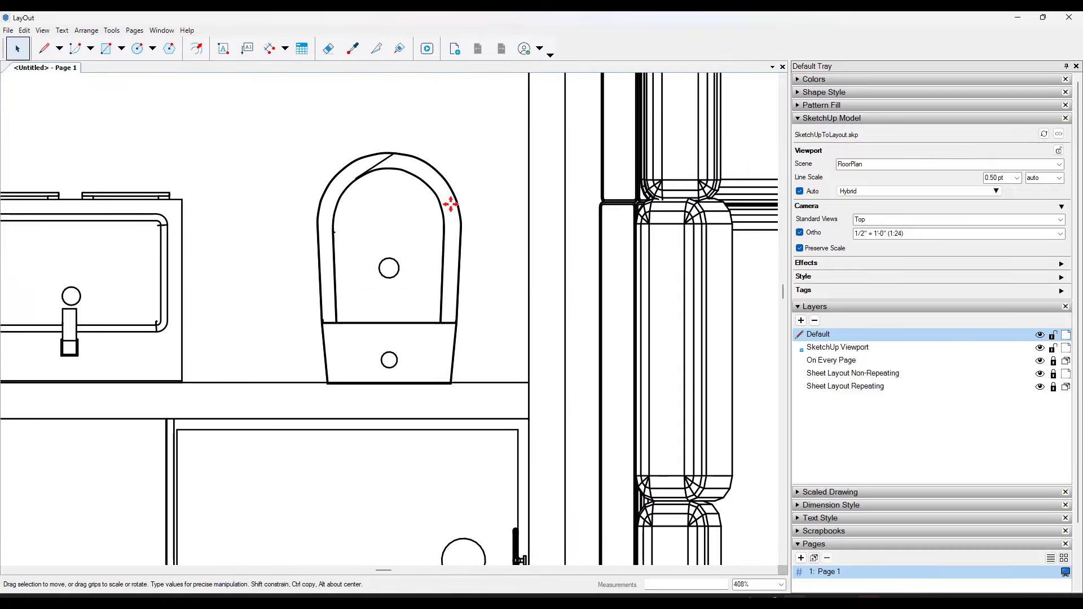
scroll(450, 205, up, 2)
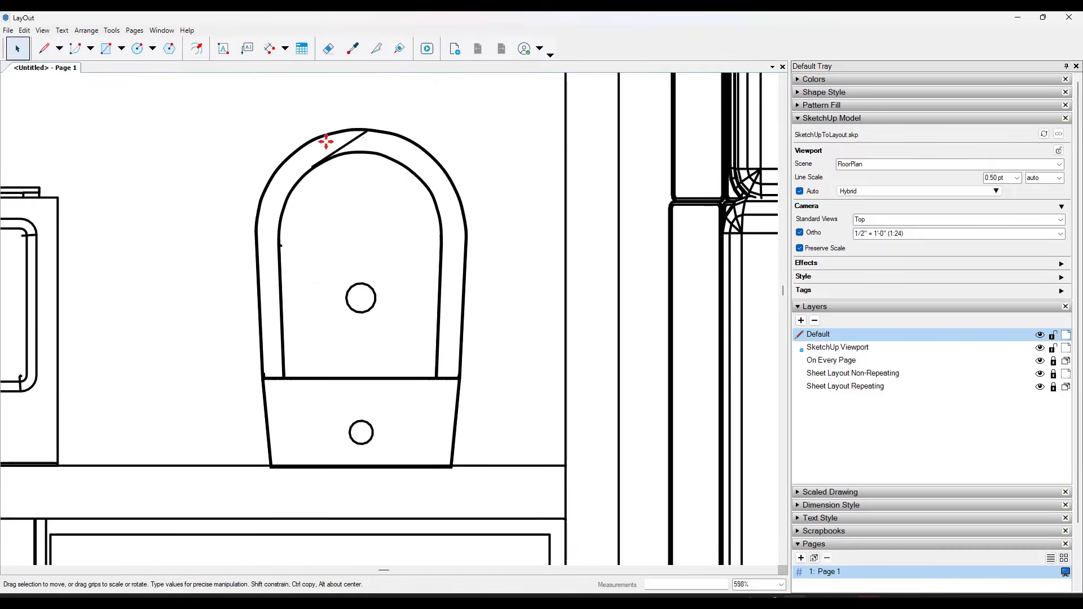
scroll(413, 312, down, 9)
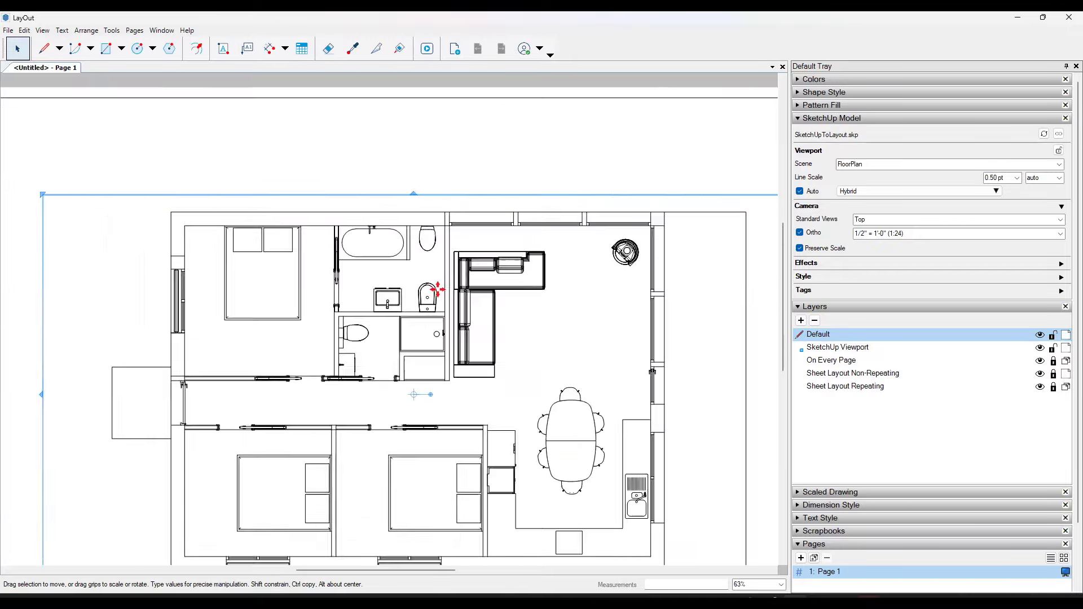
scroll(438, 290, down, 4)
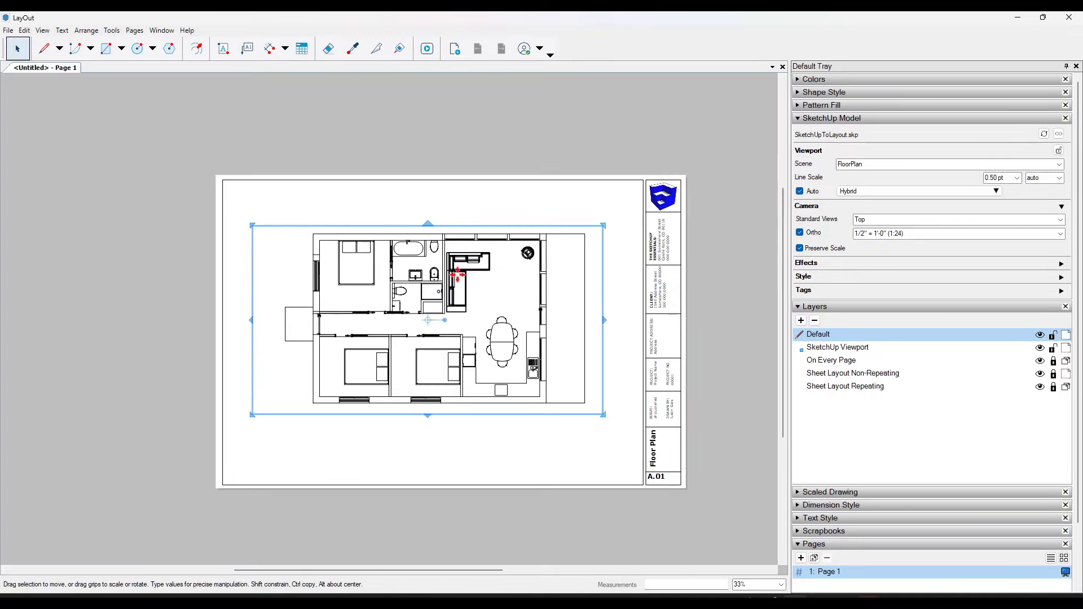
Step: Lock the SketchUp Viewport layer again
click(1053, 349)
scroll(414, 214, up, 1)
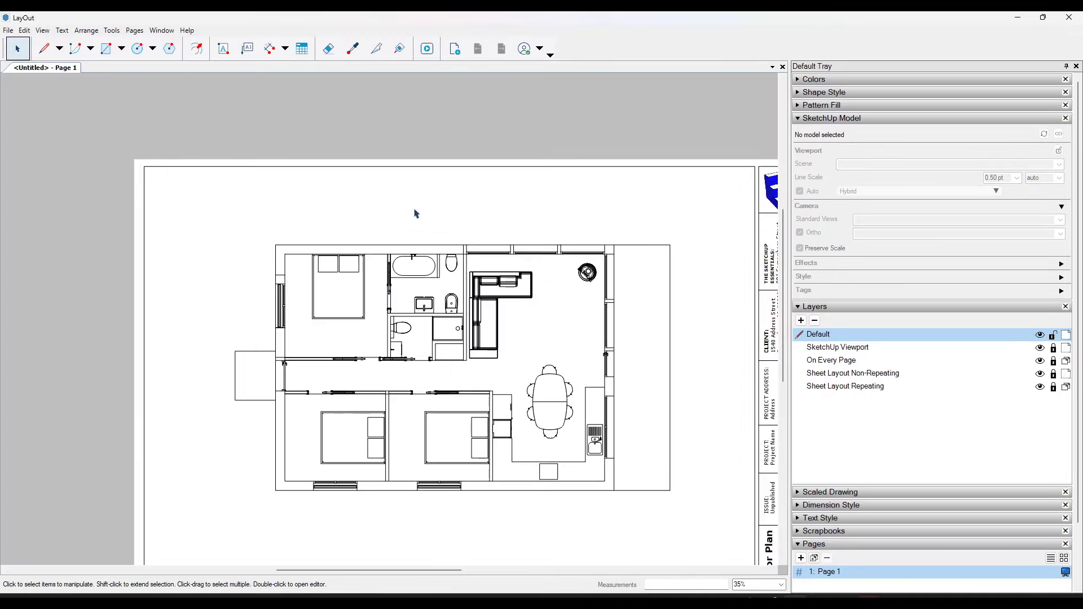
scroll(379, 204, down, 1)
scroll(395, 237, up, 1)
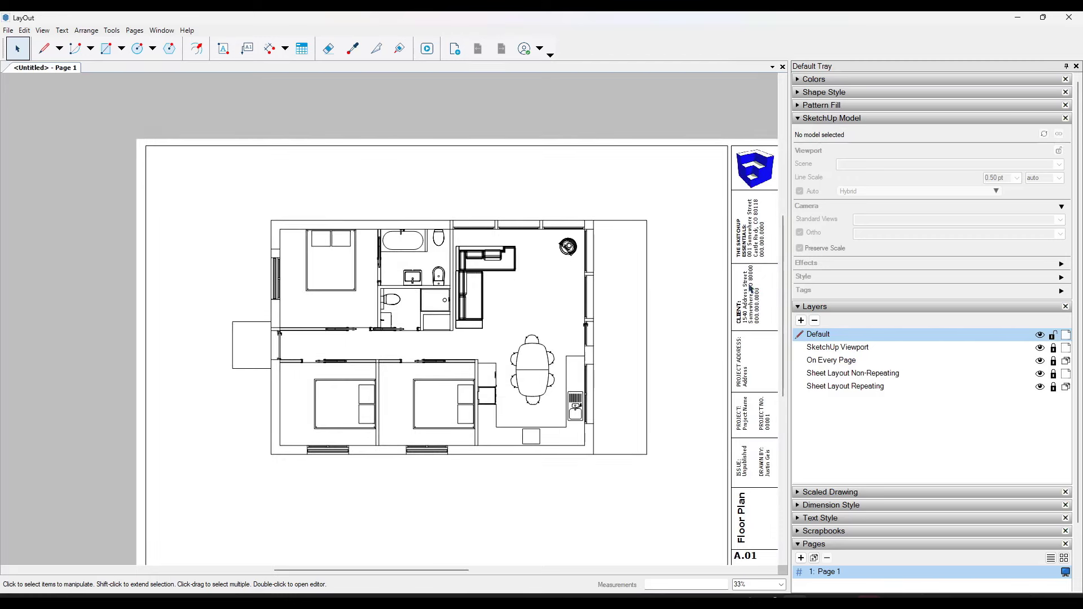
Step: Add a new layer above the Default layer and name it Dimensions
click(801, 320)
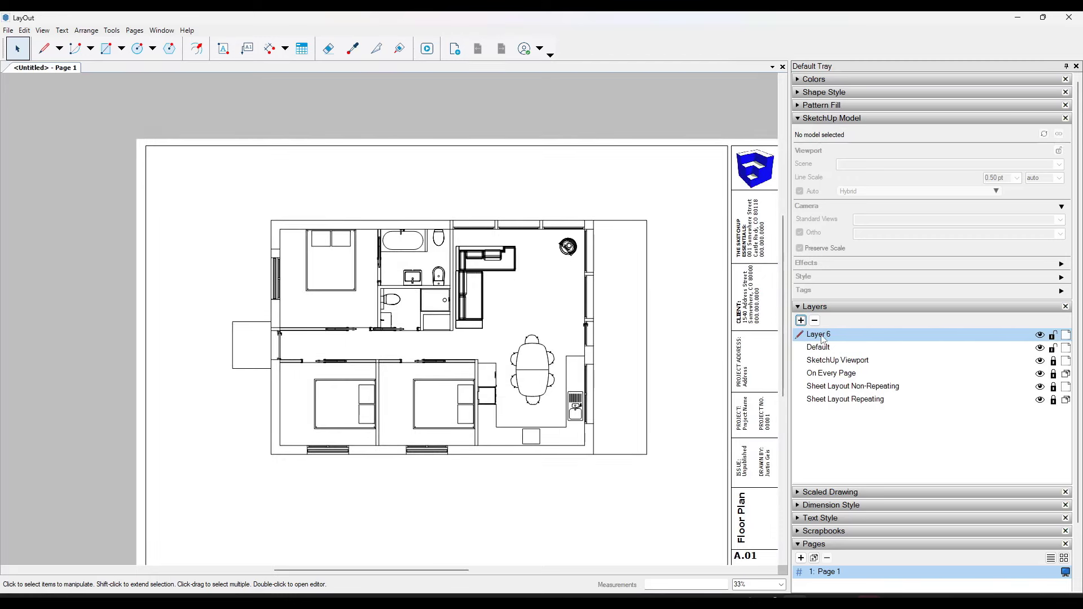
double_click(824, 336)
text(Dimensions)
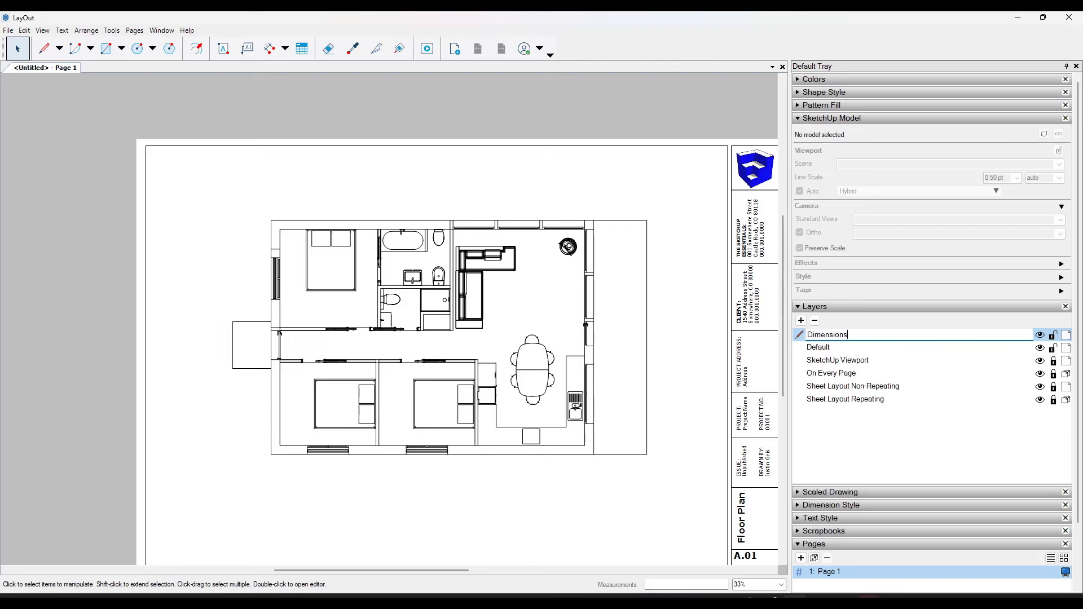
Step: Dimension the upper exterior wall from the building's upper-left corner to the partition between bathroom and living area, placing the dimension above the plan
key(Return)
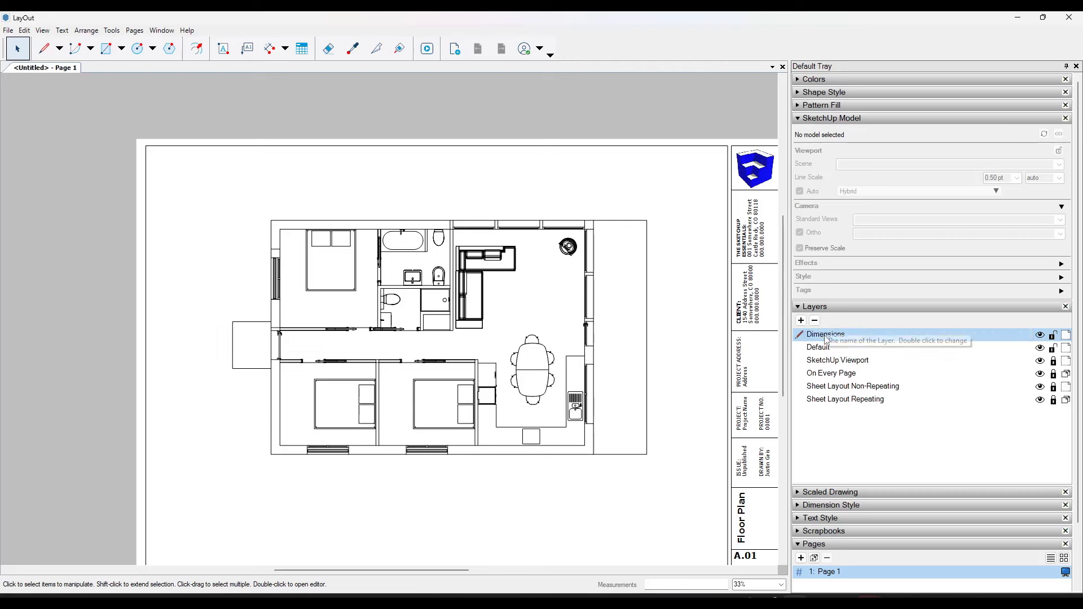
click(269, 49)
click(271, 220)
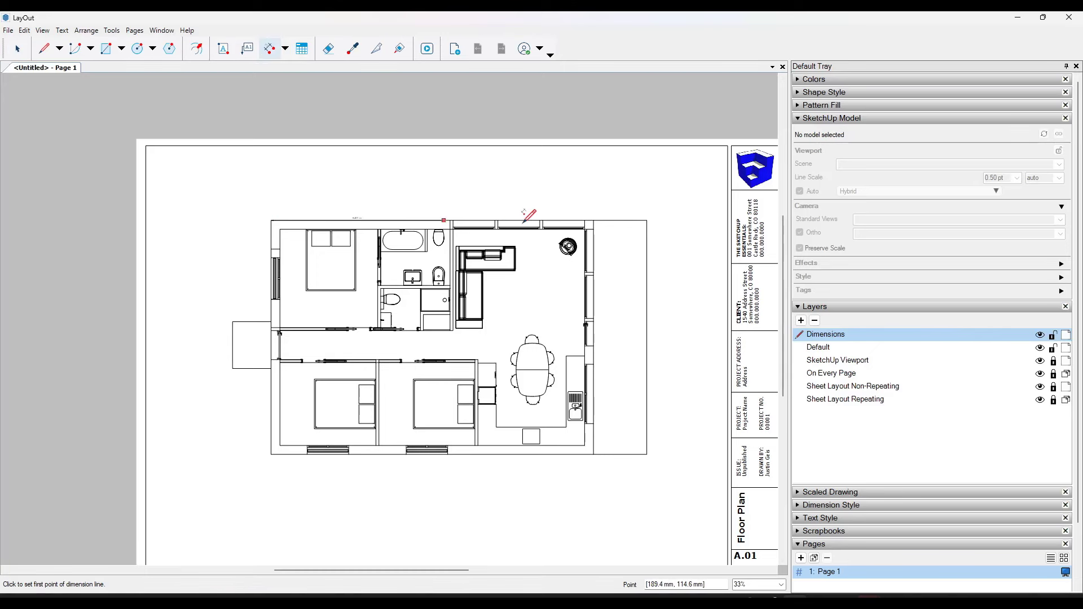
scroll(450, 217, up, 5)
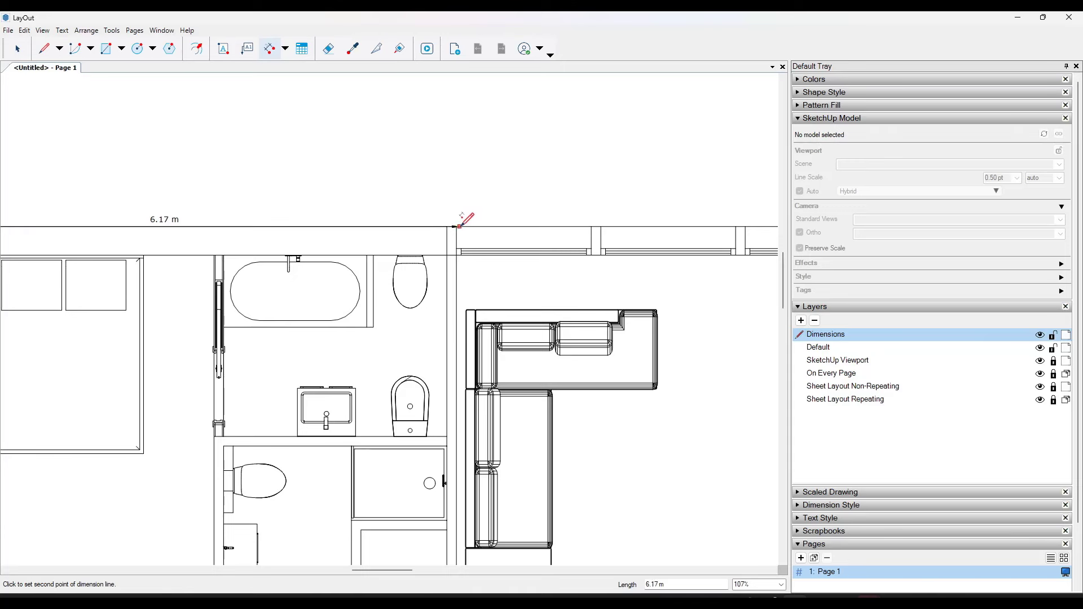
click(456, 220)
click(444, 123)
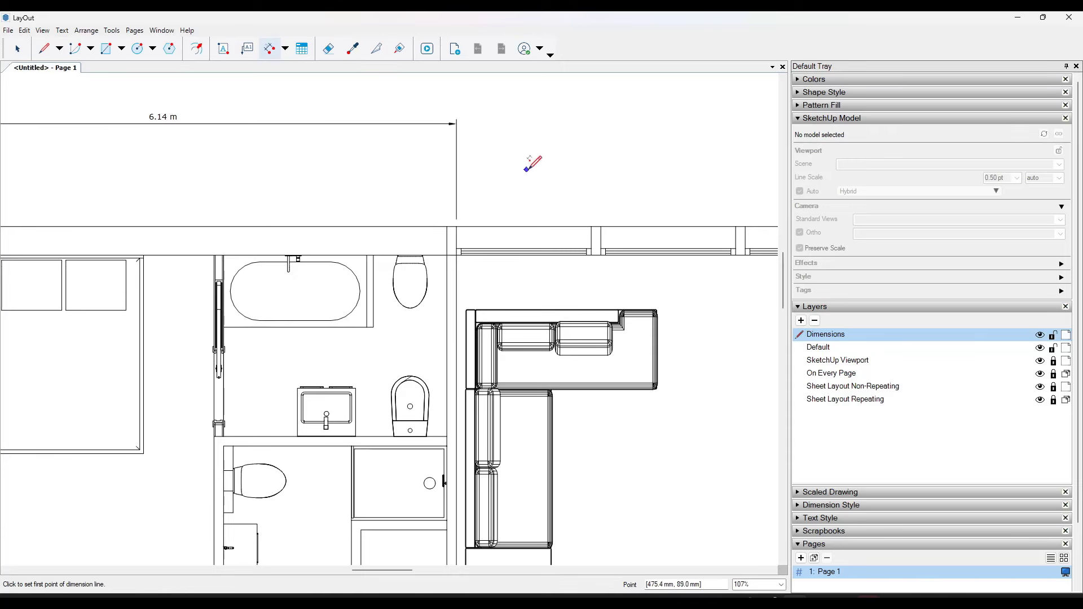
scroll(496, 161, down, 2)
key(space)
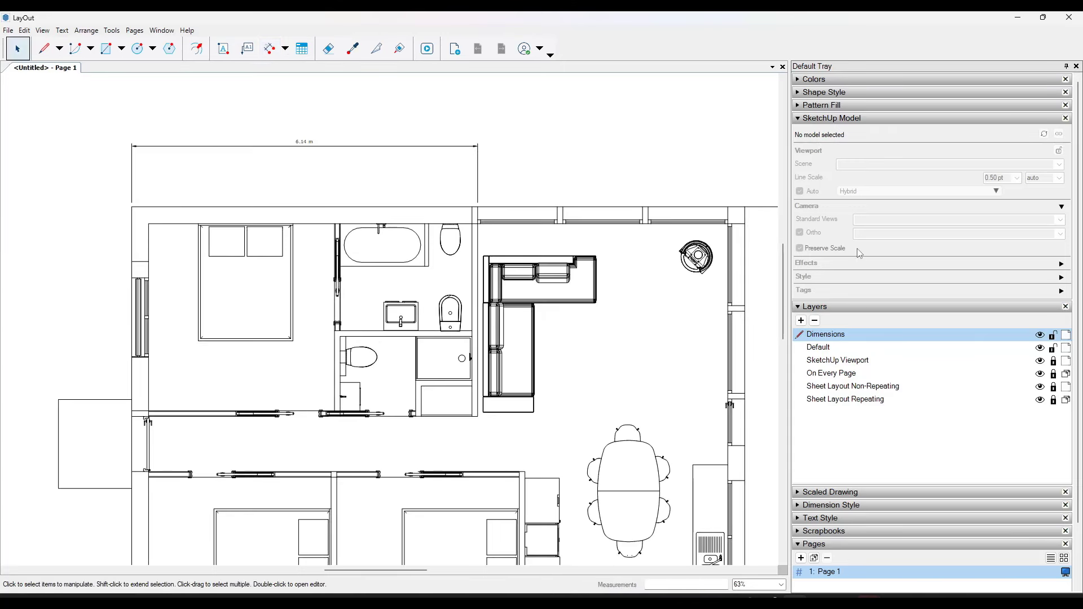
Step: Set the length format of the new dimension above the bedroom and bathroom to Architectural
click(305, 142)
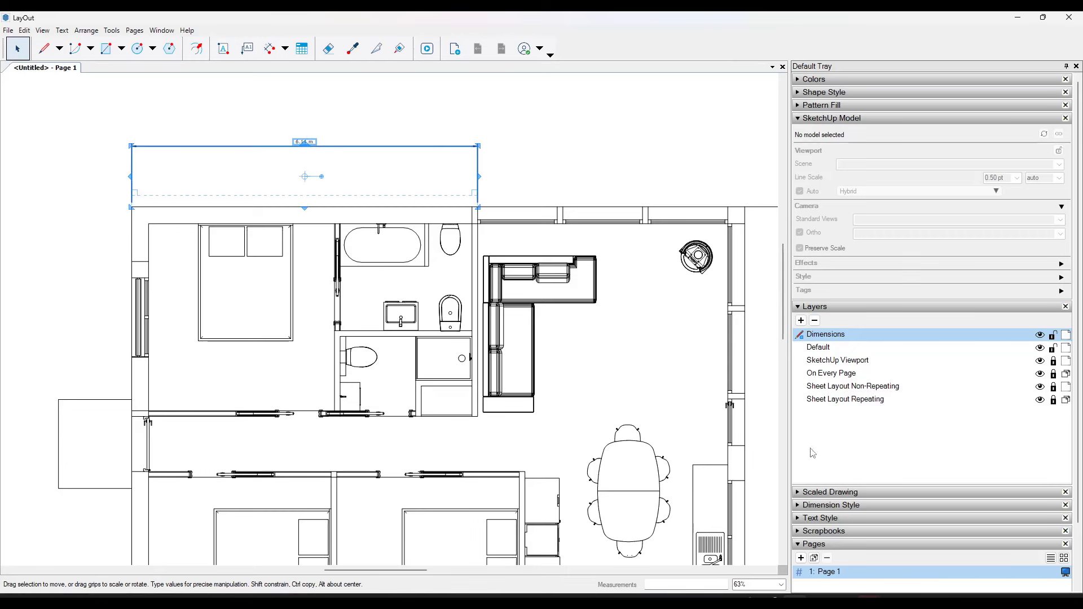
scroll(803, 509, down, 3)
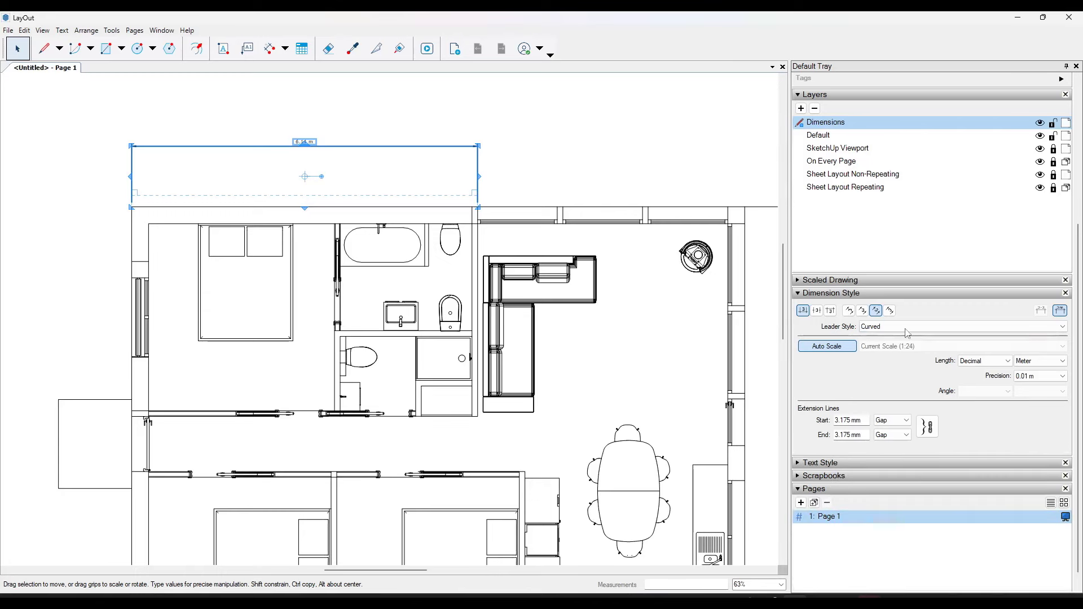
click(984, 361)
click(979, 379)
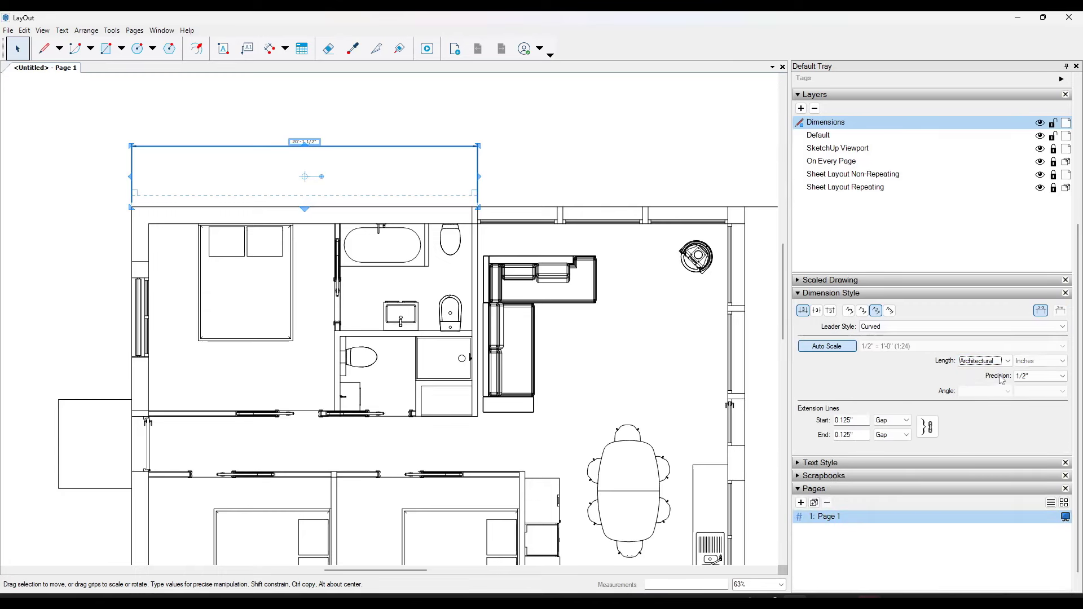
click(572, 150)
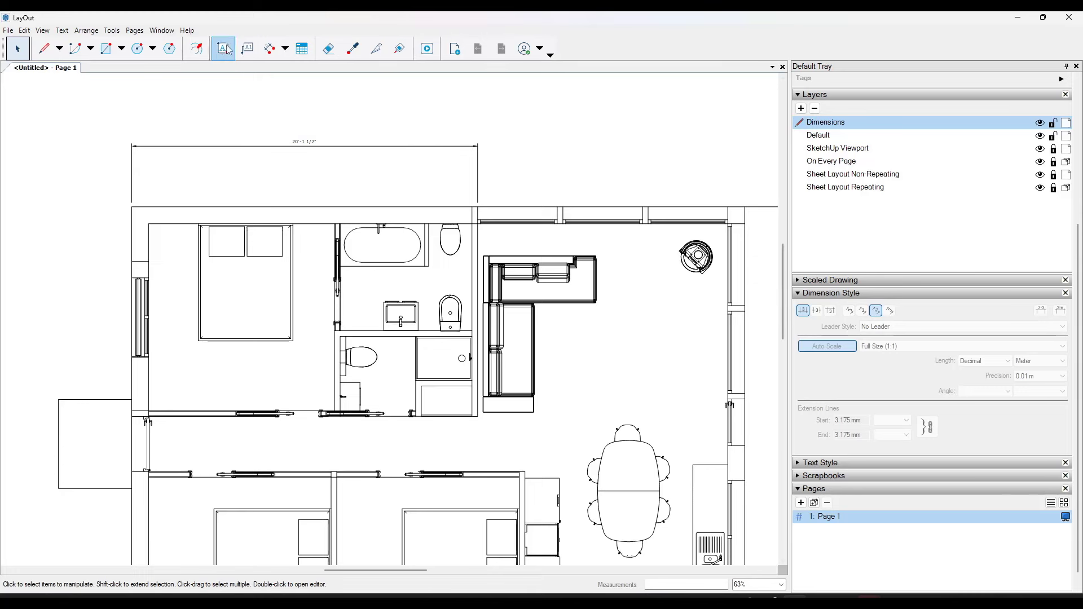
Step: Dimension the living area's first upper window bay, from the bathroom partition to the middle of the first pier, placing it above the wall
click(270, 48)
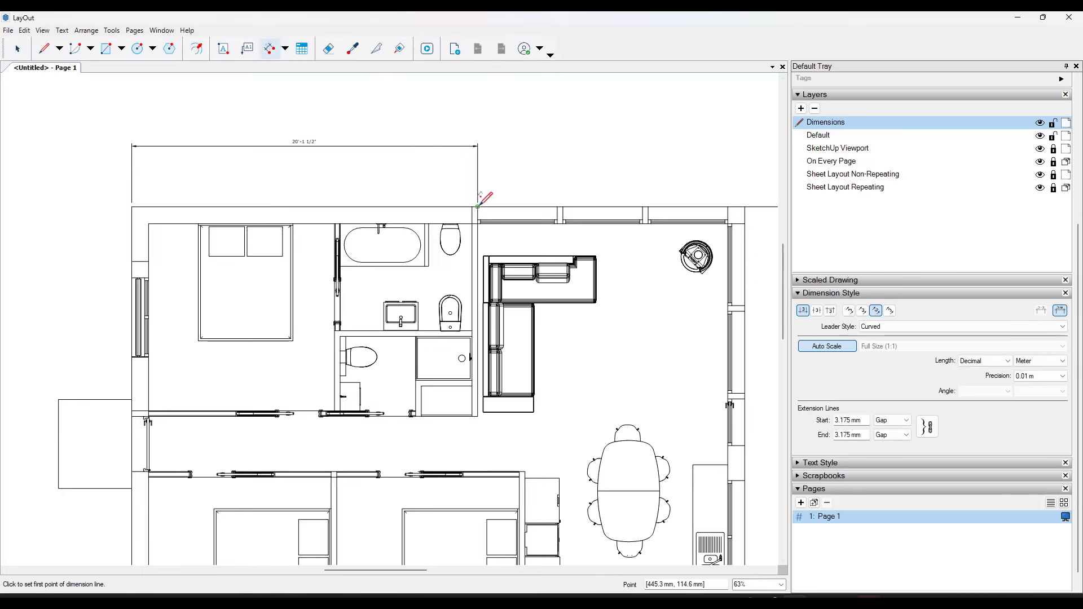
click(478, 205)
scroll(561, 205, up, 4)
scroll(562, 204, up, 1)
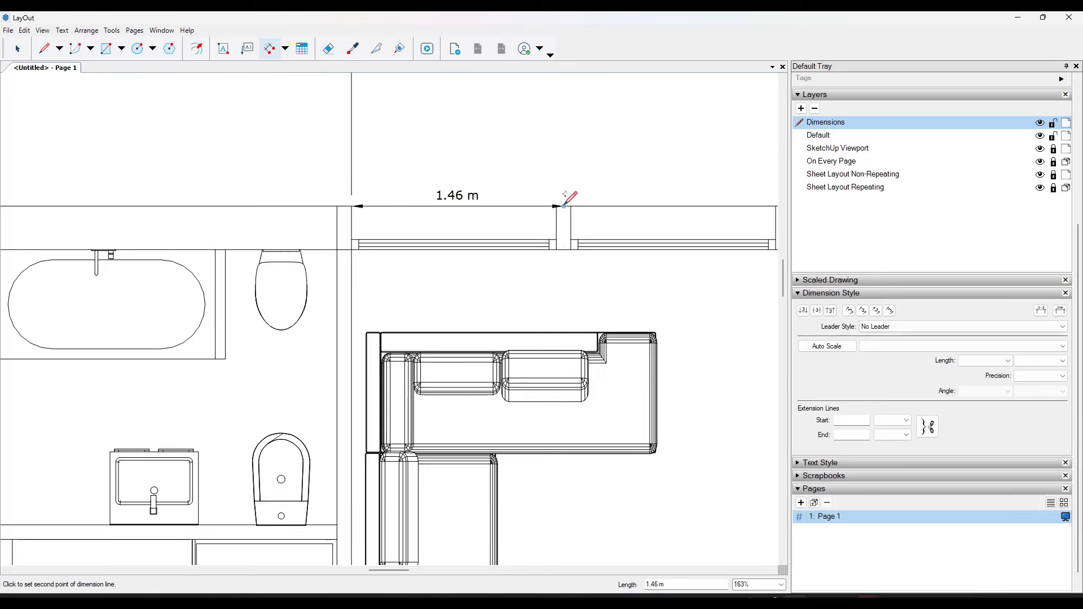
click(564, 206)
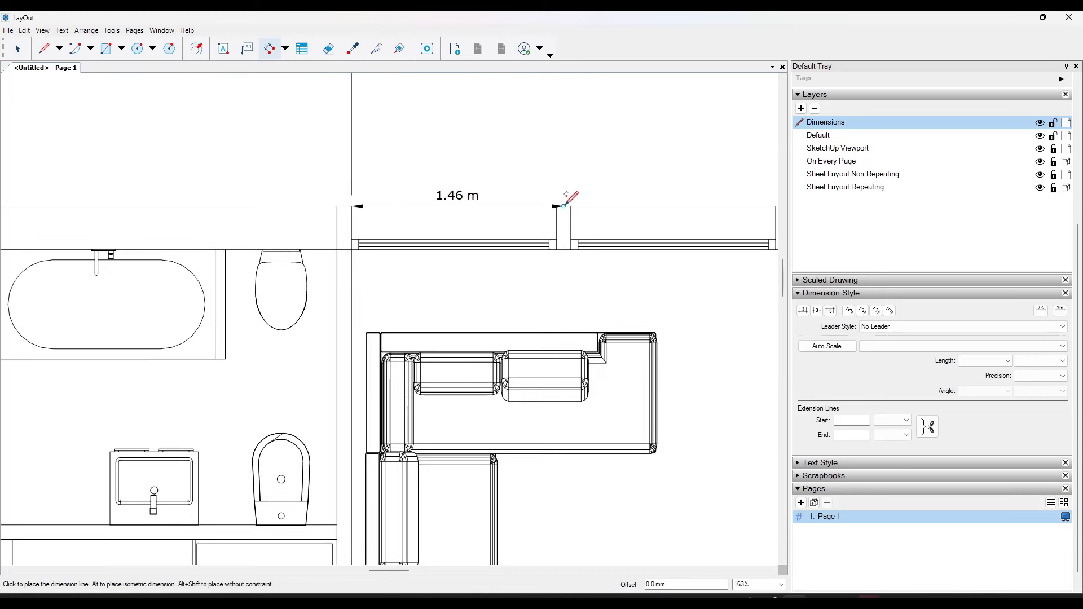
click(564, 93)
scroll(515, 177, down, 2)
key(space)
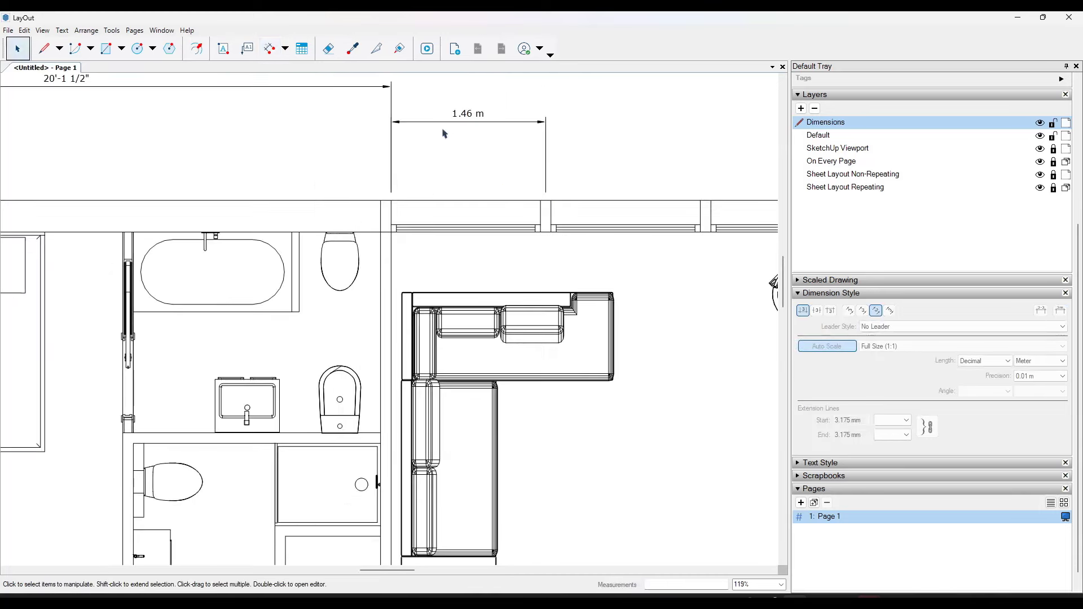
Step: Configure the document's length units to Fractional Inches with a precision of 1/16"
click(10, 31)
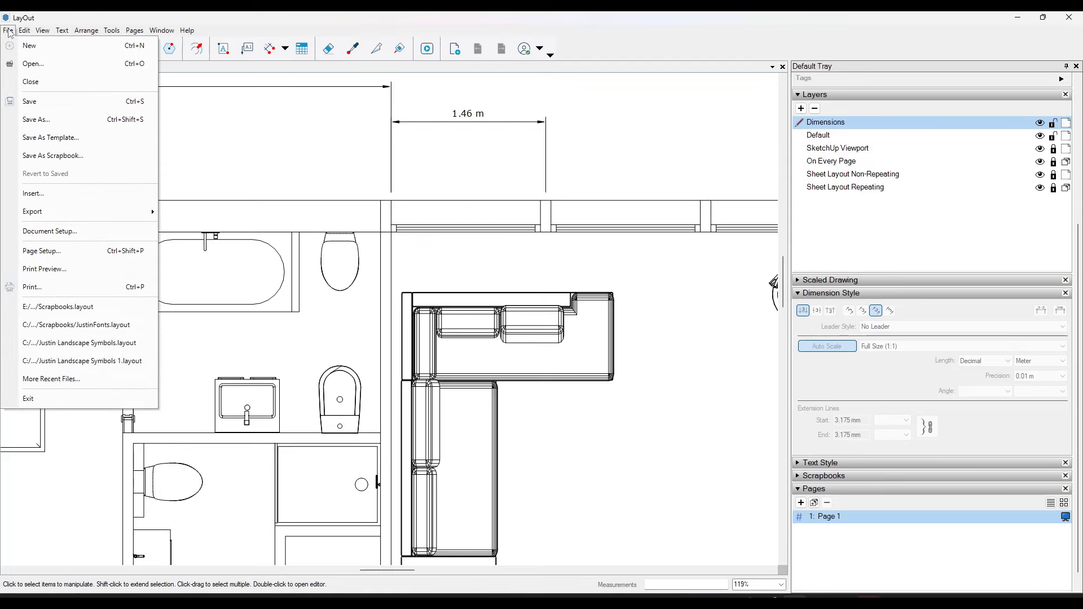
click(58, 231)
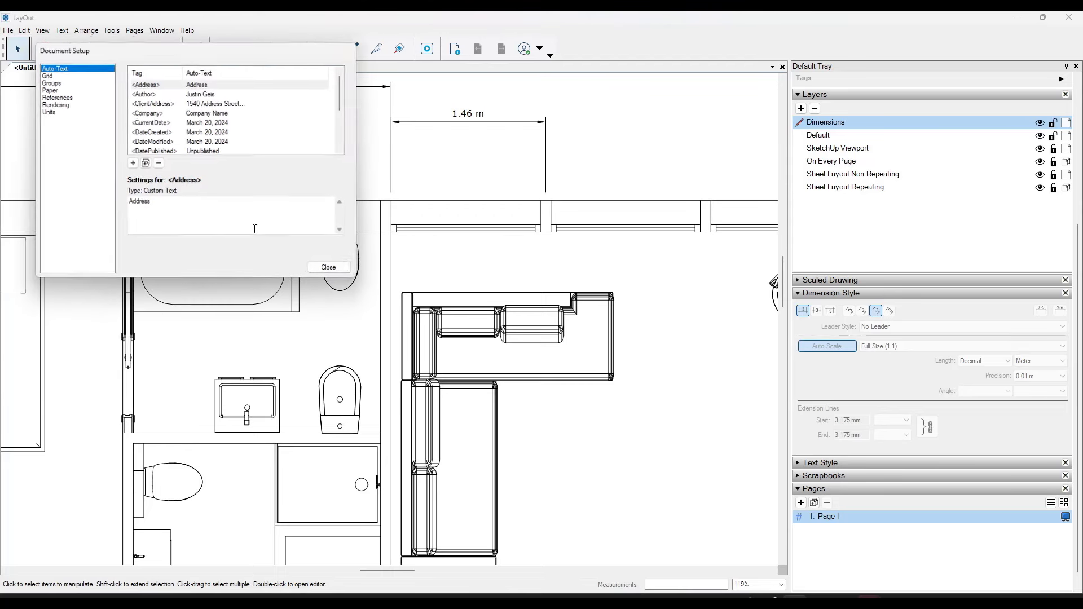
click(53, 111)
click(223, 95)
click(228, 118)
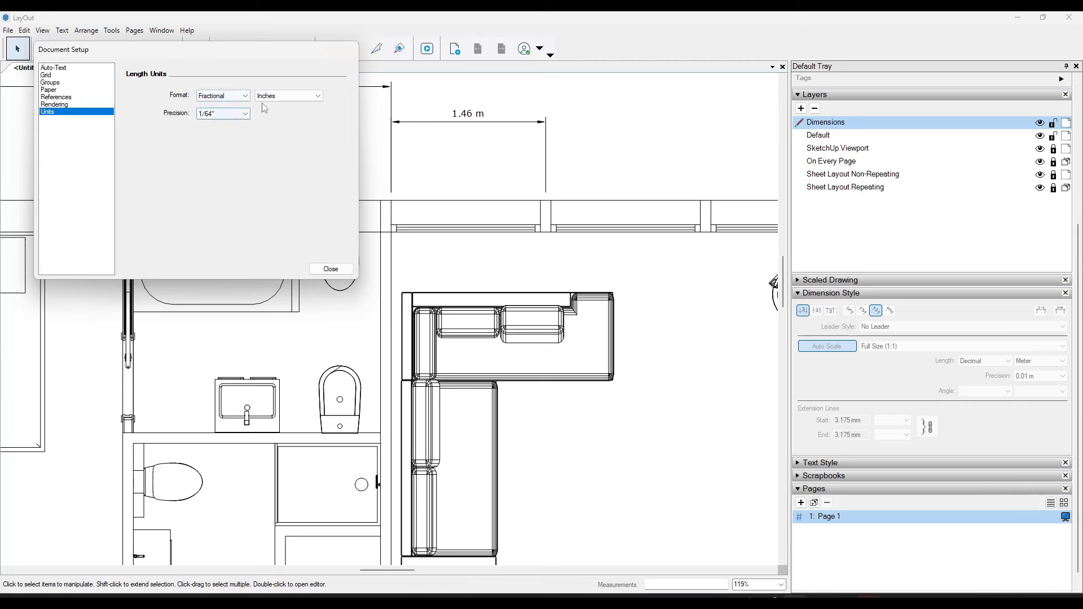
click(263, 99)
click(265, 104)
click(243, 114)
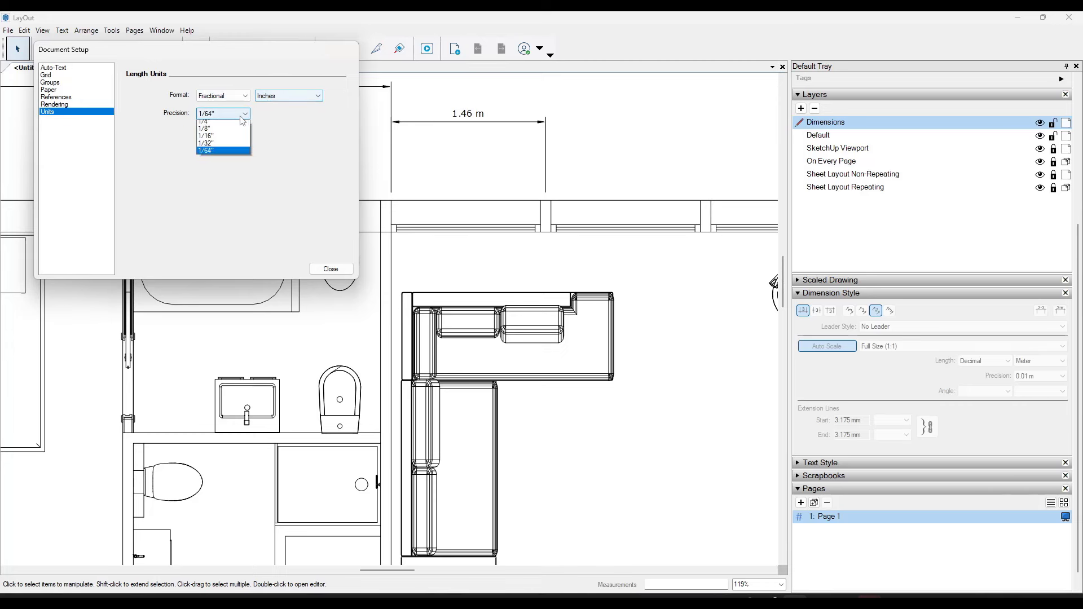
click(217, 136)
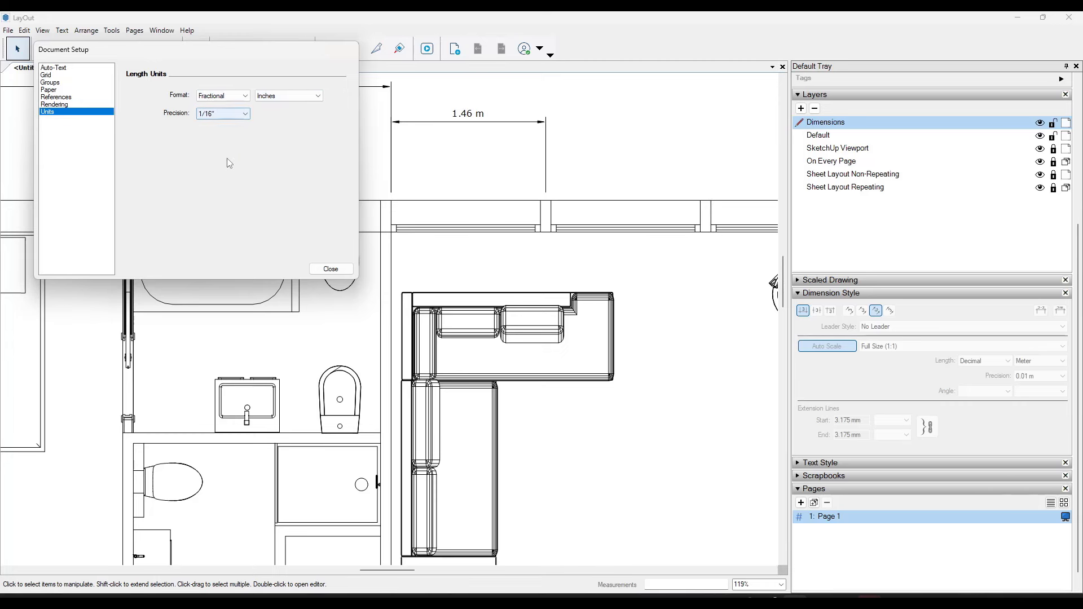
click(328, 270)
Step: Set the length format of the first window bay's dimension to Architectural
click(456, 118)
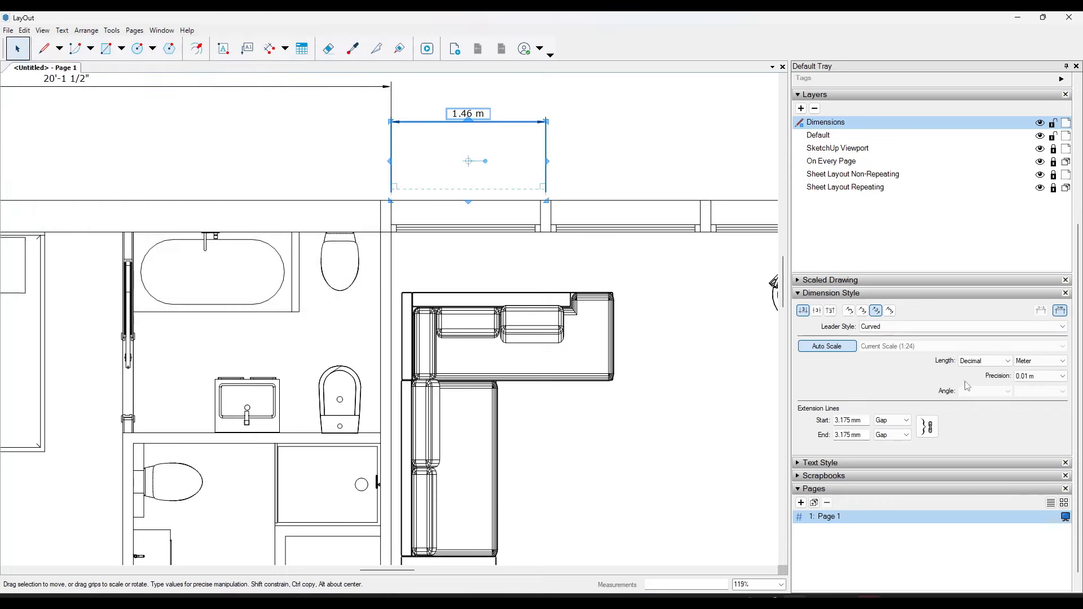
click(1036, 362)
click(1002, 368)
click(1002, 363)
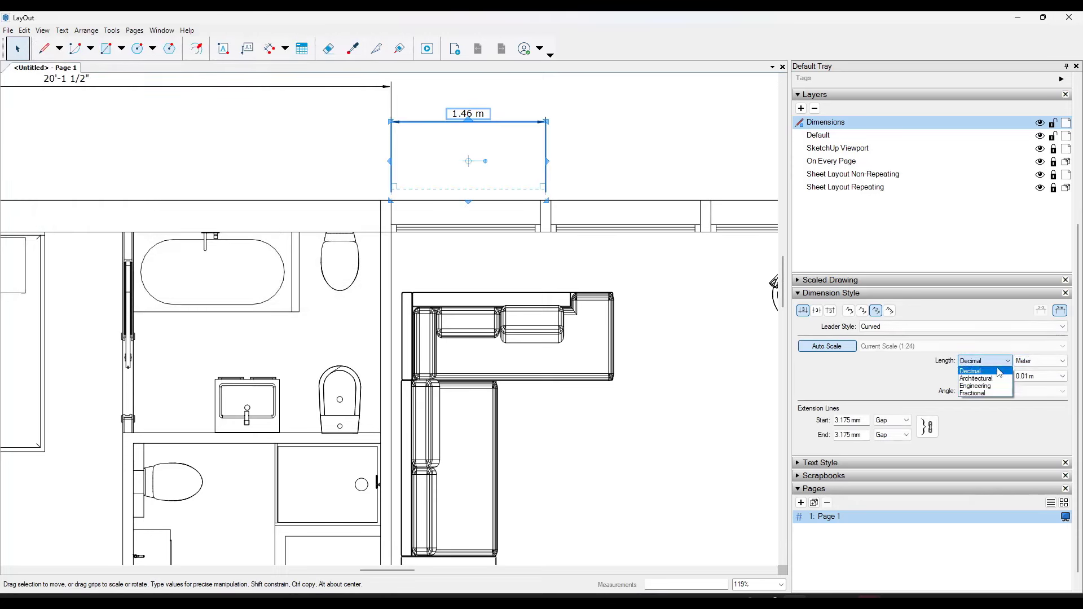
click(982, 371)
click(304, 147)
scroll(395, 129, down, 3)
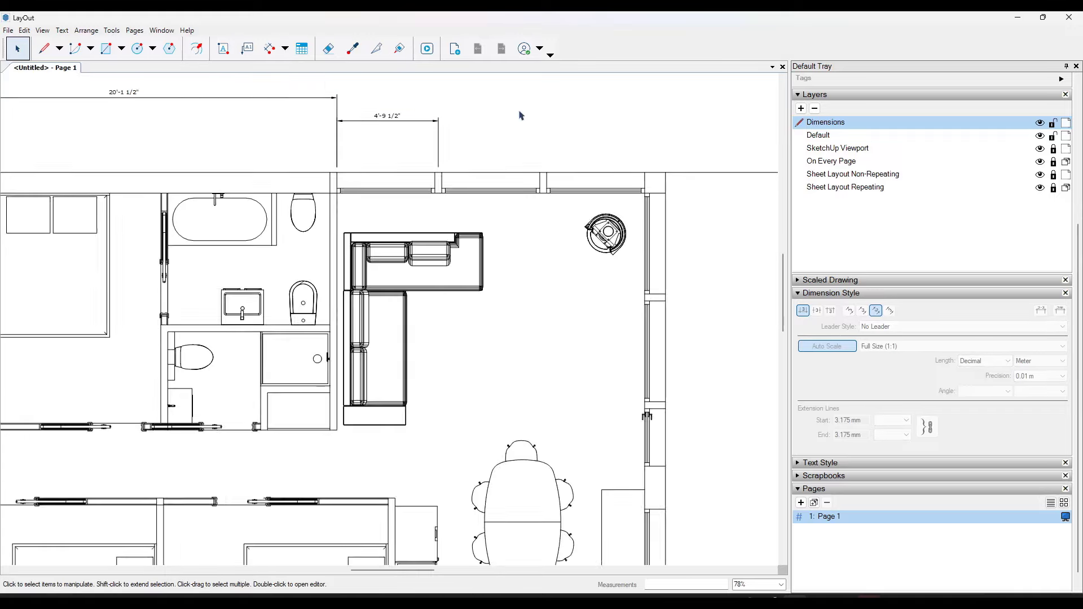
Step: Dimension the second upper window bay between the two piers, aligned with the first bay's dimension
scroll(520, 113, up, 2)
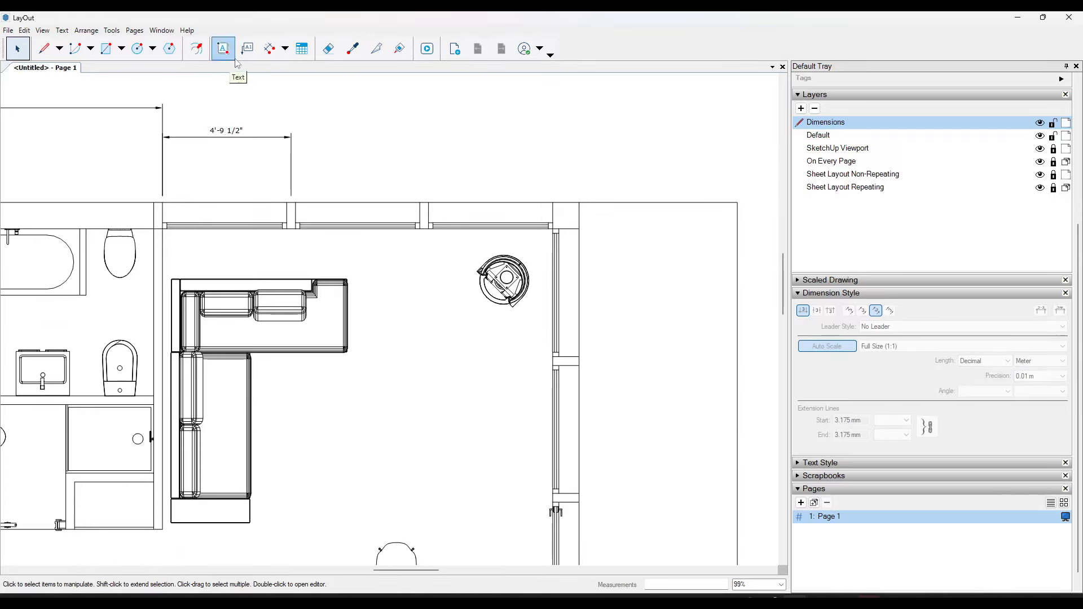
click(271, 49)
scroll(292, 199, up, 3)
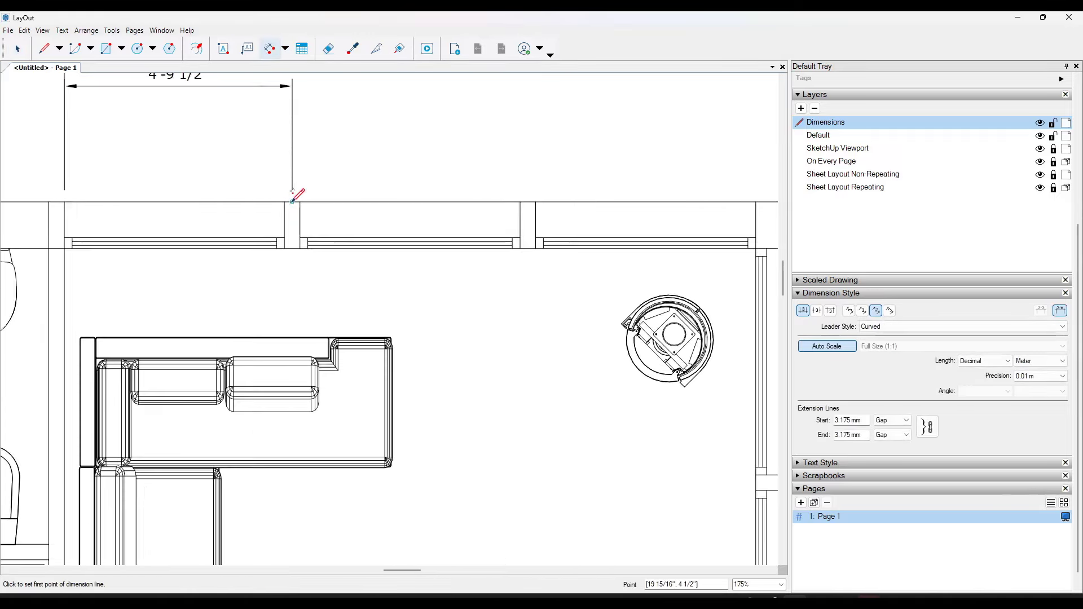
click(299, 202)
click(528, 201)
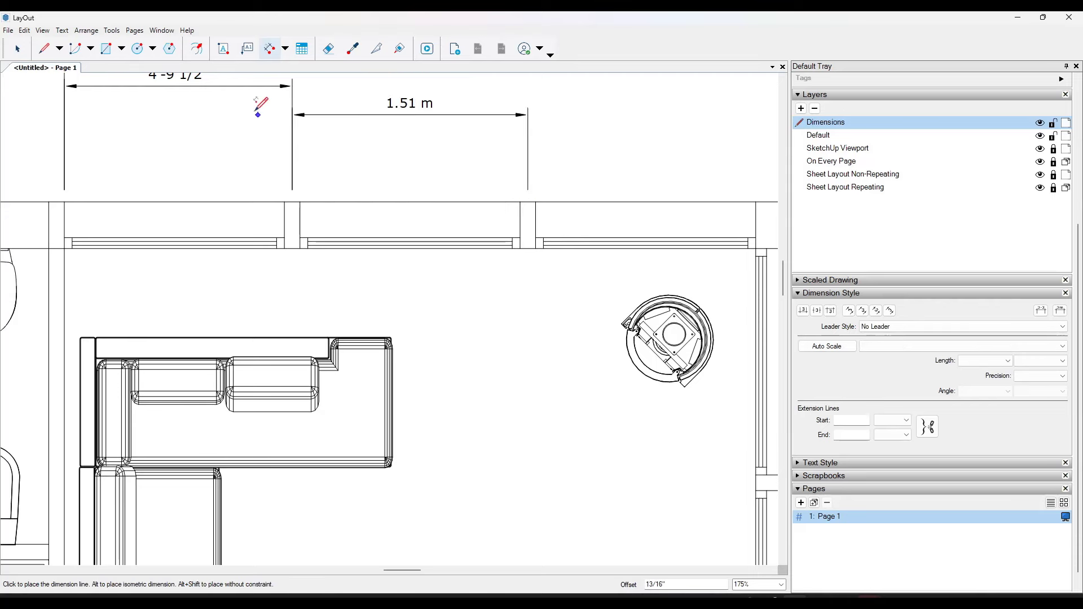
click(244, 91)
scroll(211, 141, down, 3)
Step: Dimension the third upper window bay from the second pier to the building's upper-right corner, aligned with the neighbouring dimensions
scroll(338, 168, up, 2)
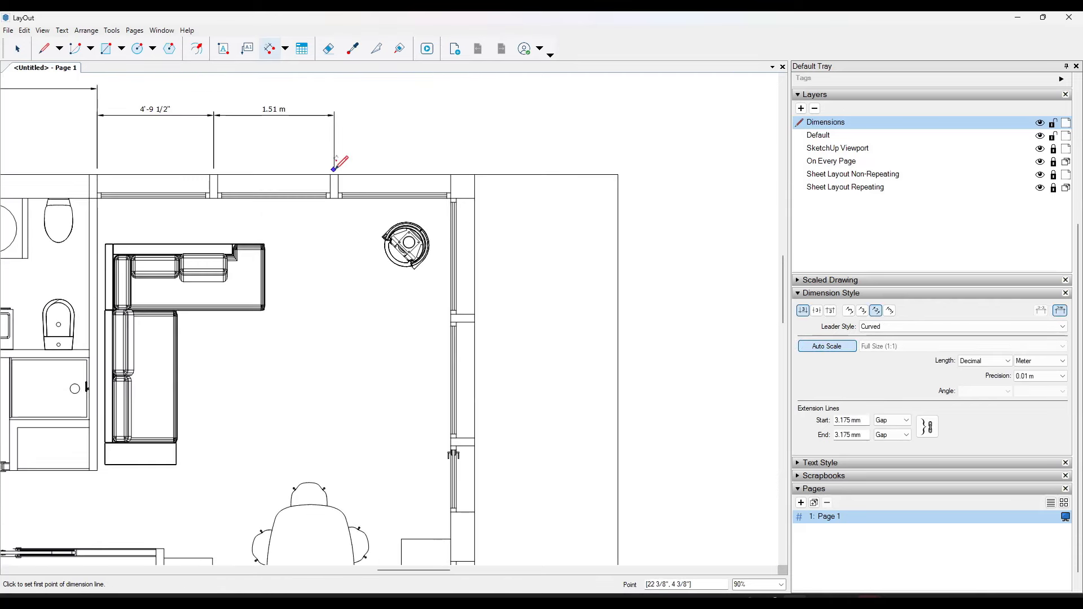
click(339, 176)
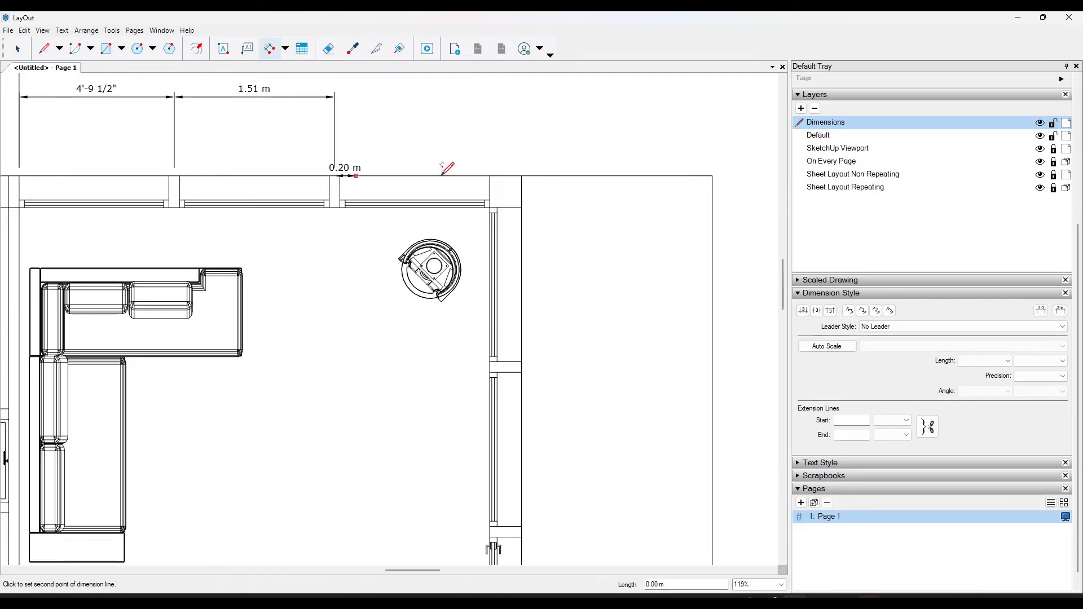
click(521, 176)
click(287, 97)
scroll(232, 101, down, 4)
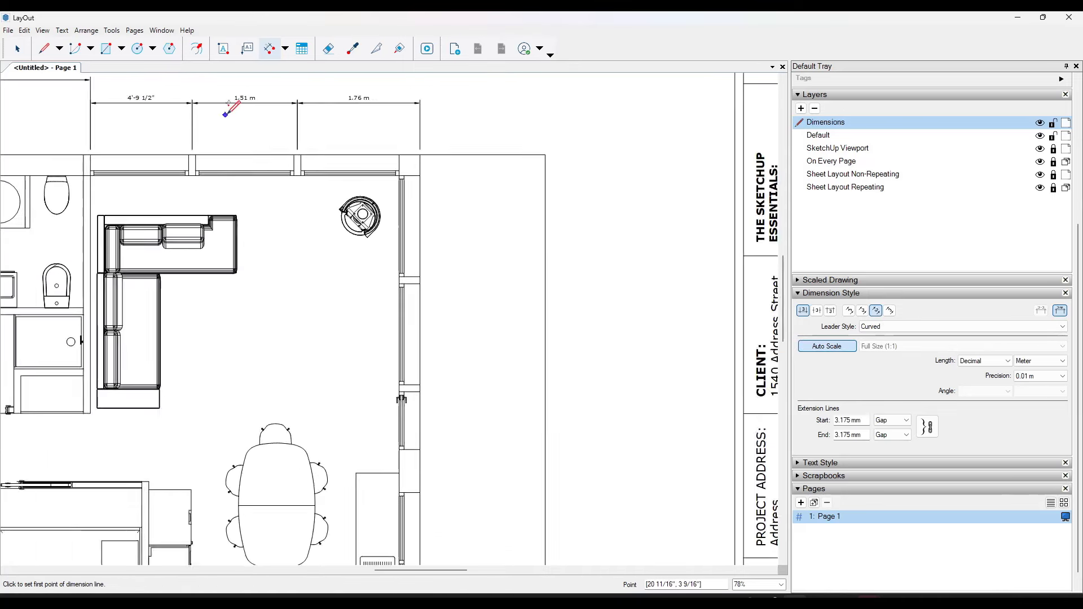
Step: Dimension the right-hand exterior wall from the upper corner to the middle of the first pier, placing the dimension outside the wall
scroll(387, 138, up, 2)
click(386, 146)
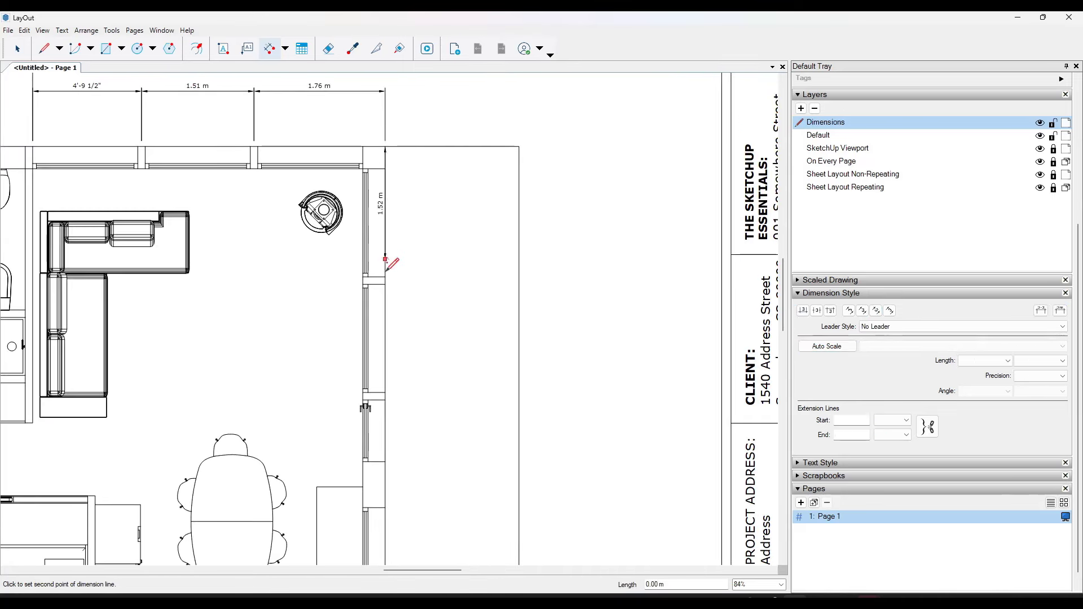
scroll(387, 276, up, 3)
click(385, 280)
click(501, 280)
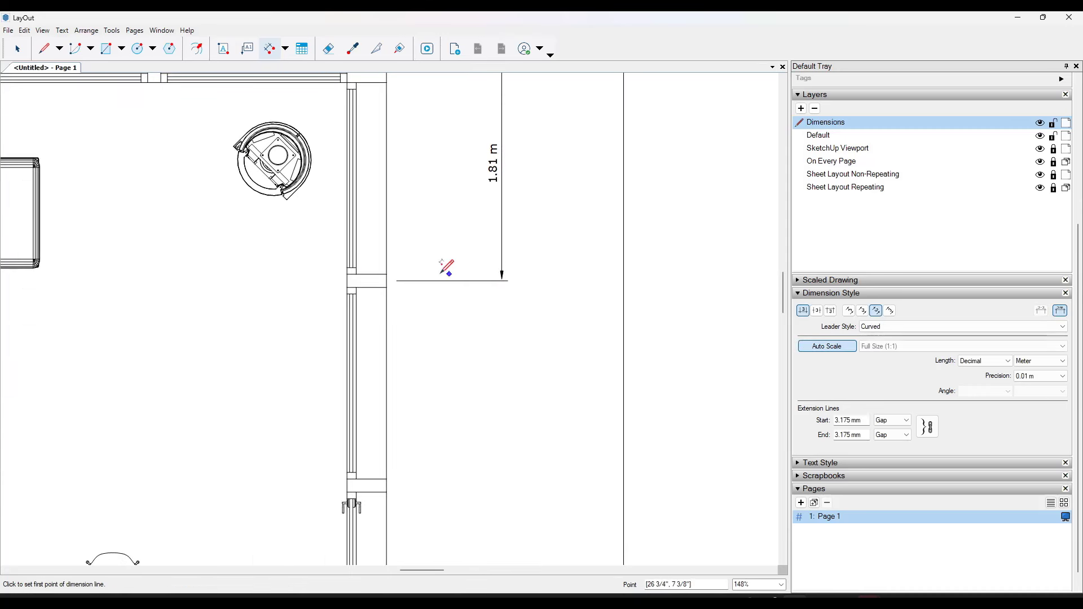
Step: Dimension the second window bay of the right-hand exterior wall between its first two piers, in line with the dimension above it
click(386, 282)
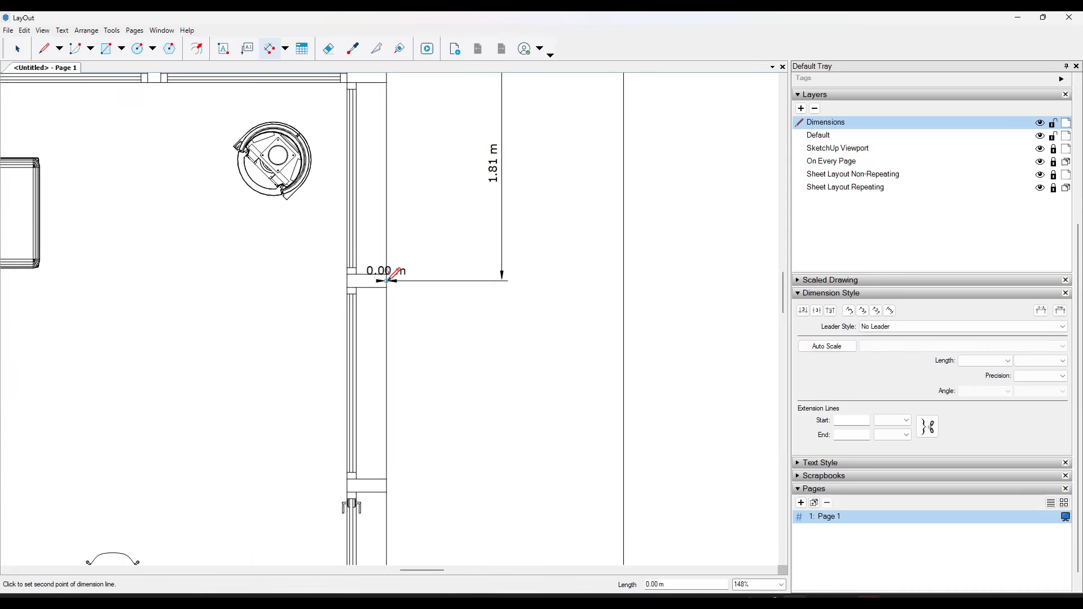
click(385, 485)
click(503, 261)
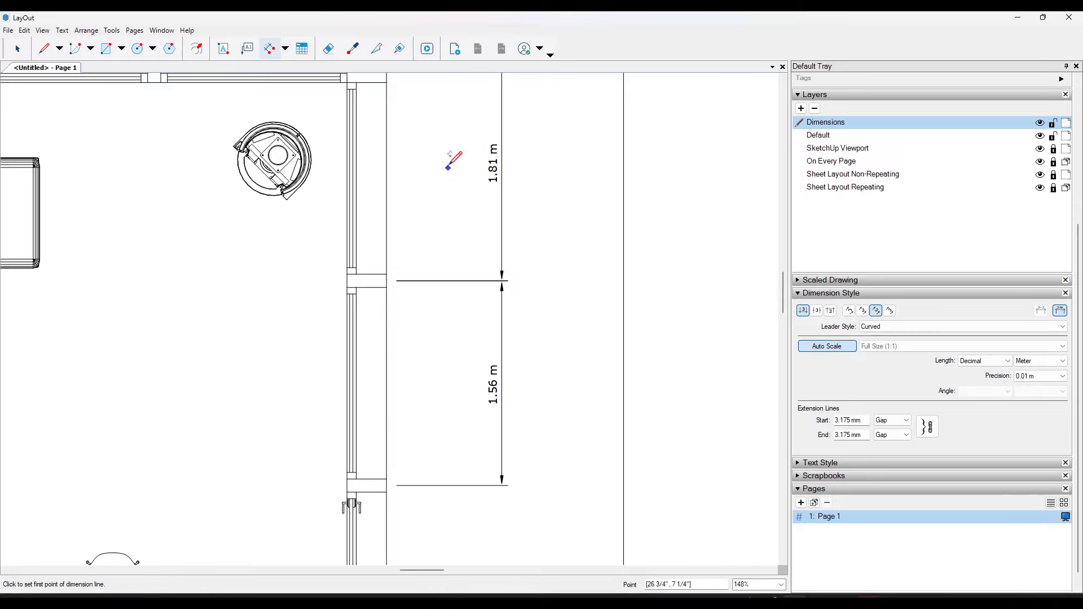
scroll(451, 180, down, 4)
scroll(506, 338, down, 3)
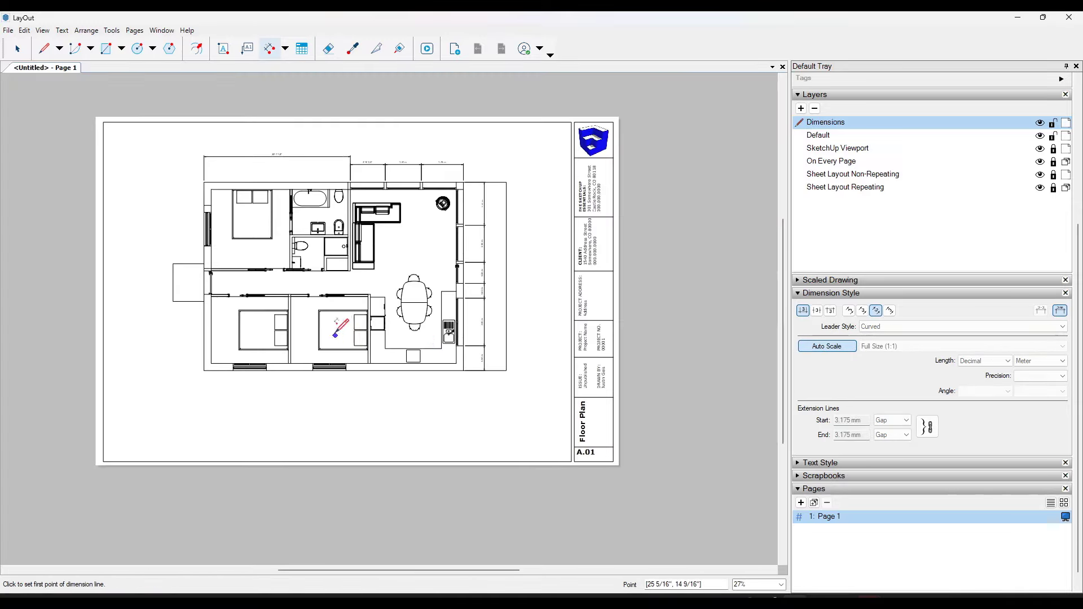
scroll(231, 278, up, 1)
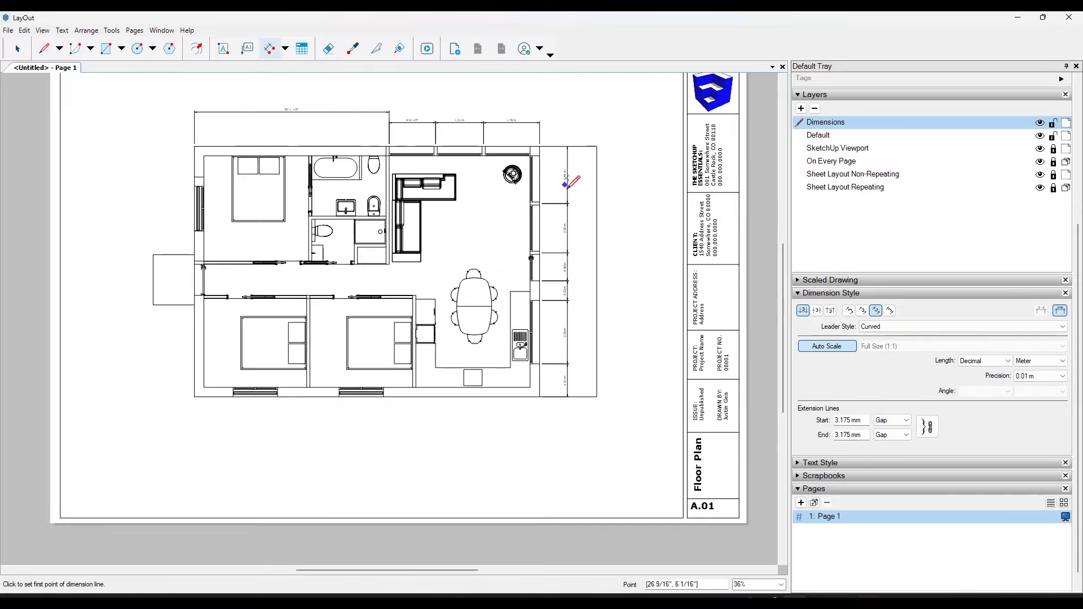
key(space)
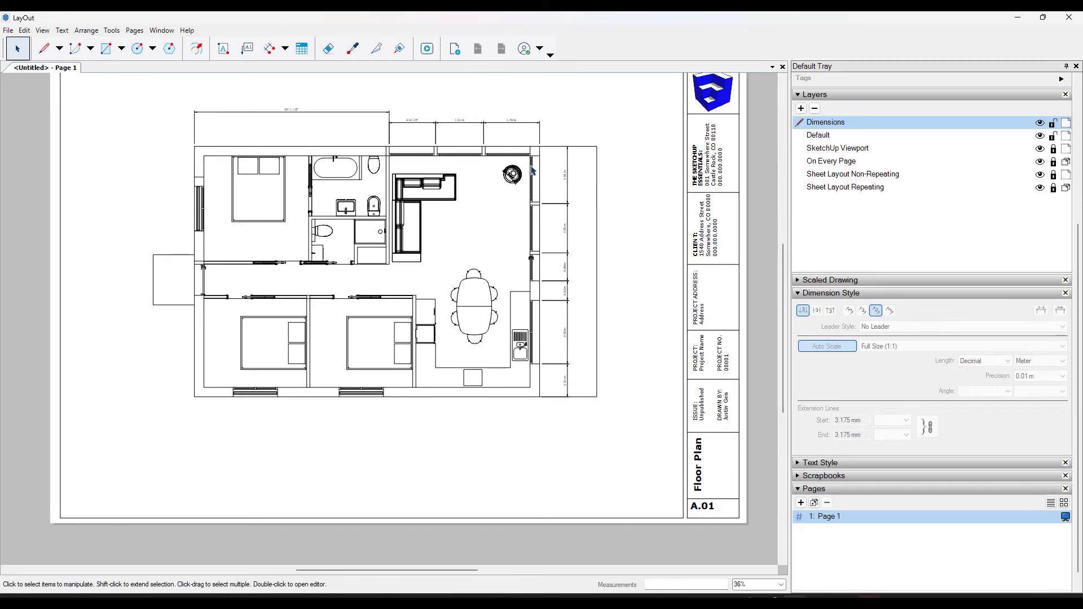
scroll(463, 105, up, 1)
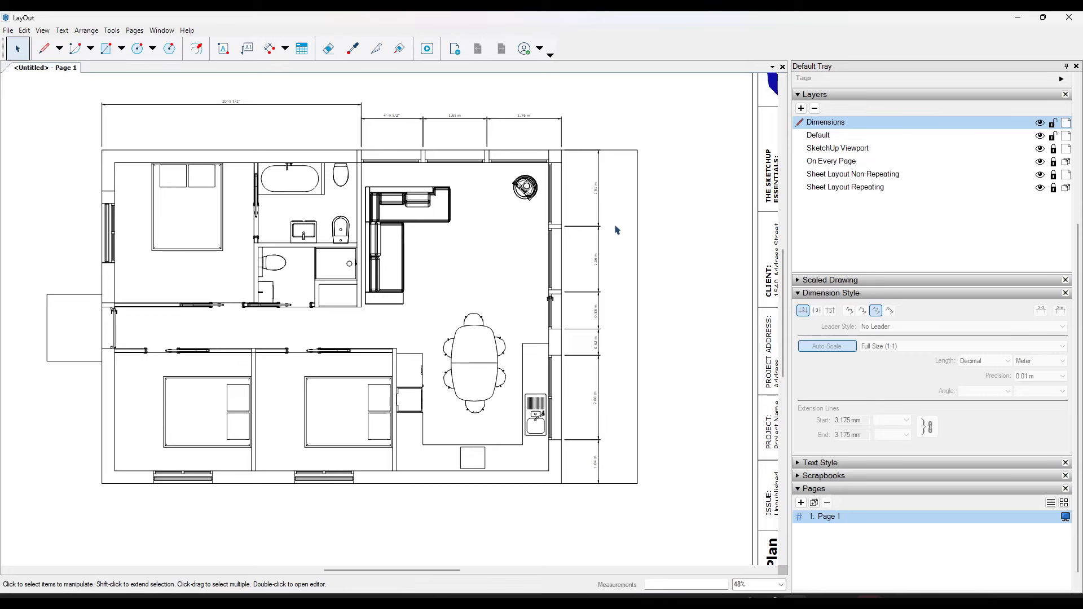
Step: Select all entities on the Dimensions layer and set their length format to Architectural
right_click(842, 126)
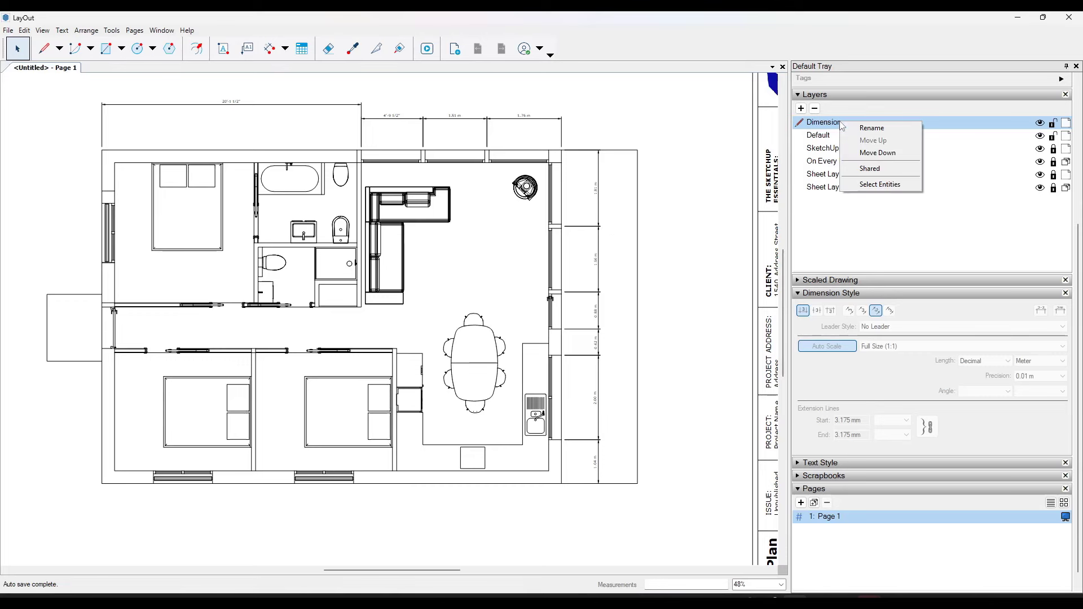
click(880, 184)
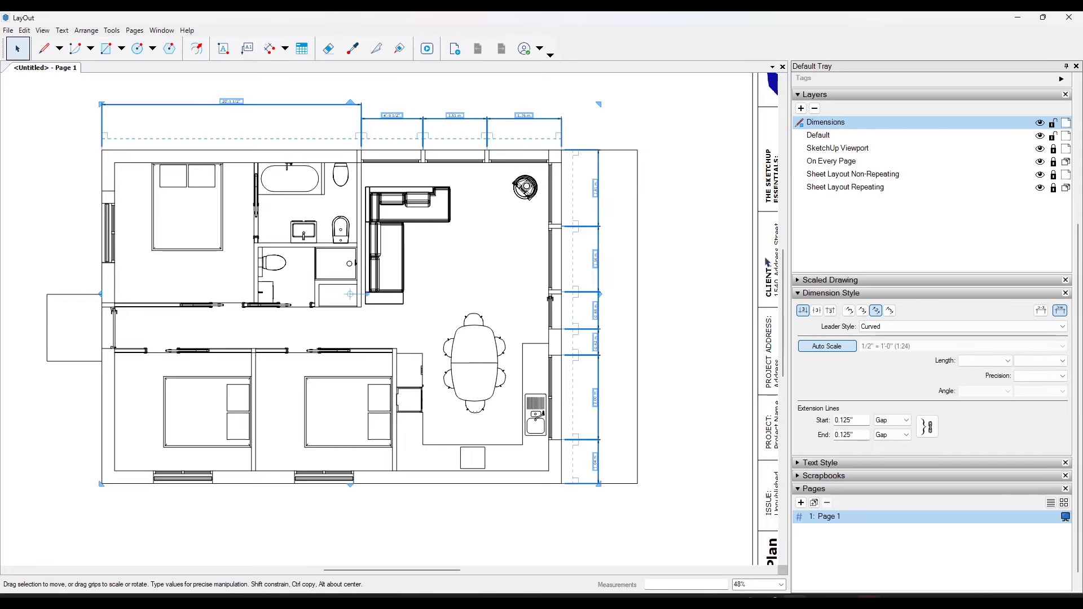
click(1007, 361)
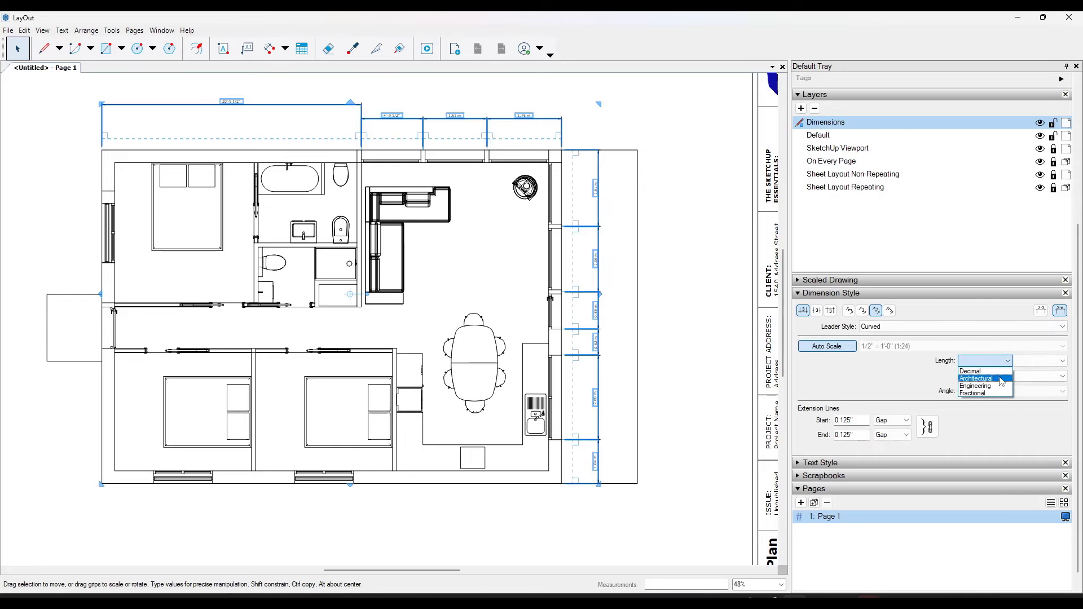
click(1001, 379)
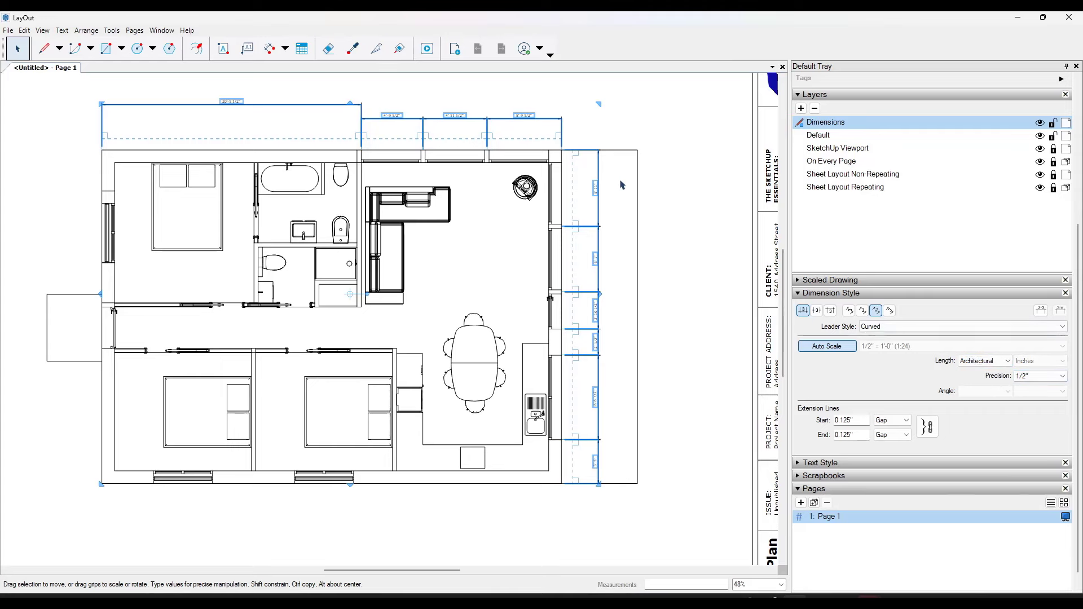
Step: Enlarge the text of all selected dimensions to 18 pt and deselect them
scroll(831, 205, up, 3)
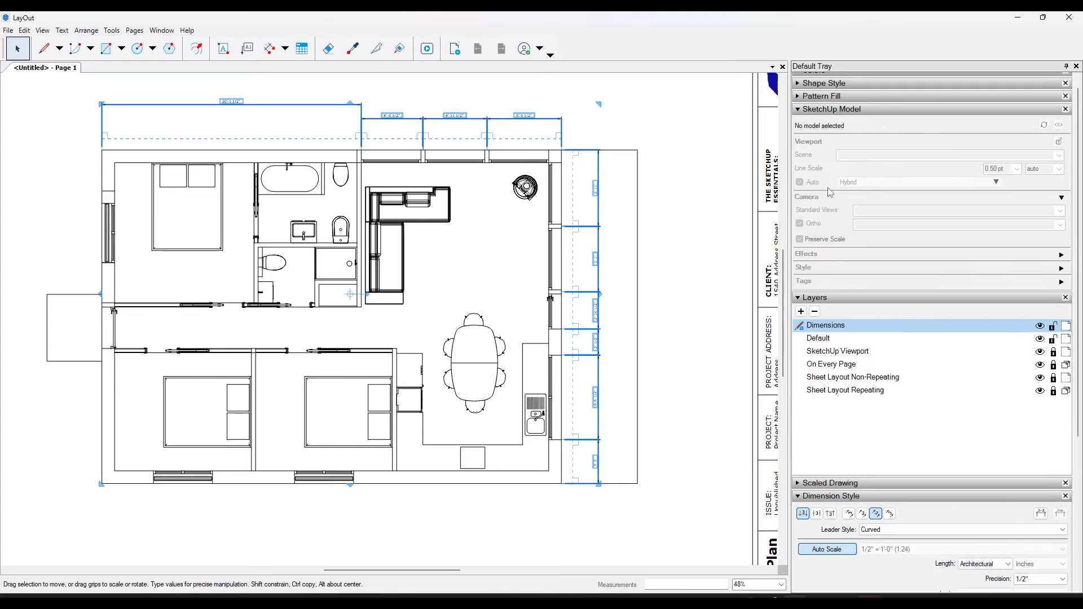
click(798, 297)
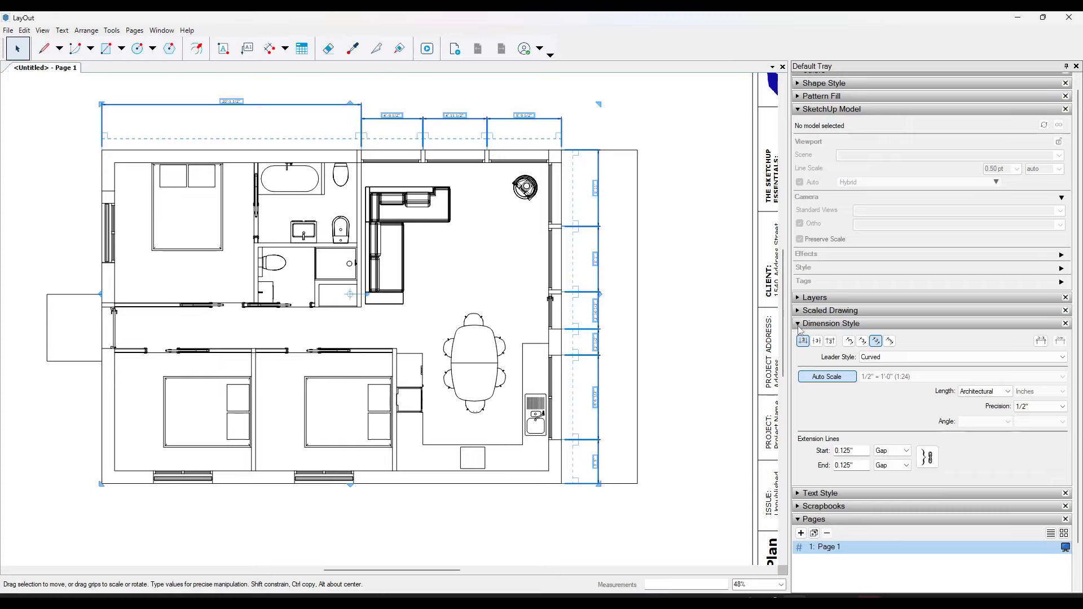
click(799, 326)
click(803, 347)
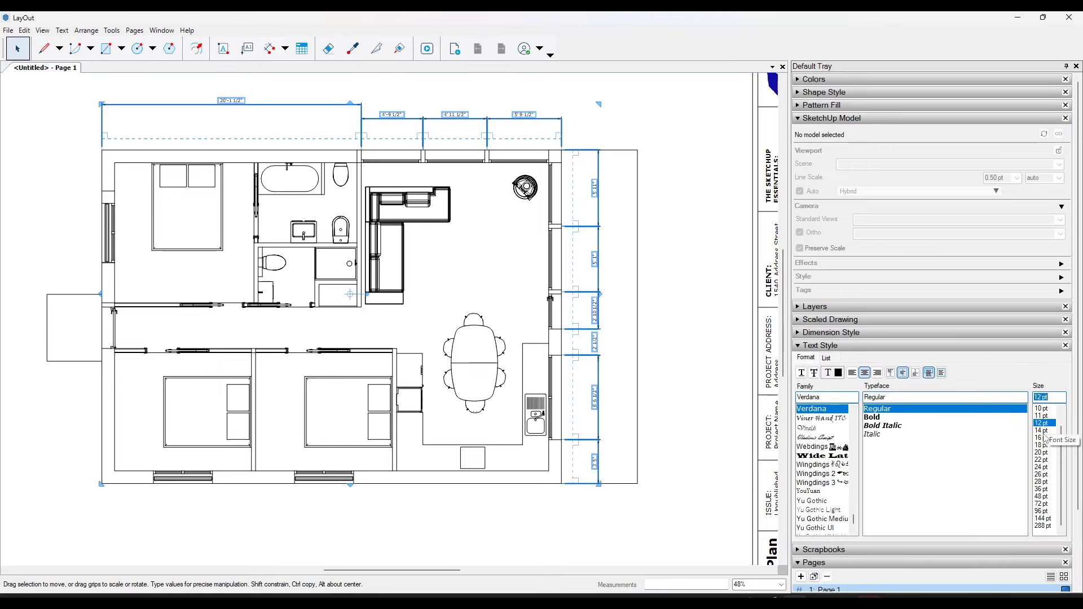
click(1043, 453)
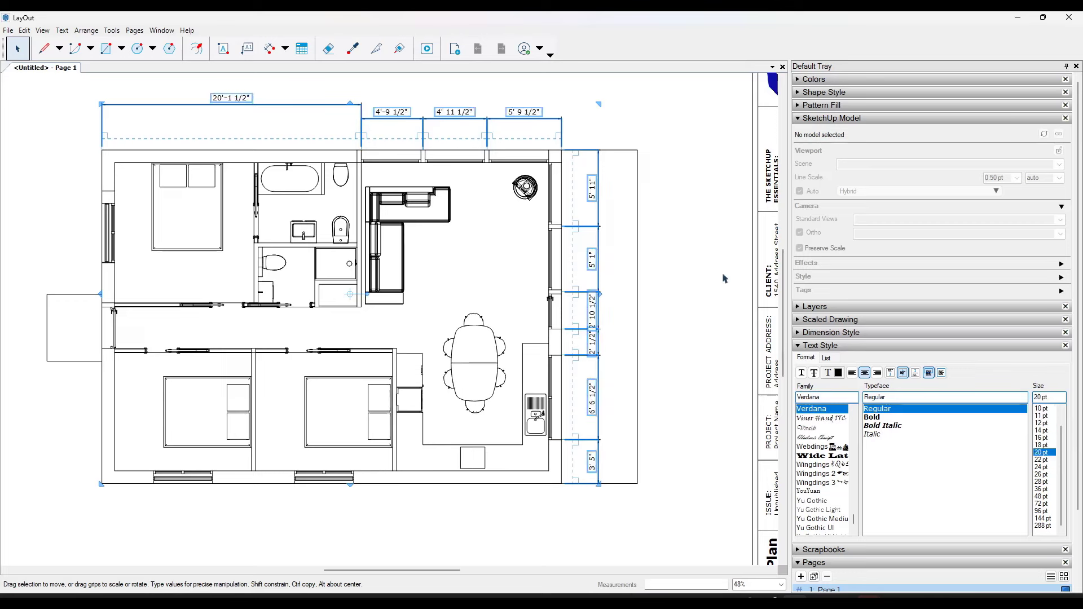
scroll(584, 339, up, 5)
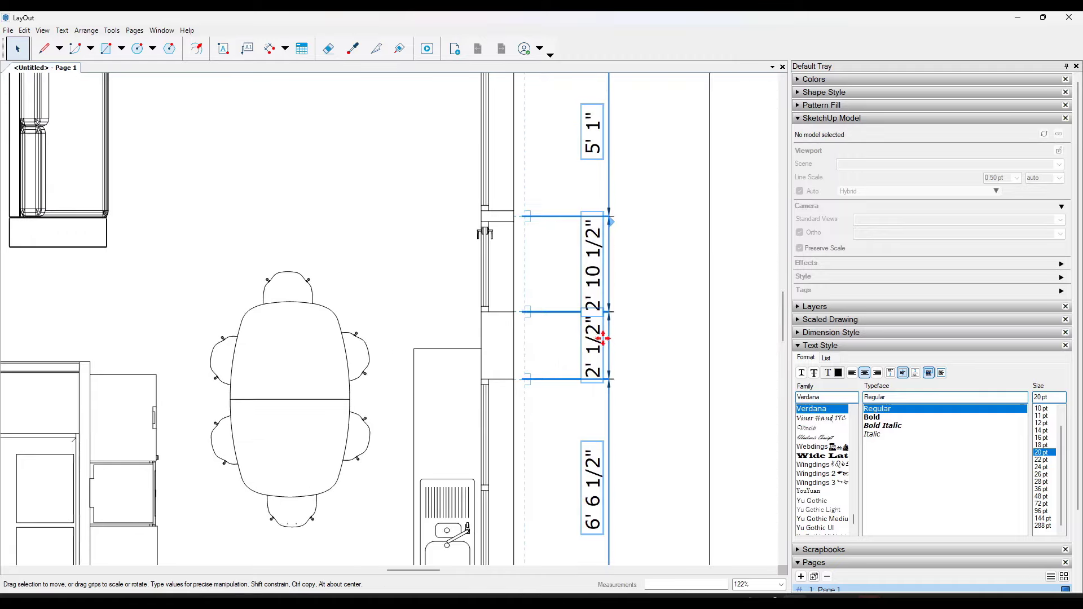
scroll(602, 338, down, 5)
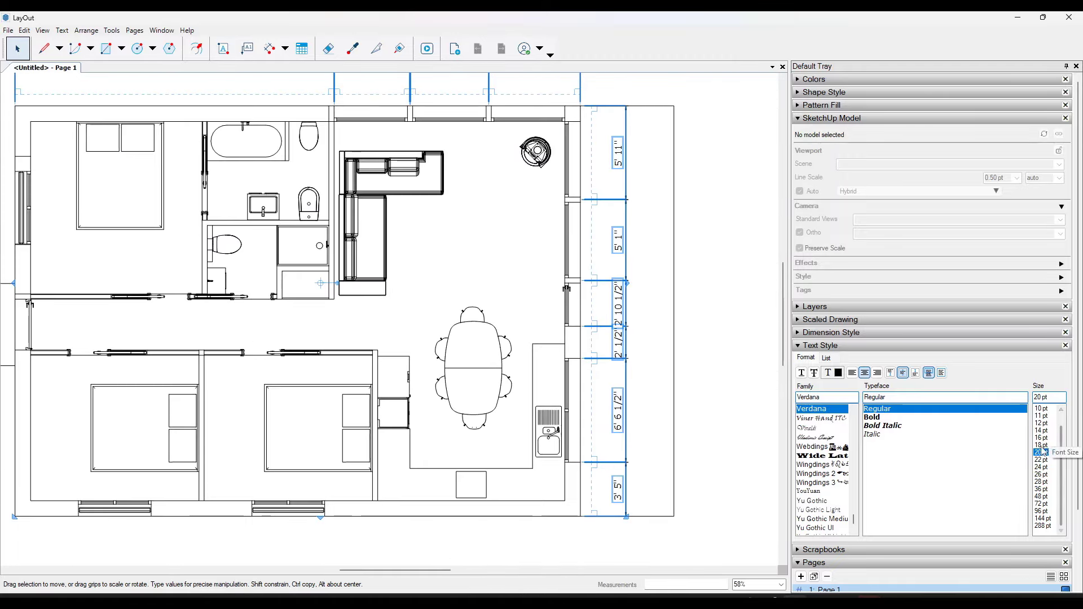
click(1042, 446)
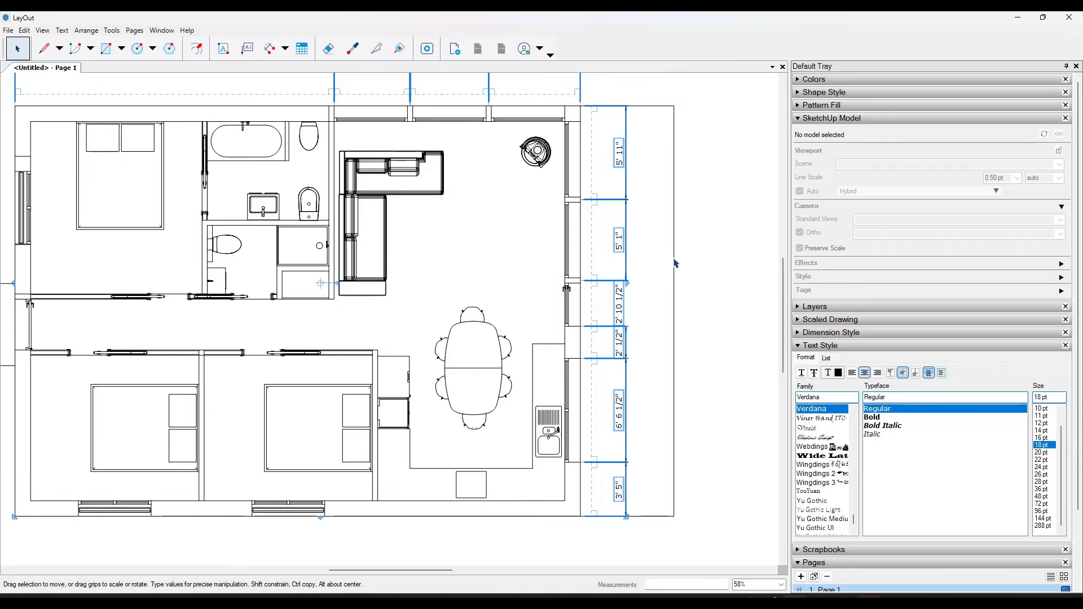
scroll(675, 264, down, 2)
click(742, 176)
scroll(736, 173, up, 1)
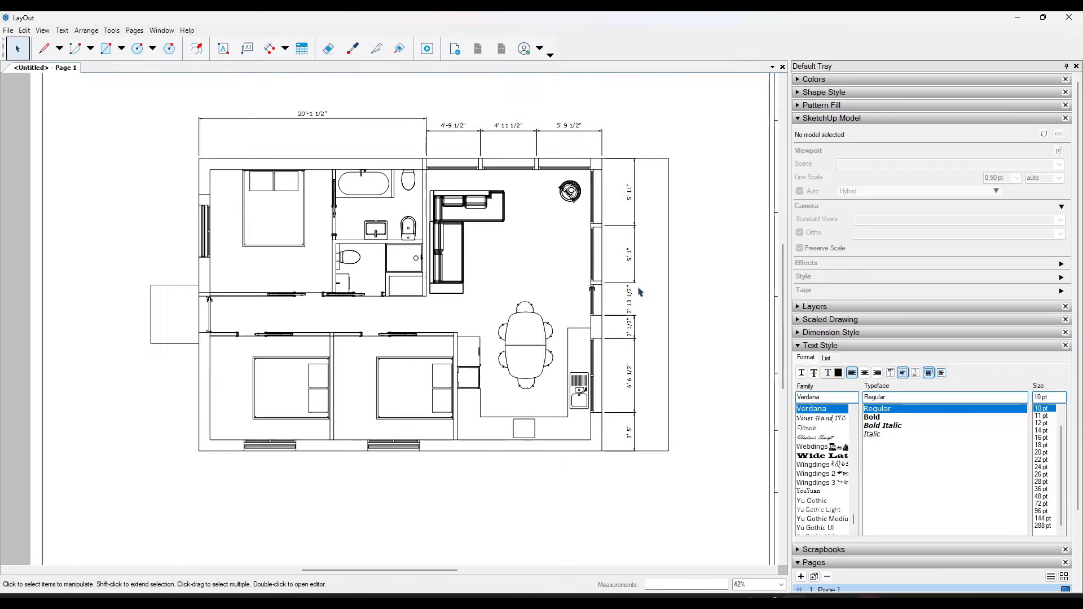
Step: Select all entities on the Dimensions layer, try the YouYuan font on them, and return to Verdana
click(799, 347)
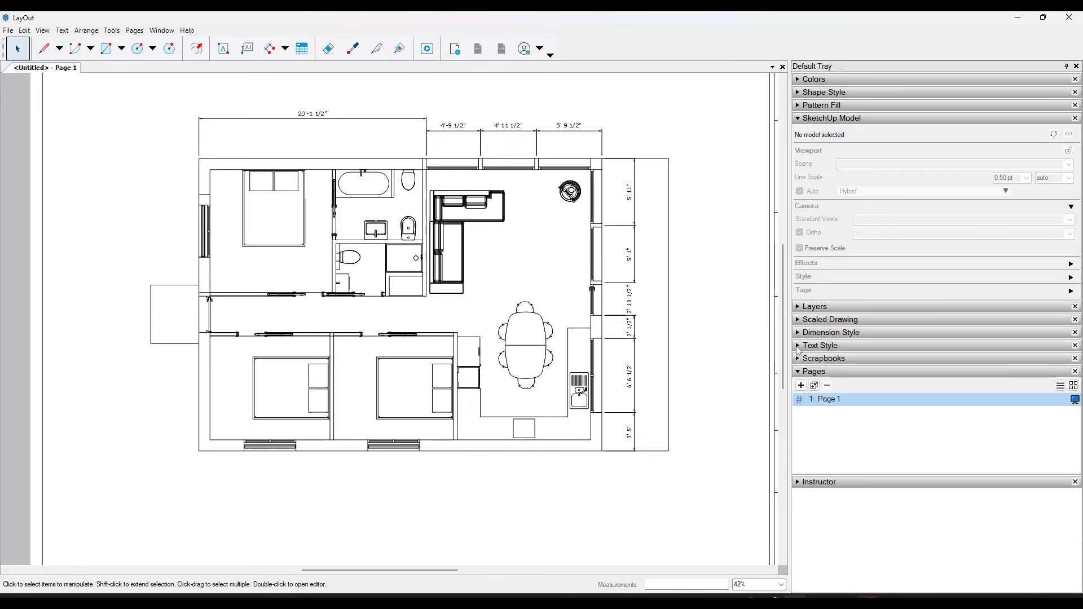
click(797, 307)
right_click(823, 341)
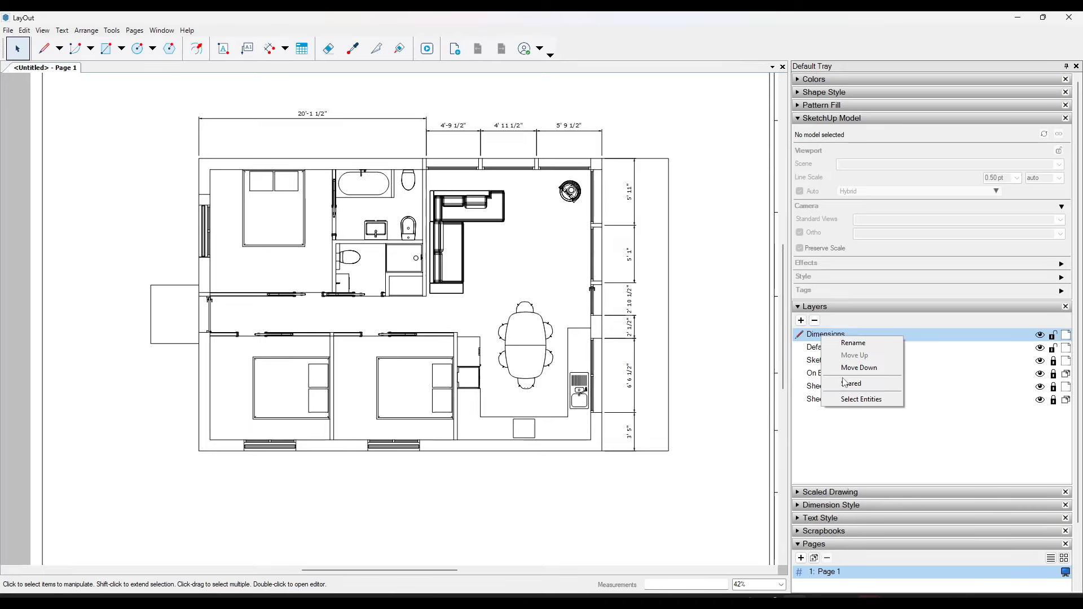
click(860, 399)
click(798, 307)
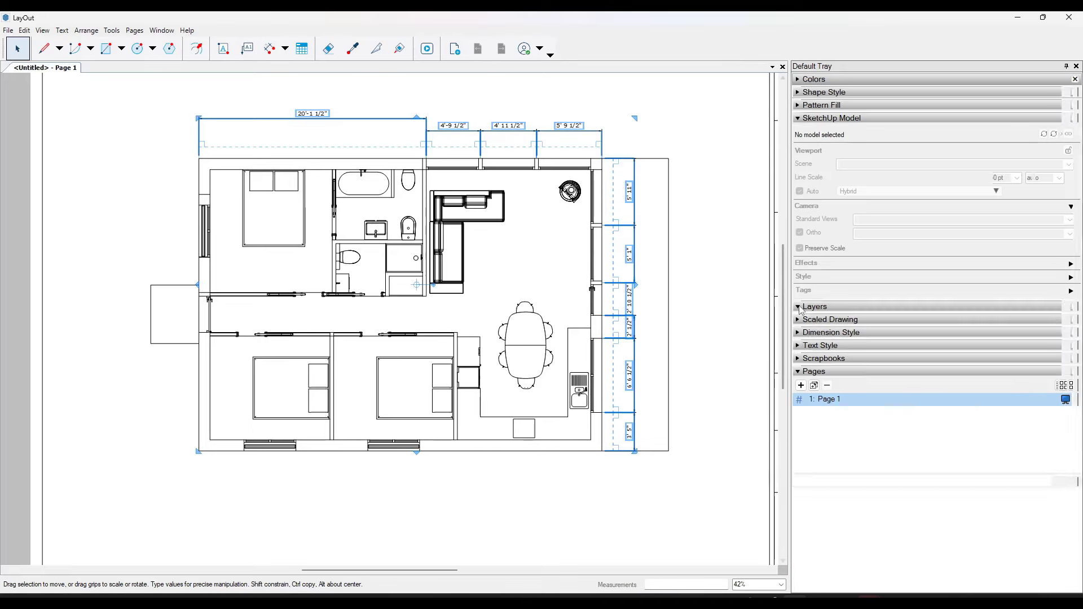
click(799, 346)
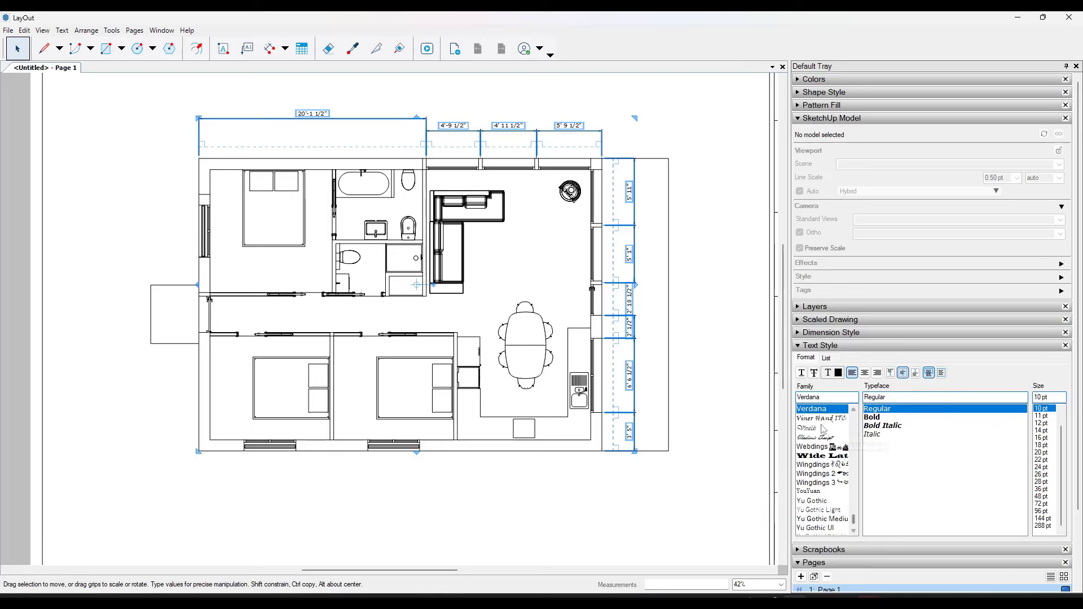
click(811, 492)
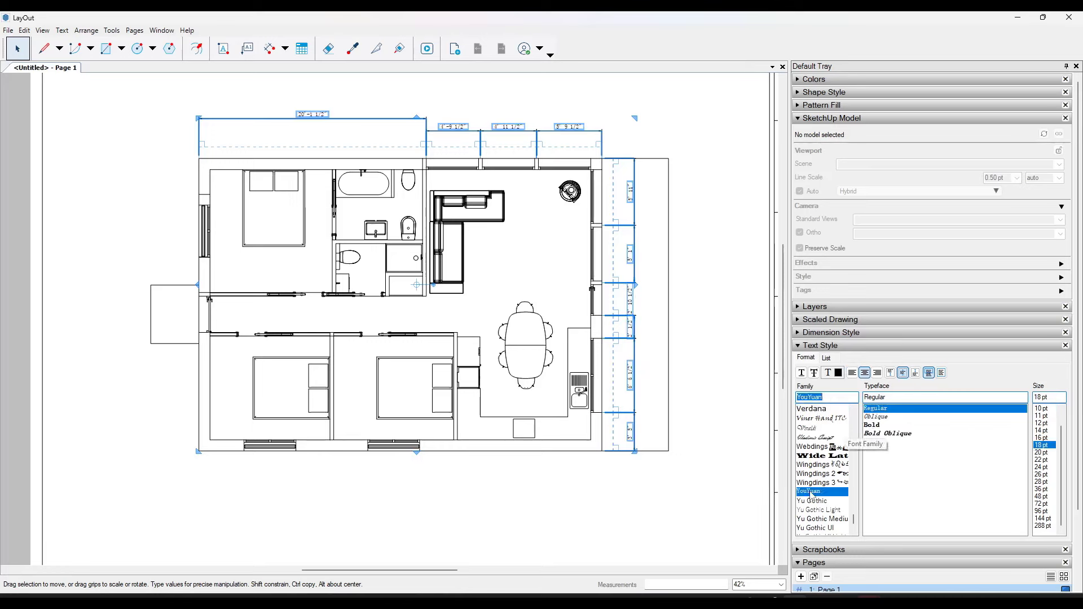
click(812, 408)
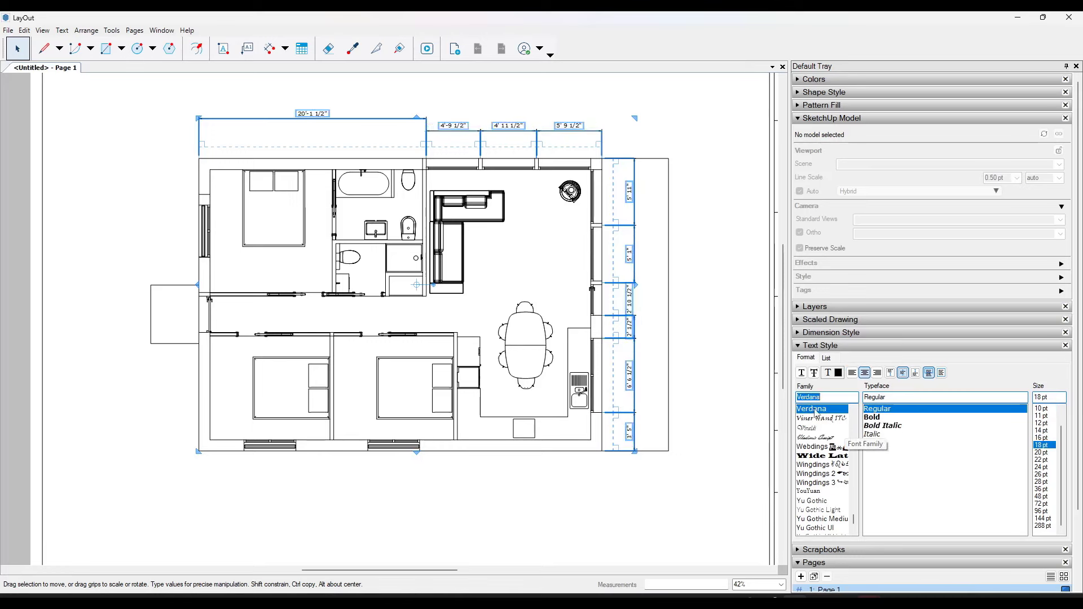
click(799, 346)
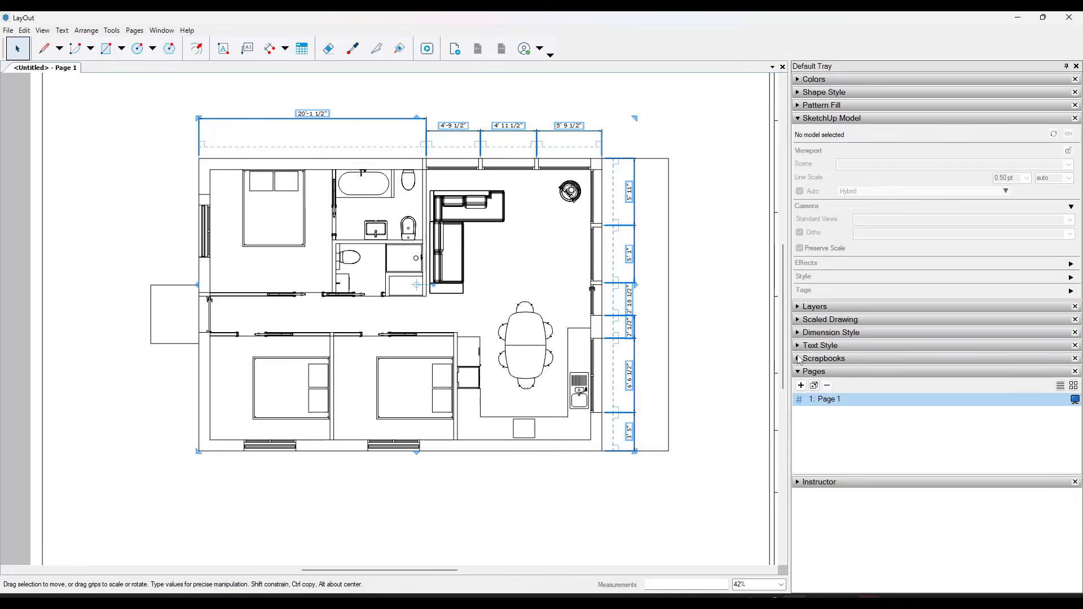
Step: Sample the light Neuton text style from the JustinFonts scrapbook and apply it to the 2' 10 1/2" dimension
click(799, 359)
click(853, 375)
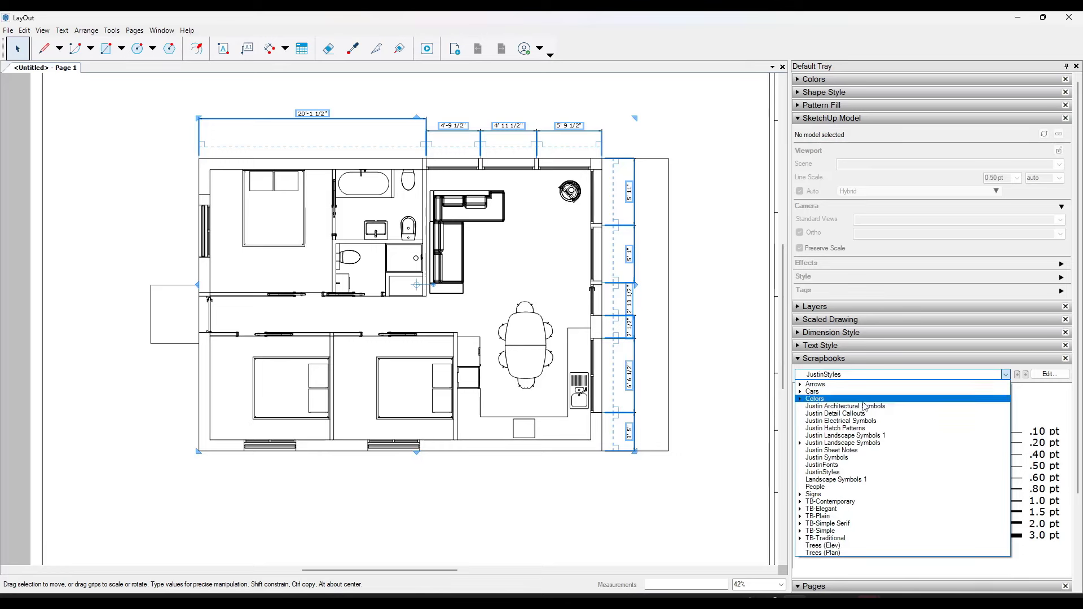
click(841, 466)
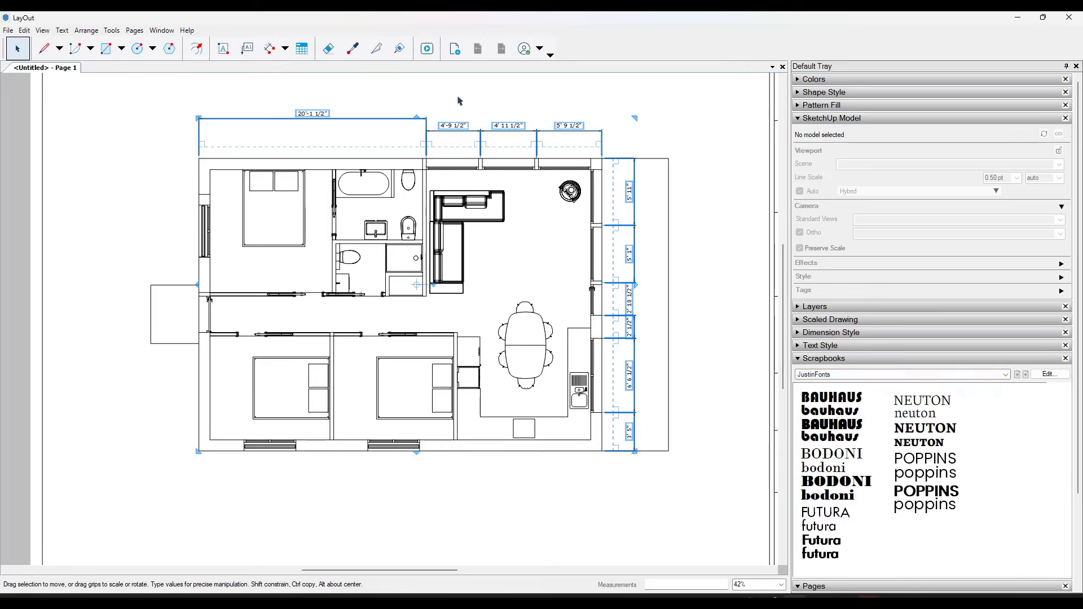
click(356, 54)
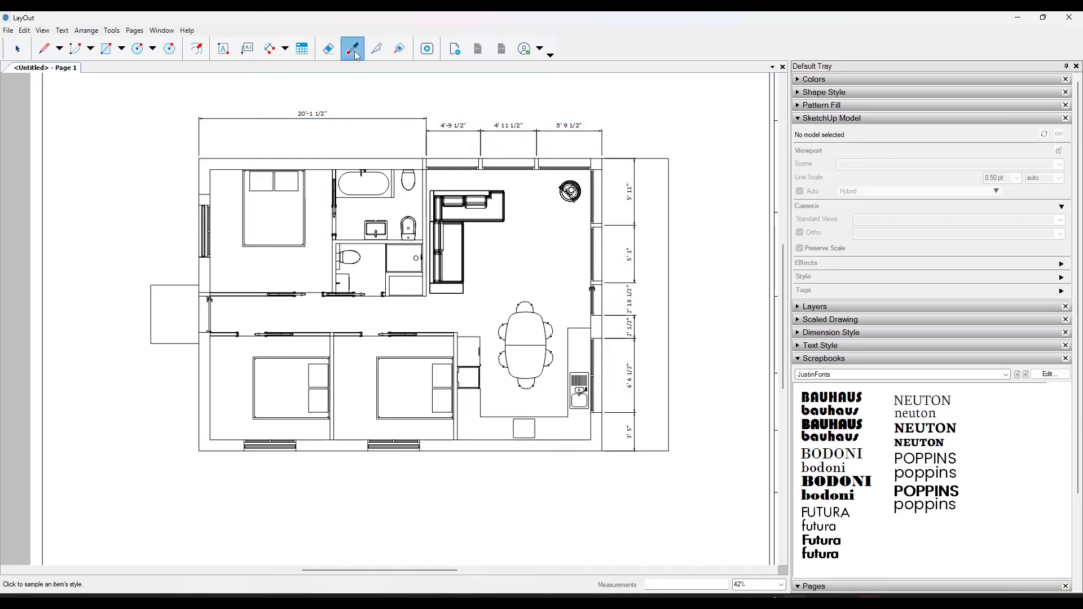
click(921, 402)
click(630, 297)
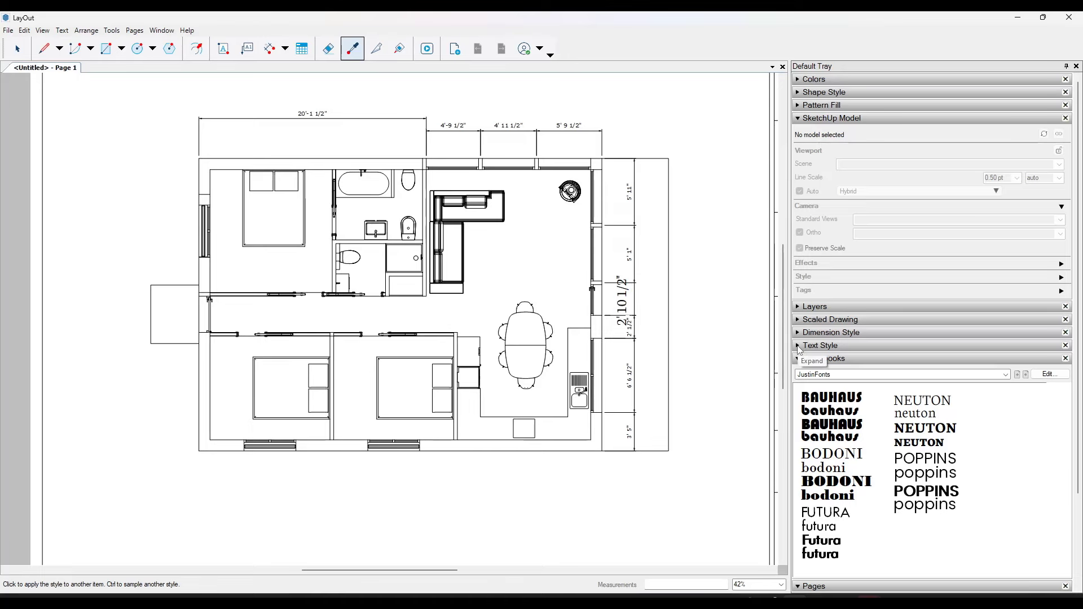
Step: Select all entities on the Dimensions layer and apply the light Neuton style from the scrapbook to them
click(797, 306)
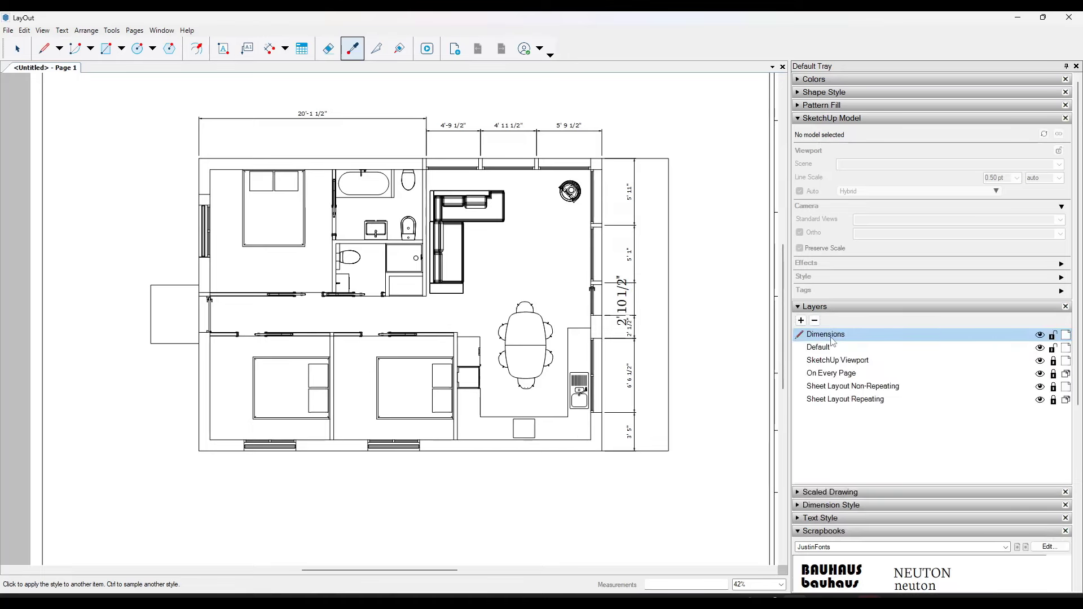
right_click(833, 339)
click(868, 400)
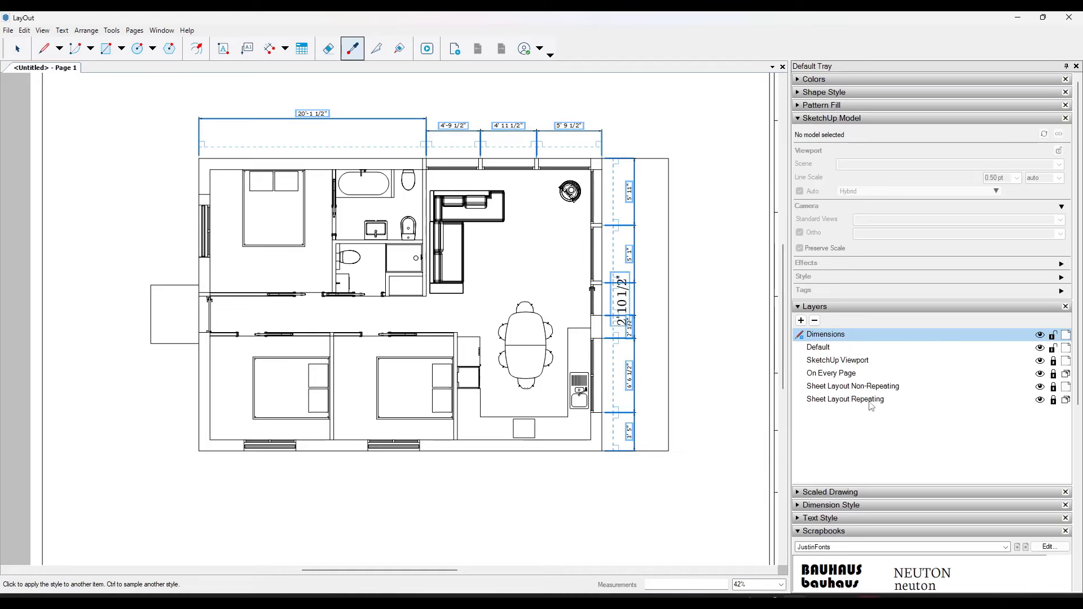
scroll(878, 471, down, 2)
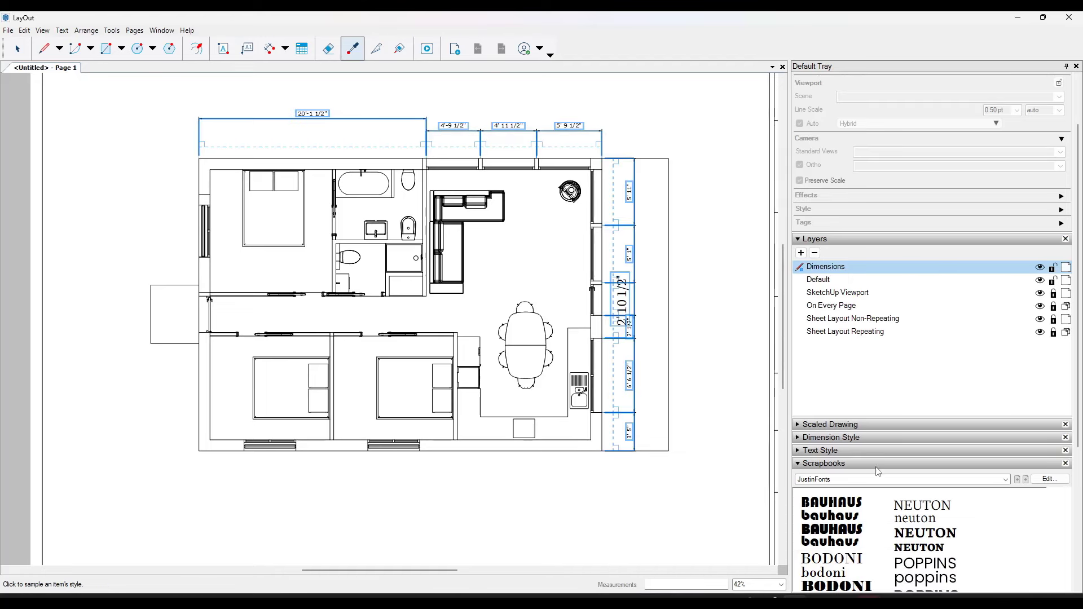
click(917, 505)
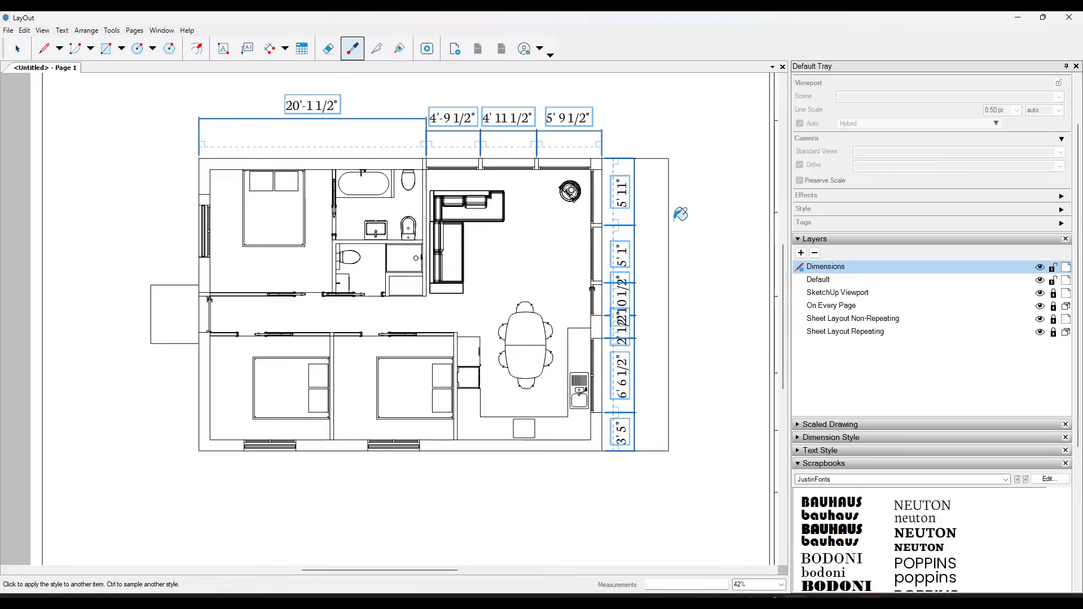
Step: Set the text size of the selected Neuton dimensions to 26 pt and clear the selection
click(799, 451)
click(1042, 486)
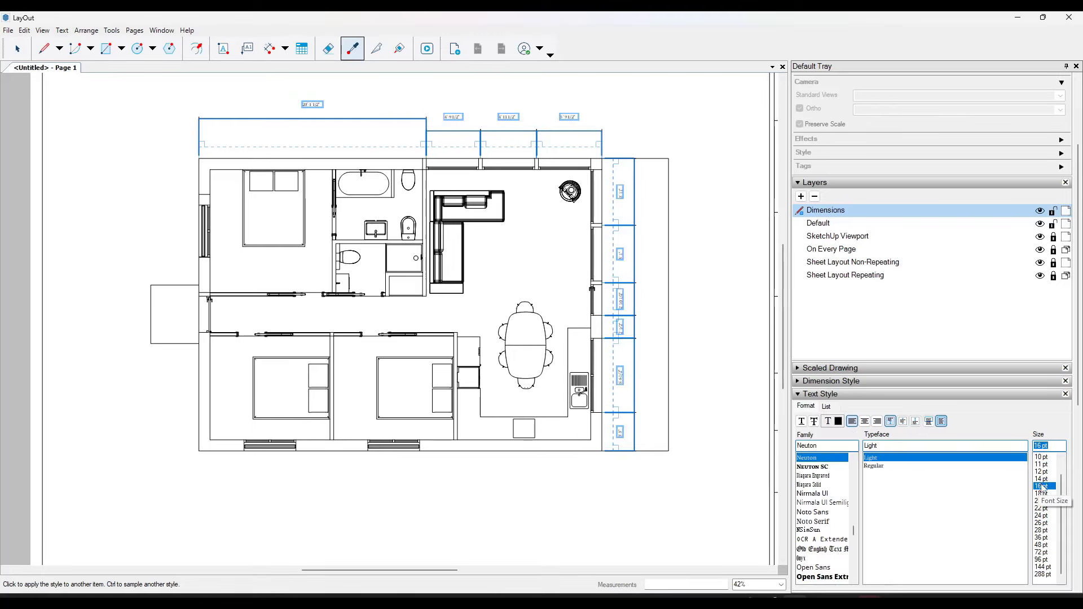
click(1042, 515)
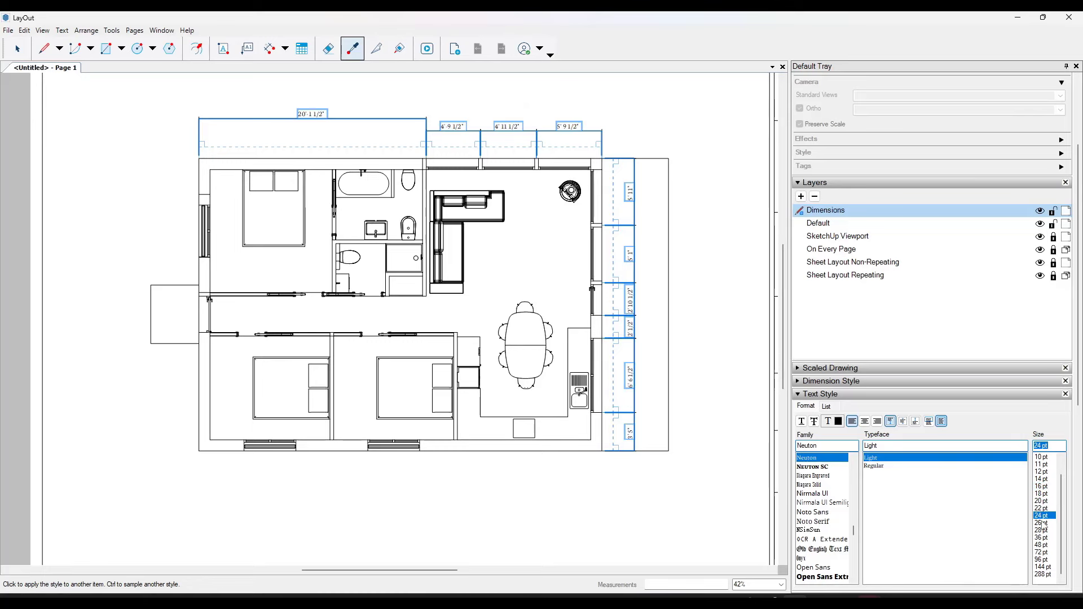
click(1042, 523)
click(1042, 545)
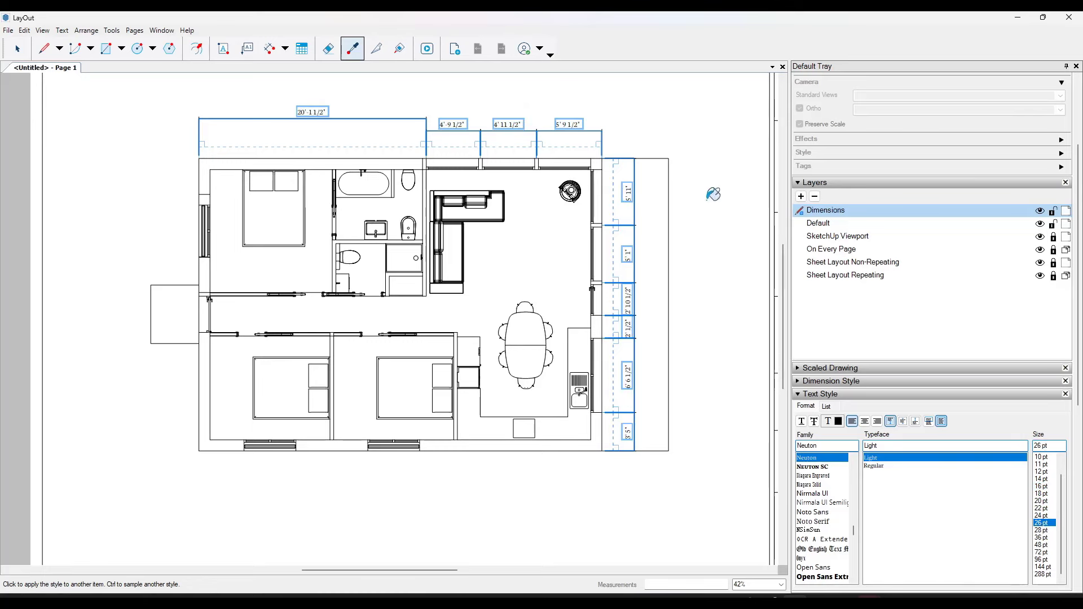
key(space)
click(685, 226)
scroll(393, 220, down, 3)
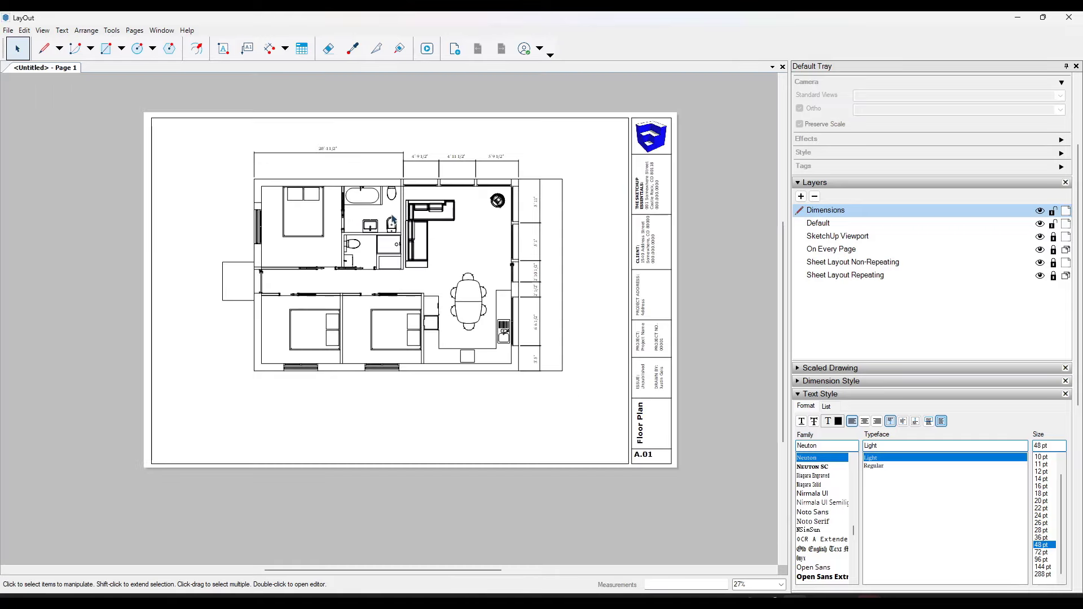
scroll(399, 207, up, 2)
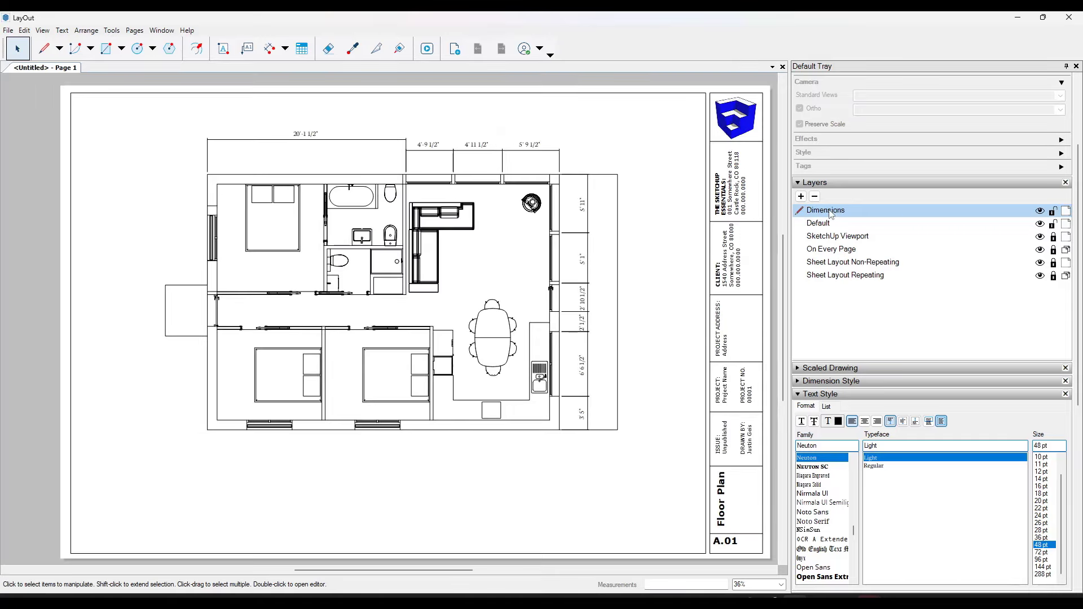
Step: Lock the Dimensions layer so that its dimensions cannot be edited
click(1053, 211)
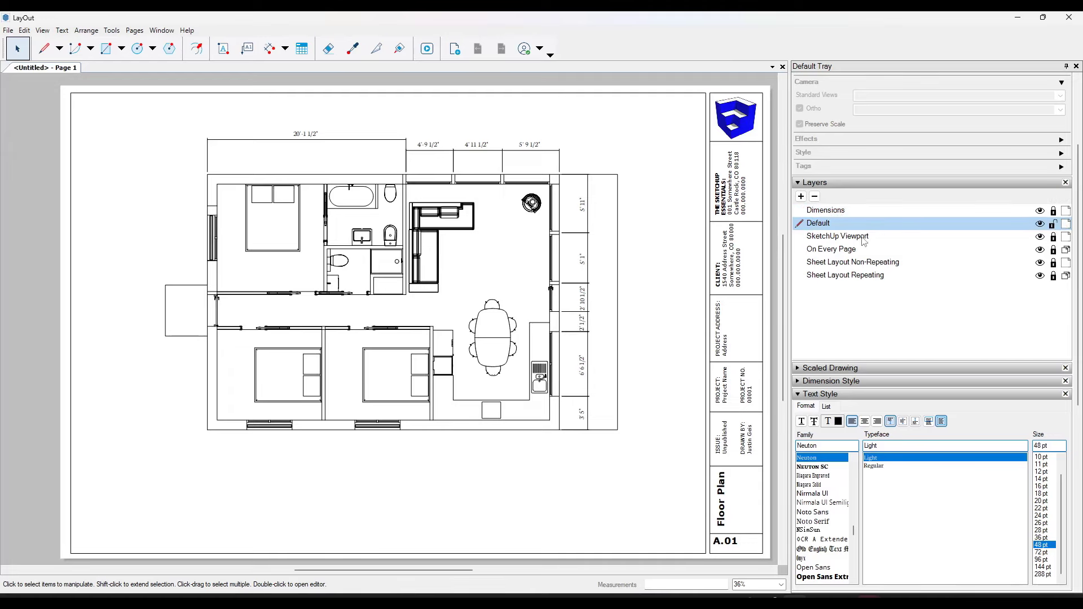
click(818, 208)
scroll(936, 265, down, 3)
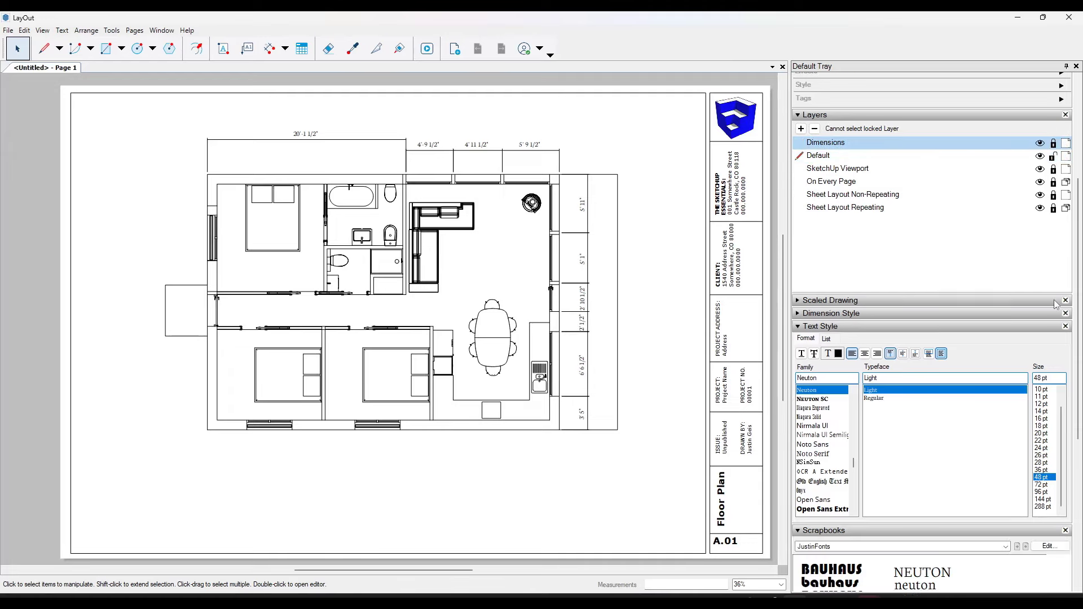
scroll(925, 243, up, 3)
scroll(1045, 510, up, 2)
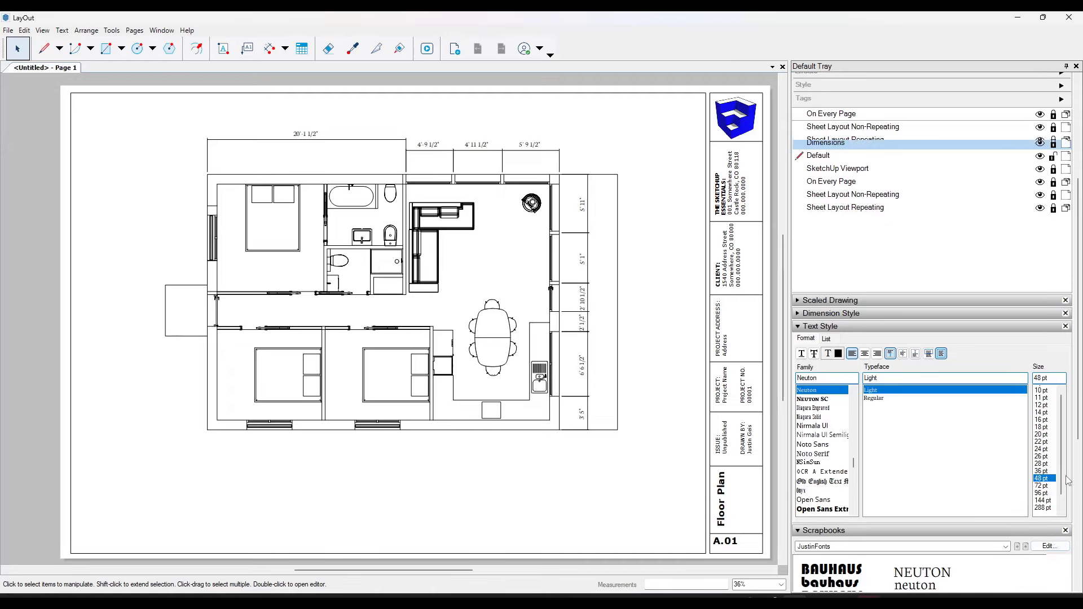
Step: Add a new layer above the Dimensions layer and name it Notes
click(801, 129)
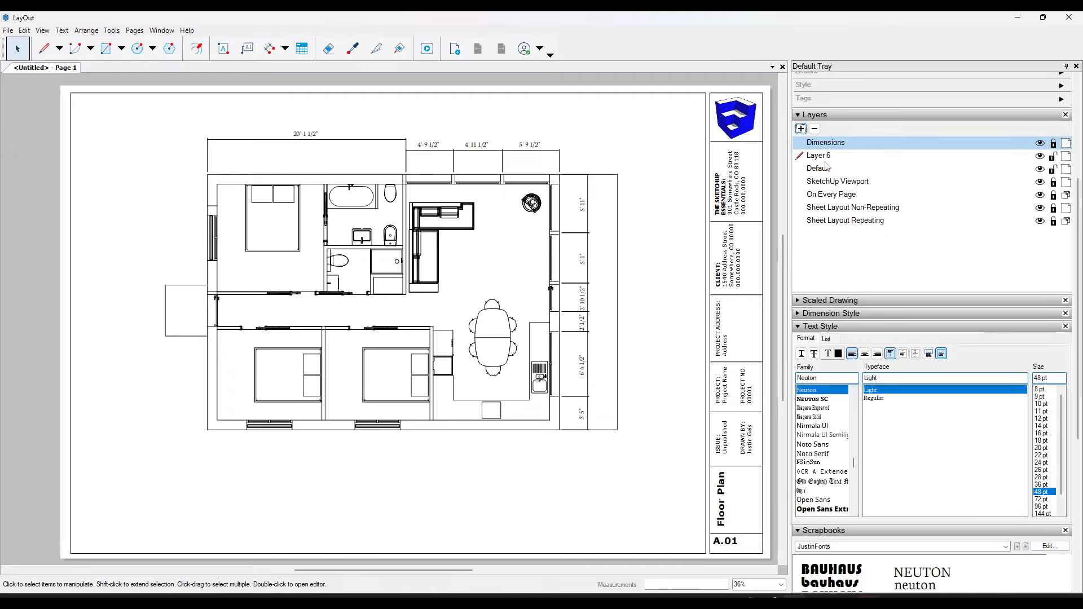
click(827, 156)
drag(822, 153, 821, 141)
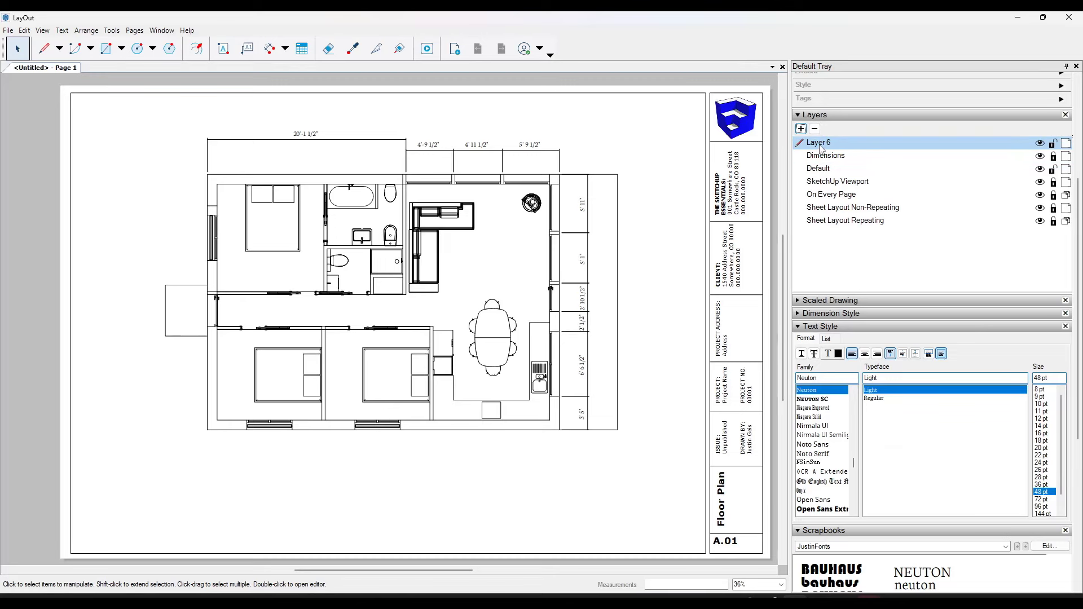
double_click(820, 143)
text(Notes)
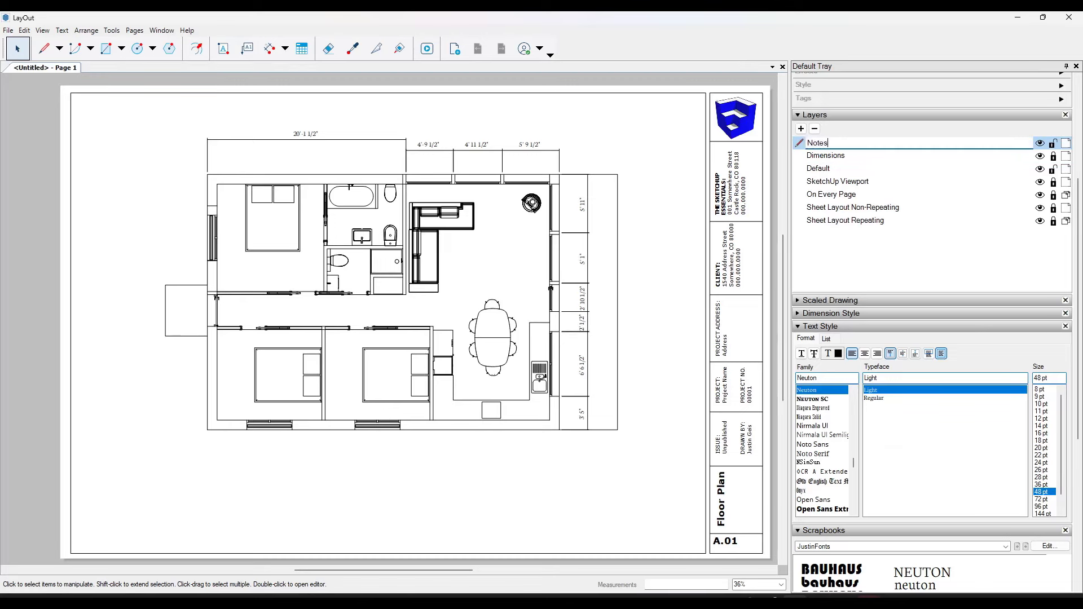
key(Return)
Step: Hide the Dimensions layer briefly and show it again
scroll(997, 250, down, 5)
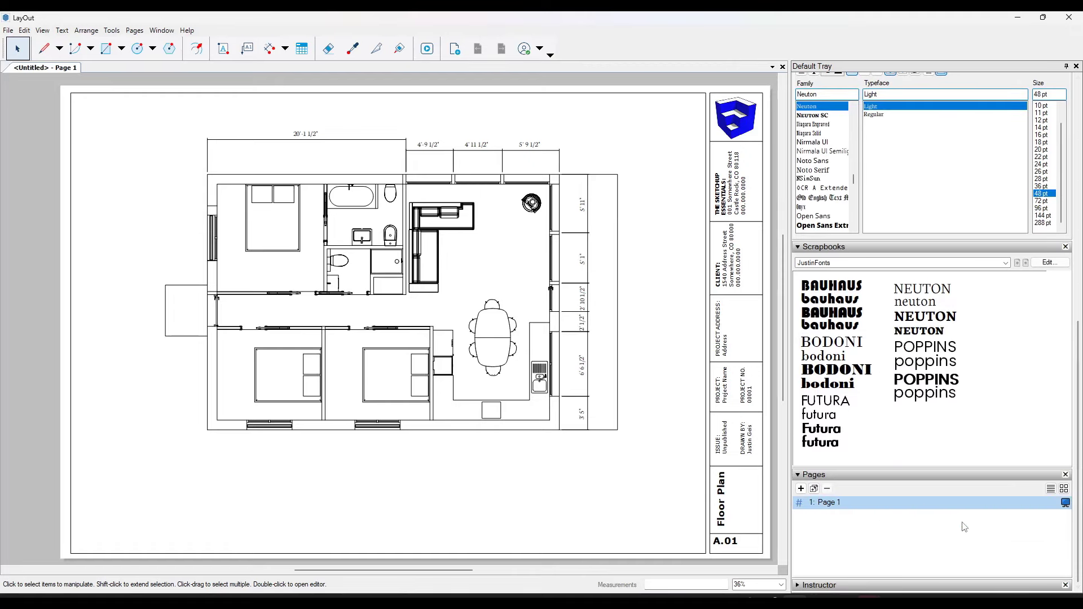
click(805, 477)
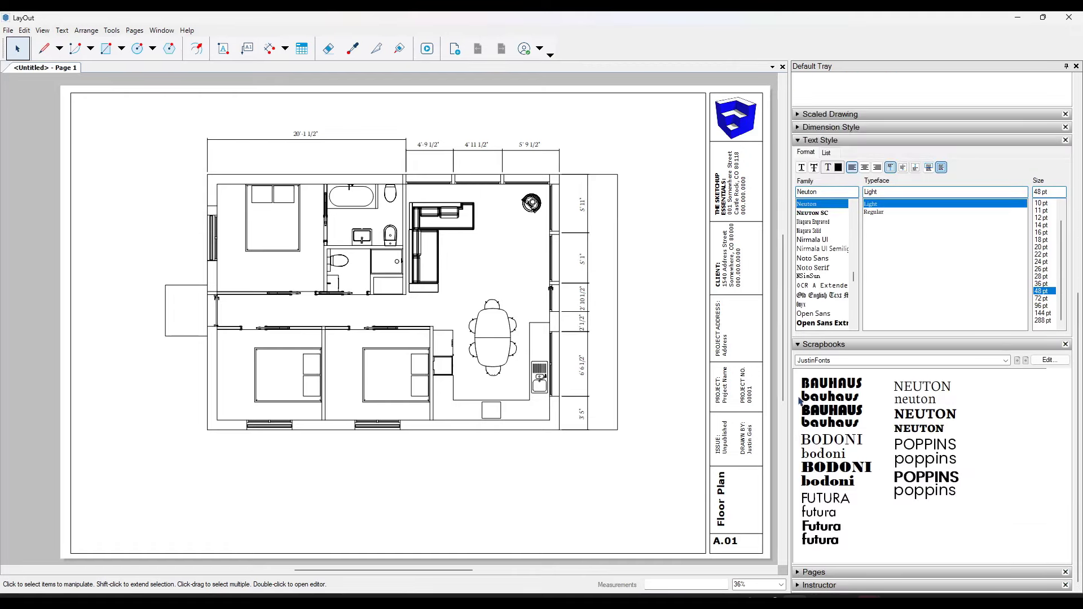
scroll(950, 138, up, 4)
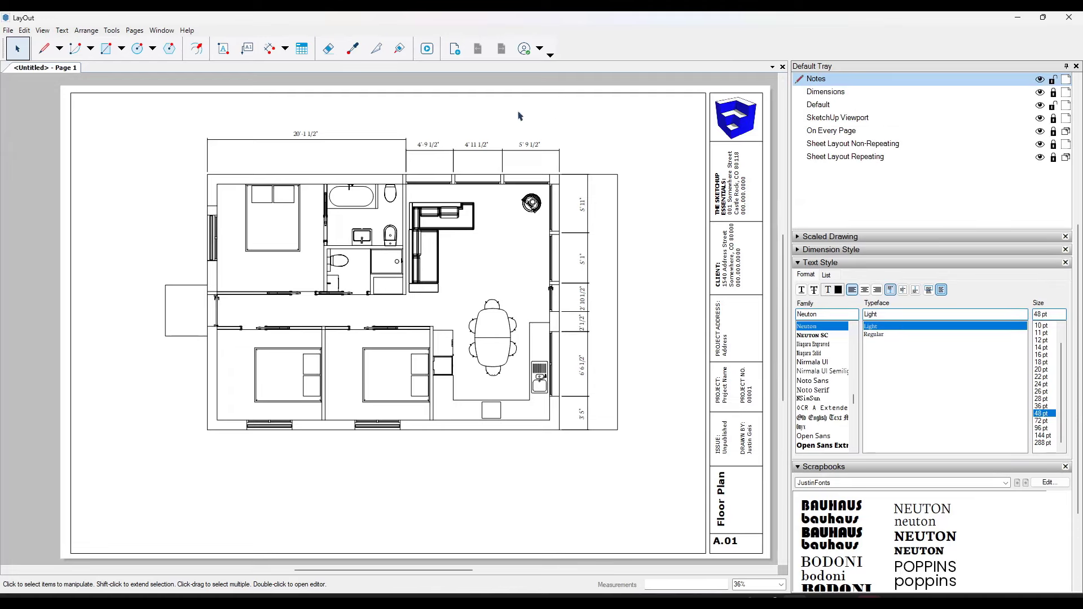
click(1039, 92)
click(1039, 92)
Step: Browse the TB title block scrapbooks and bring up the Auto-Text Enabled page of TB-Elegant
scroll(926, 207, down, 3)
click(834, 416)
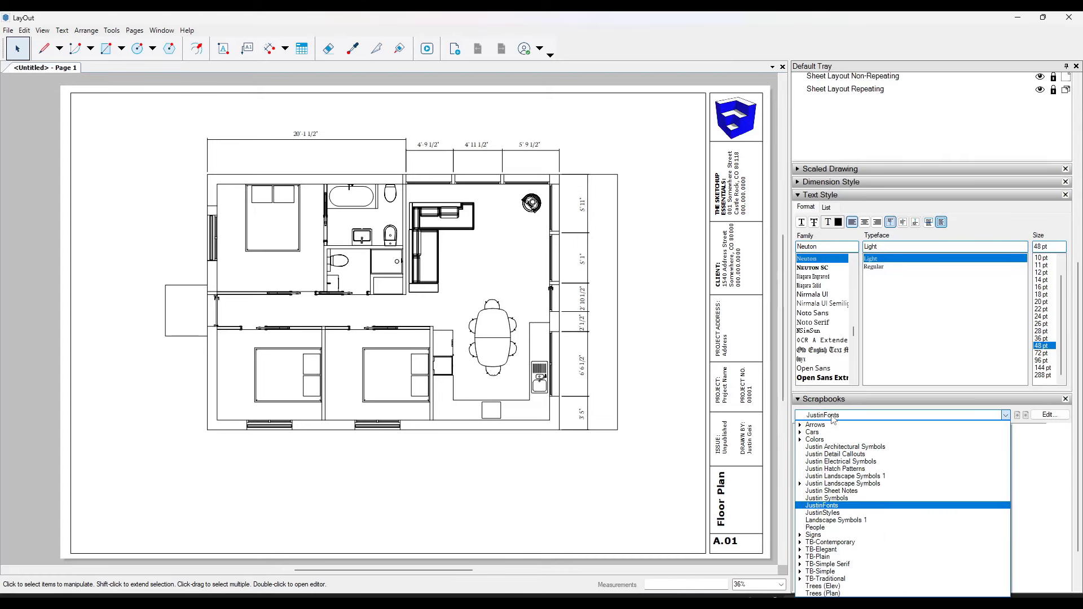
click(821, 551)
scroll(1071, 471, down, 2)
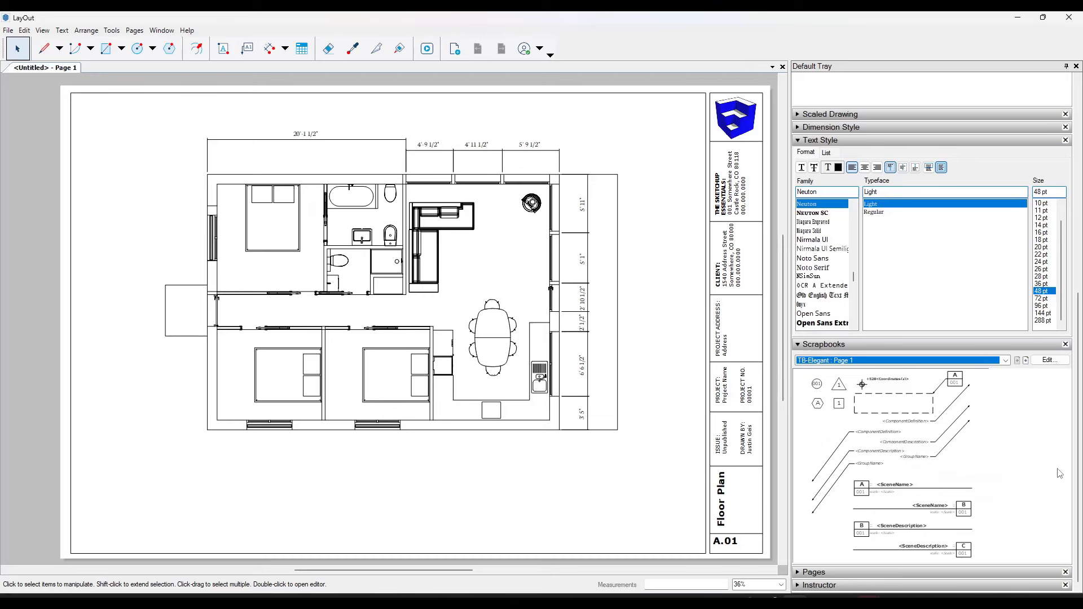
scroll(865, 361, down, 1)
scroll(865, 362, down, 2)
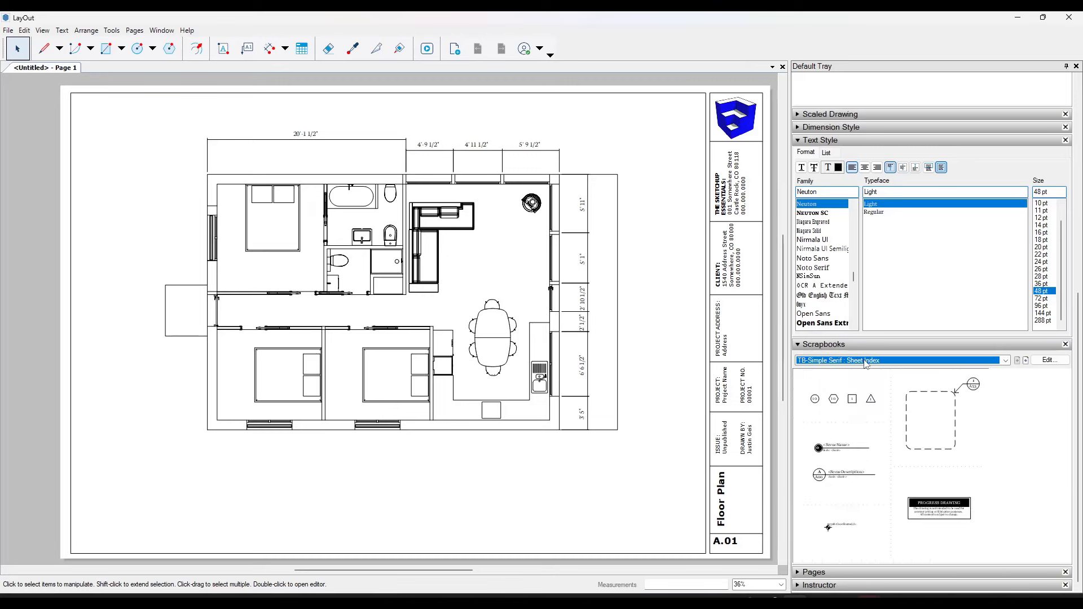
scroll(866, 364, down, 1)
scroll(866, 364, up, 3)
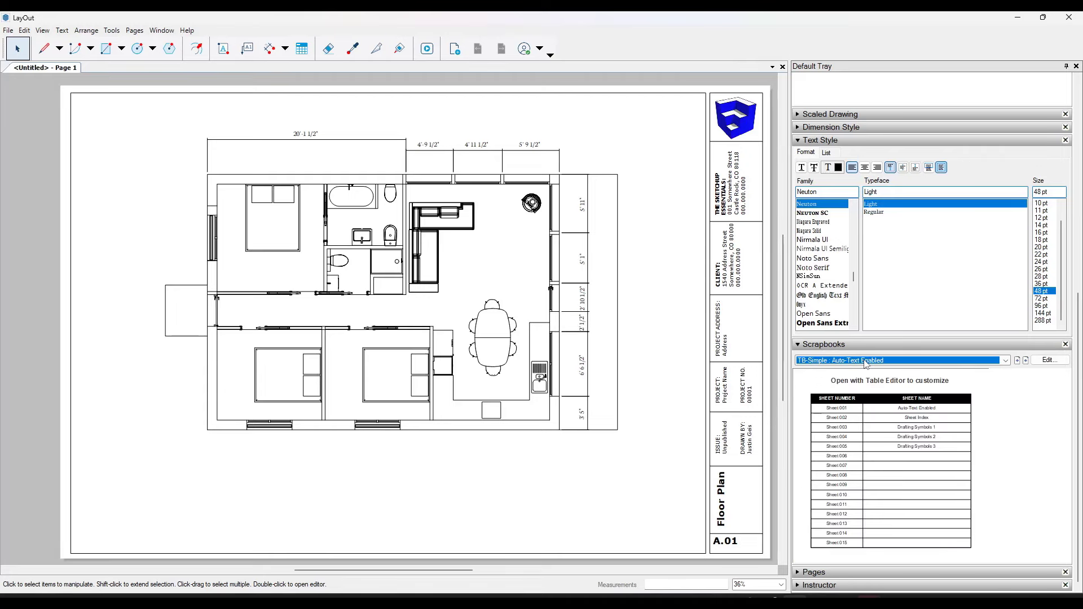
click(867, 364)
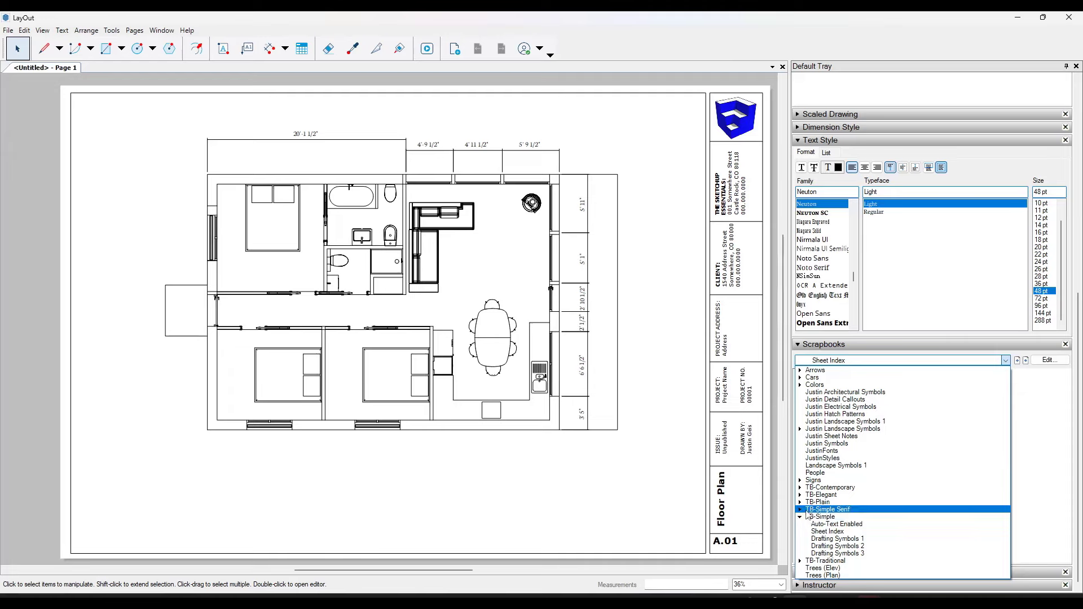
click(800, 512)
scroll(863, 361, up, 5)
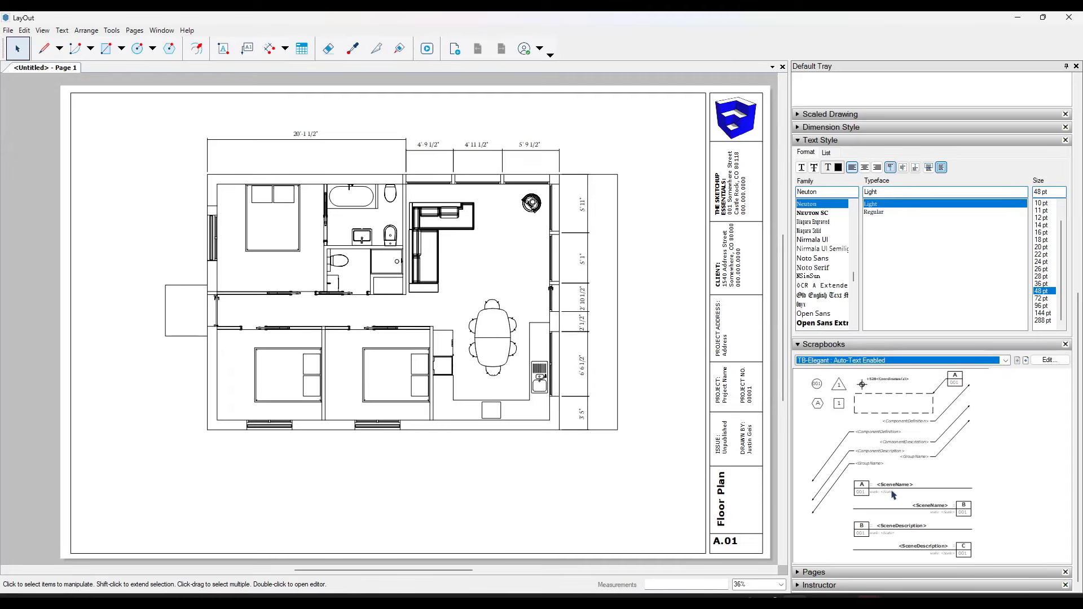
Step: Place the B <SceneName> drawing title from the TB-Elegant scrapbook below the floor plan, and enlarge it
click(252, 477)
scroll(253, 477, up, 5)
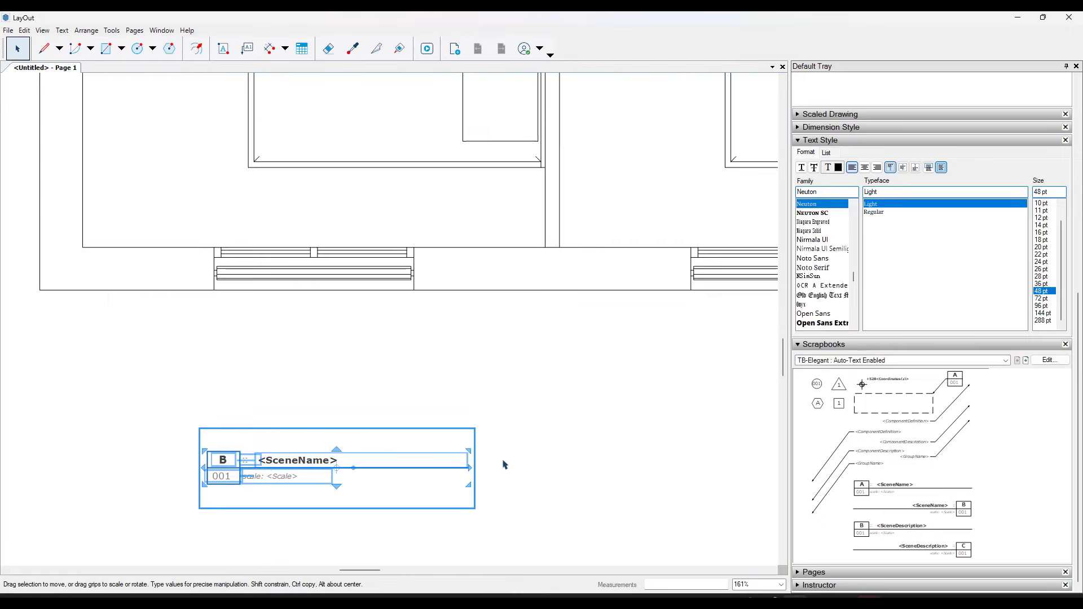
scroll(503, 464, down, 3)
drag(353, 467, 374, 459)
scroll(338, 483, up, 4)
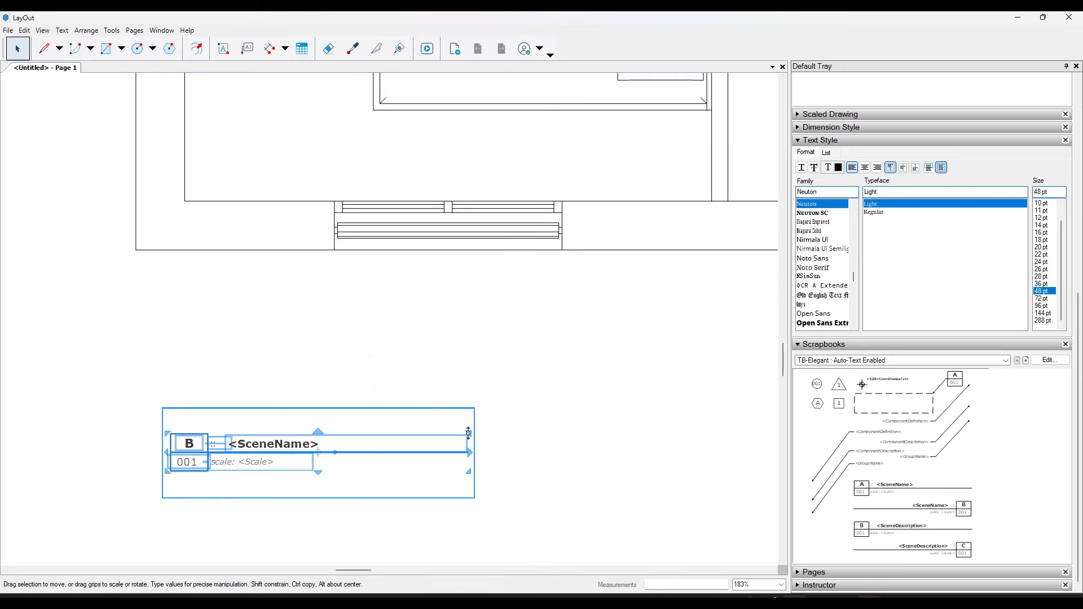
drag(470, 432, 680, 366)
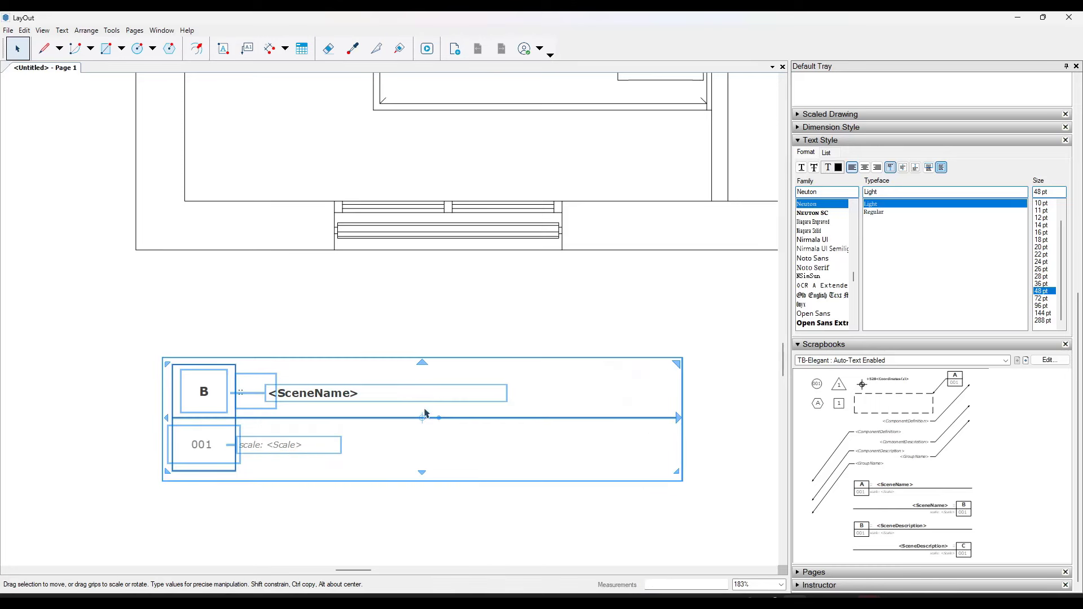
click(530, 310)
scroll(401, 426, down, 3)
scroll(357, 401, up, 2)
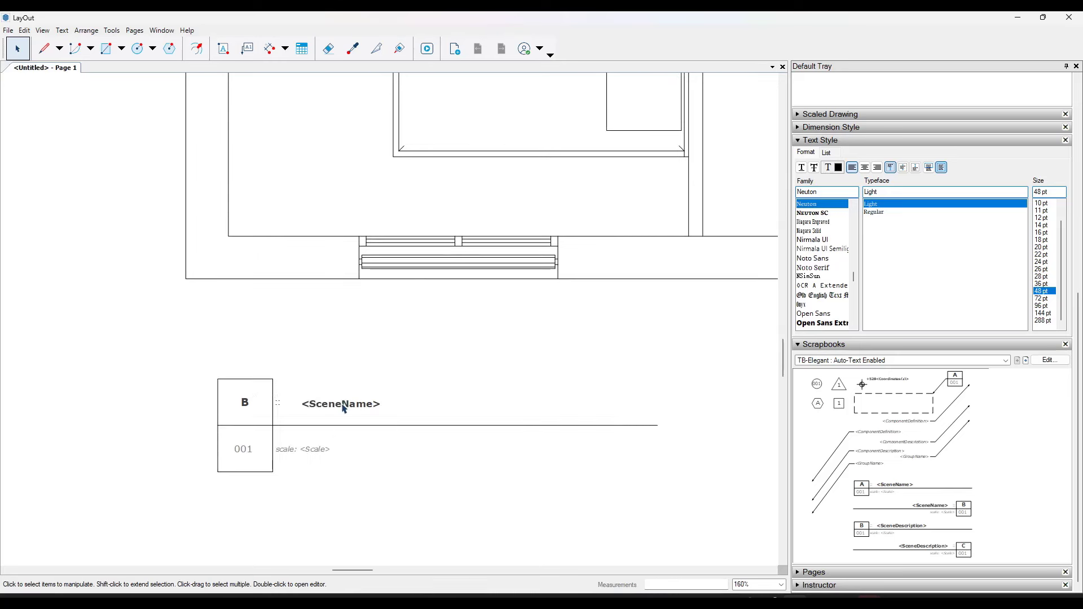
Step: Replace the <SceneName> text in the drawing title with Floor Plan
click(343, 404)
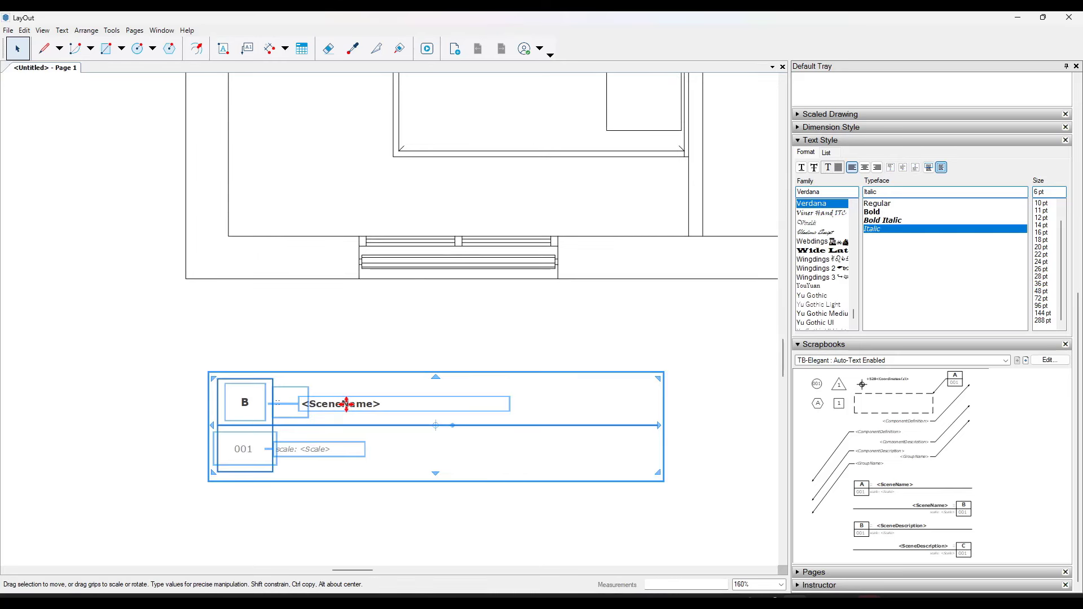
double_click(347, 403)
double_click(346, 404)
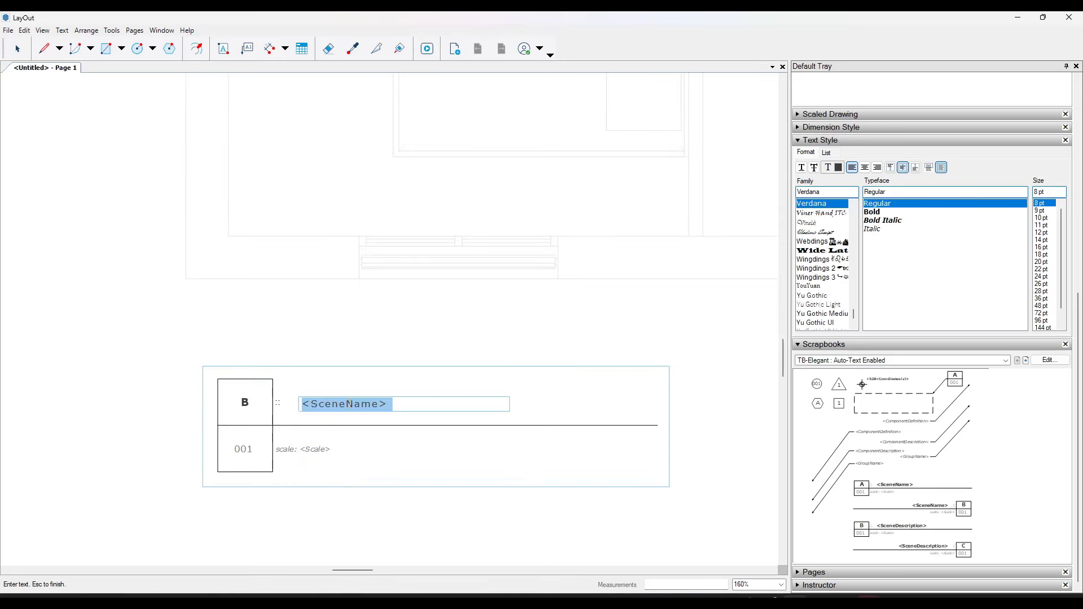
text(Floor Plan)
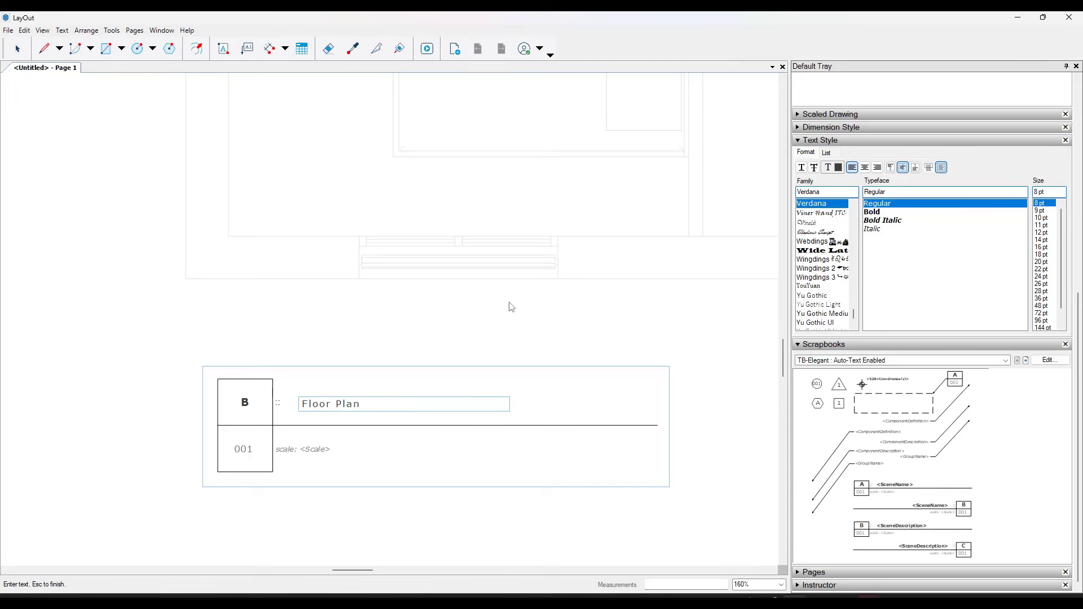
key(Escape)
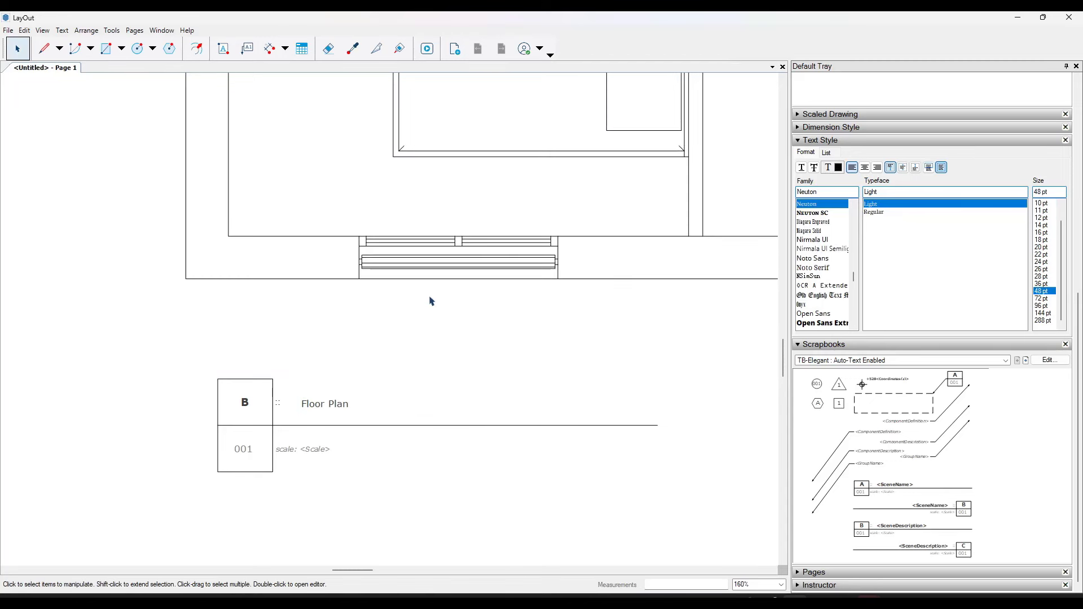
Step: Open the scale text of the drawing title for editing
double_click(315, 457)
double_click(313, 454)
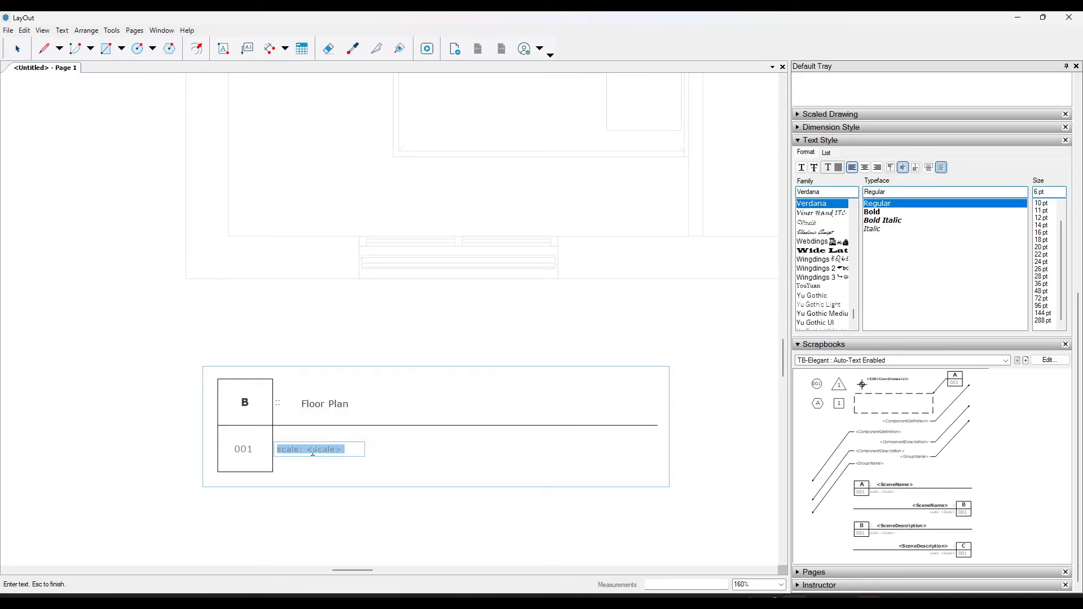
click(312, 449)
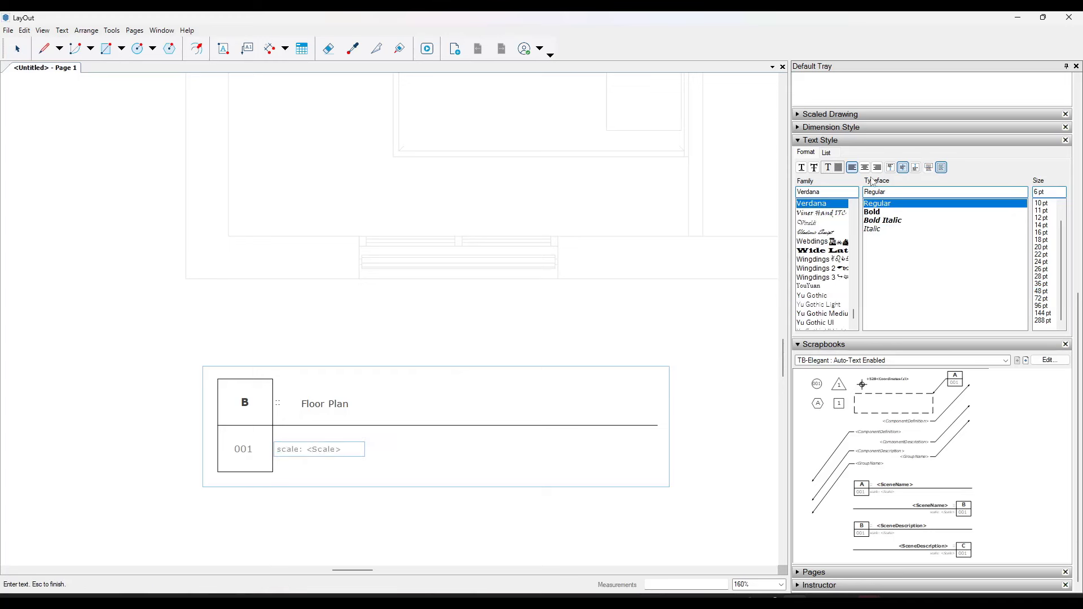
Step: Unlock the SketchUp Viewport layer and select the floor plan viewport to check its scale
click(798, 141)
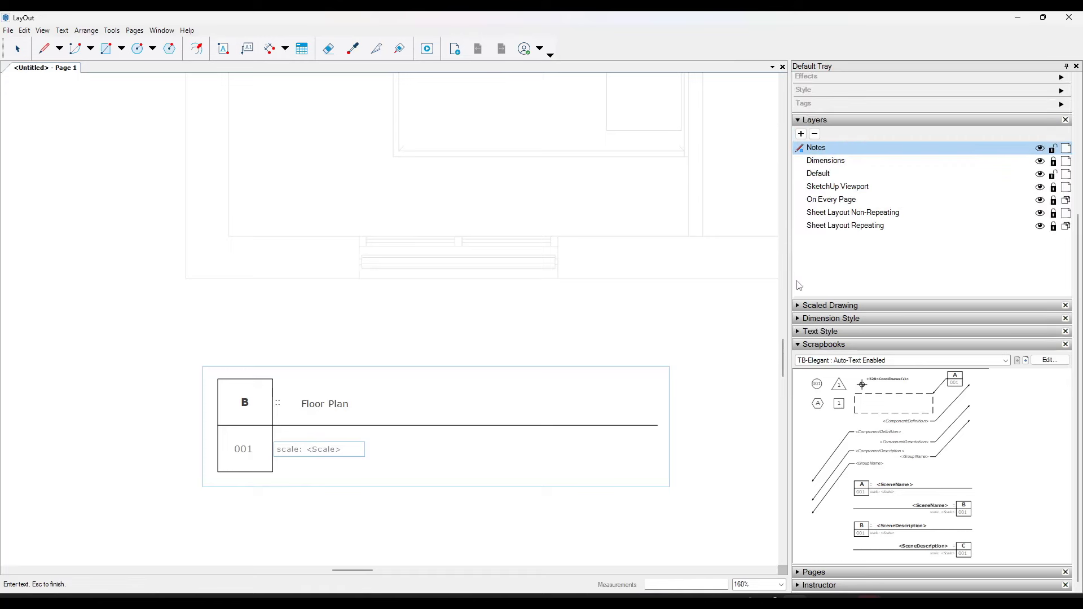
click(800, 305)
click(800, 305)
click(797, 121)
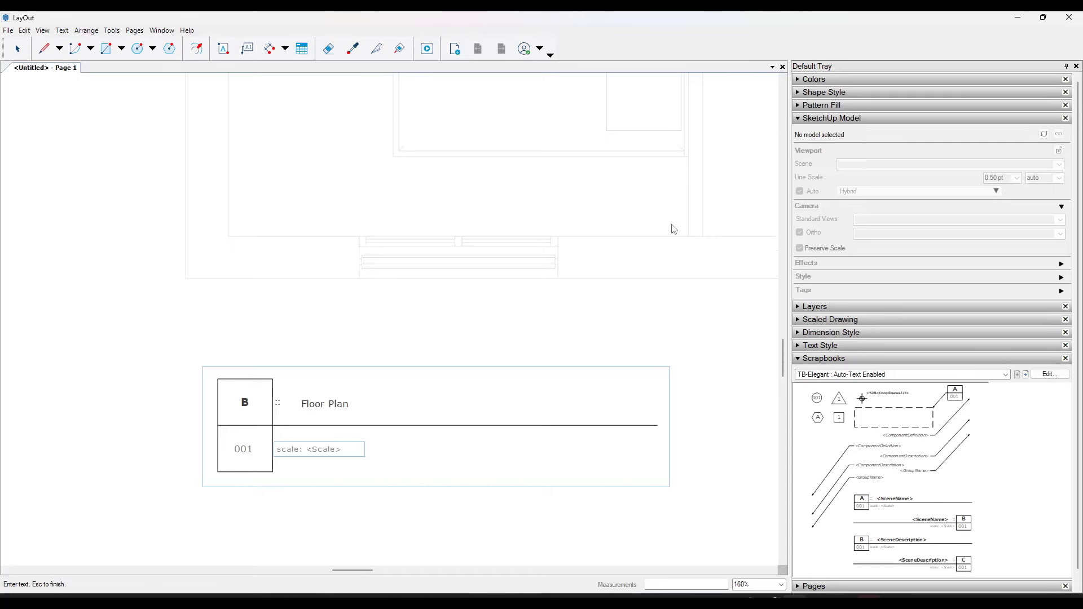
click(632, 228)
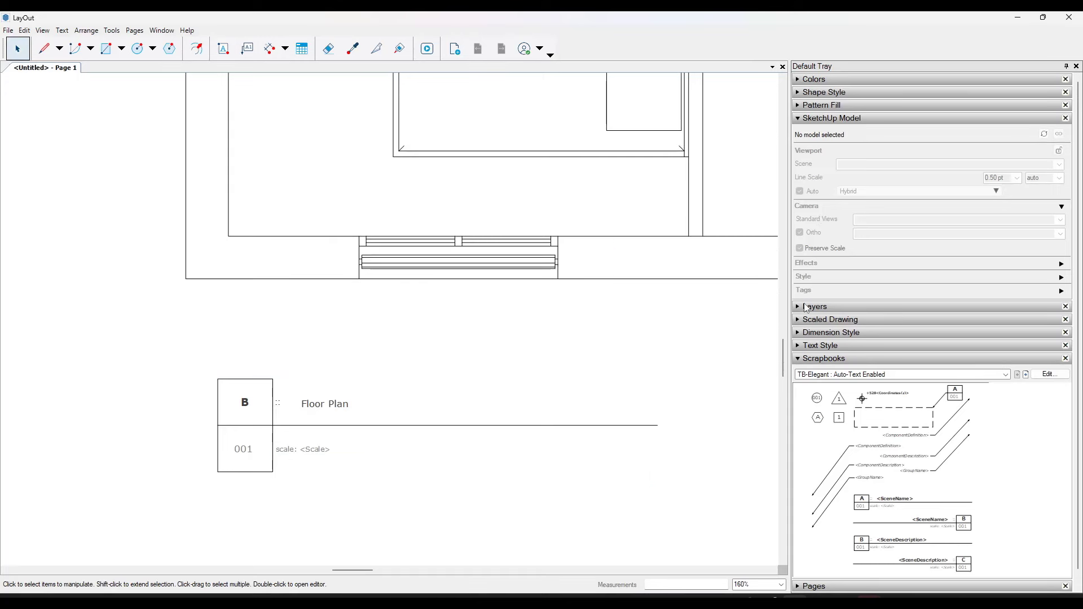
click(807, 307)
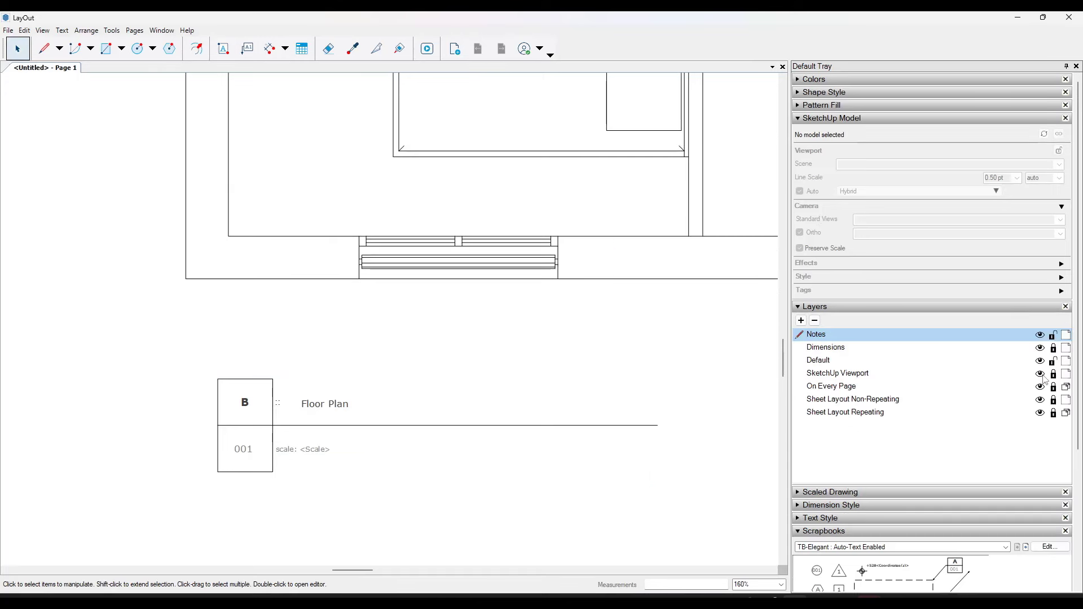
click(1053, 374)
click(663, 282)
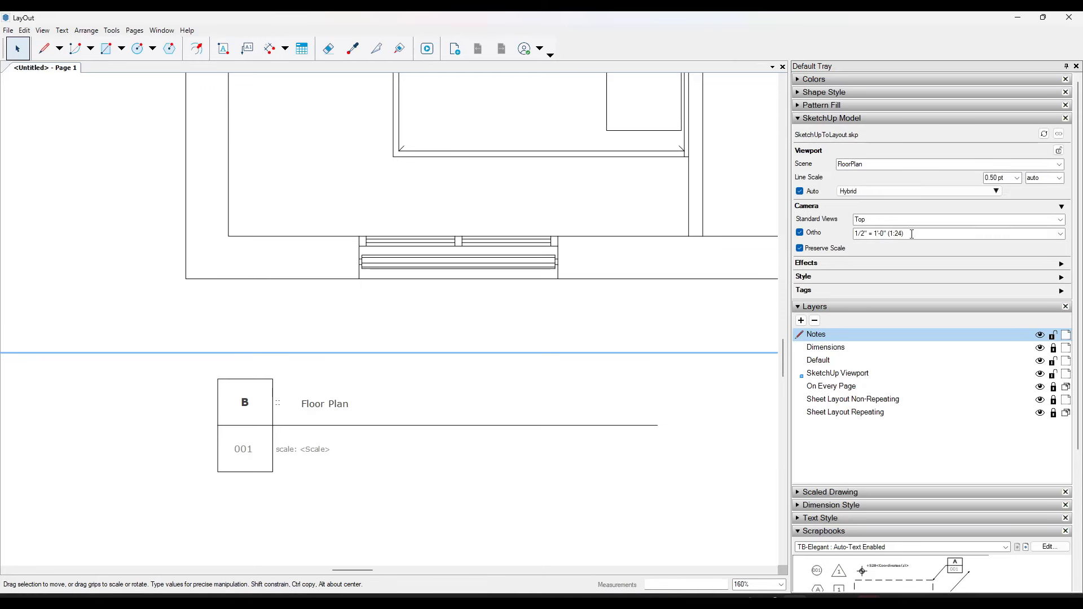
Step: Lock the Default layer and complete the drawing title with number 1, sheet A01 and scale 1/2" = 1'0"
click(1053, 361)
click(343, 415)
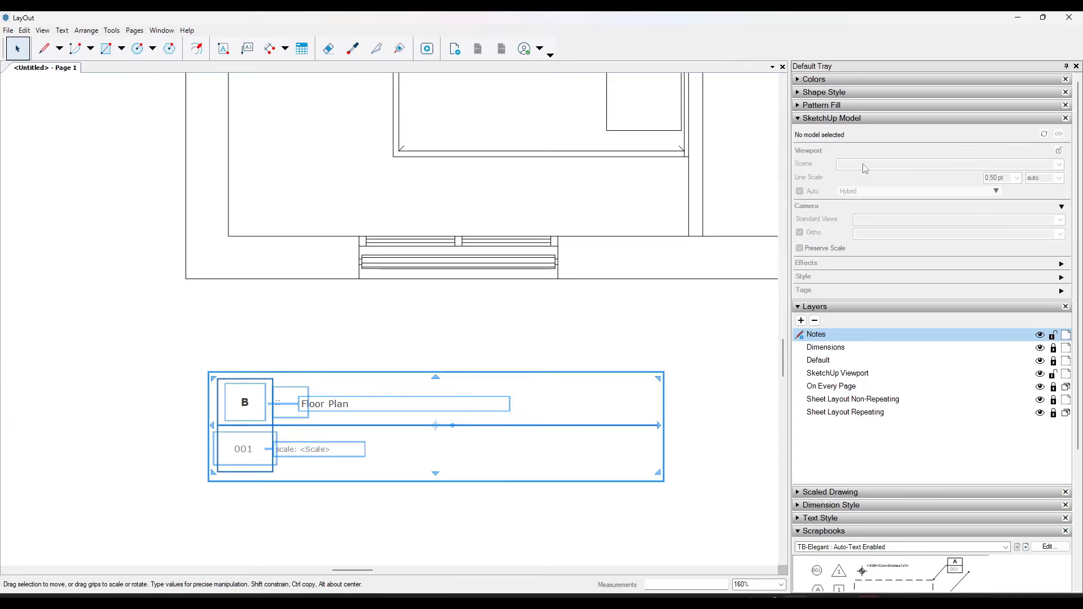
click(798, 119)
click(798, 130)
click(387, 326)
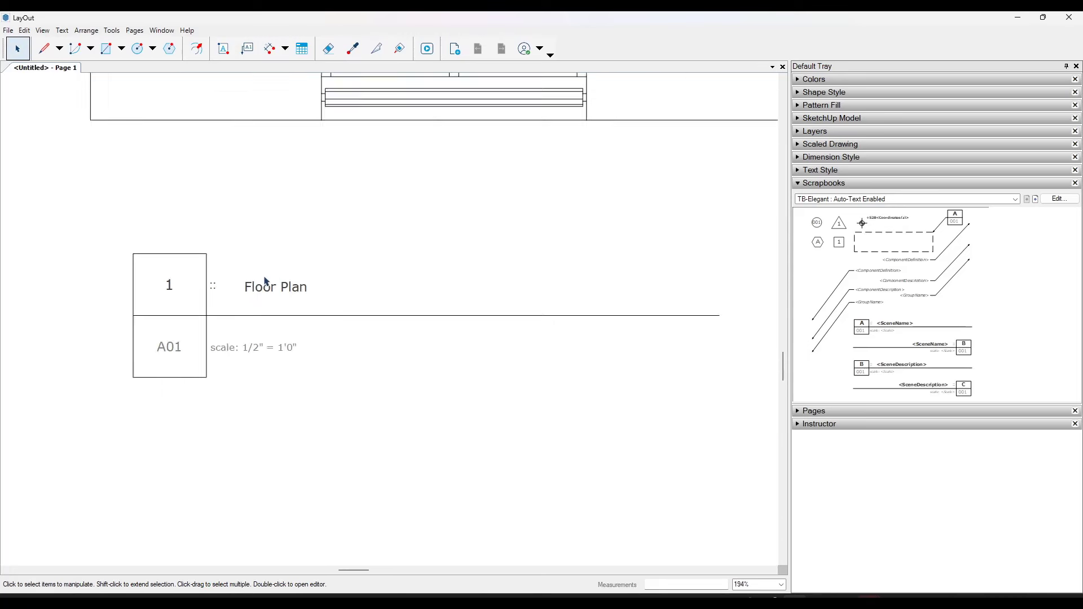
Step: Sample the light Neuton text style from the JustinFonts scrapbook and apply it to the Floor Plan drawing title
scroll(322, 293, down, 2)
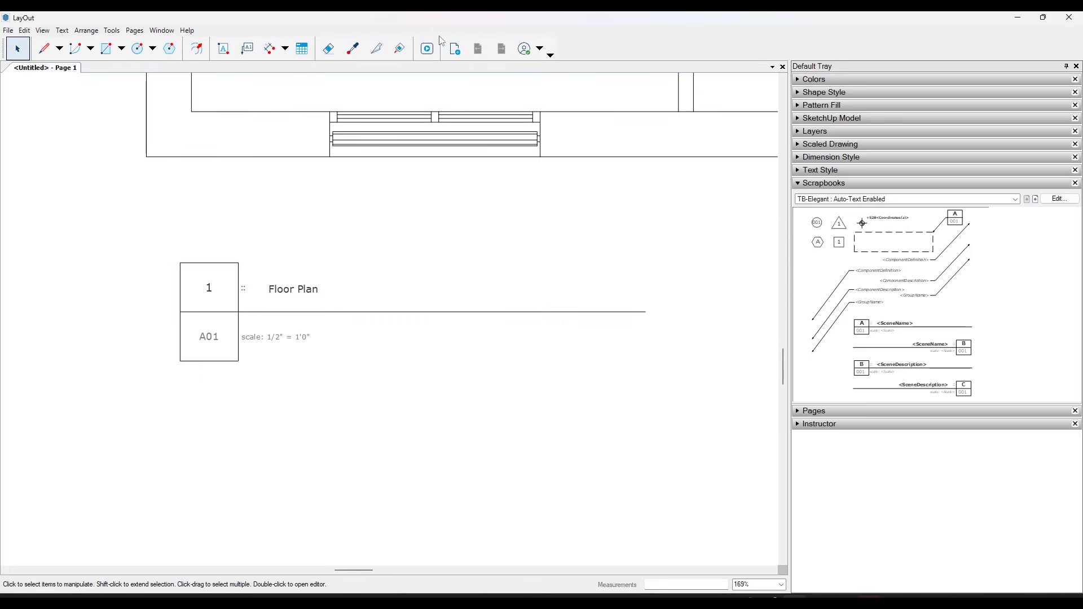
click(352, 48)
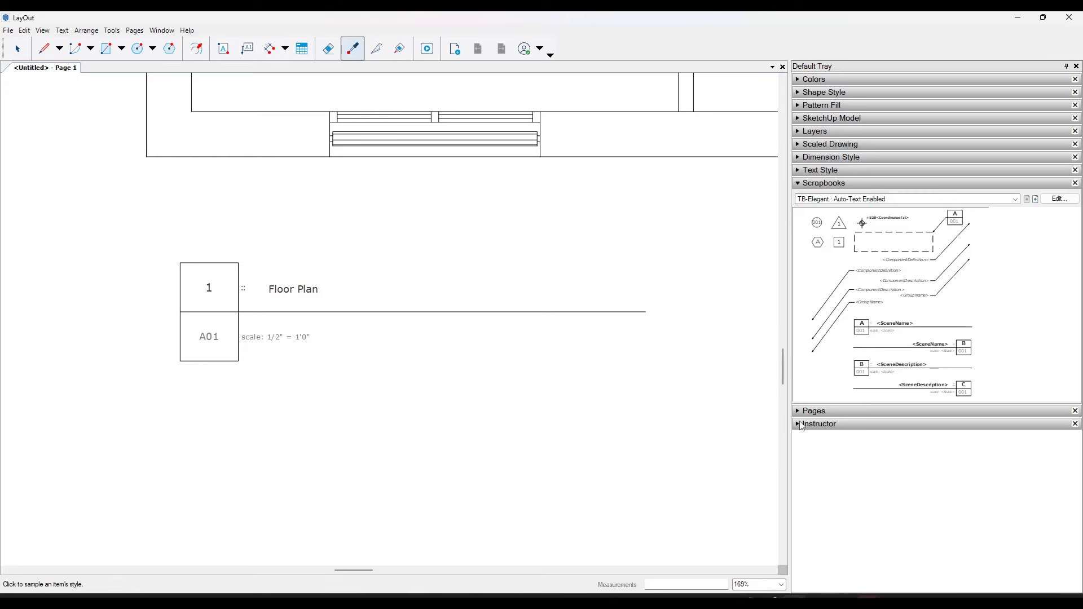
click(853, 201)
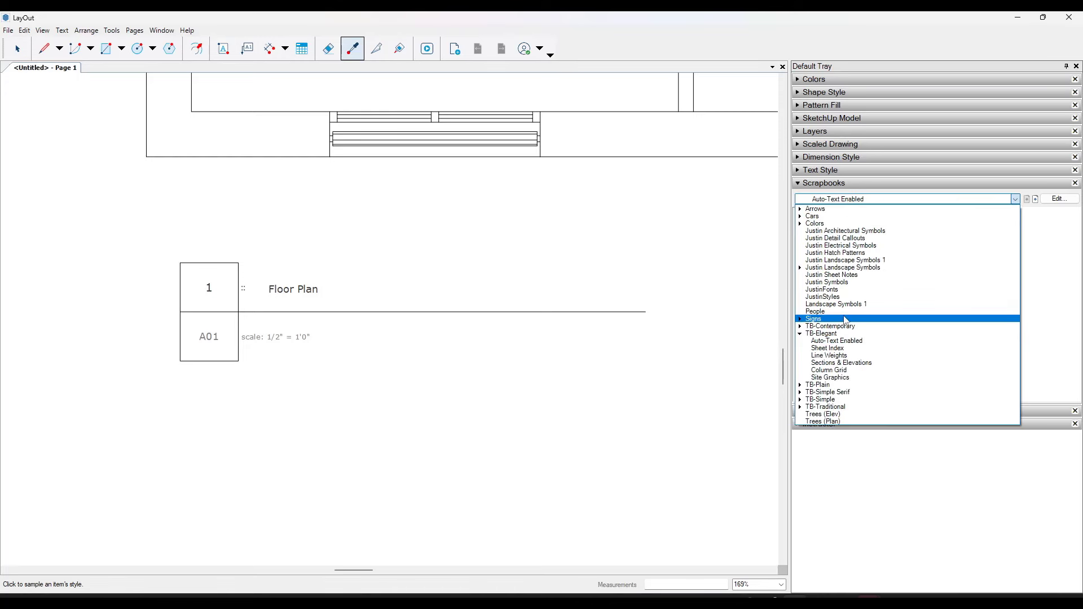
click(838, 291)
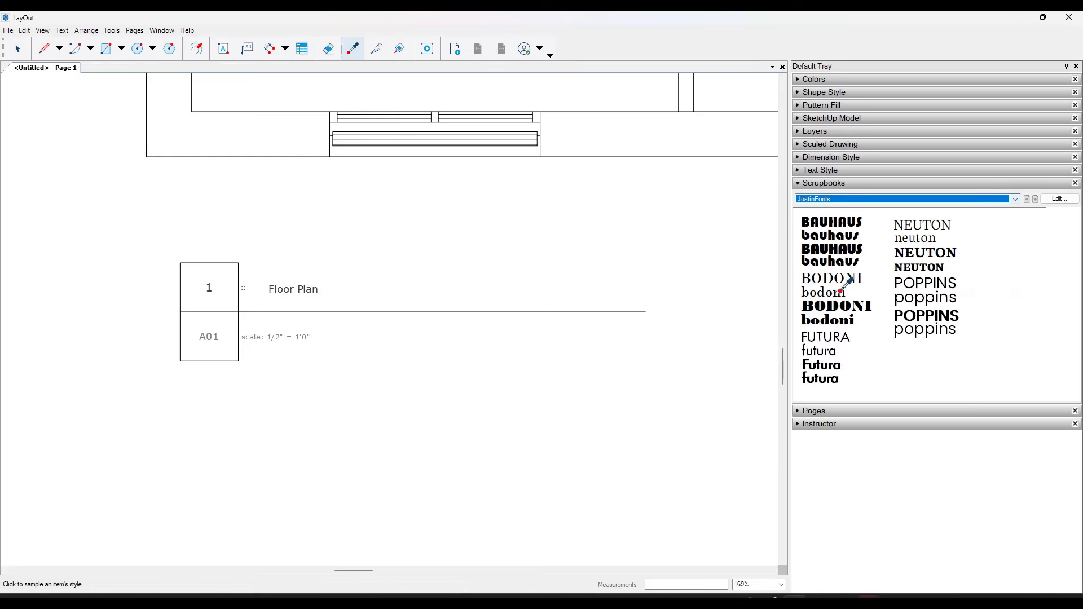
click(915, 223)
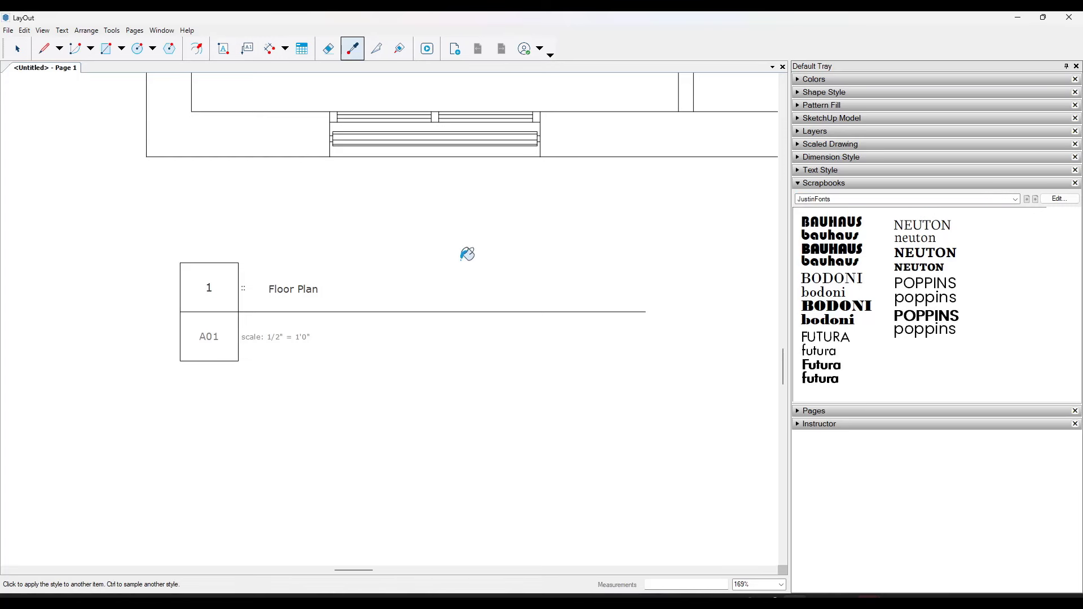
click(300, 288)
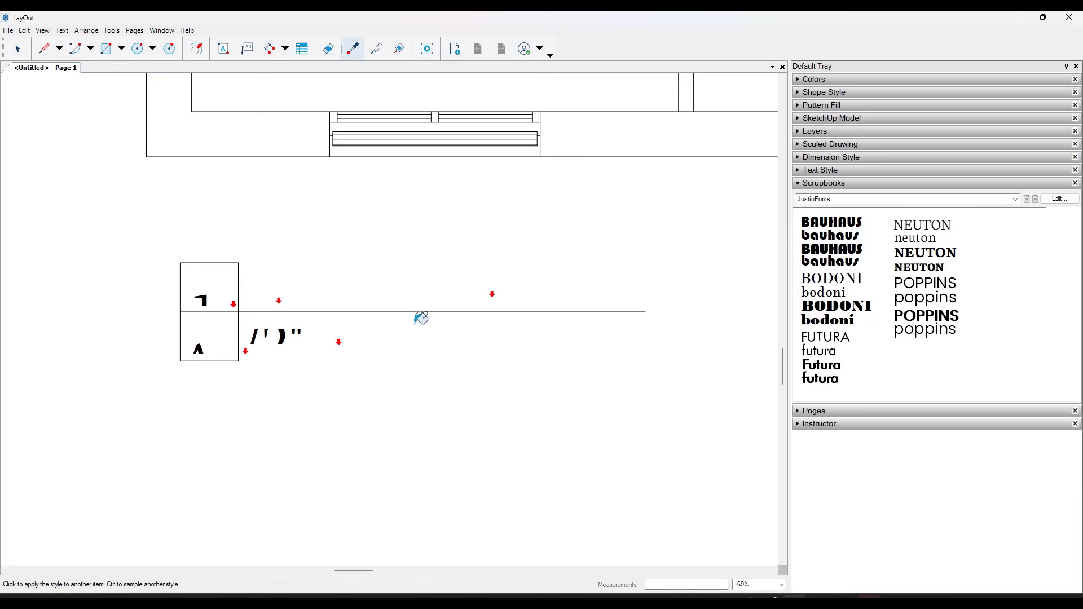
Step: Select the whole drawing title and set its text size to 20 pt
key(space)
drag(101, 216, 734, 463)
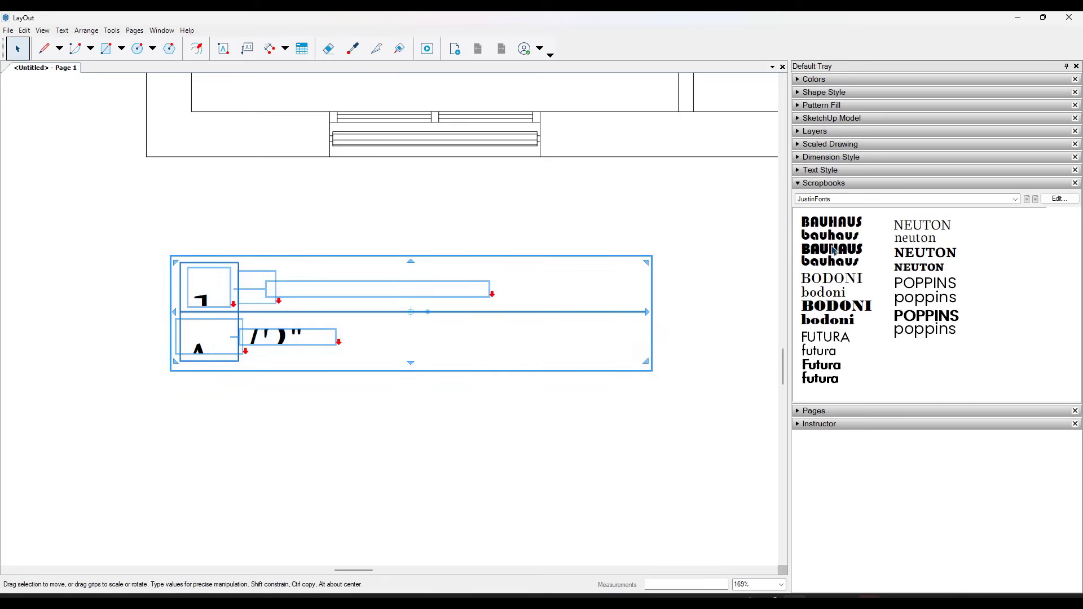
click(800, 170)
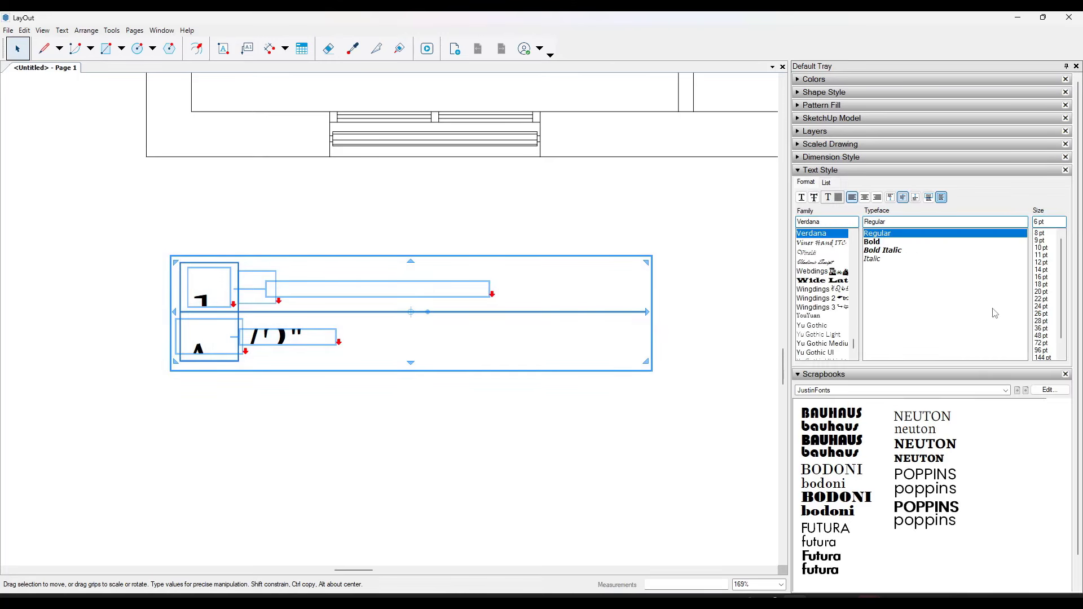
click(1043, 255)
click(1042, 277)
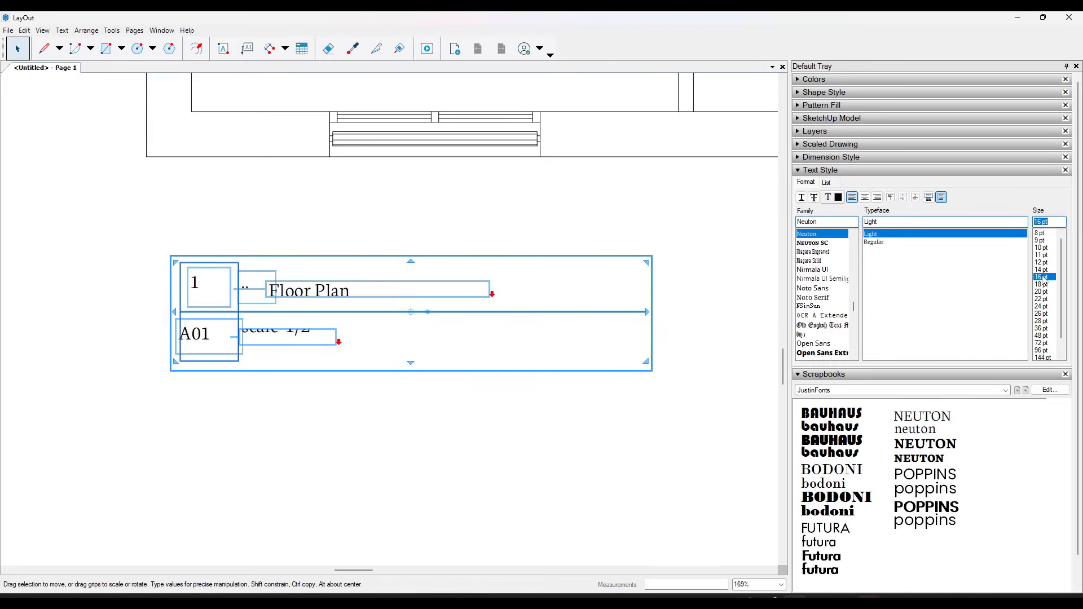
click(1043, 285)
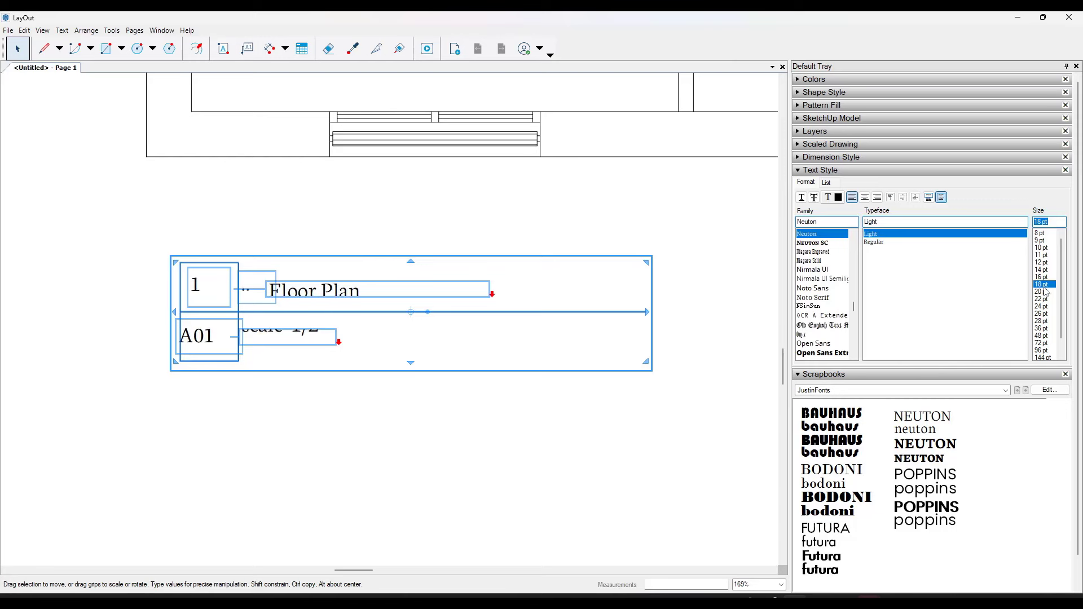
click(1043, 291)
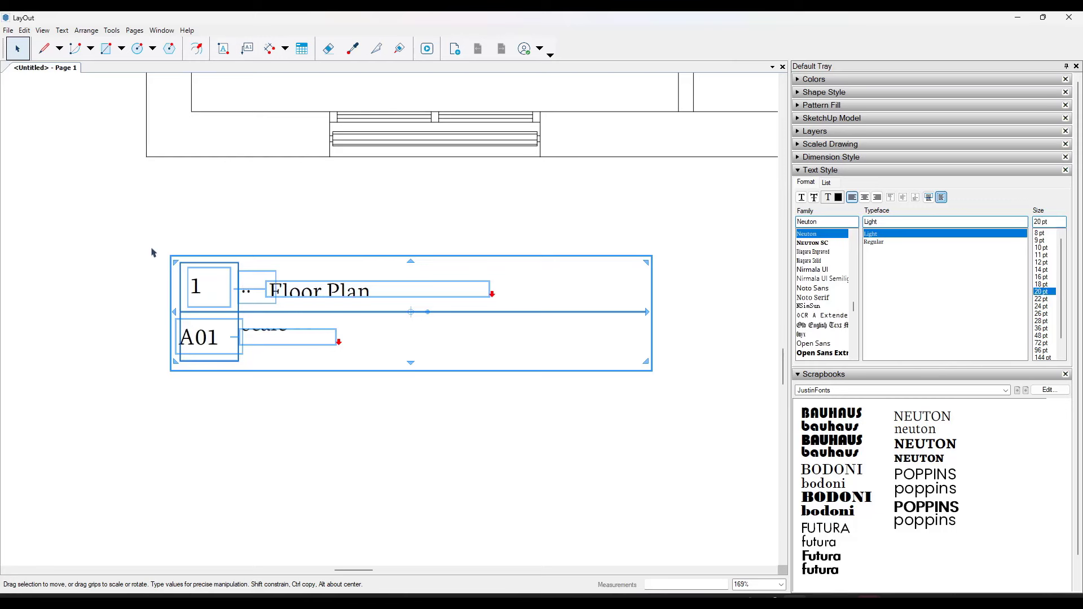
Step: Open the drawing title group and centre-align the number 1 and the sheet reference A01 in their boxes
click(166, 239)
click(198, 287)
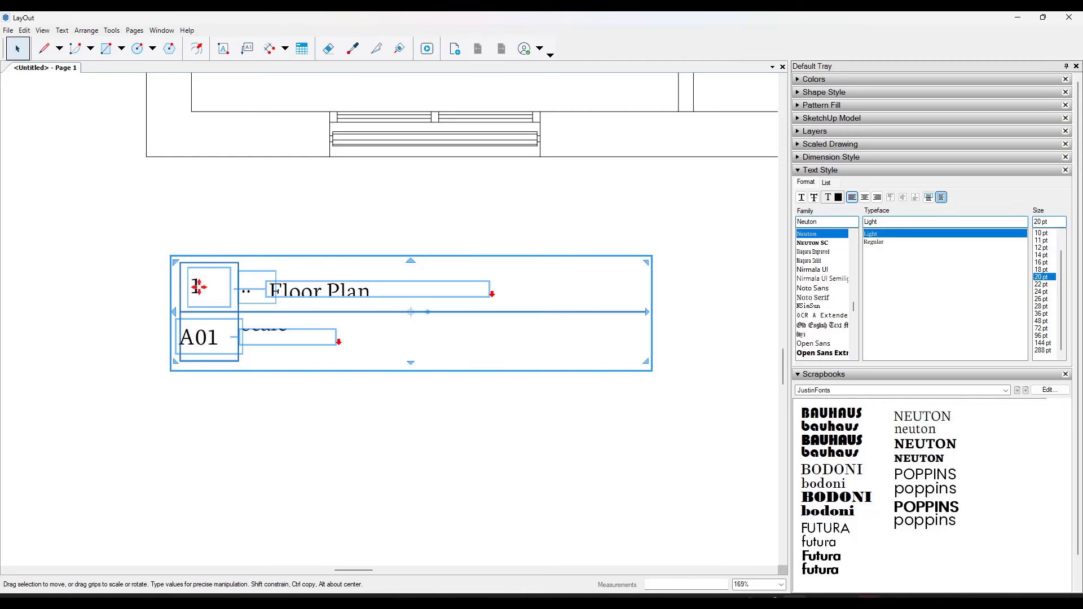
double_click(199, 288)
click(197, 286)
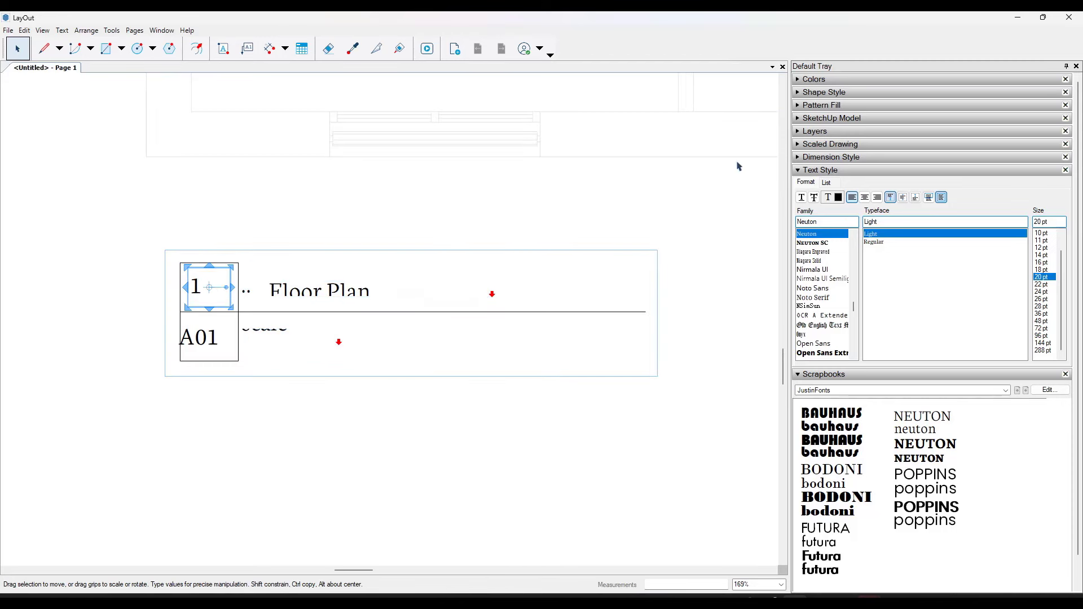
click(864, 196)
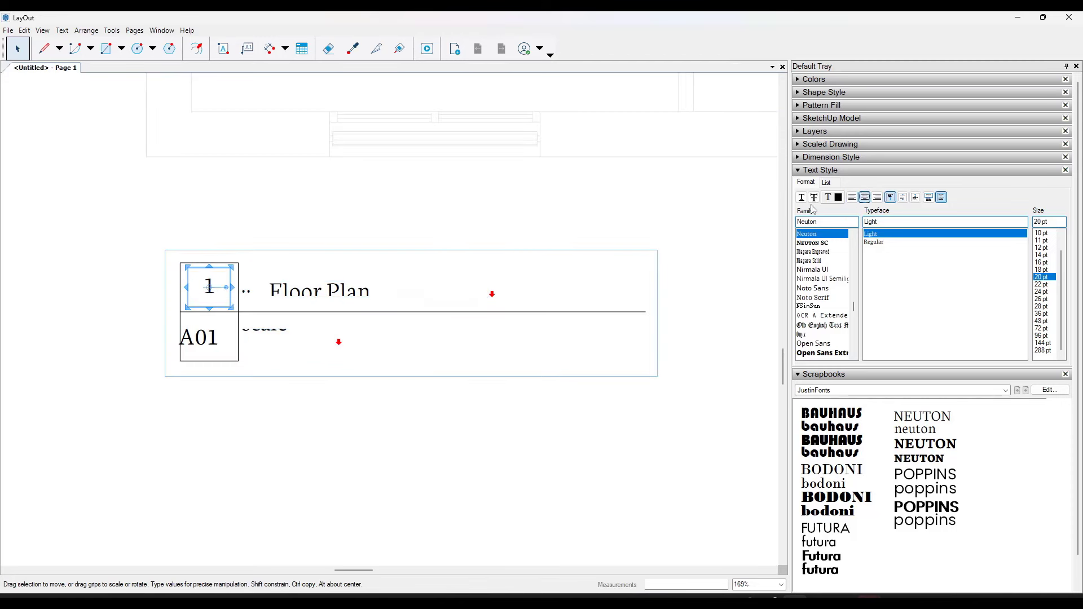
click(198, 337)
click(864, 196)
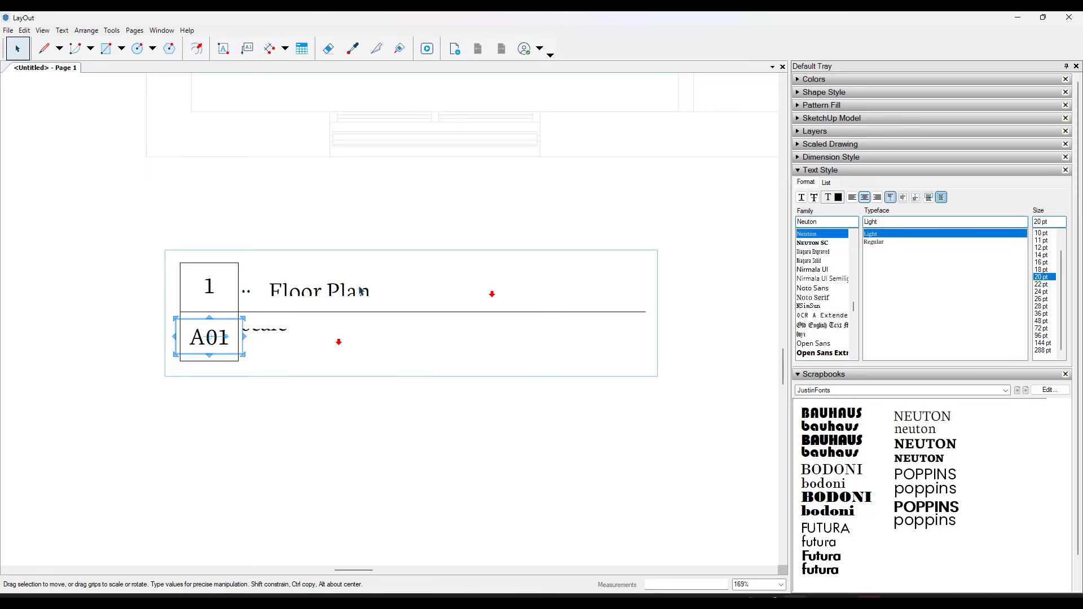
Step: Reposition the Floor Plan label above the title line and explode it into separate text and leader
click(361, 288)
drag(372, 286, 361, 299)
drag(490, 285, 616, 264)
key(ctrl+z)
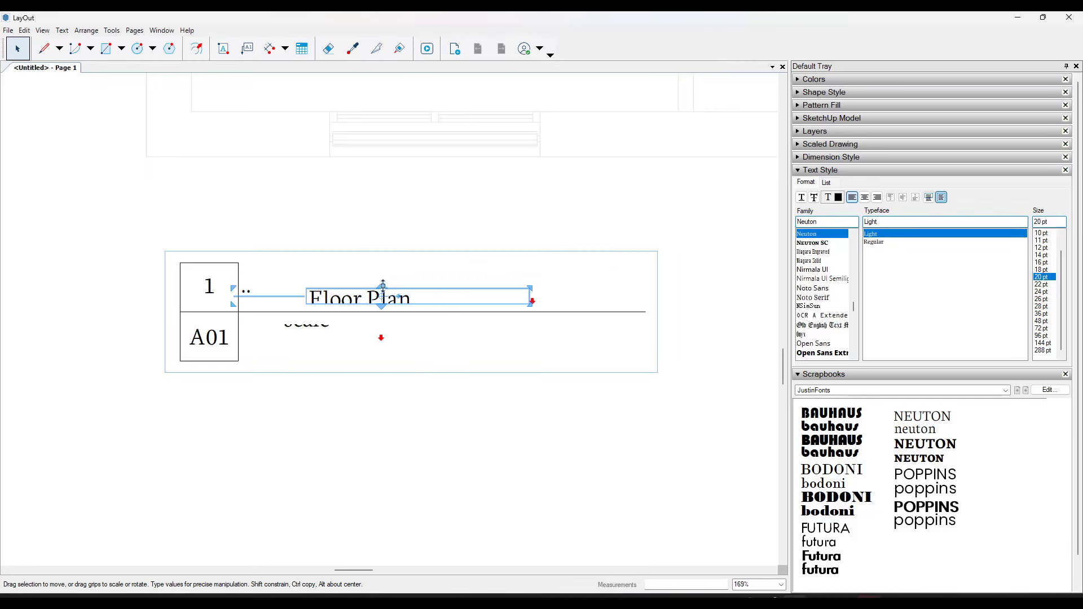
drag(379, 292, 379, 281)
right_click(343, 282)
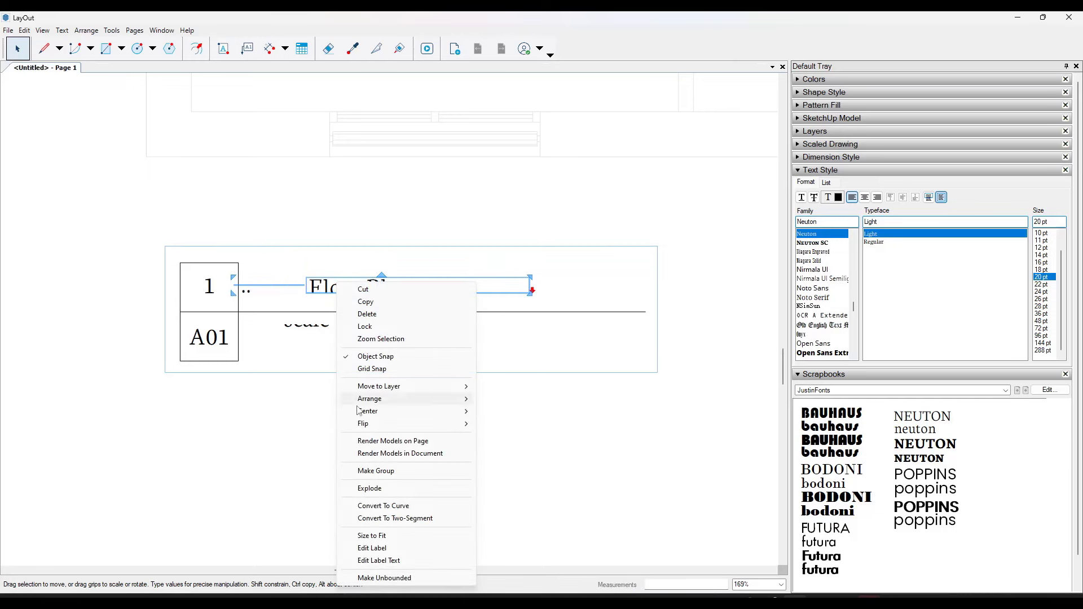
click(366, 491)
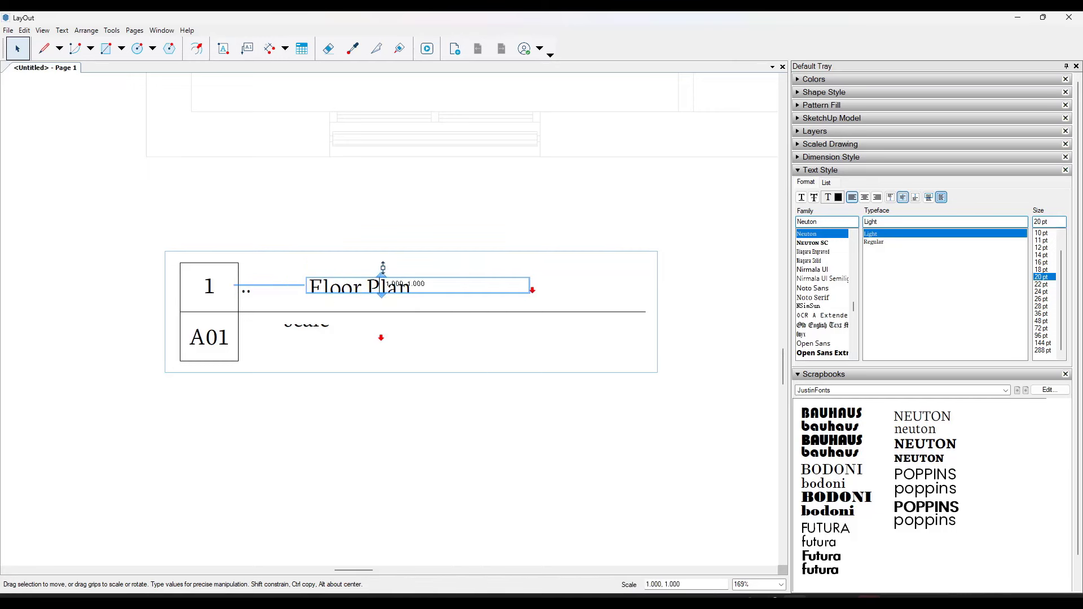
Step: Enlarge the Floor Plan text box to fit its text and move it closer to the number box
drag(381, 274, 364, 253)
click(372, 225)
drag(330, 292, 315, 297)
Step: Enlarge the scale text box to fit its text, place it beside the A01 box, and leave the title group
click(372, 336)
right_click(361, 337)
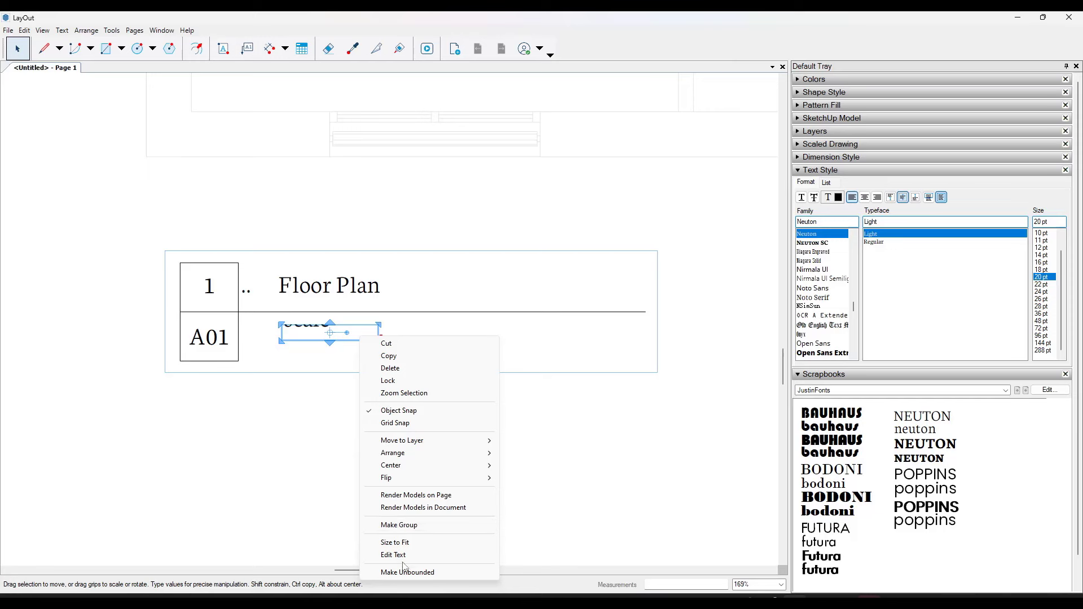
key(Escape)
drag(379, 340, 570, 369)
drag(313, 347, 273, 342)
click(299, 372)
scroll(169, 338, down, 4)
click(170, 327)
Step: Rename Page 1 as Floor Plan
scroll(172, 350, down, 7)
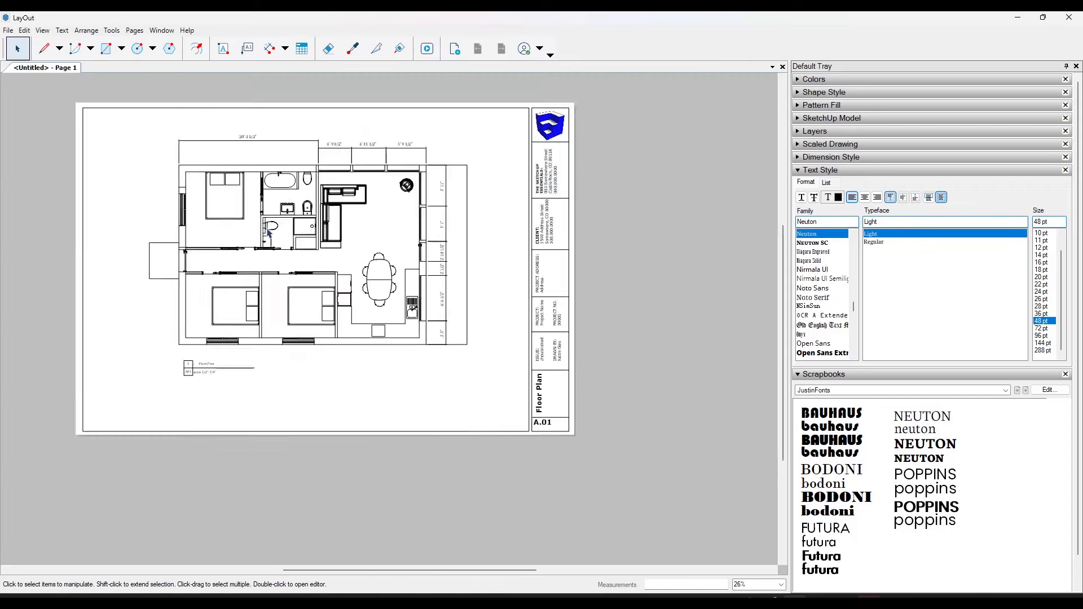
middle_drag(436, 200, 512, 207)
scroll(514, 208, up, 1)
scroll(543, 220, up, 1)
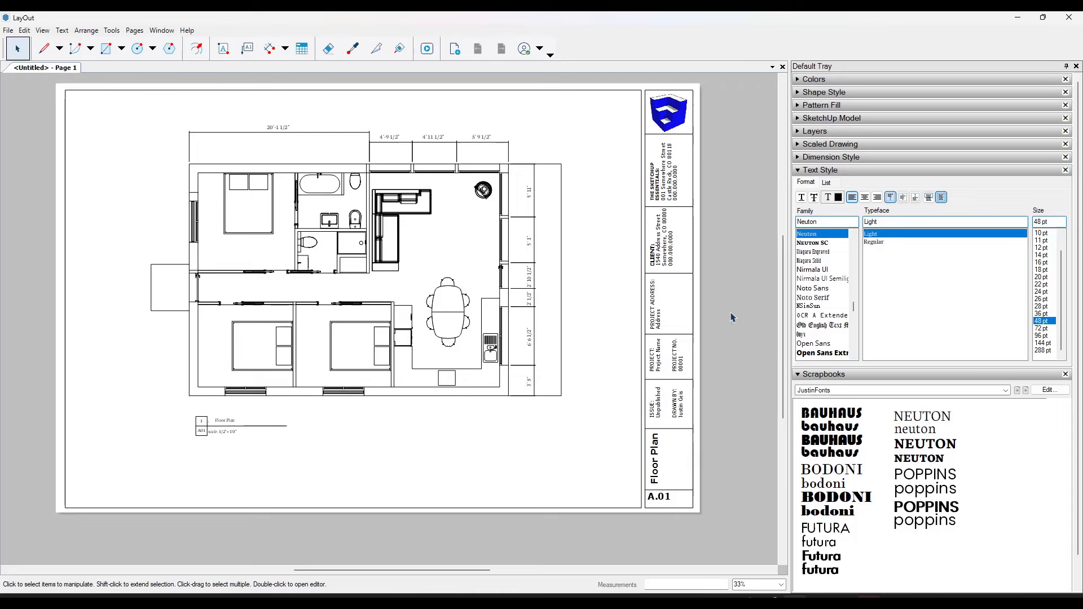
click(799, 374)
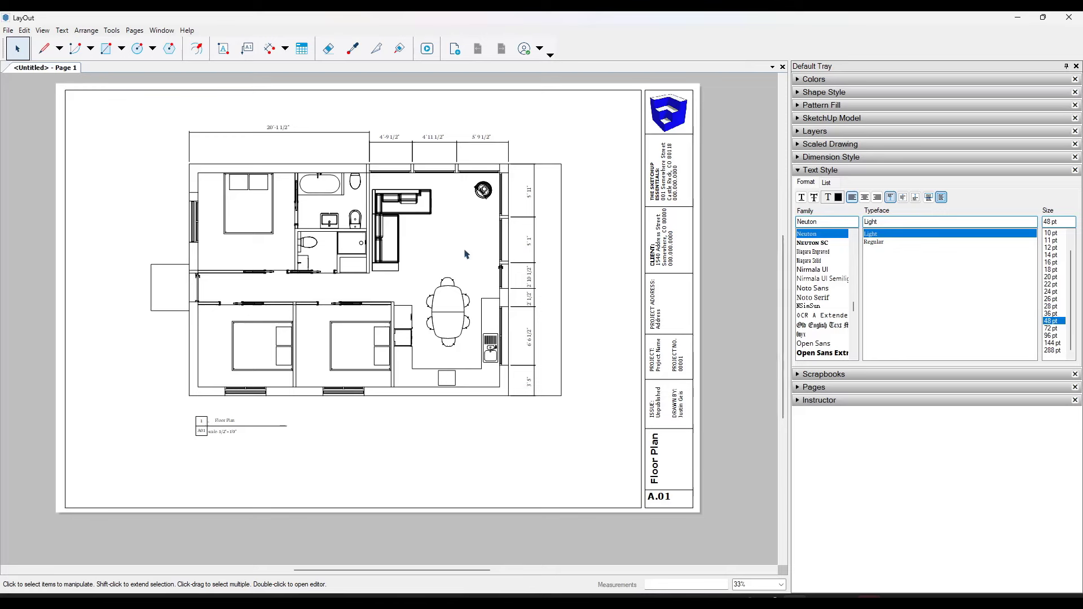
click(799, 389)
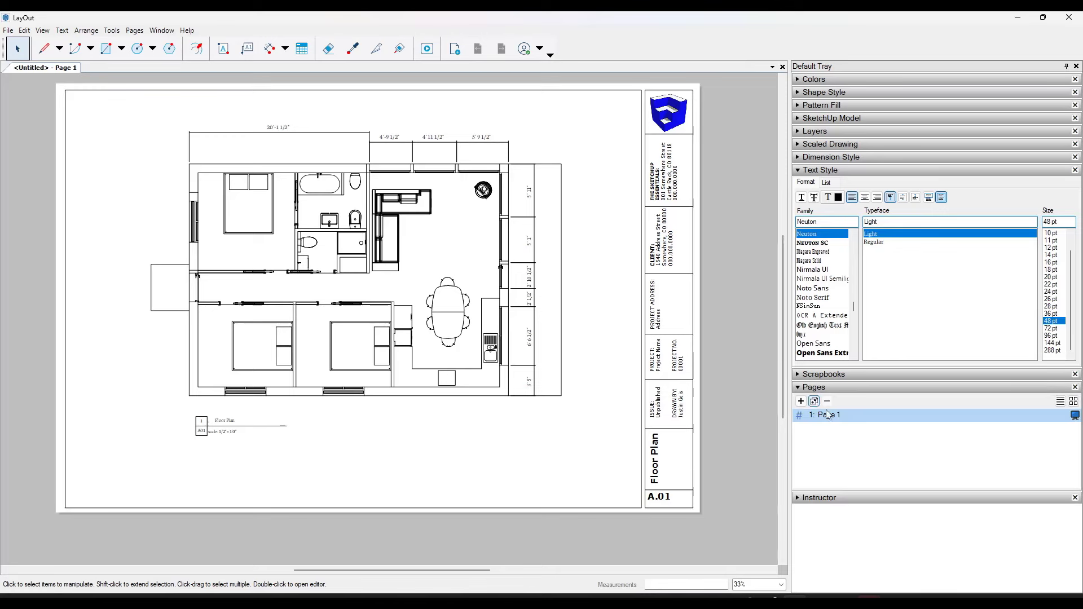
double_click(837, 415)
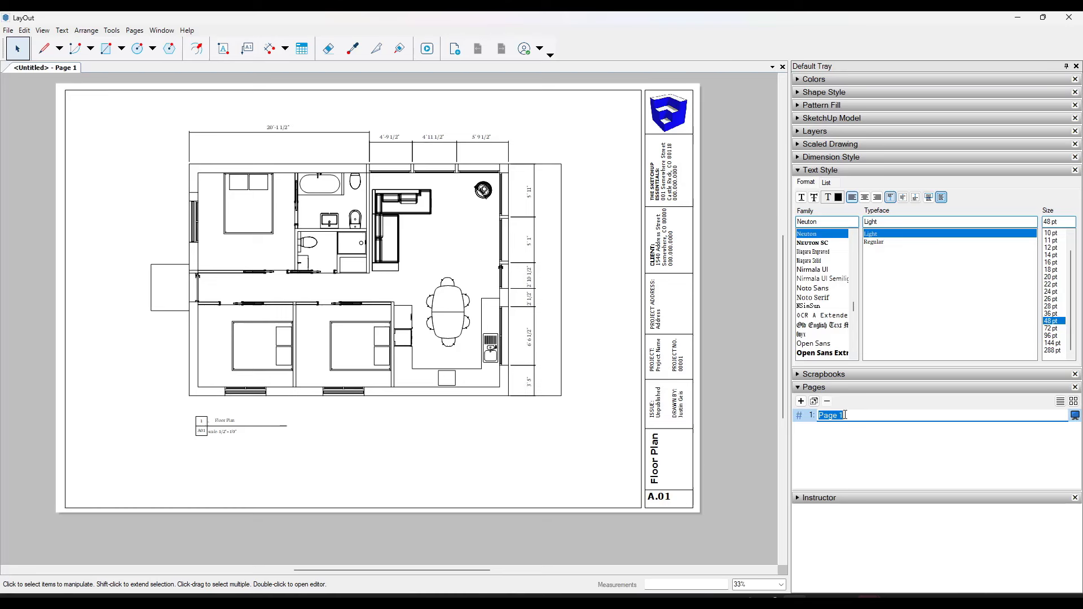
text(Floor Plan)
key(Return)
Step: Add a new page and name it Elevations
click(800, 401)
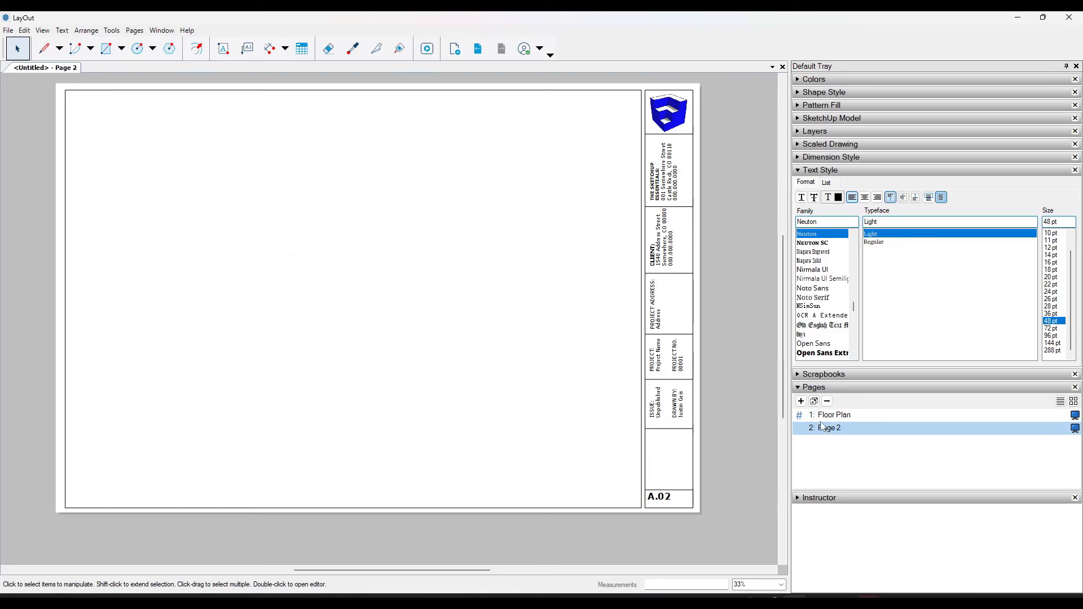
double_click(822, 428)
text(Elevati)
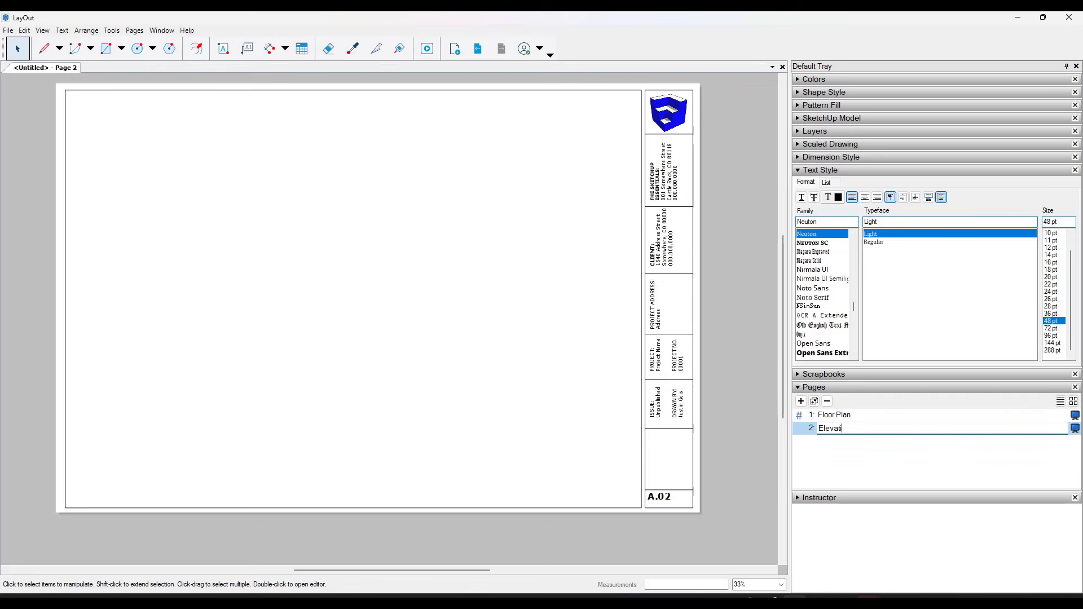
text(ons)
key(Return)
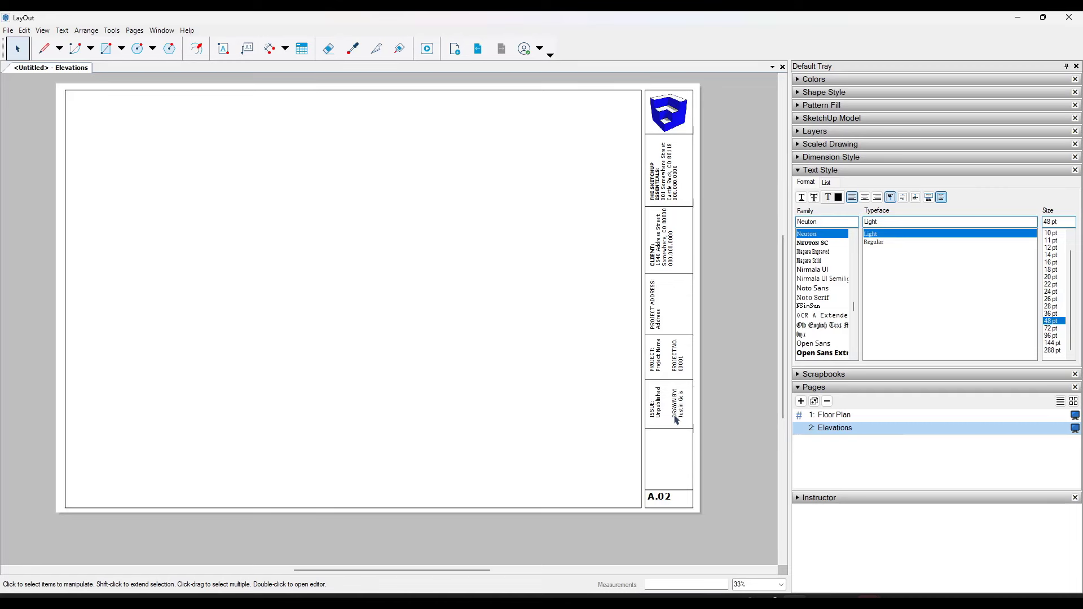
Step: Switch to the SketchUpToLayout model in SketchUp, activate Scene 1 and set the front view
mouse_move(879, 588)
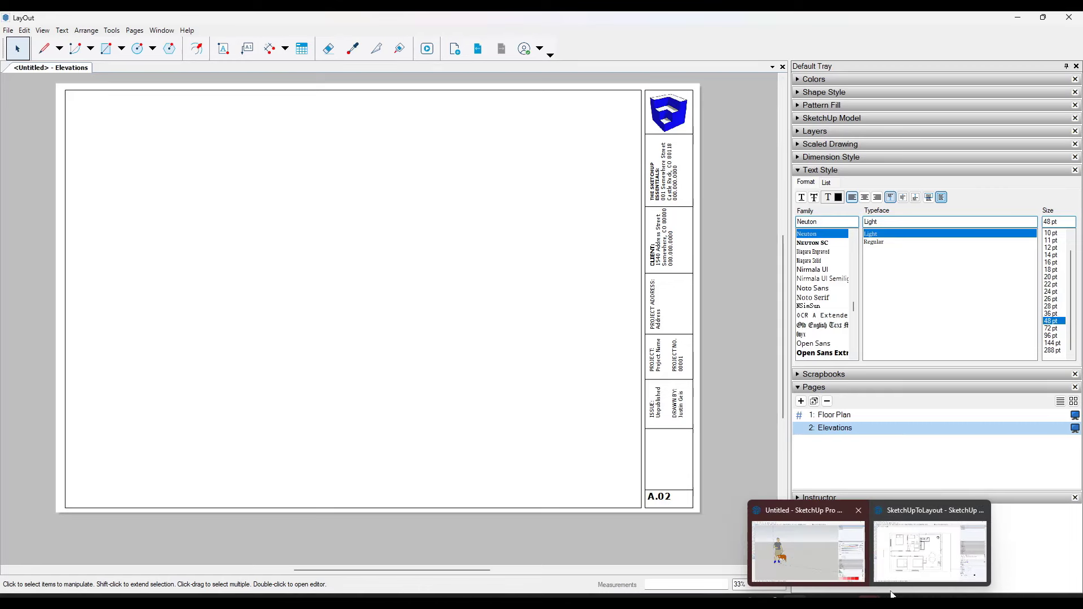
click(902, 556)
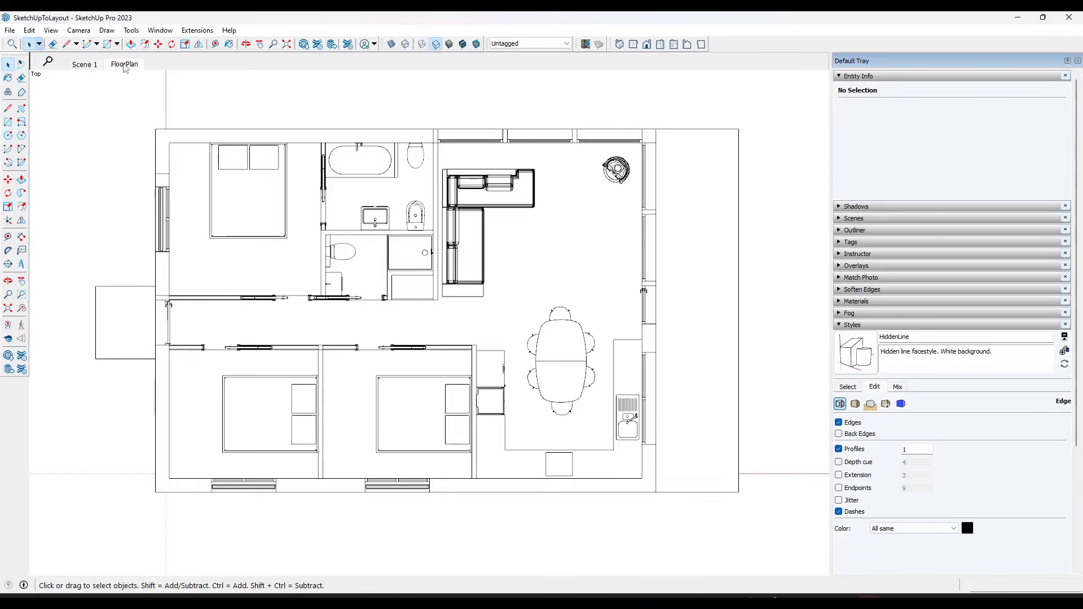
click(92, 66)
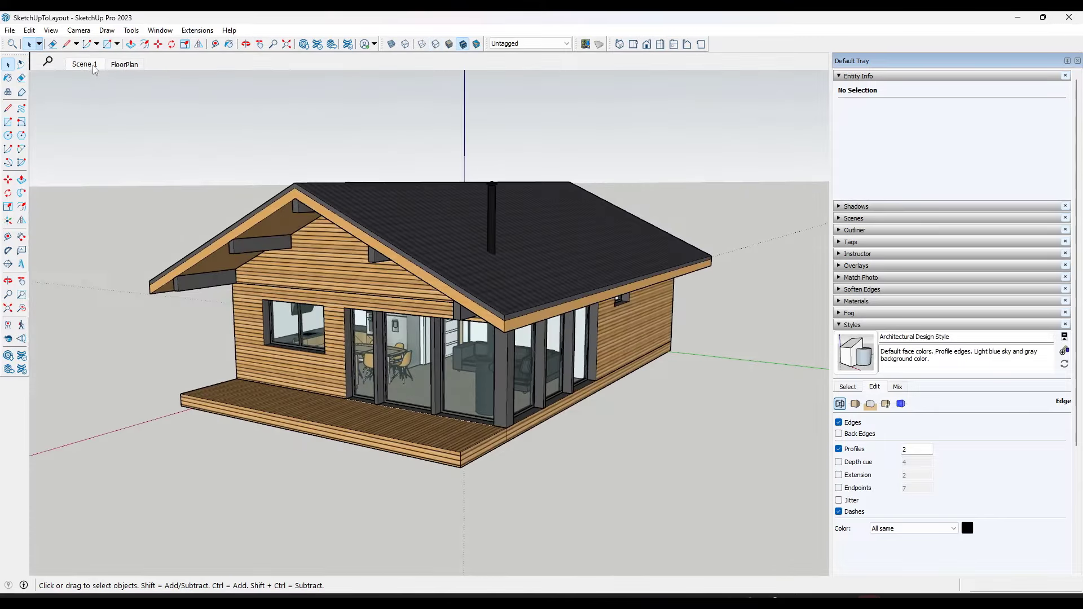
click(647, 47)
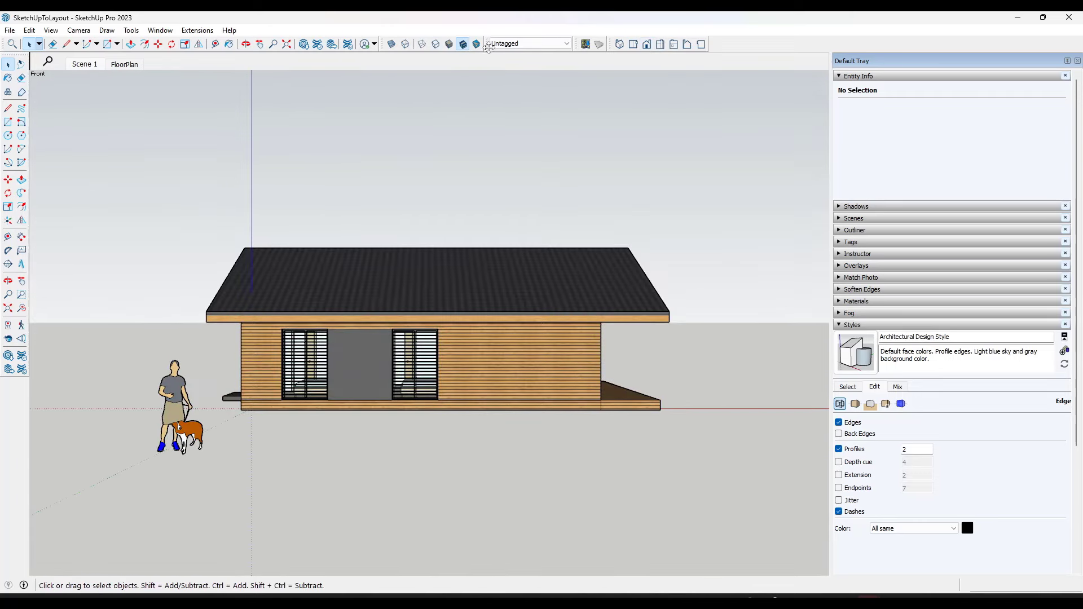
Step: Set the camera to parallel projection and add a new scene for the front elevation
click(79, 32)
click(97, 86)
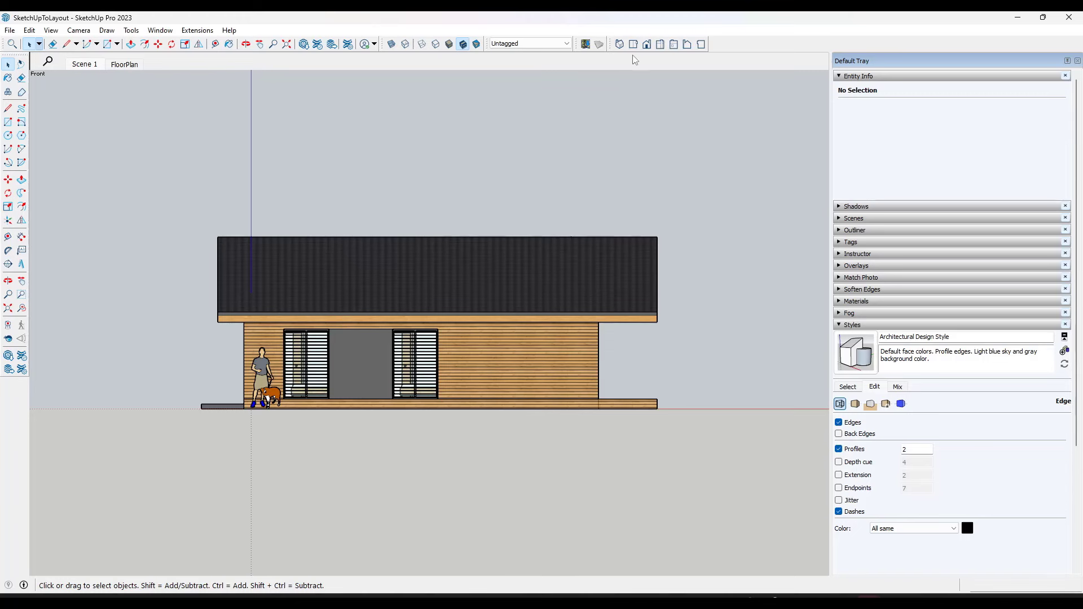
right_click(124, 69)
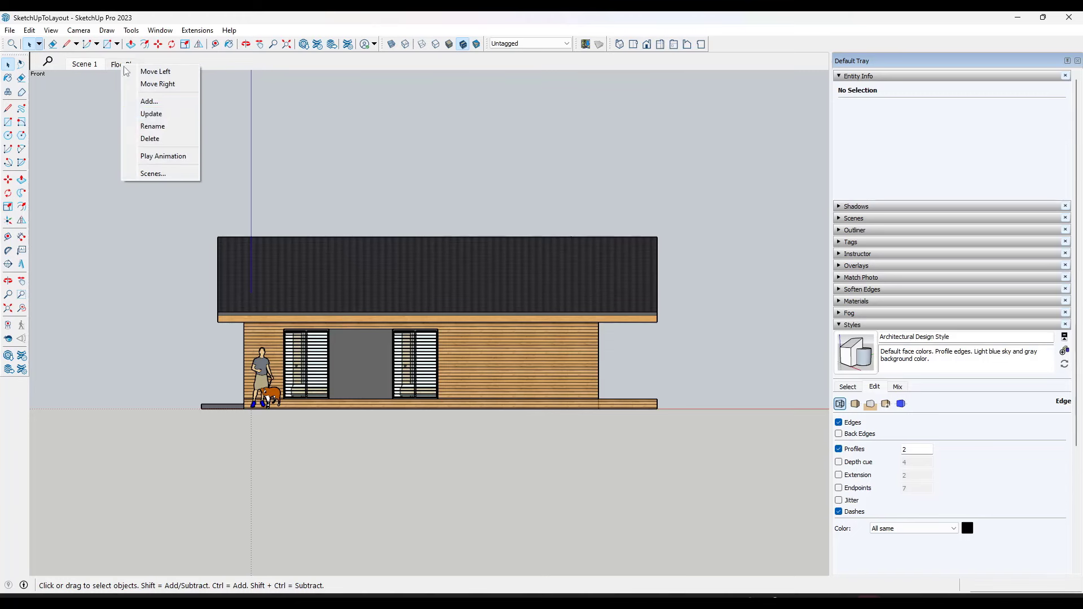
click(142, 99)
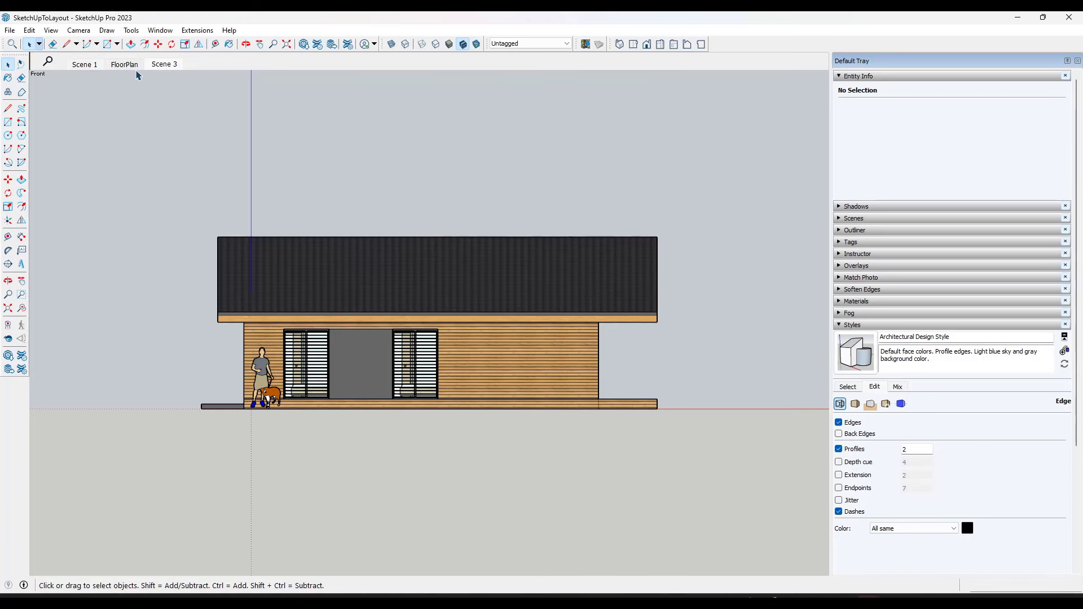
Step: Frame the house in the right elevation and add scenes for it and the remaining elevations
click(660, 45)
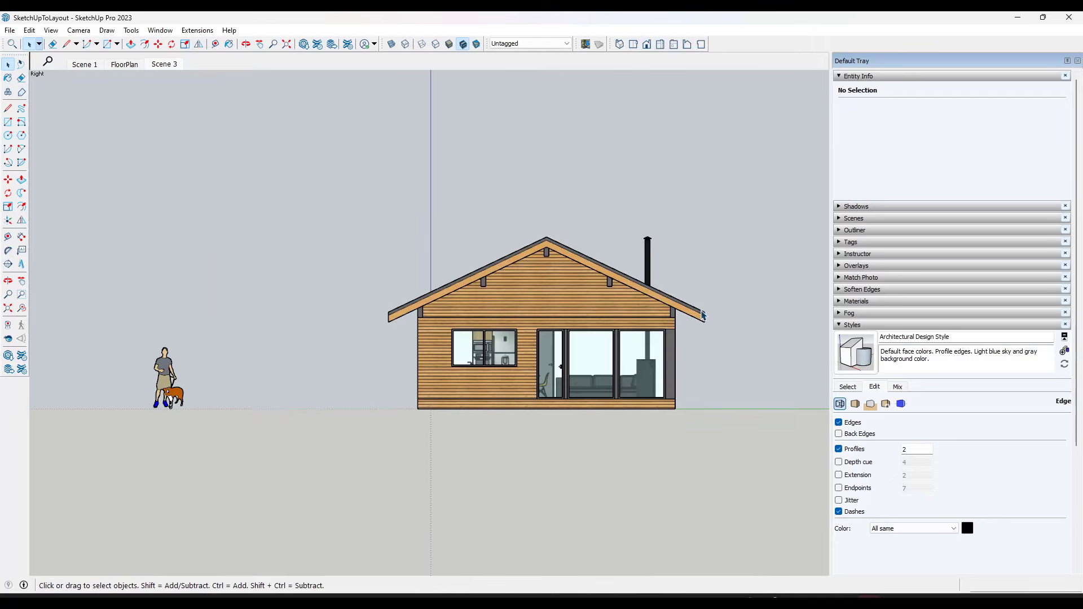
scroll(705, 333, up, 5)
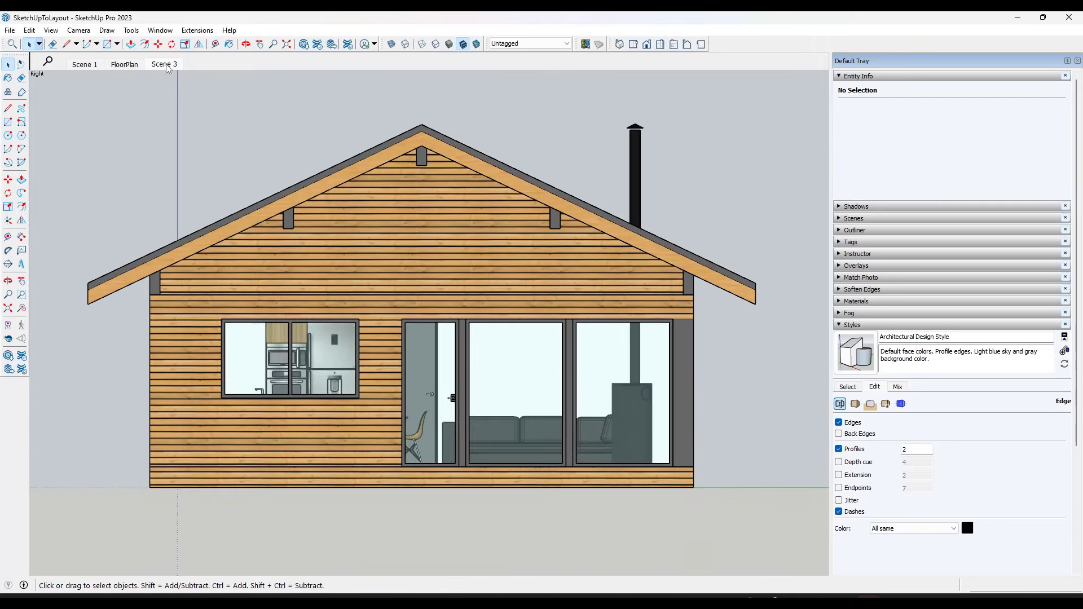
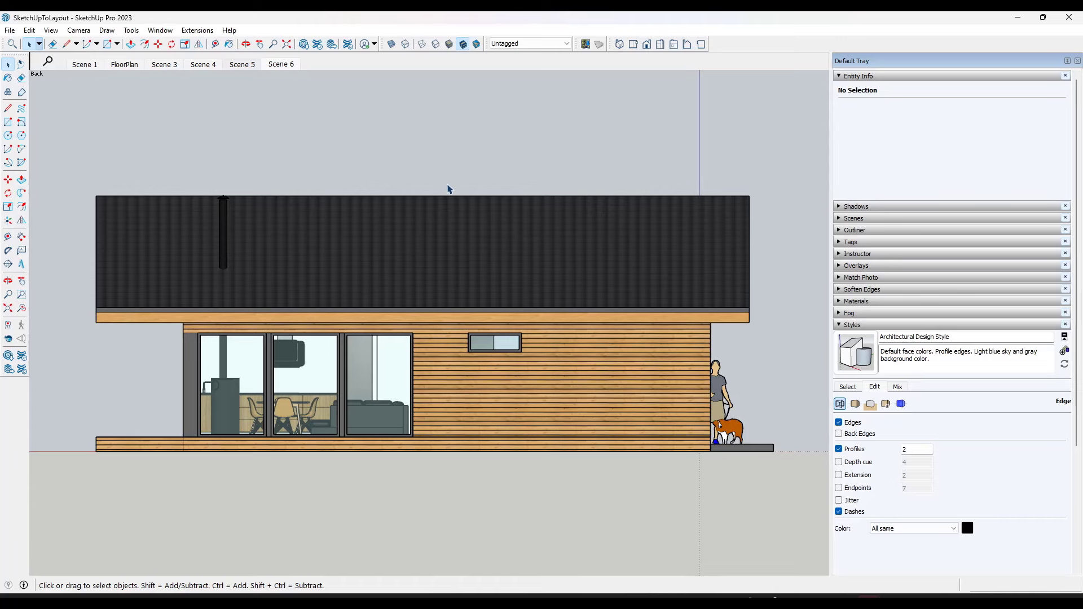
Step: Frame the house larger in the front elevation and update Scene 3 with this view
click(175, 67)
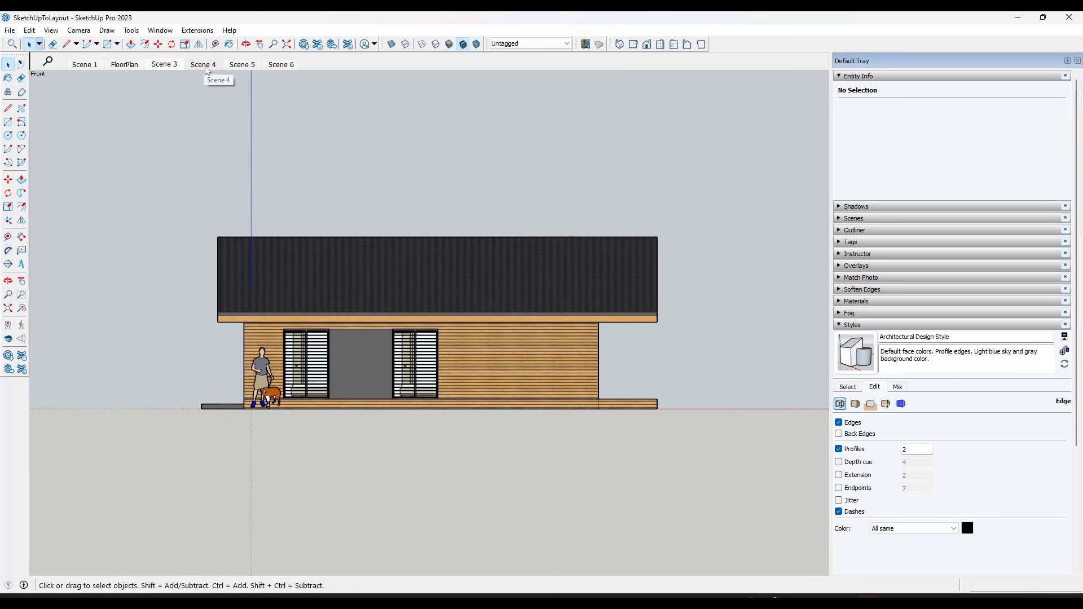
scroll(333, 312, up, 3)
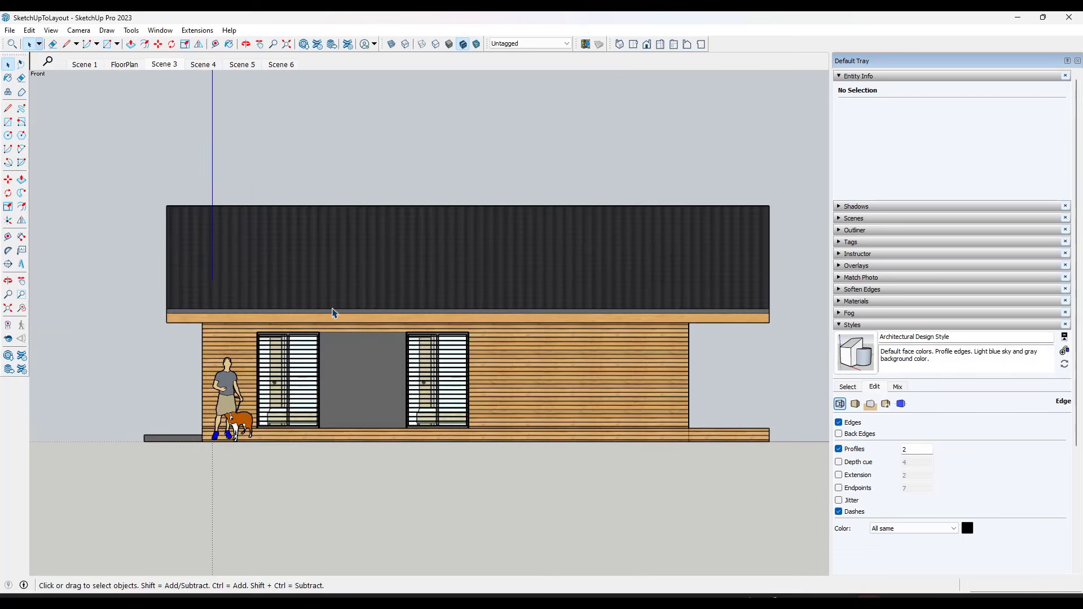
right_click(161, 68)
click(191, 118)
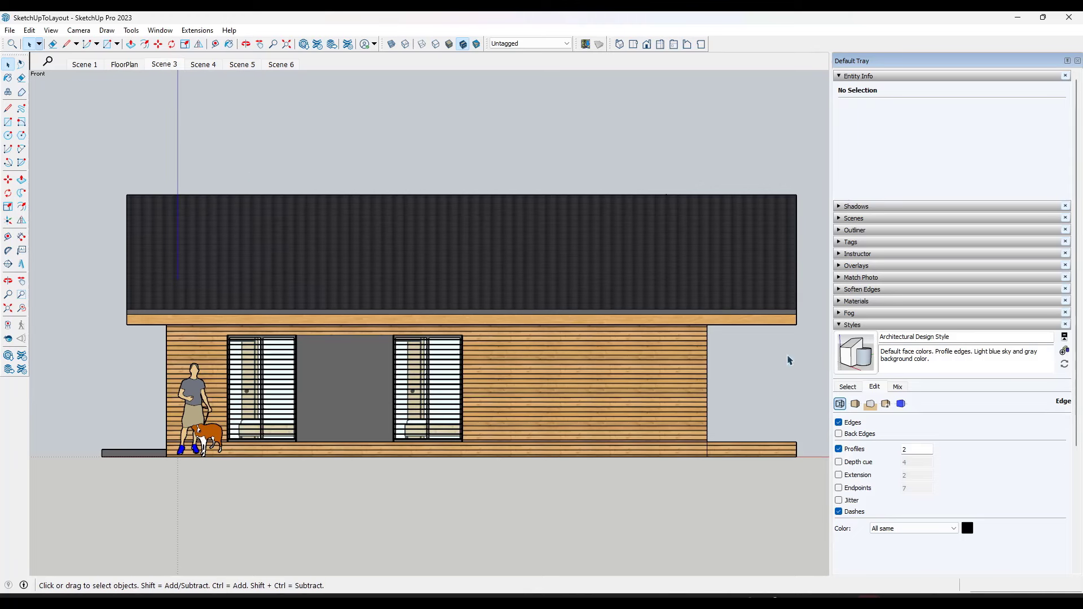
Step: Try the HiddenLine1 and Shaded default styles on the front elevation and apply Shaded with textures
click(848, 387)
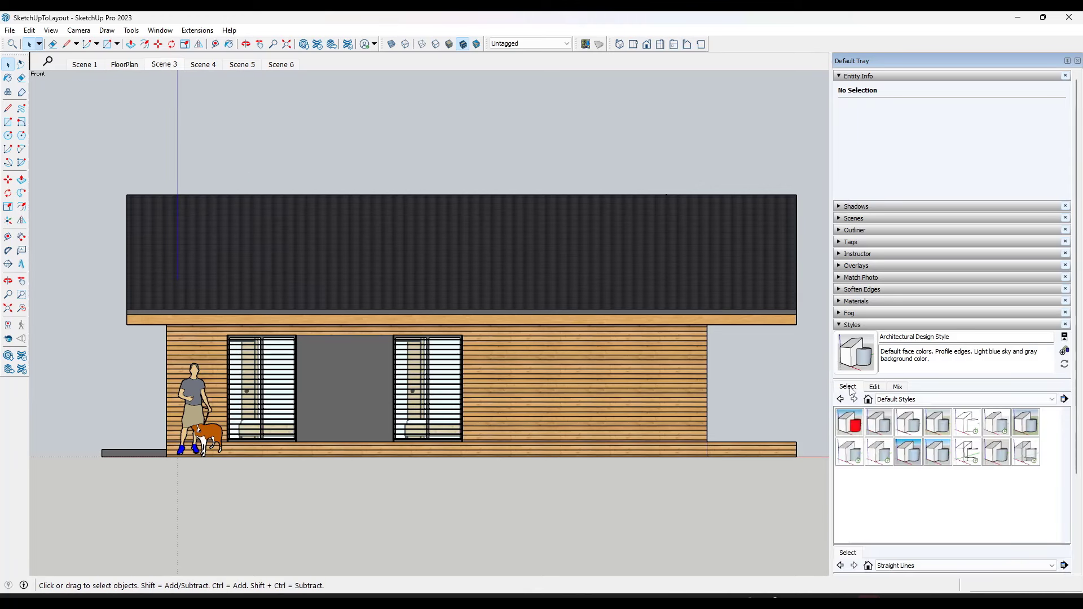
click(968, 429)
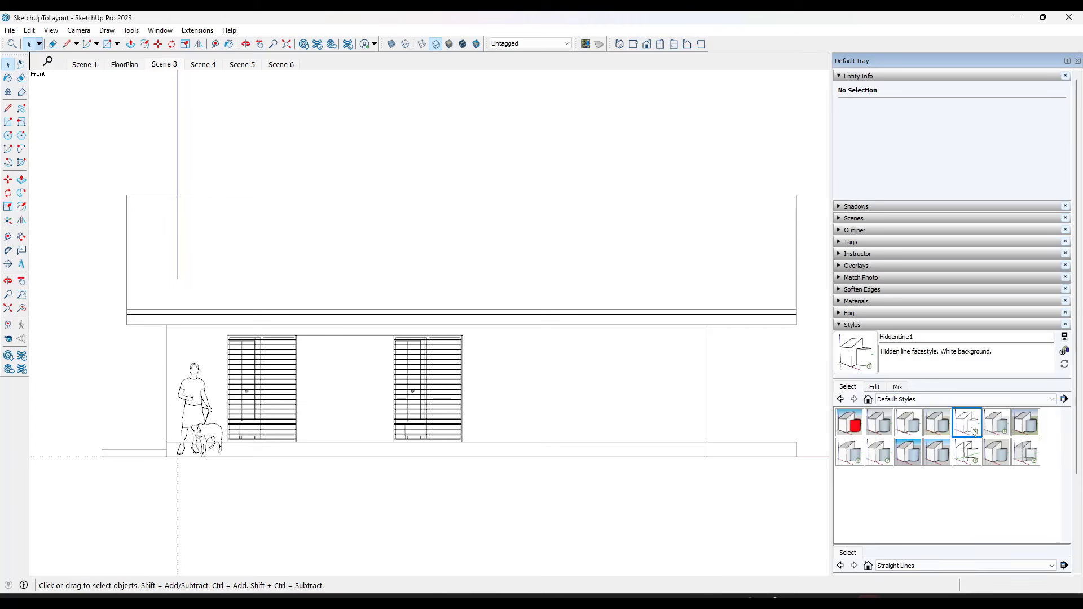
click(848, 454)
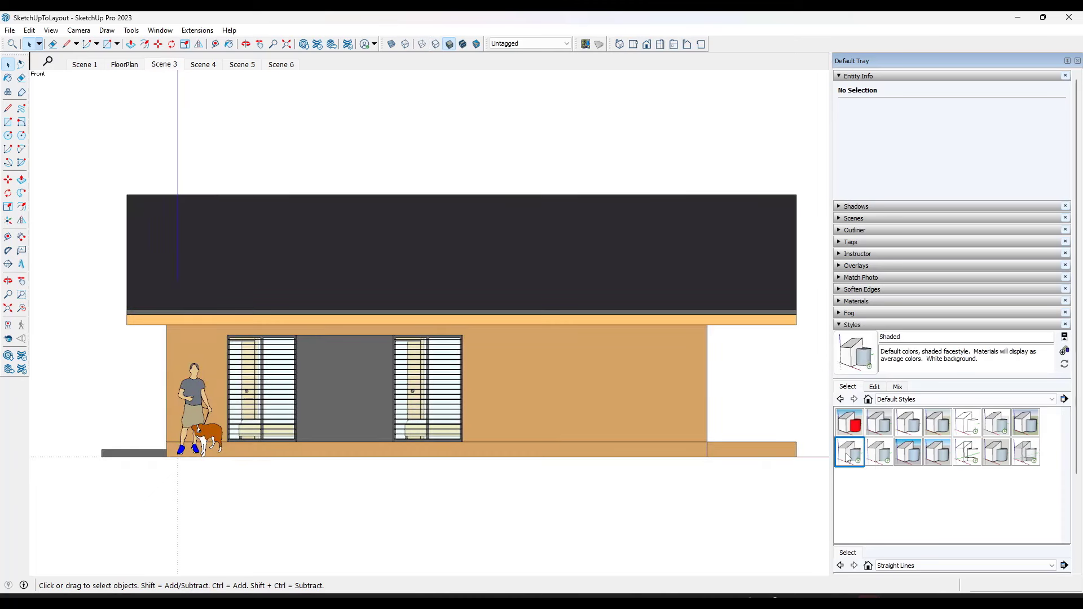
click(882, 458)
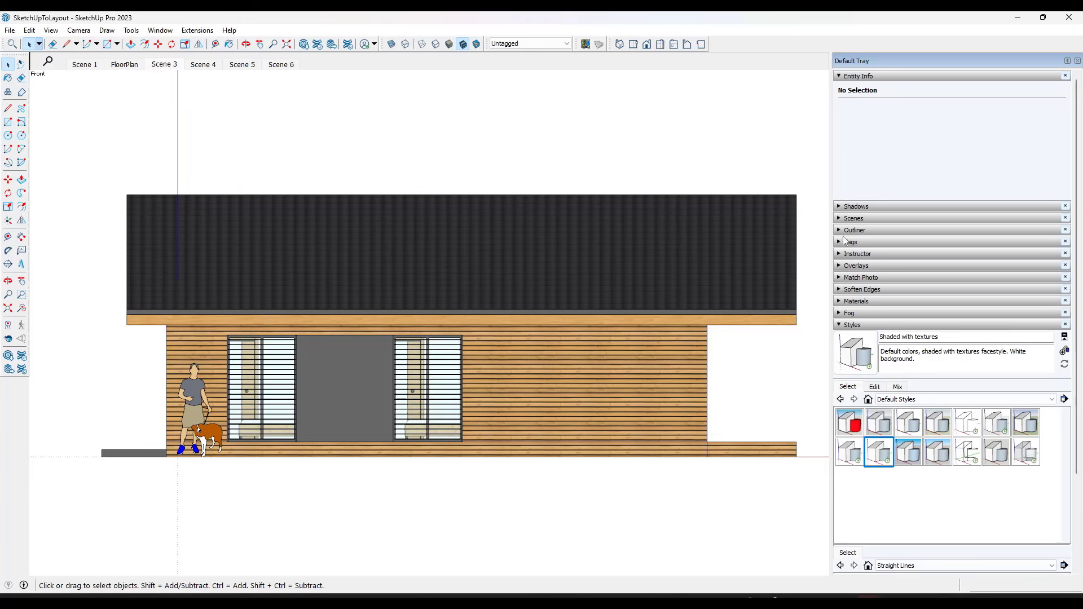
Step: Turn on shadows for the front elevation, set them to about 3:32 pm on 09/09, and update Scene 3
click(840, 207)
click(846, 226)
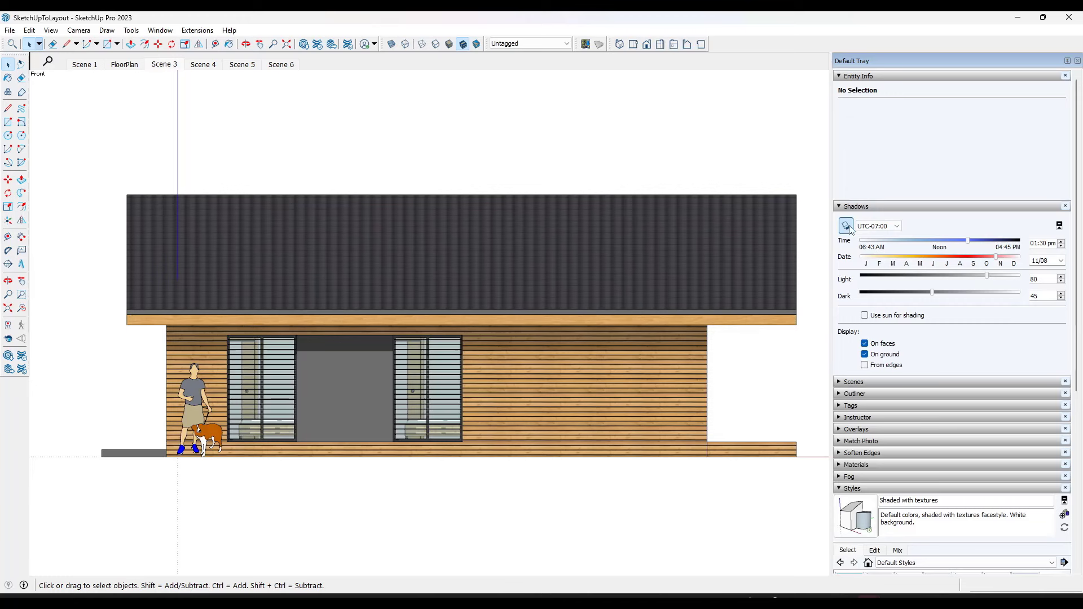
mouse_move(968, 244)
mouse_down()
mouse_move(981, 243)
mouse_move(931, 257)
mouse_move(969, 260)
mouse_move(944, 245)
mouse_move(998, 252)
mouse_move(986, 253)
mouse_up()
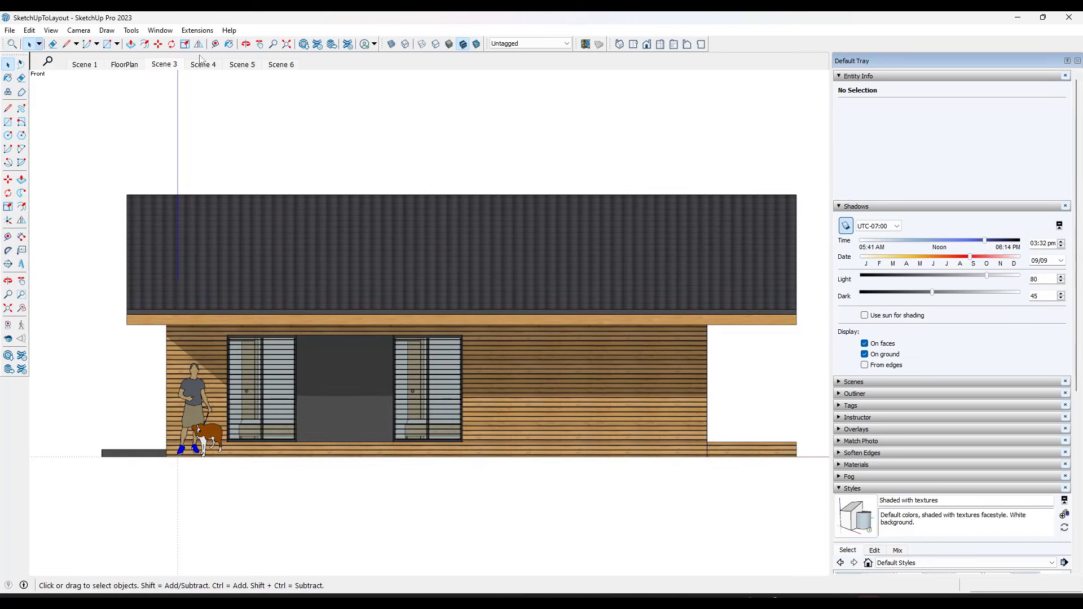
right_click(164, 67)
click(190, 117)
click(204, 65)
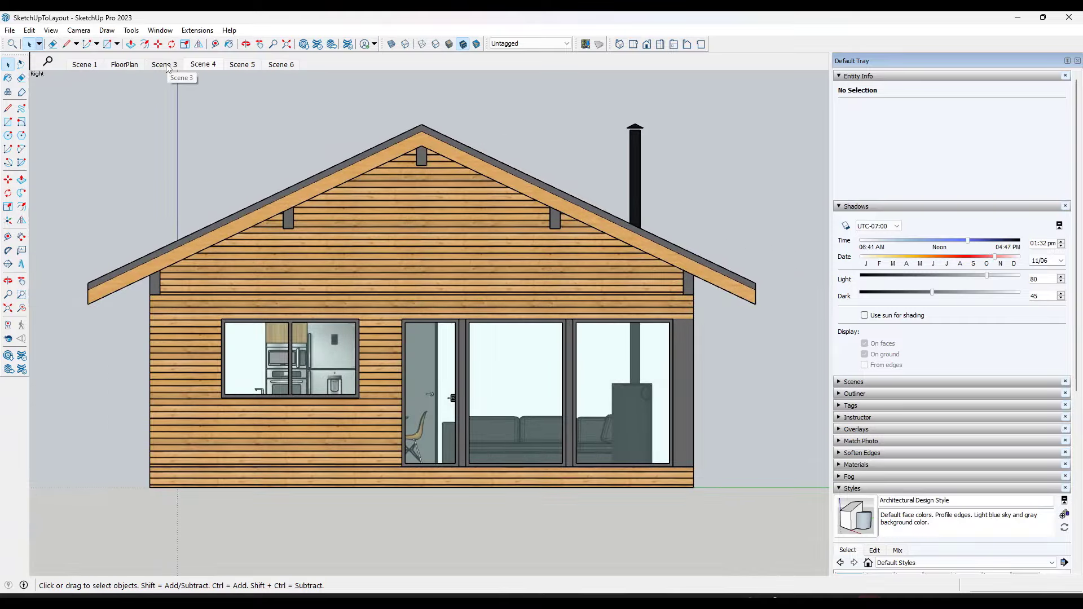
click(165, 66)
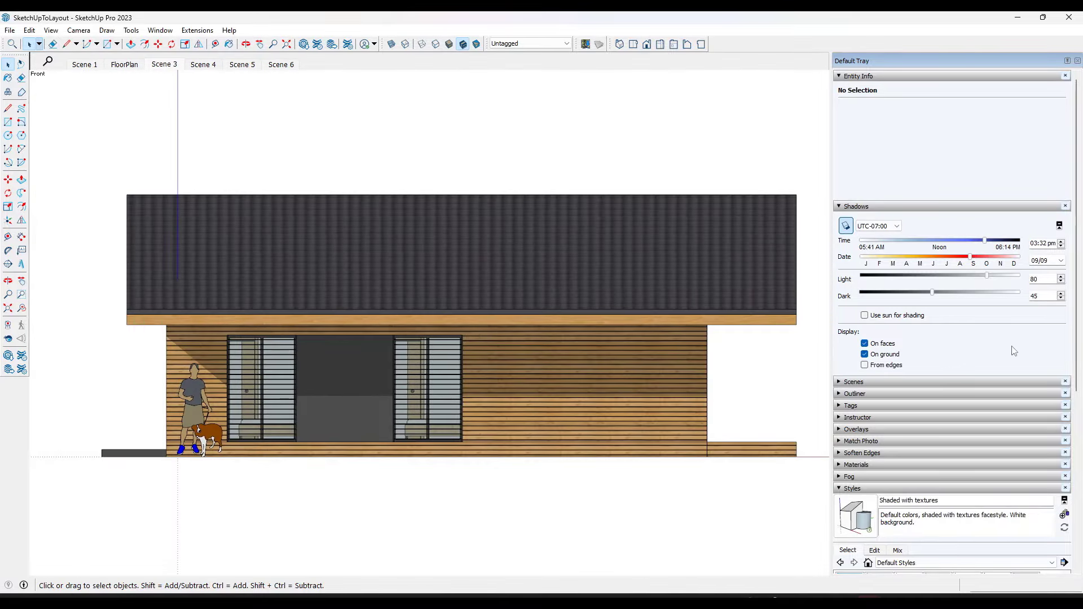
Step: Select Scenes 3 to 6 in the scene list and update only their Style and Fog property
click(853, 383)
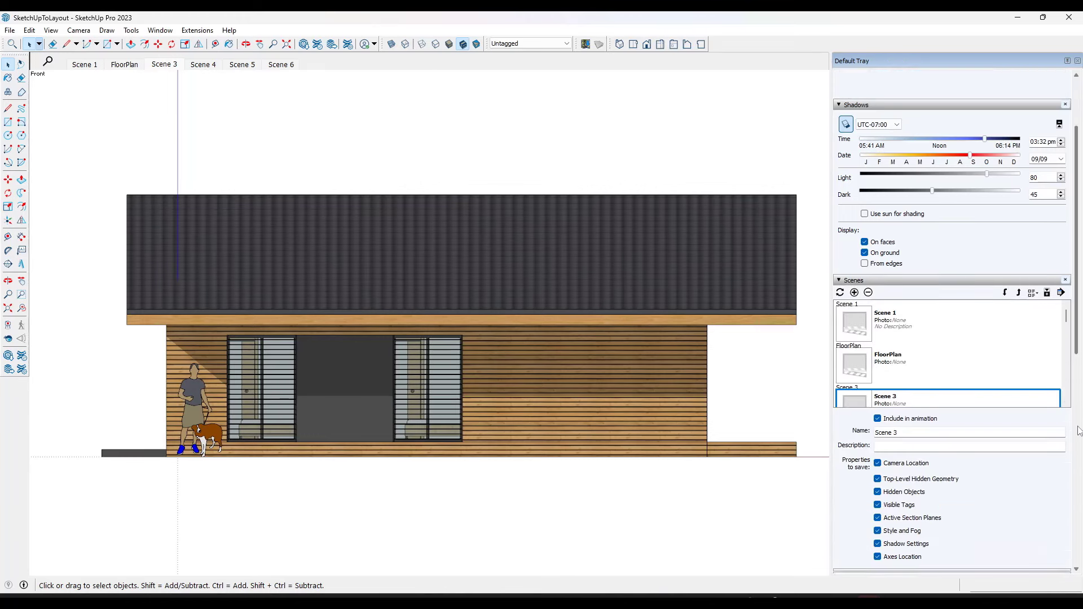
scroll(957, 341, down, 3)
scroll(912, 293, down, 1)
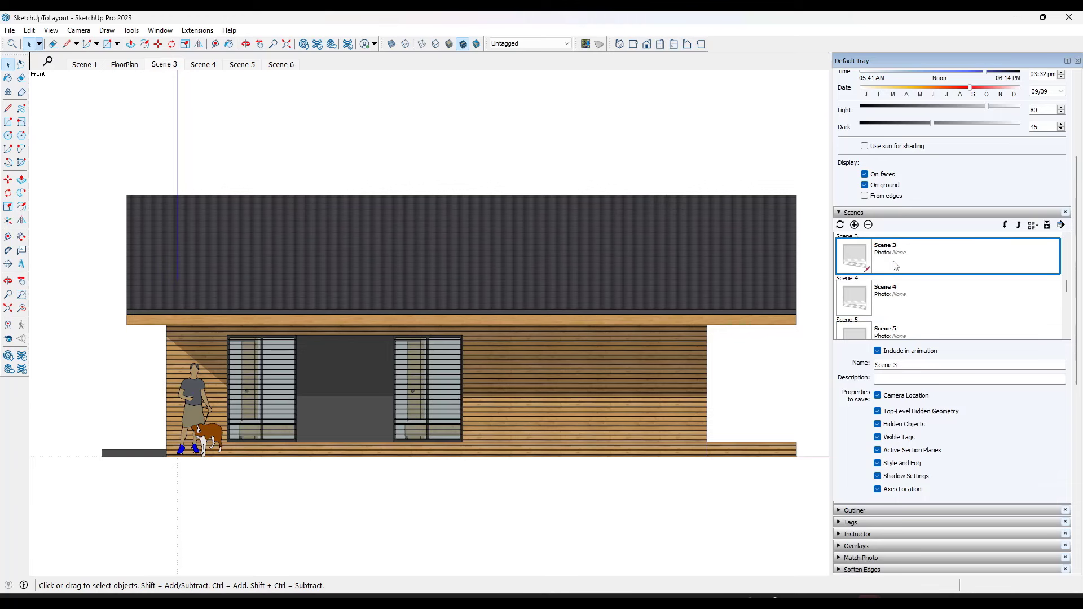
scroll(899, 276, down, 1)
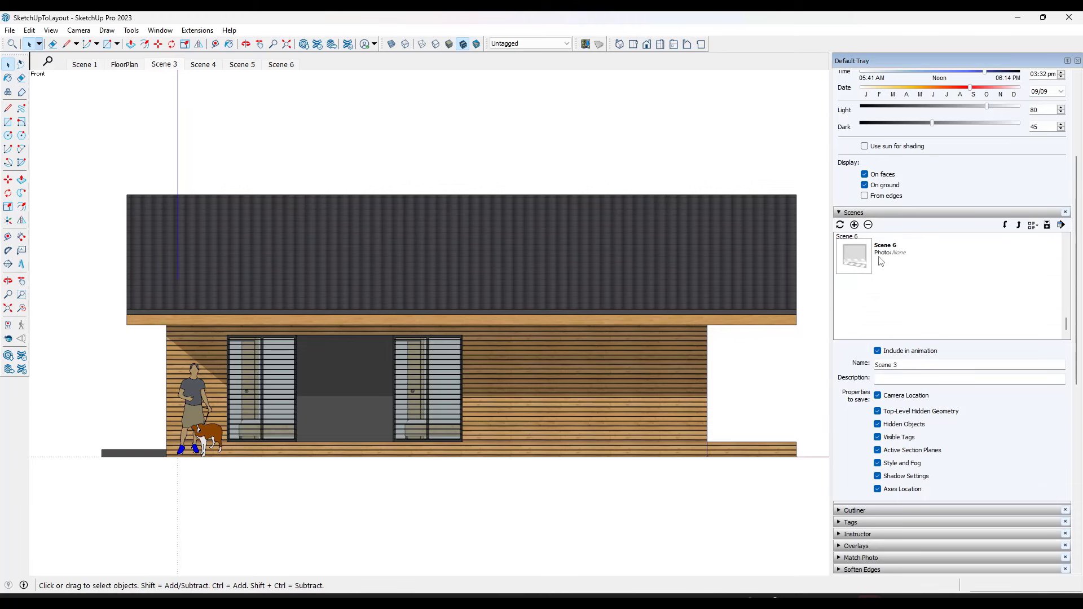
key(ctrl+a)
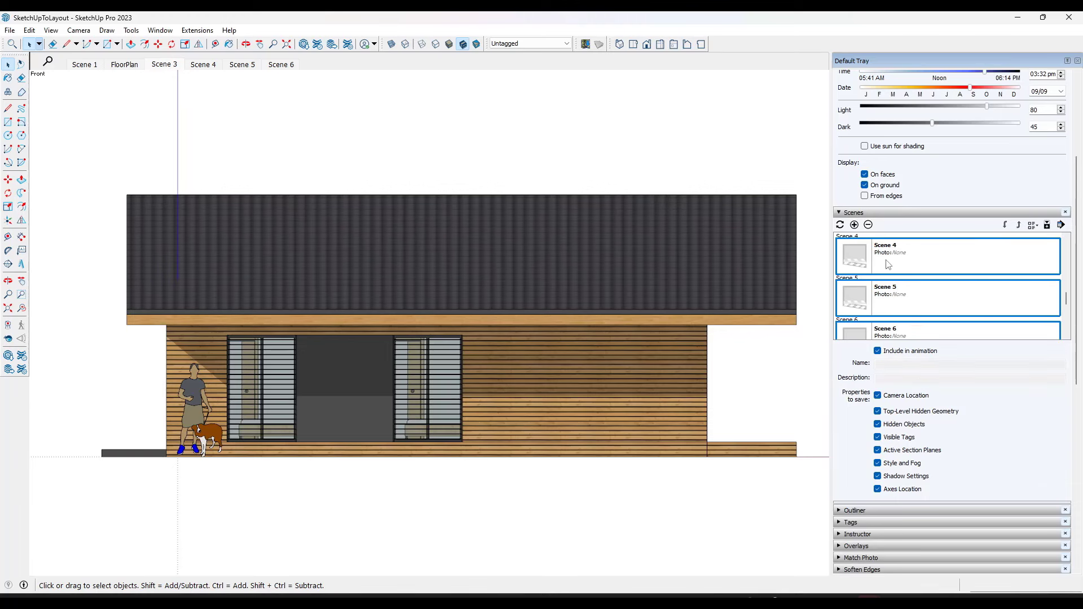
right_click(889, 264)
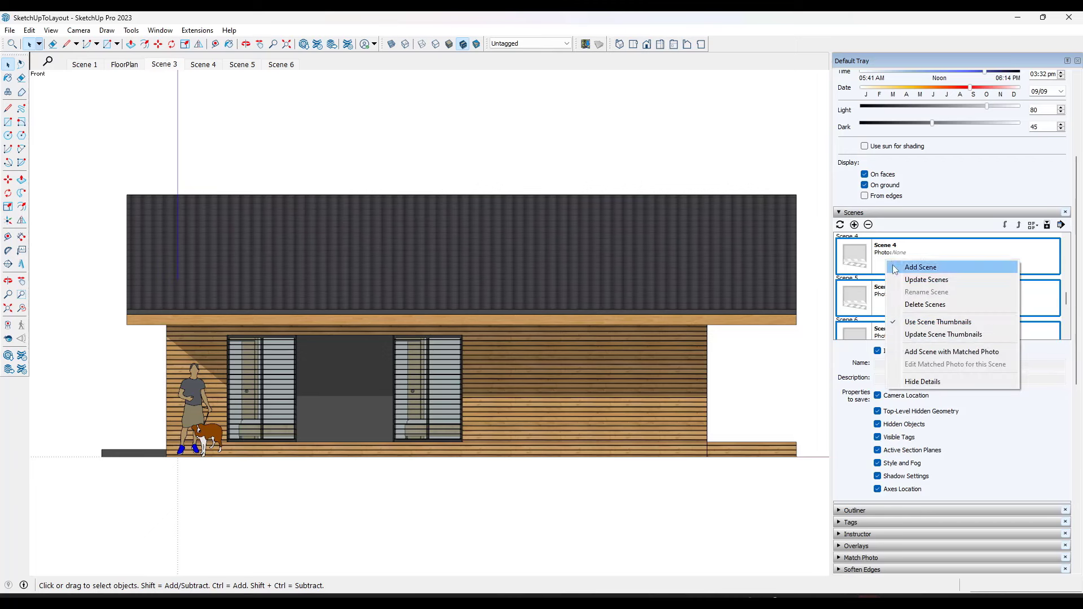
click(925, 280)
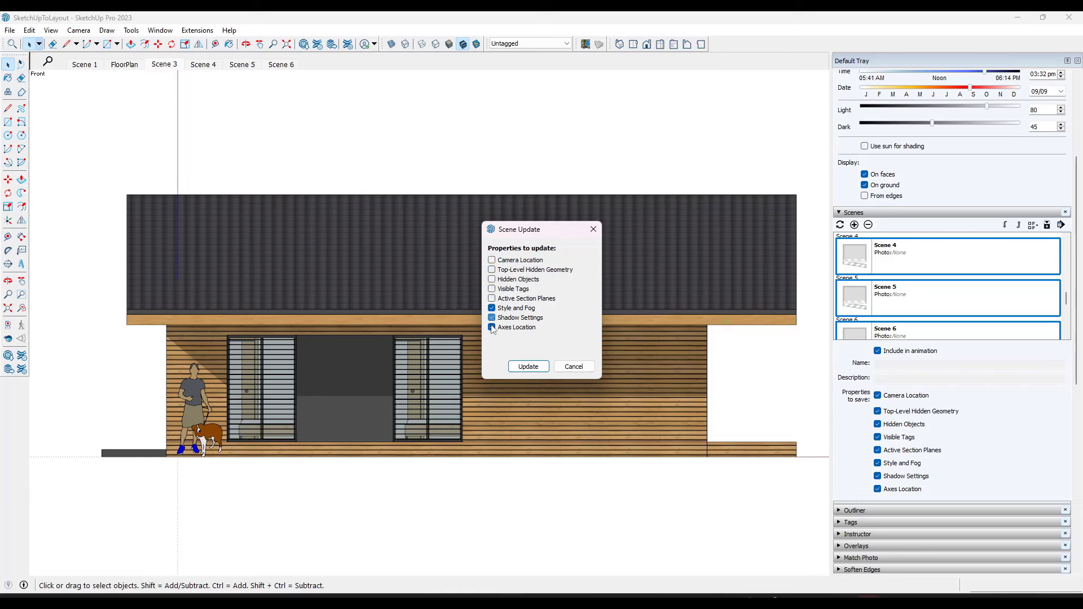
click(527, 368)
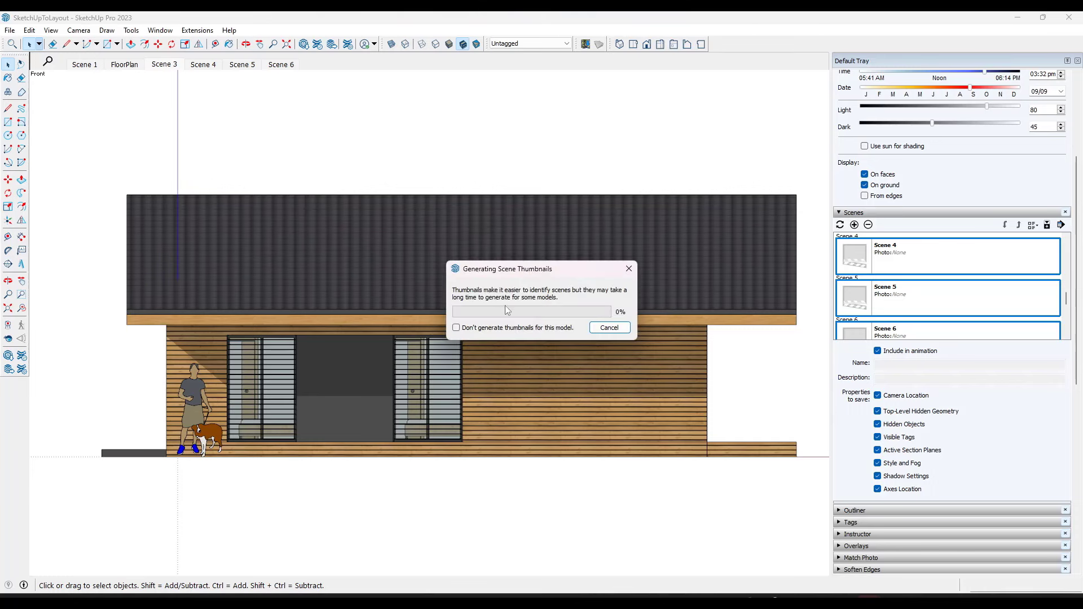
Step: Turn on shadows in Scene 5, set the shadow time to about 1:07 pm and update the scene
click(204, 65)
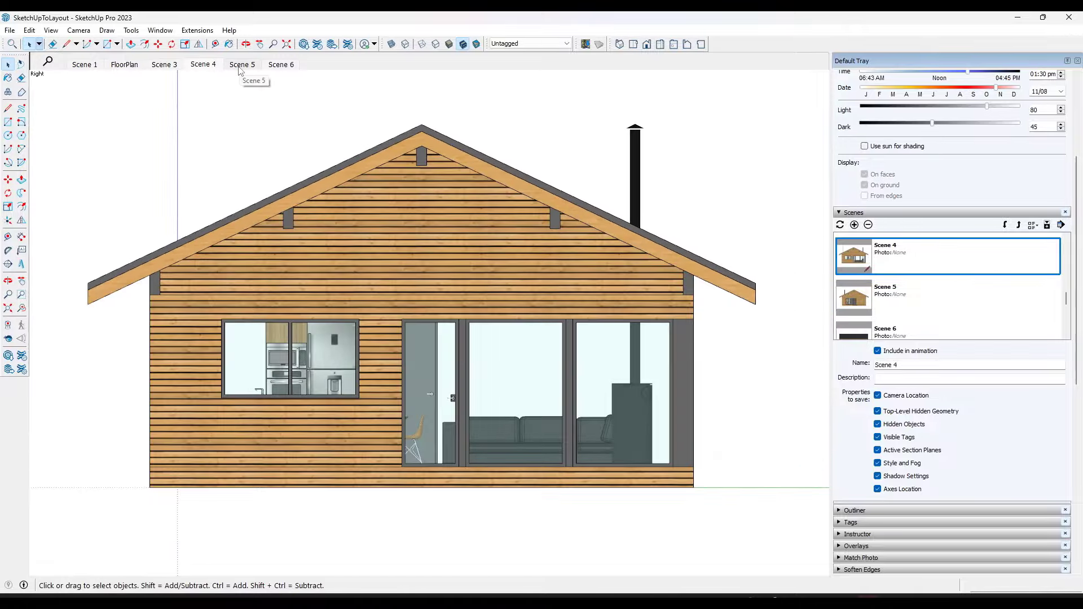
click(240, 66)
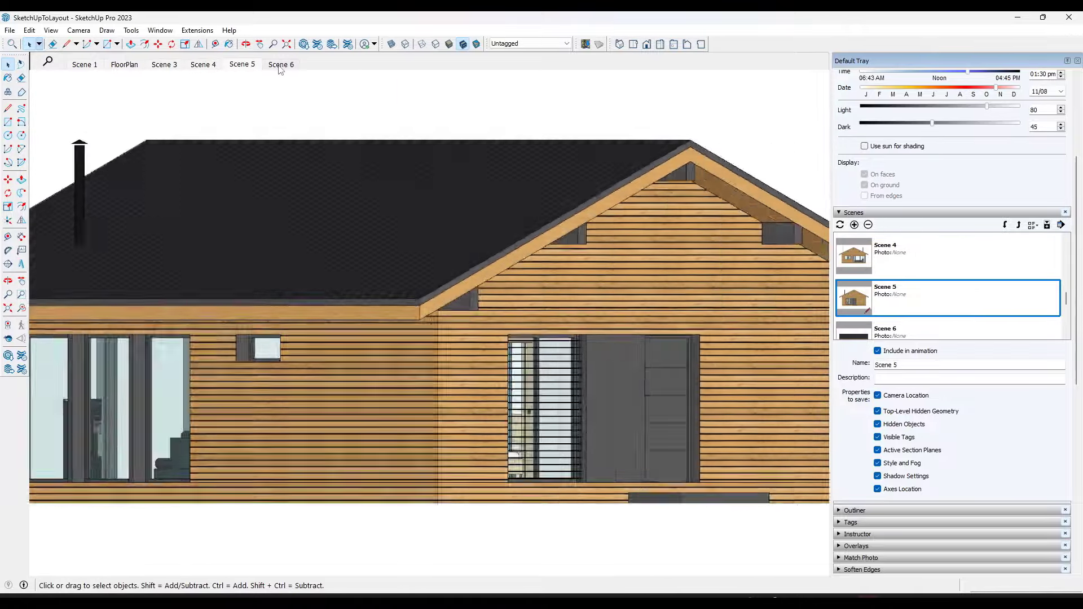
scroll(915, 201, up, 3)
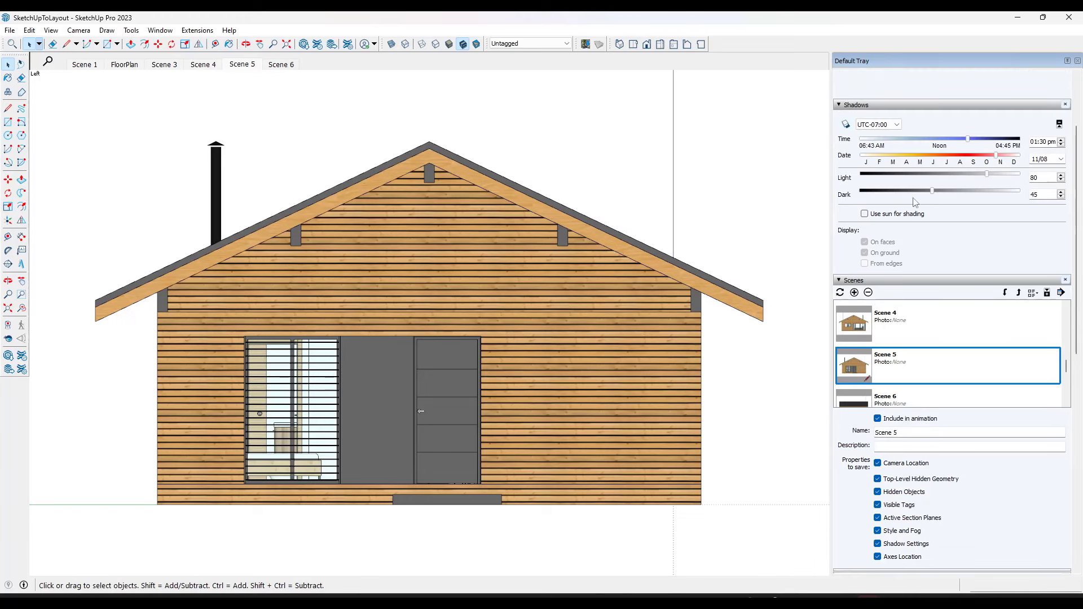
click(846, 125)
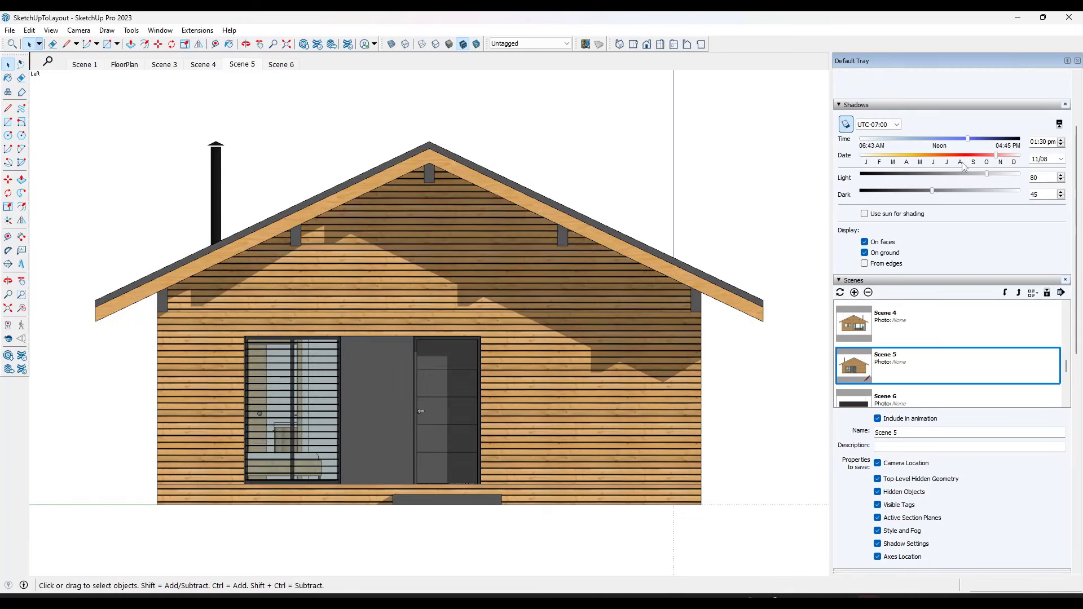
drag(968, 141, 961, 140)
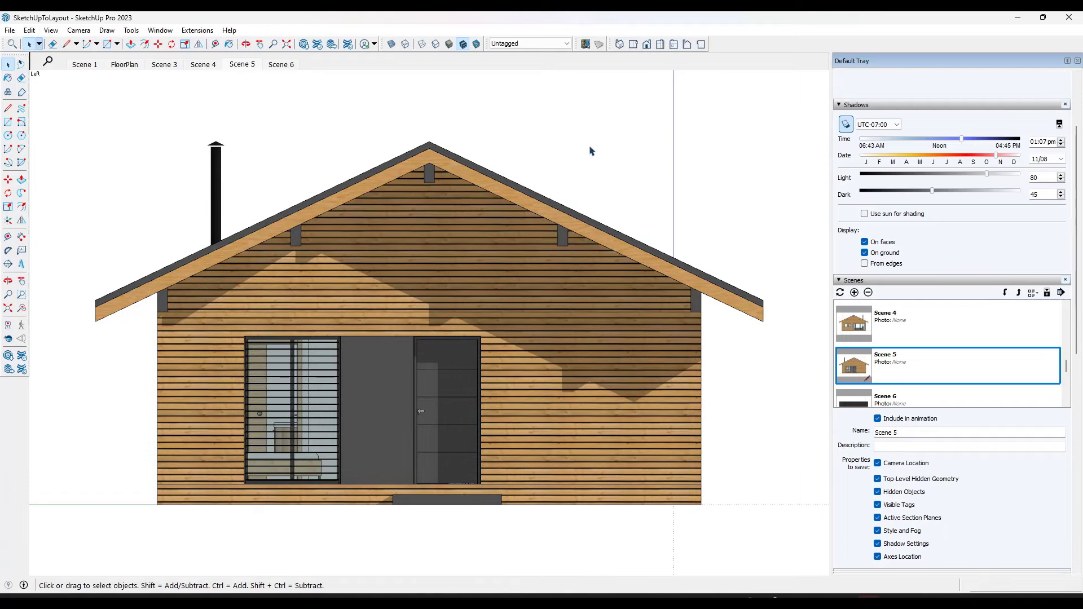
right_click(239, 66)
click(264, 117)
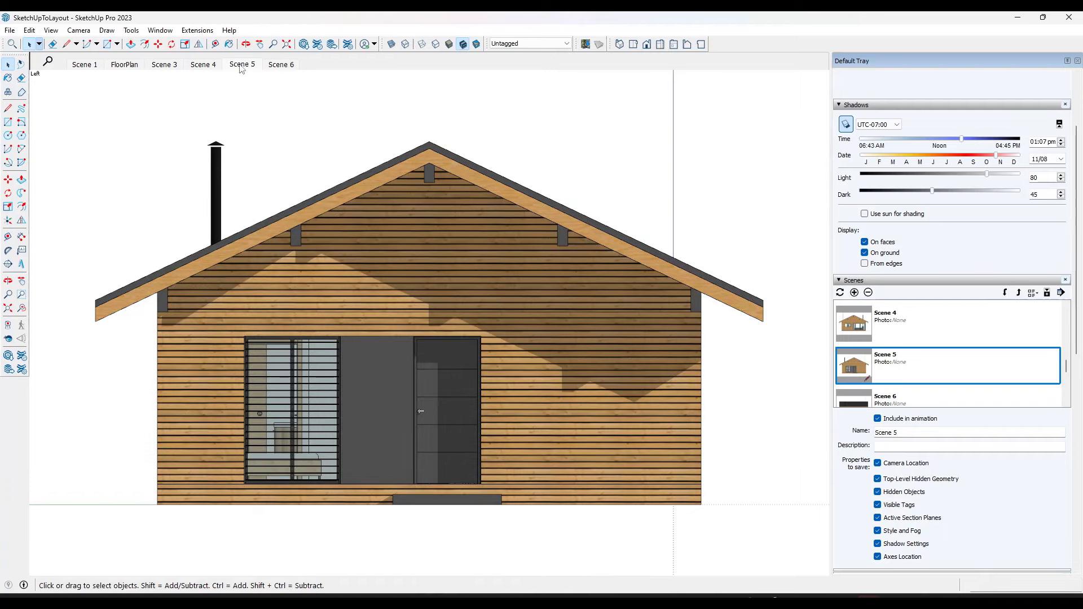
Step: Turn on shadows in Scene 4, set the shadow time to about 9:25 am and update the scene
click(204, 65)
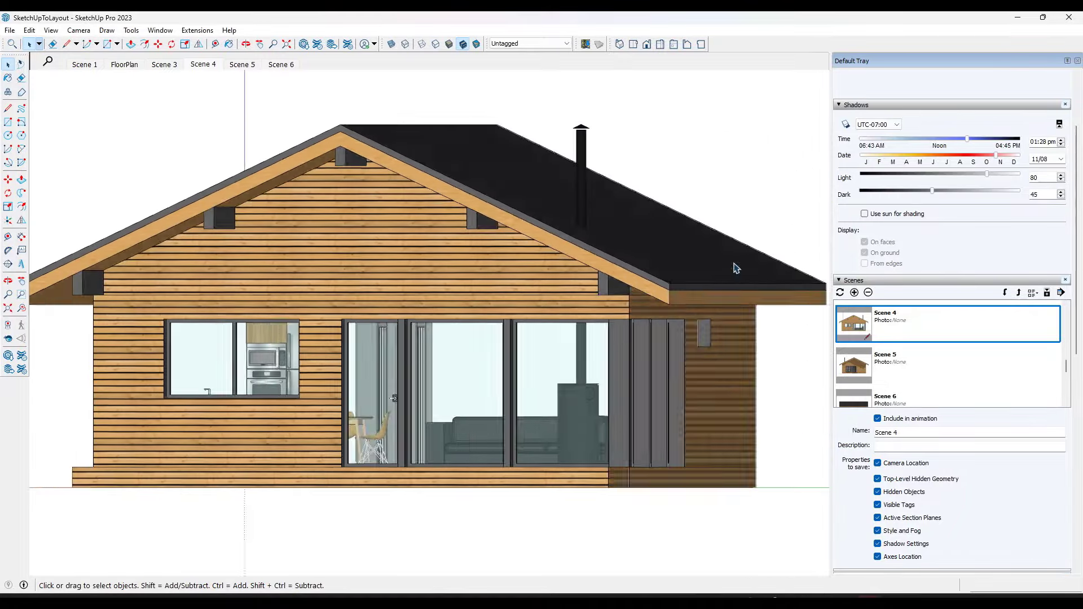
click(846, 126)
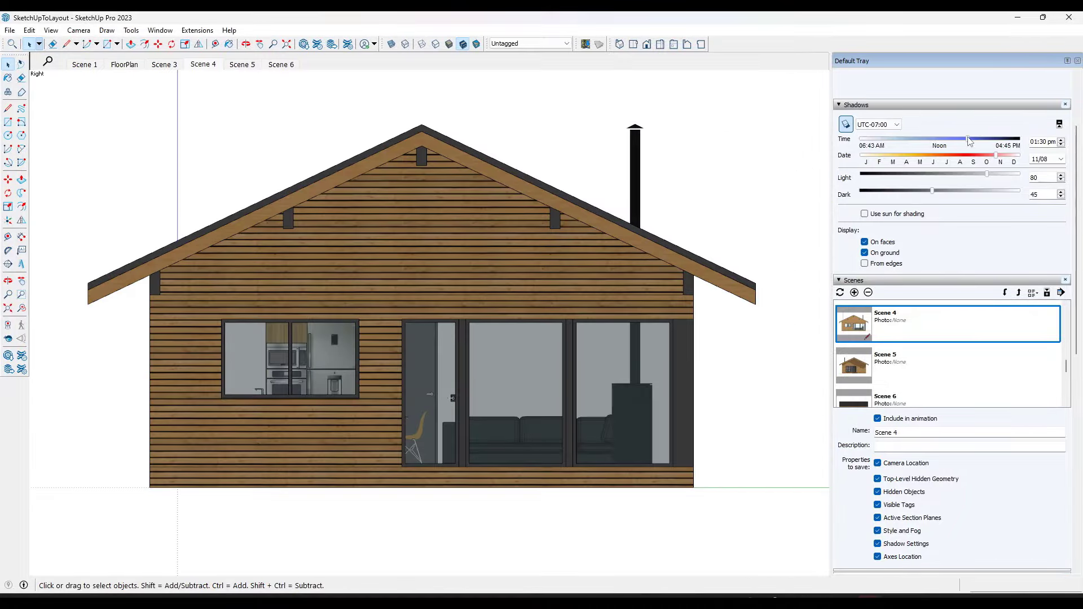
drag(935, 146, 905, 145)
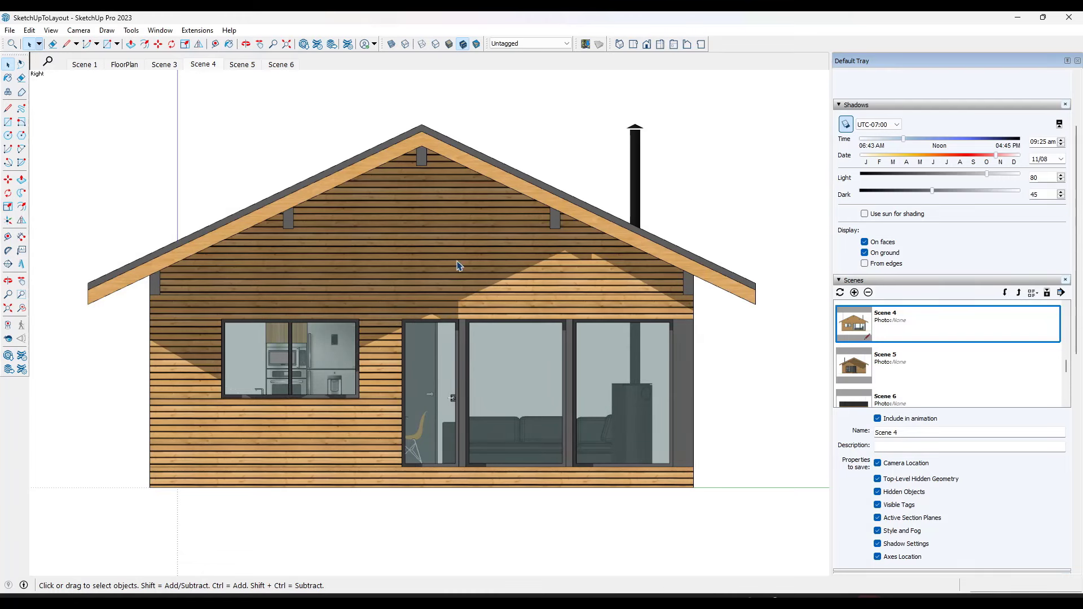
right_click(203, 65)
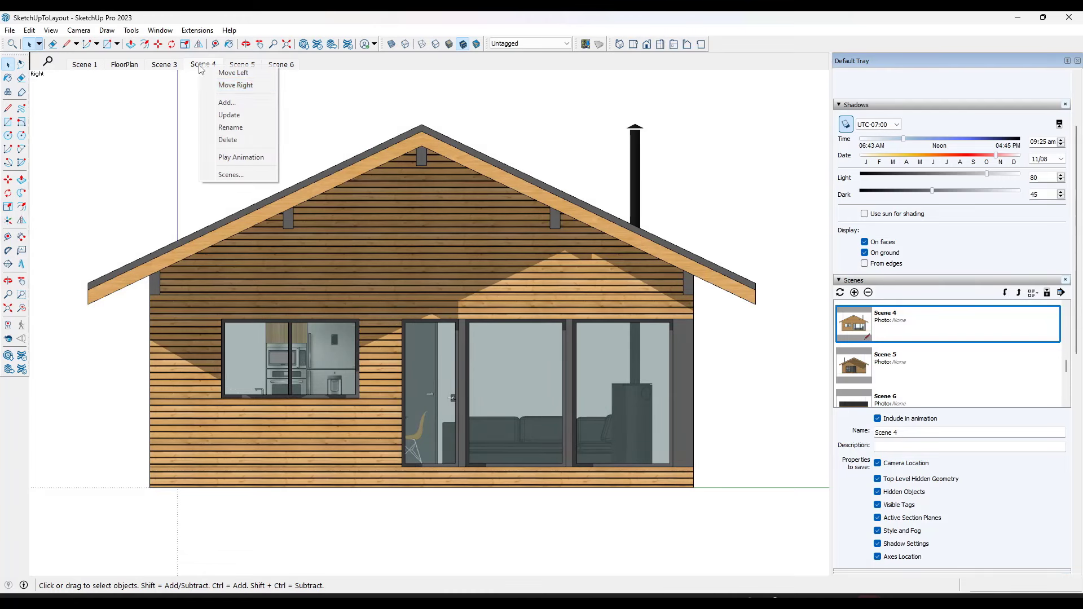
click(228, 115)
key(Page_Up)
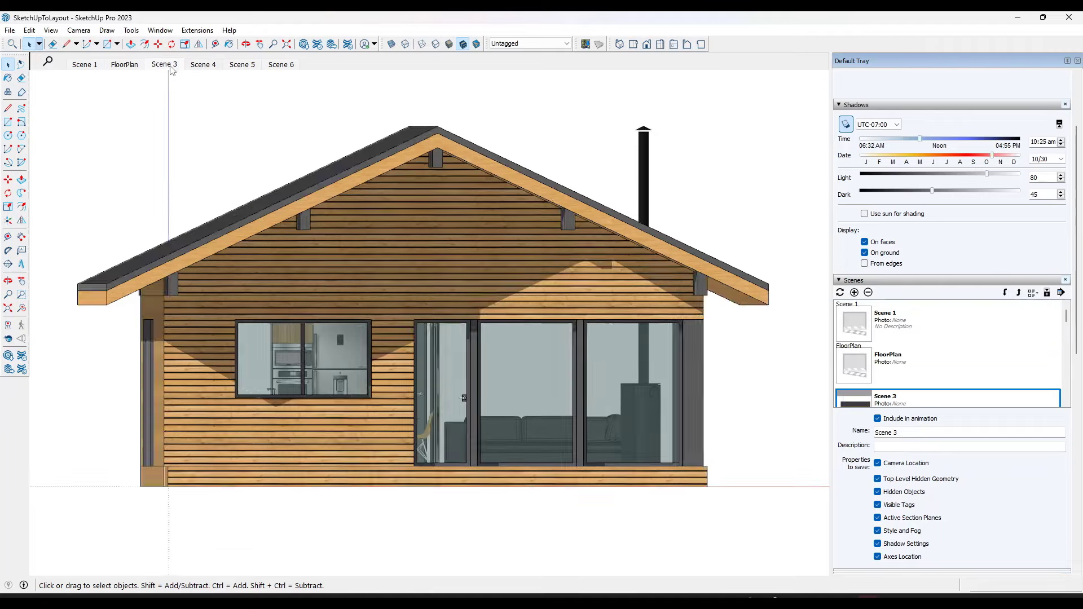
click(201, 65)
click(241, 66)
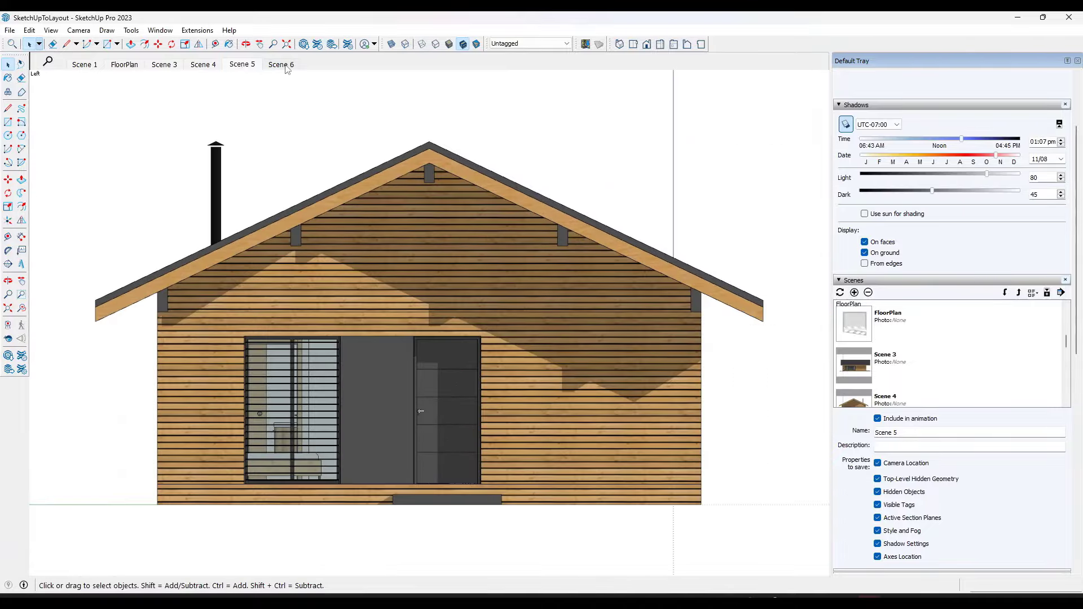
Step: Activate Scene 6, turn its shadows off and save the model
click(282, 65)
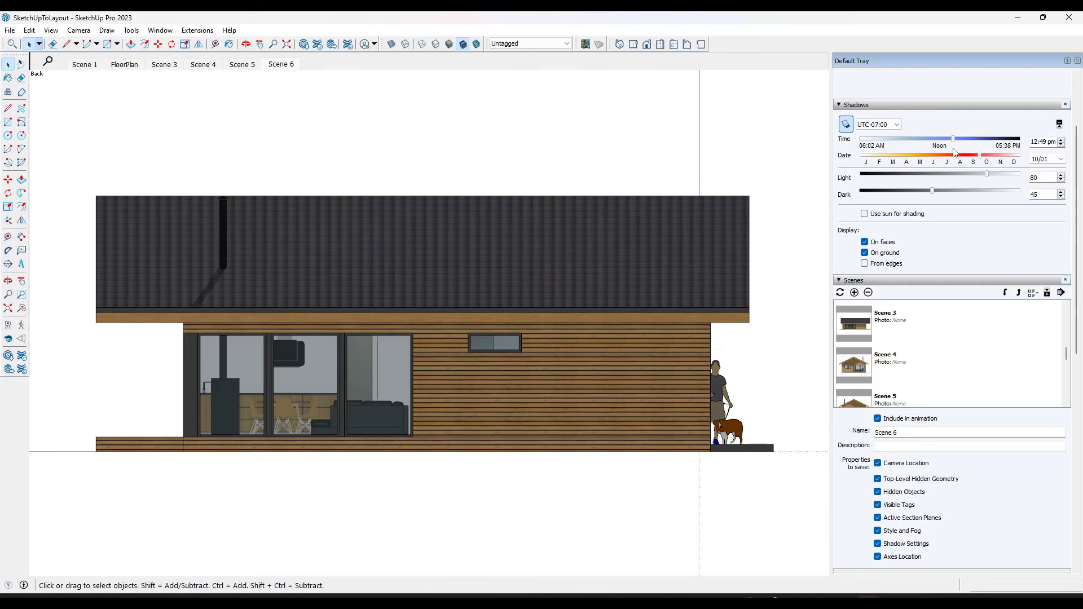
click(846, 125)
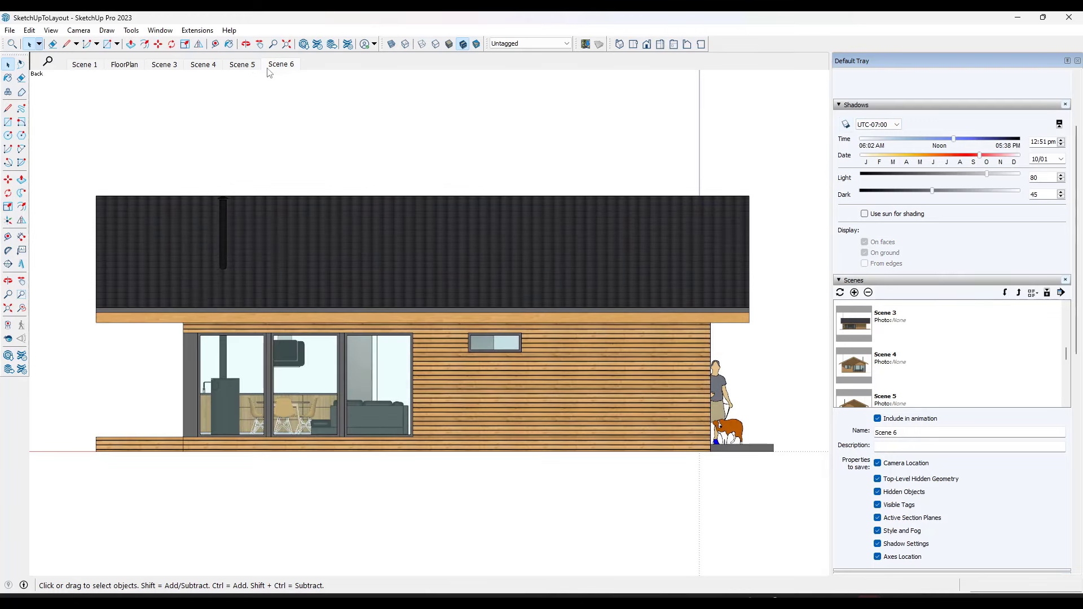
click(11, 30)
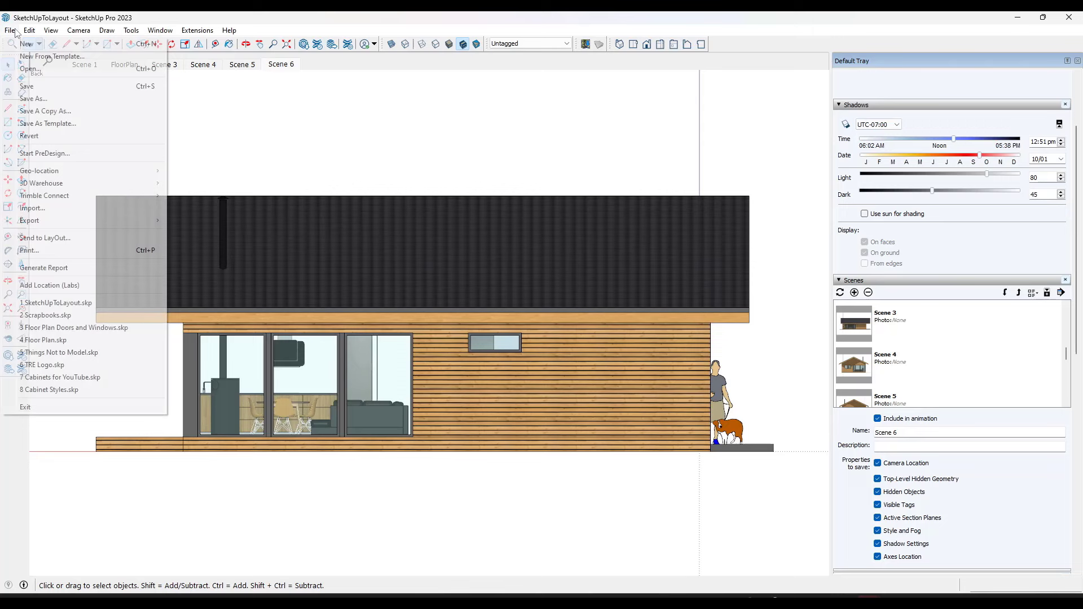
click(33, 89)
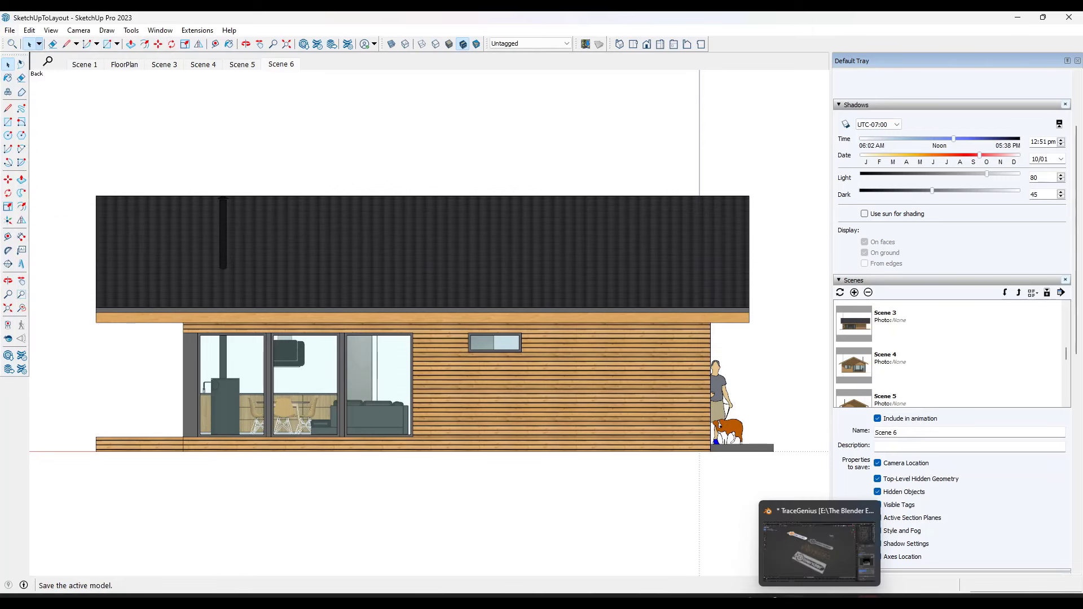
Step: Switch to LayOut and copy the house model viewport from the Floor Plan page
click(788, 590)
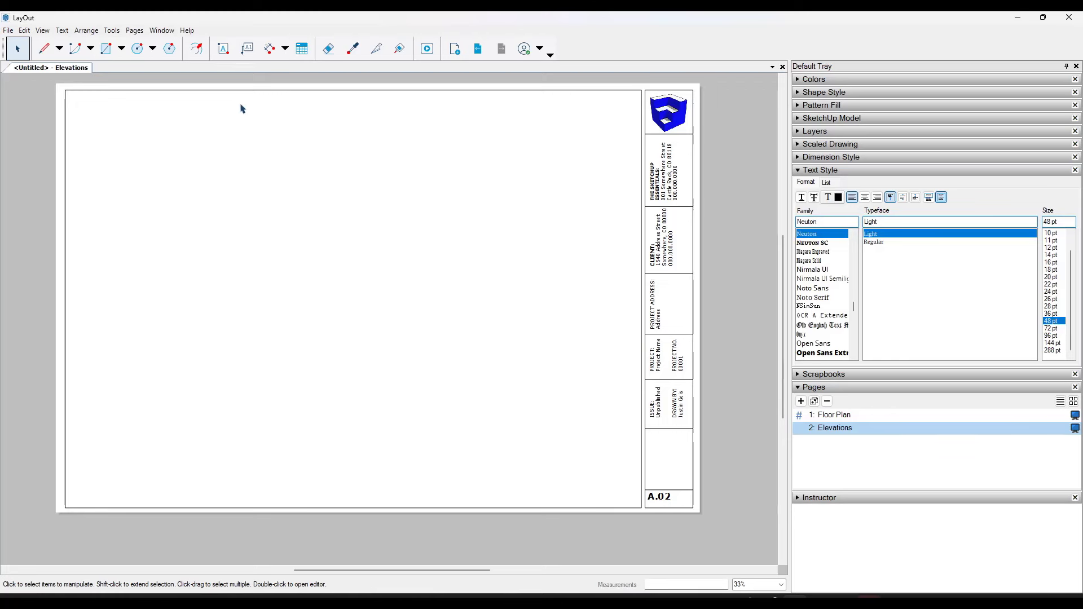
click(834, 416)
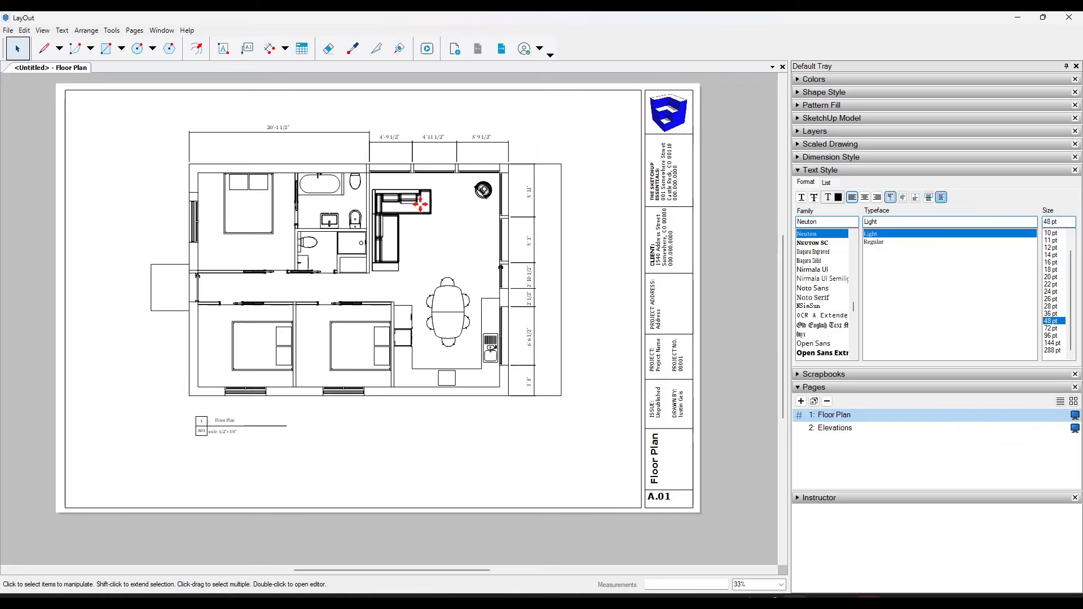
click(420, 204)
right_click(483, 264)
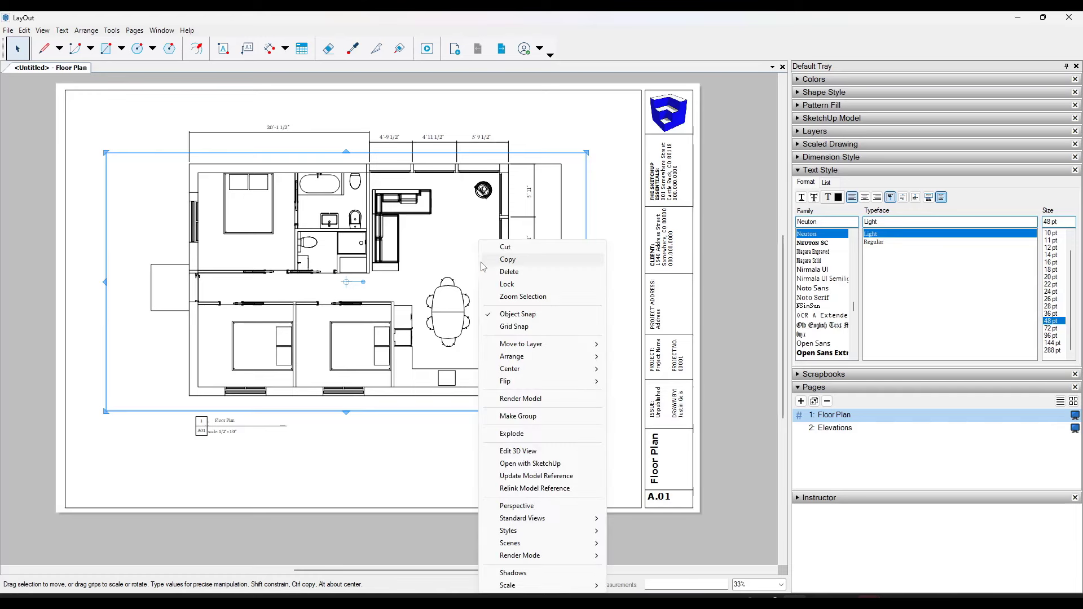
click(506, 260)
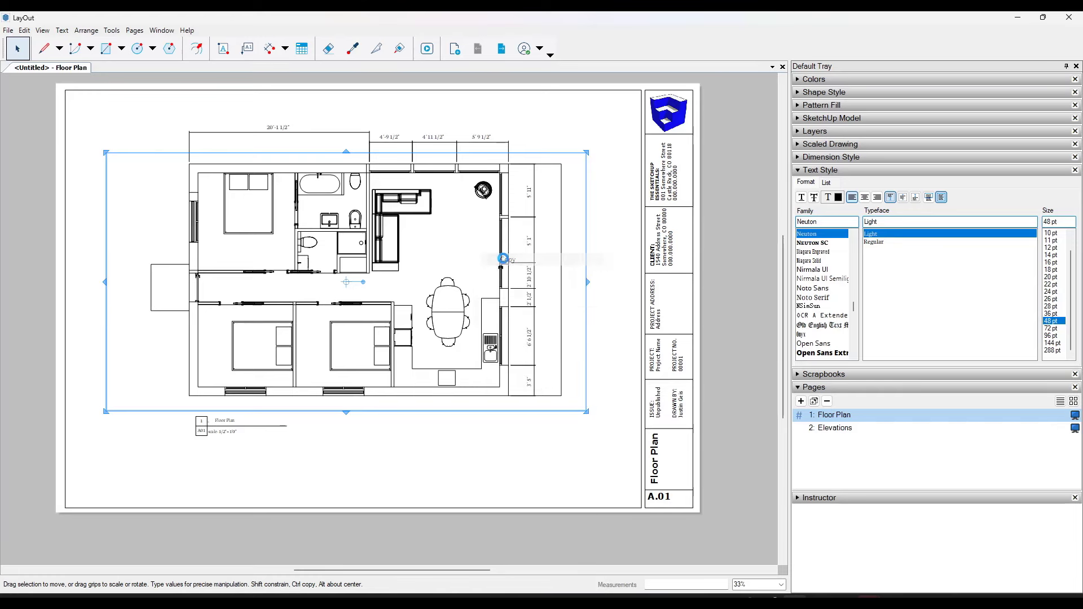
Step: Paste the copied house model viewport onto the Elevations page
click(833, 428)
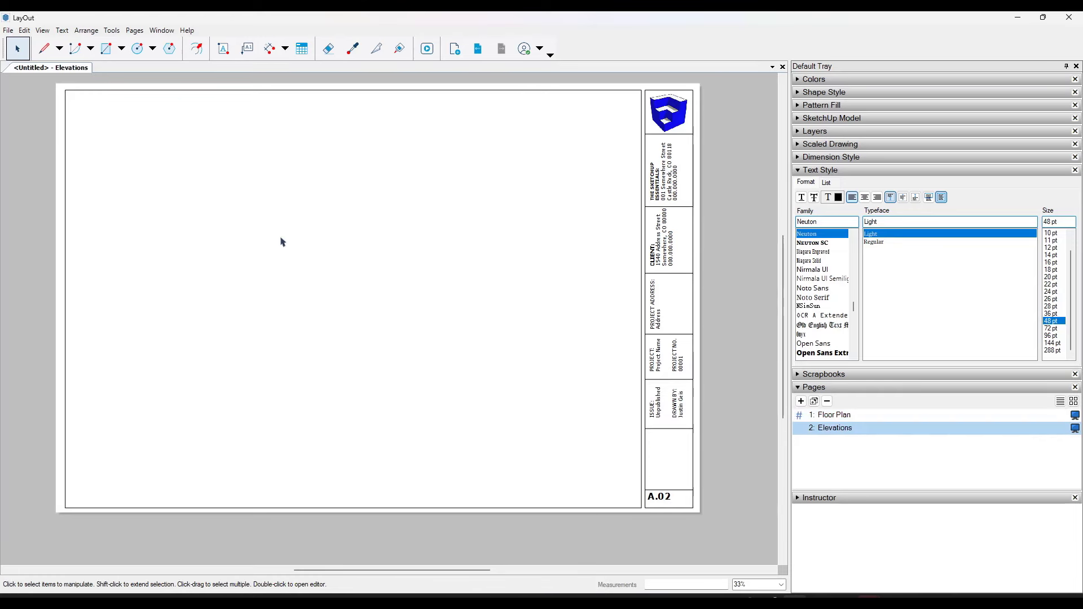
right_click(192, 187)
click(214, 193)
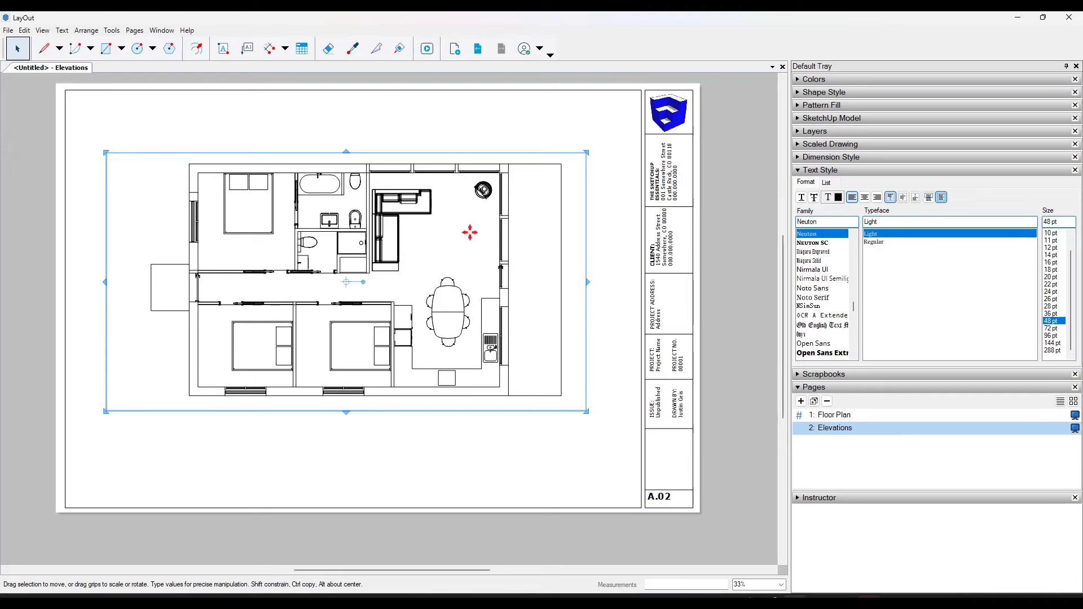
Step: Make SketchUp Viewport the active layer and assign the pasted viewport to it
click(813, 131)
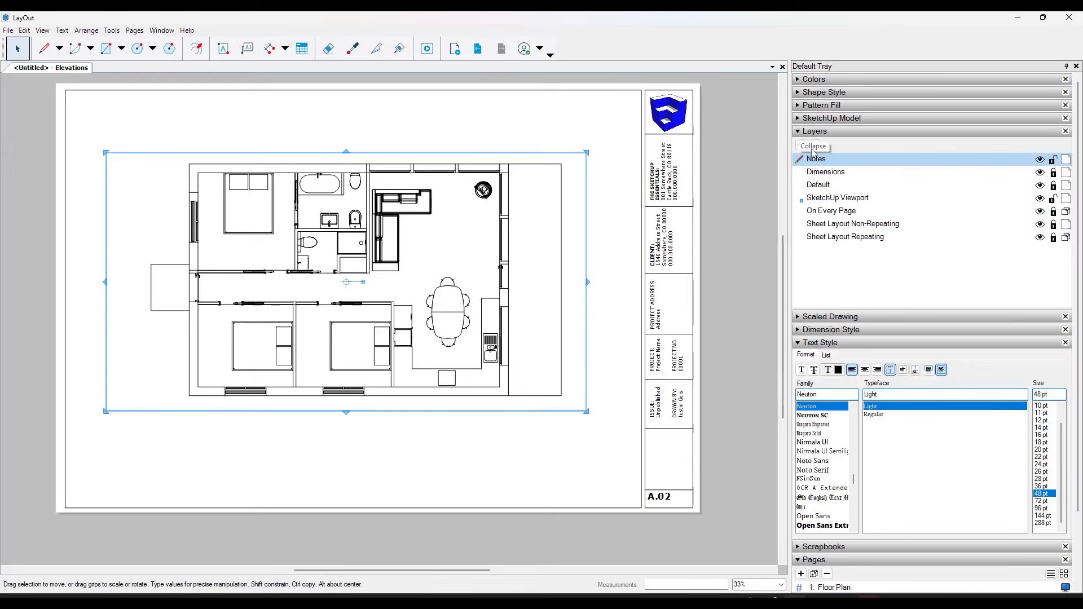
click(837, 198)
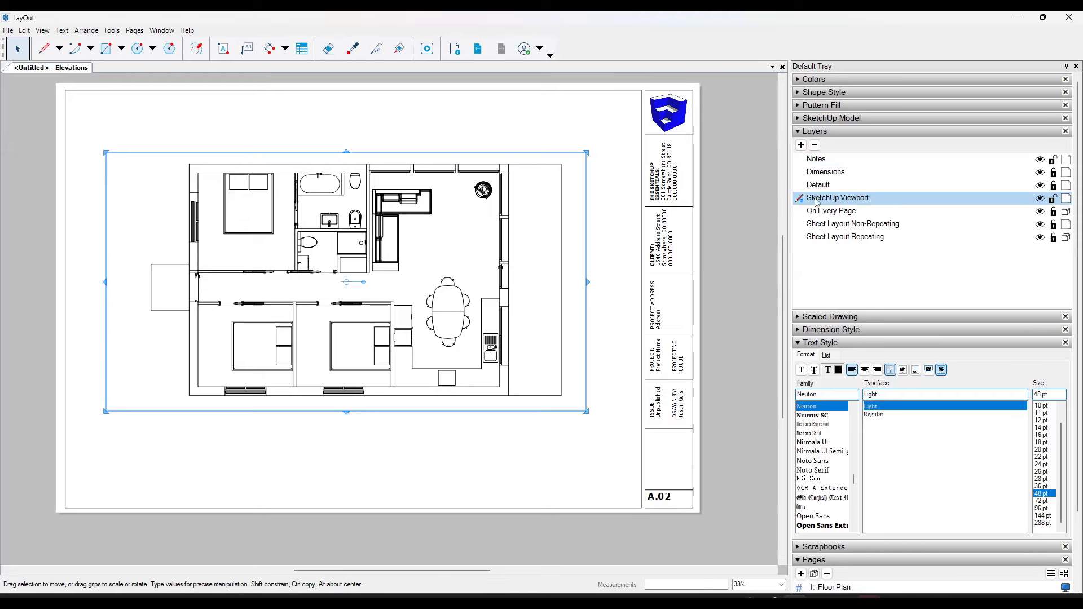
right_click(504, 232)
mouse_move(545, 337)
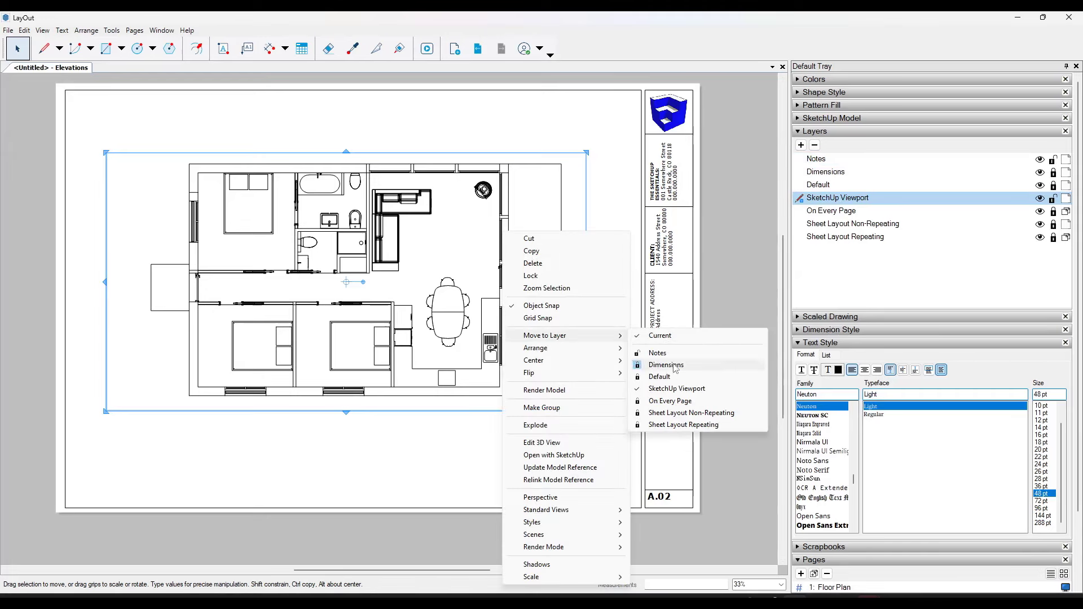
click(674, 390)
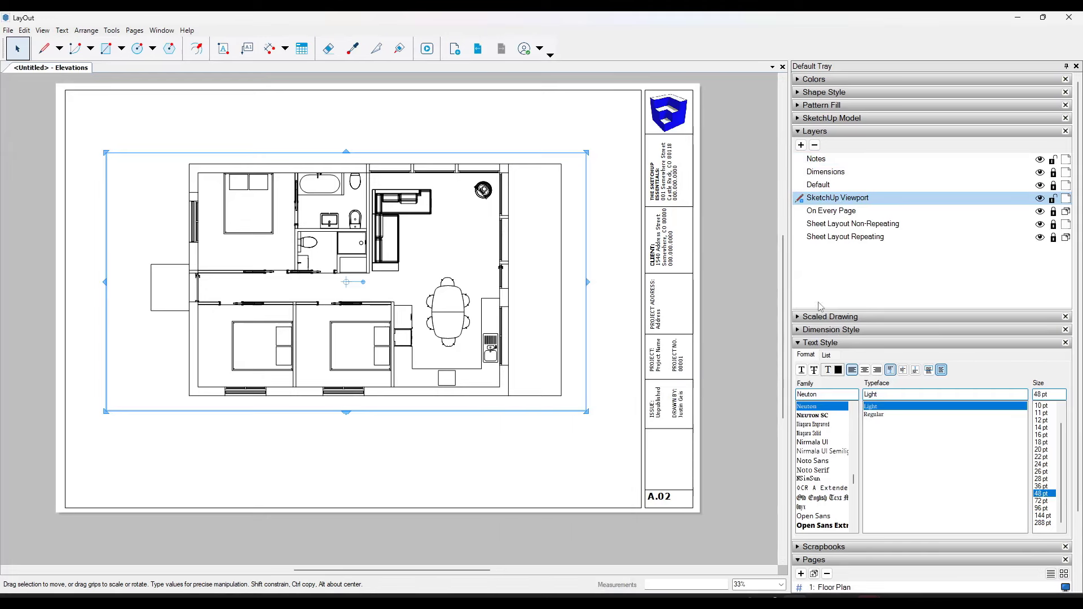
Step: Check the styles and scenes available to the pasted viewport, and bring up the SketchUpToLayout model in SketchUp
right_click(429, 226)
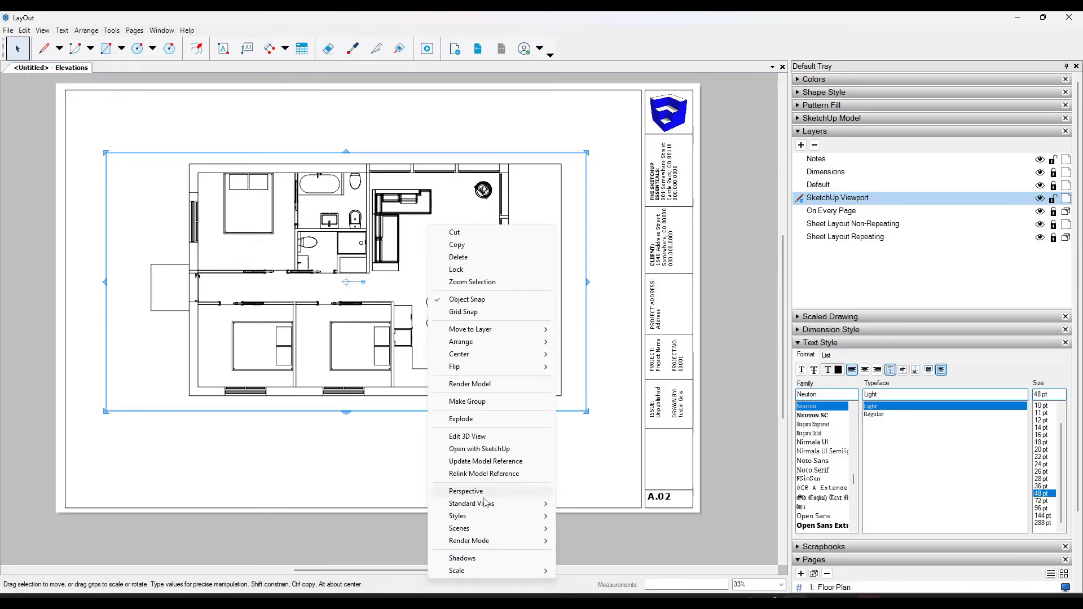
mouse_move(481, 508)
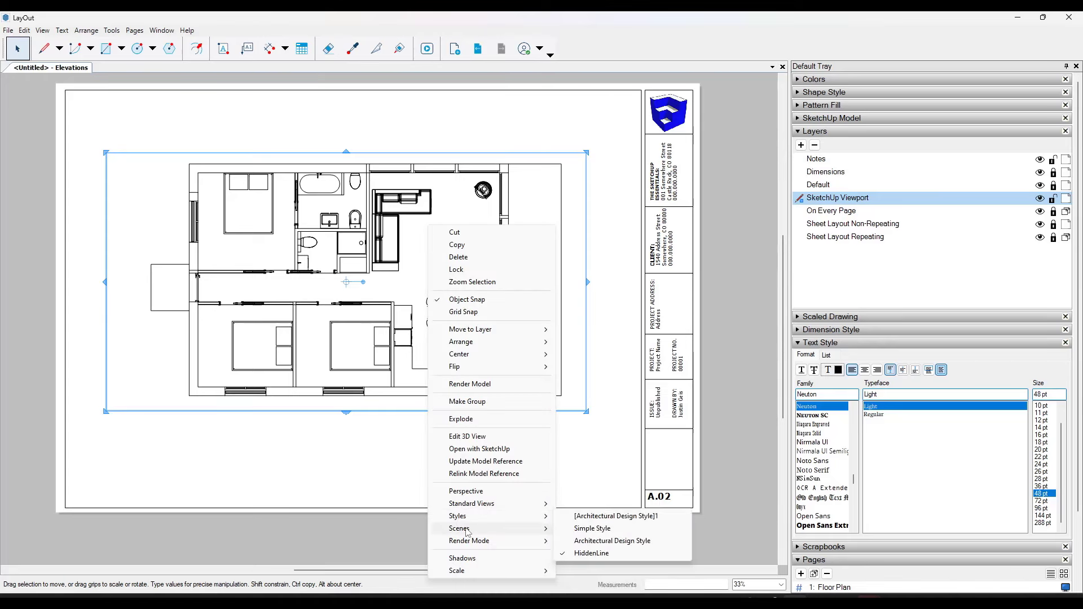
mouse_move(500, 534)
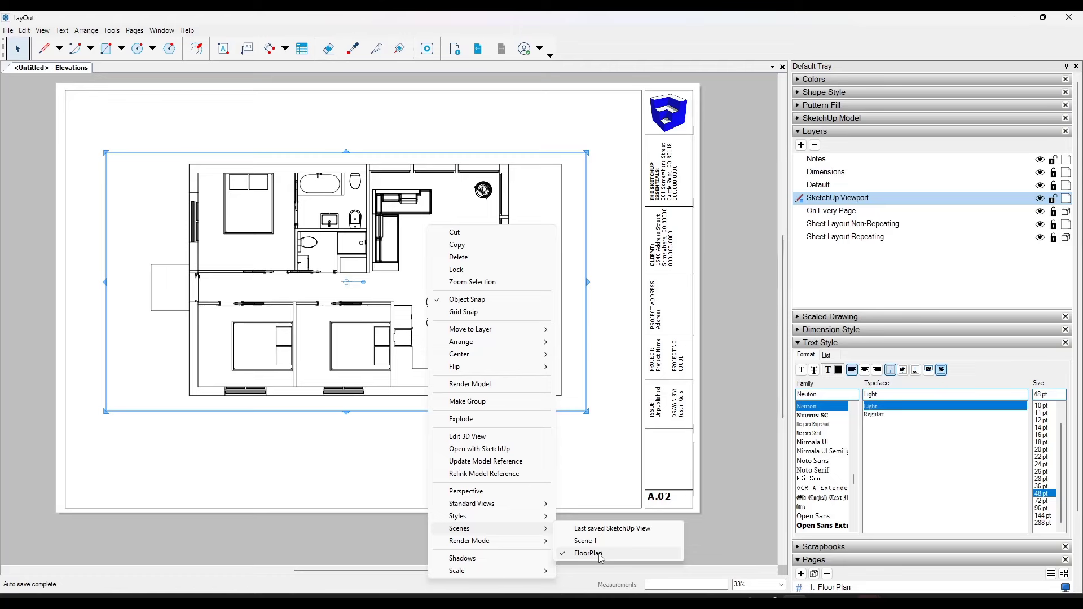
click(870, 596)
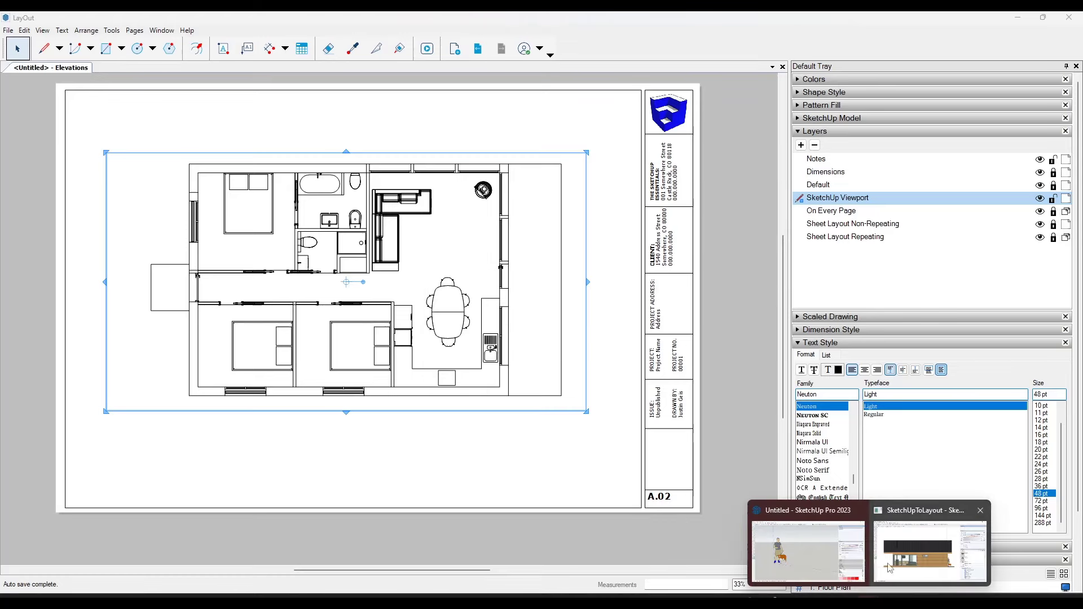
click(930, 552)
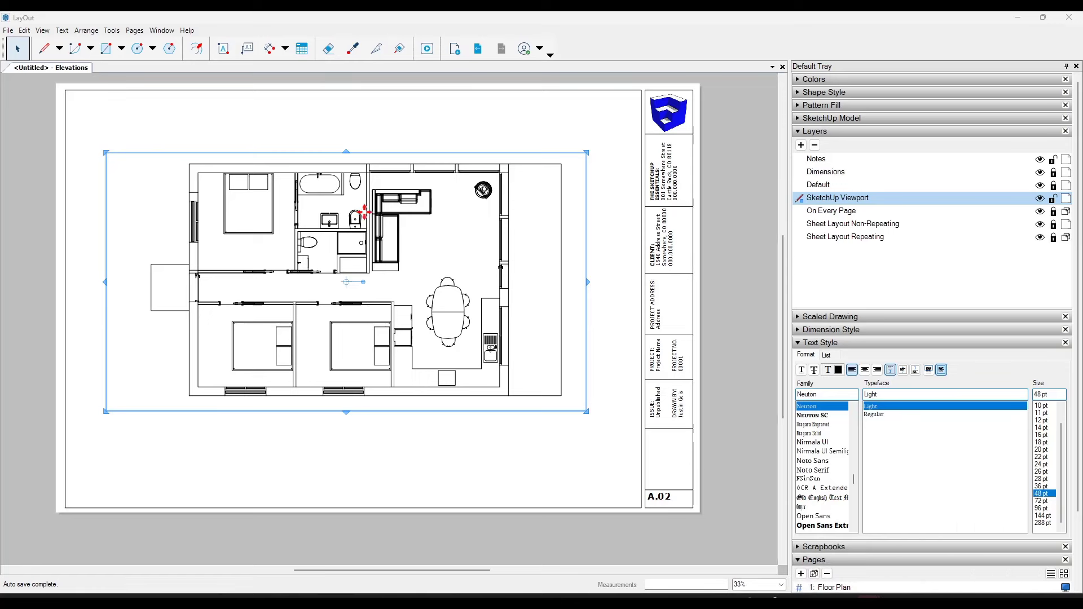
Step: Update the out-of-date SketchUpToLayout.skp reference in LayOut's document setup
click(602, 436)
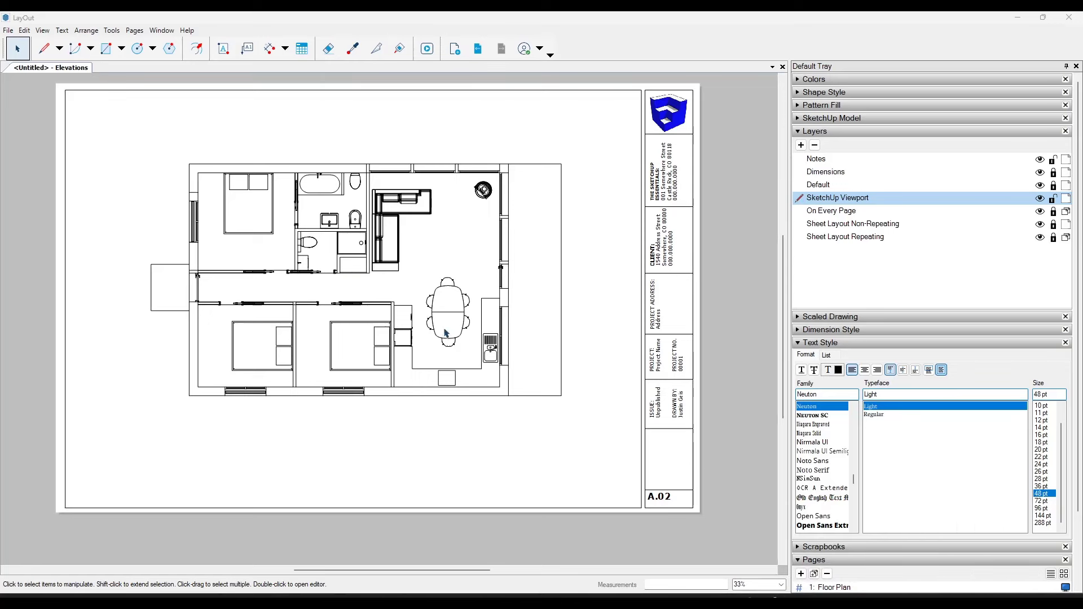
click(218, 244)
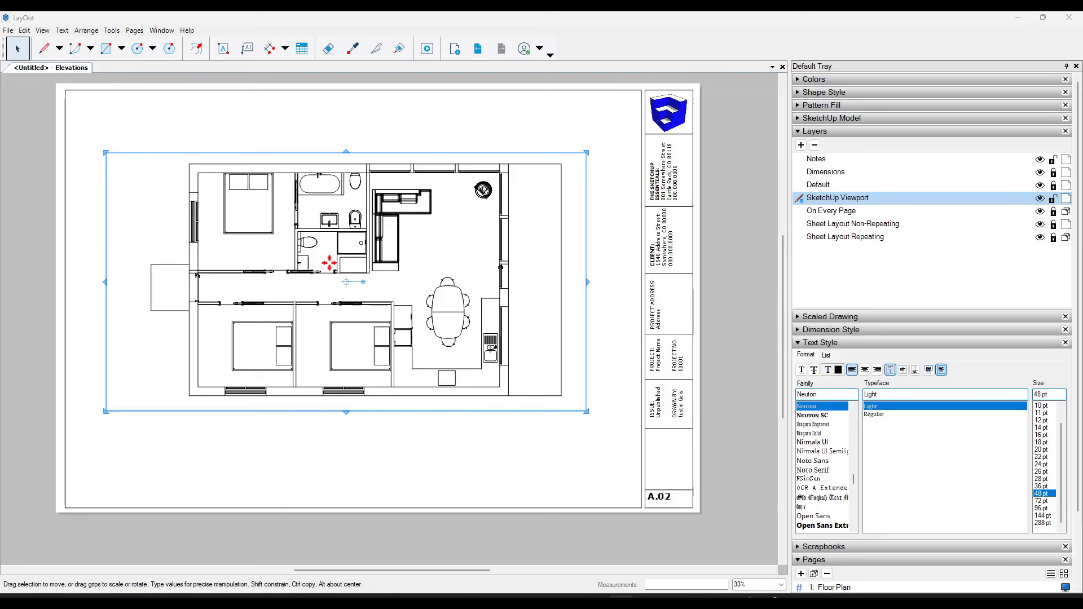
right_click(251, 233)
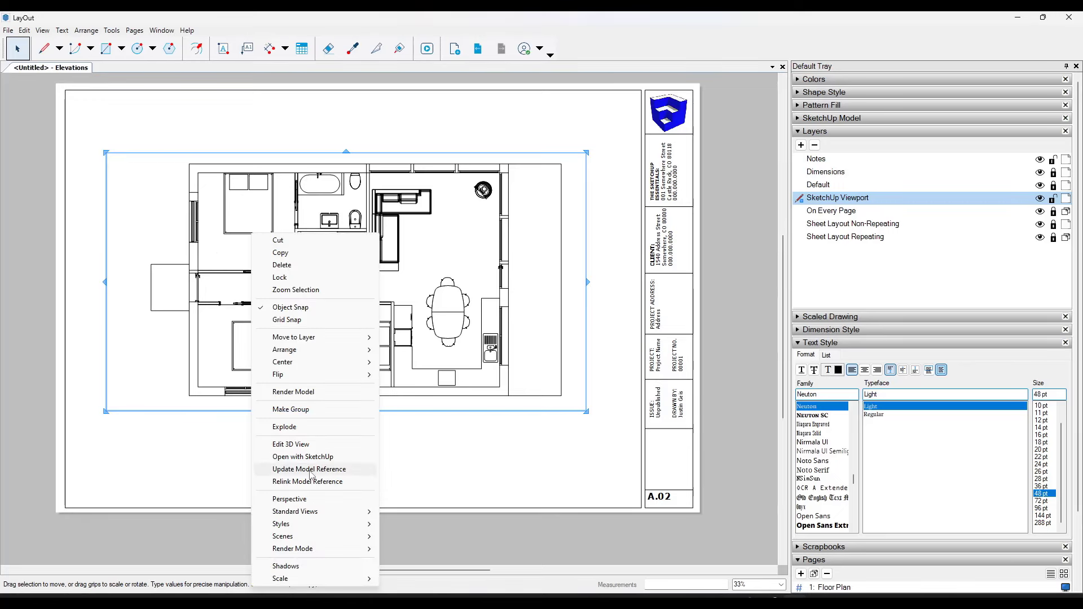
click(8, 31)
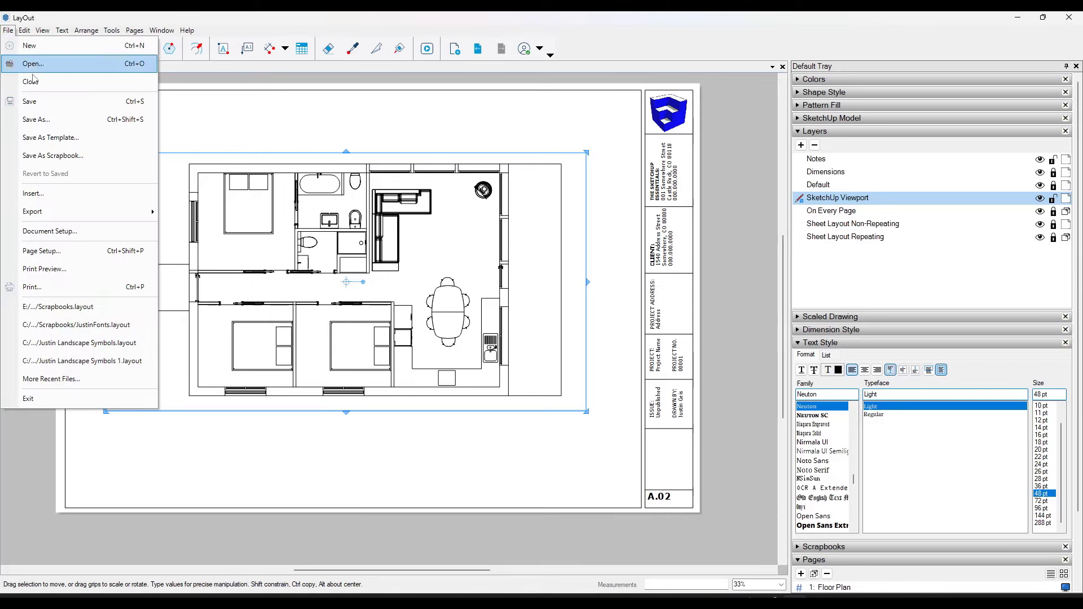
click(73, 231)
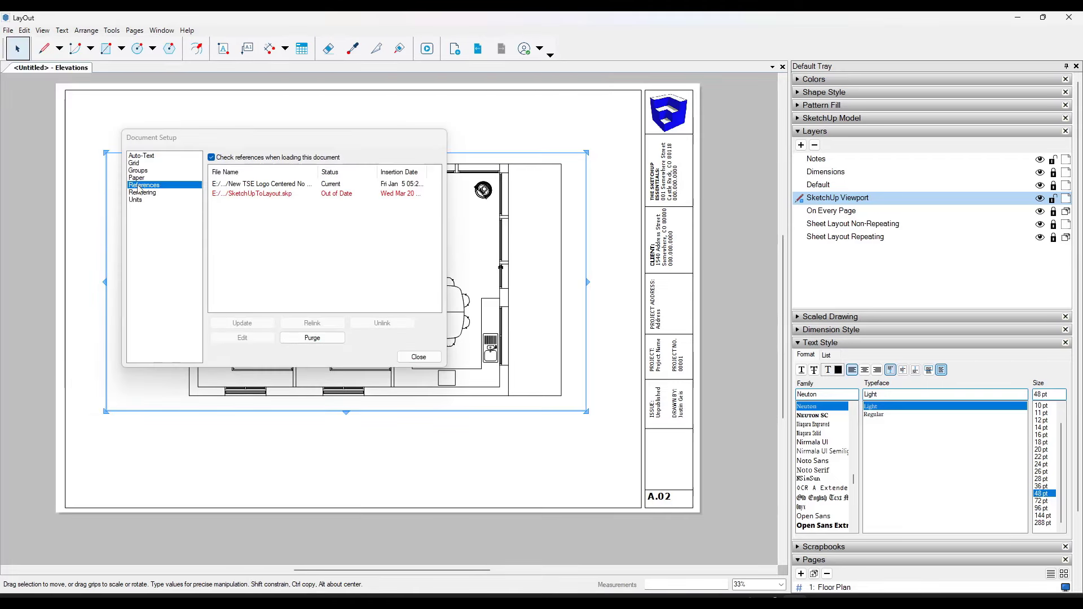
click(255, 195)
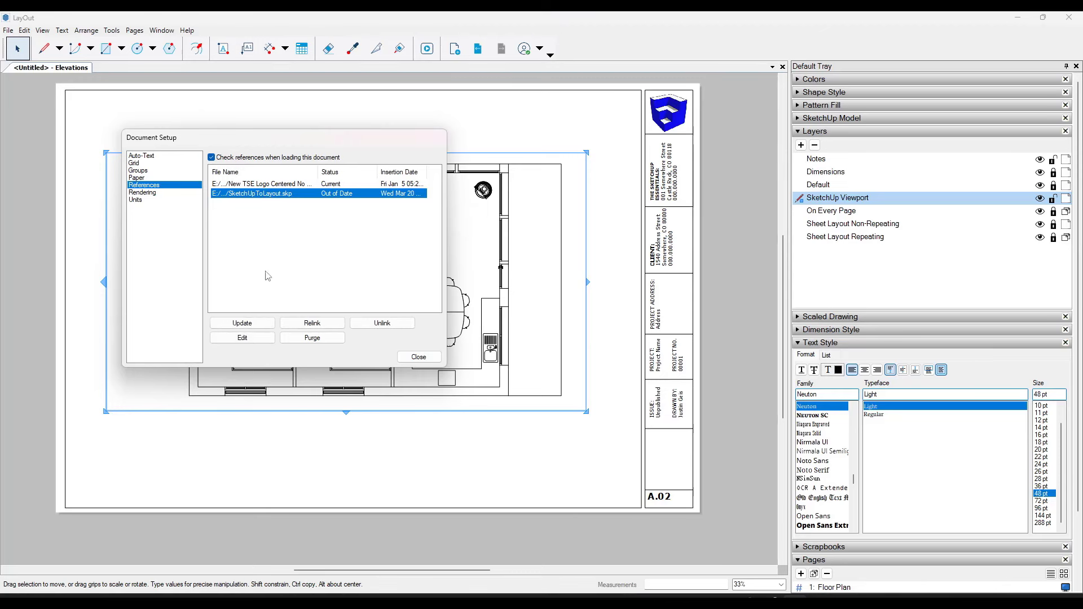
click(253, 326)
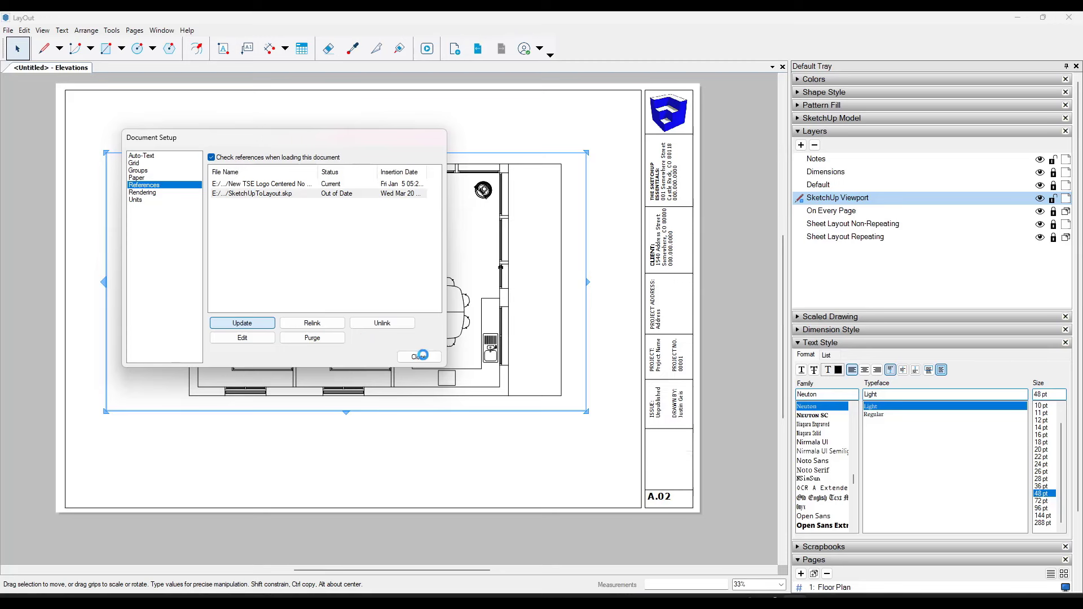
click(419, 356)
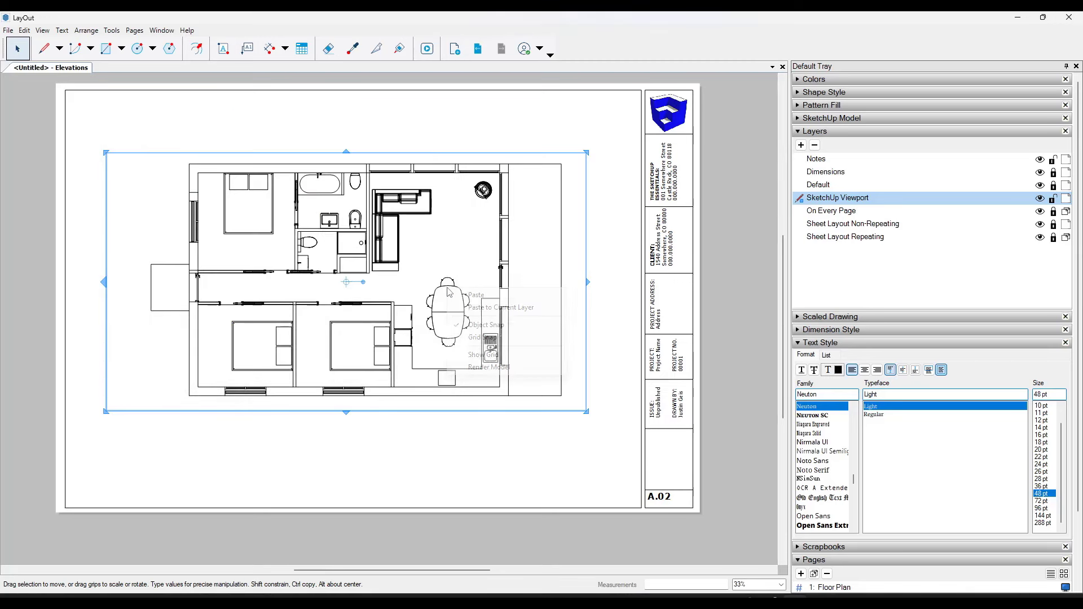
Step: Assign Scene 3 to the Elevations viewport and set its scale to 3/8" = 1'-0" (1:32)
right_click(449, 292)
right_click(402, 285)
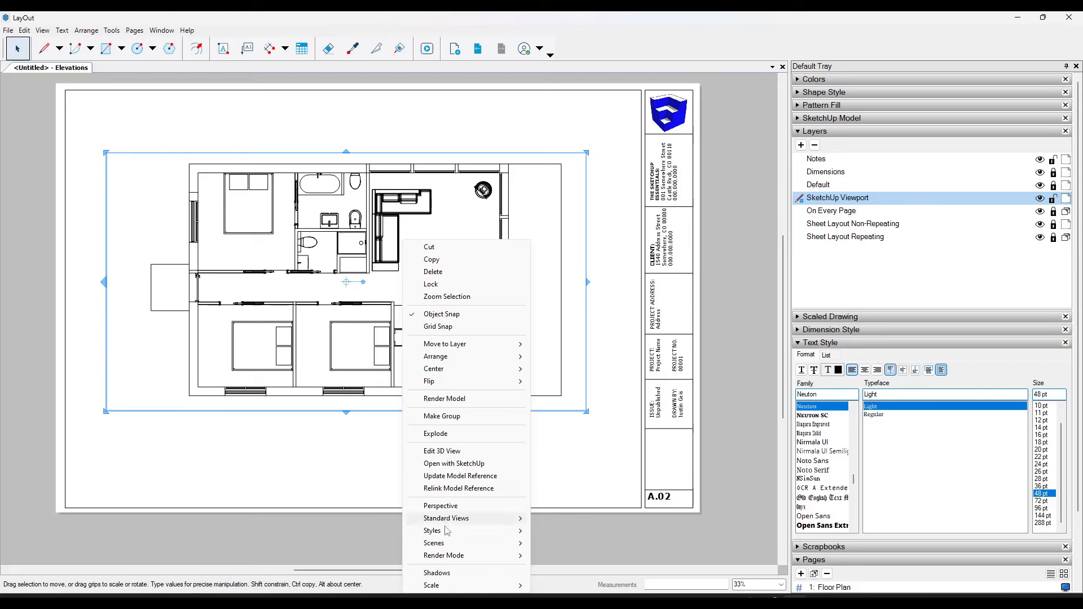
mouse_move(446, 545)
click(568, 506)
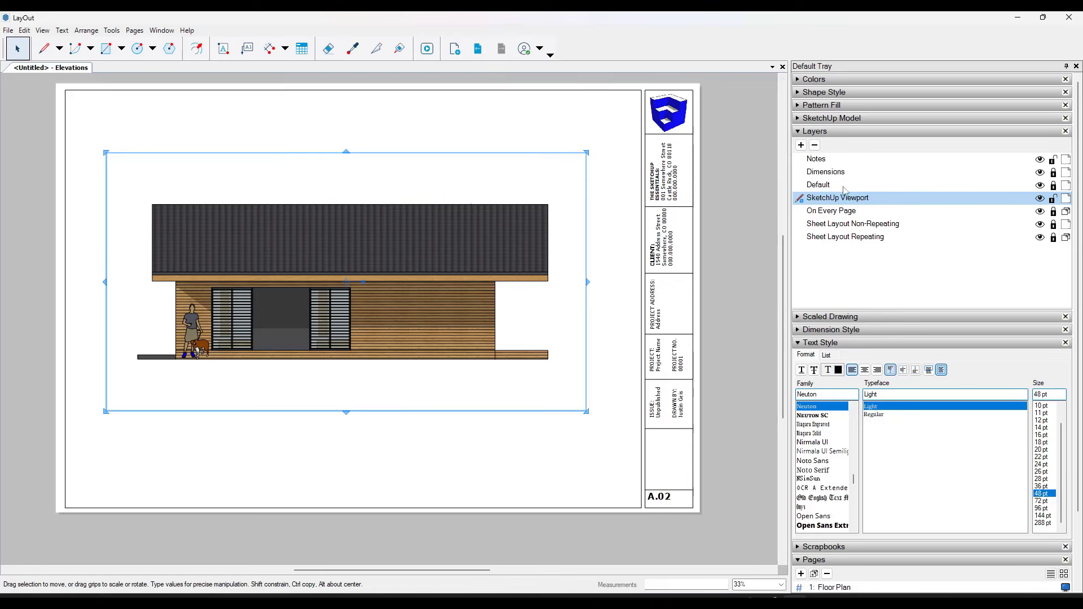
click(829, 118)
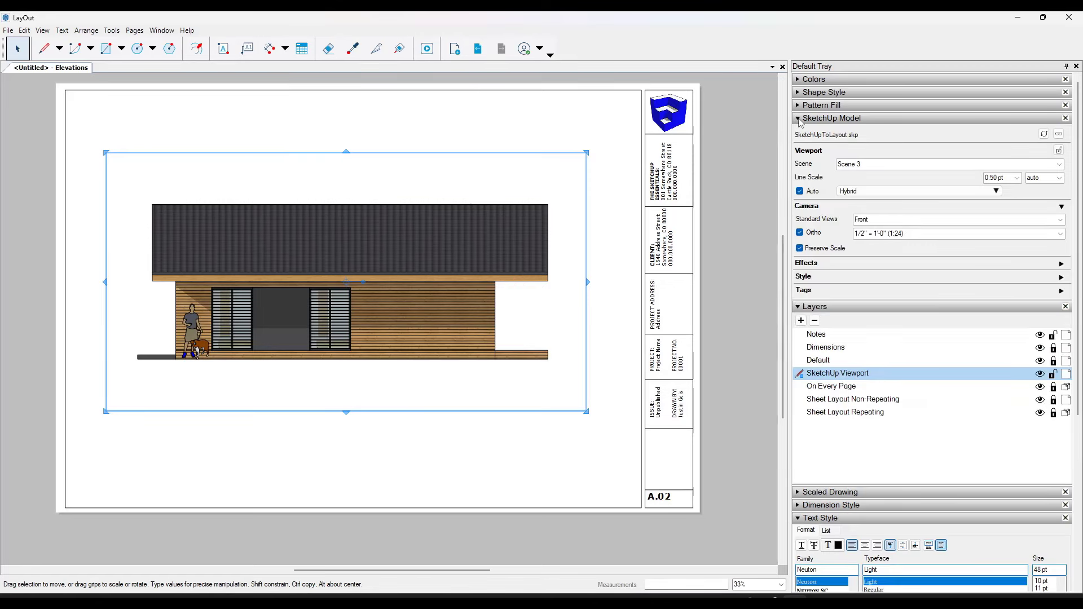
click(1061, 236)
click(840, 258)
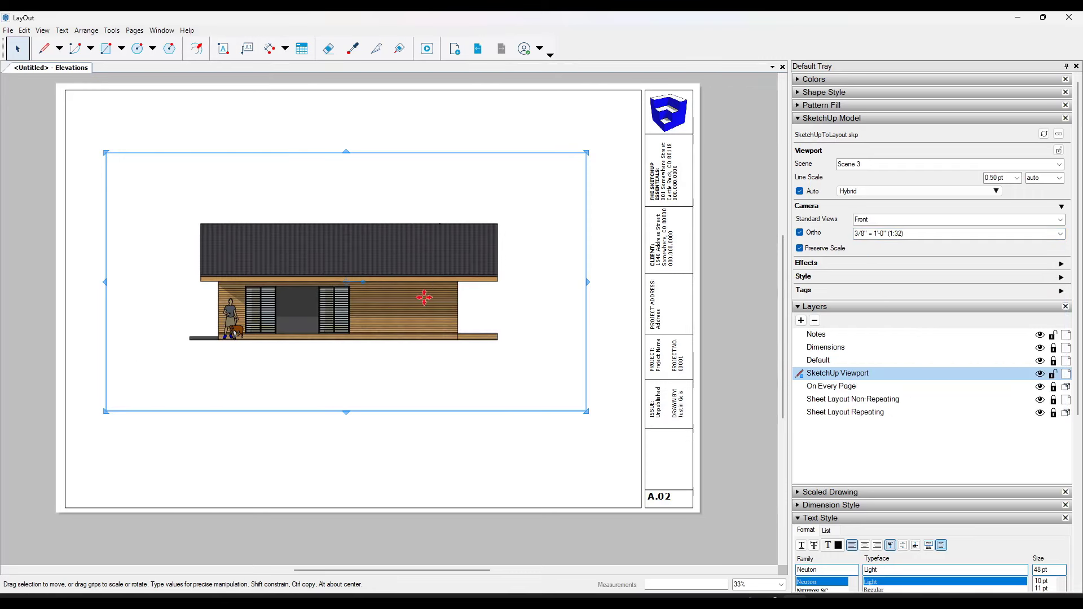
Step: Crop the viewport on all four sides to fit closely around the front elevation
drag(344, 412, 345, 346)
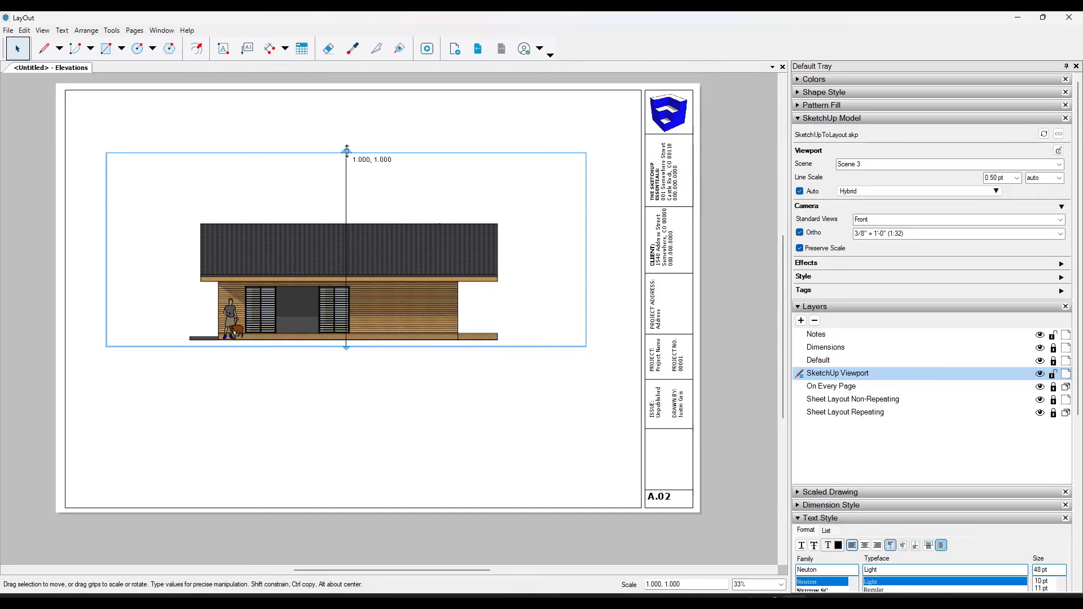
drag(346, 150, 344, 217)
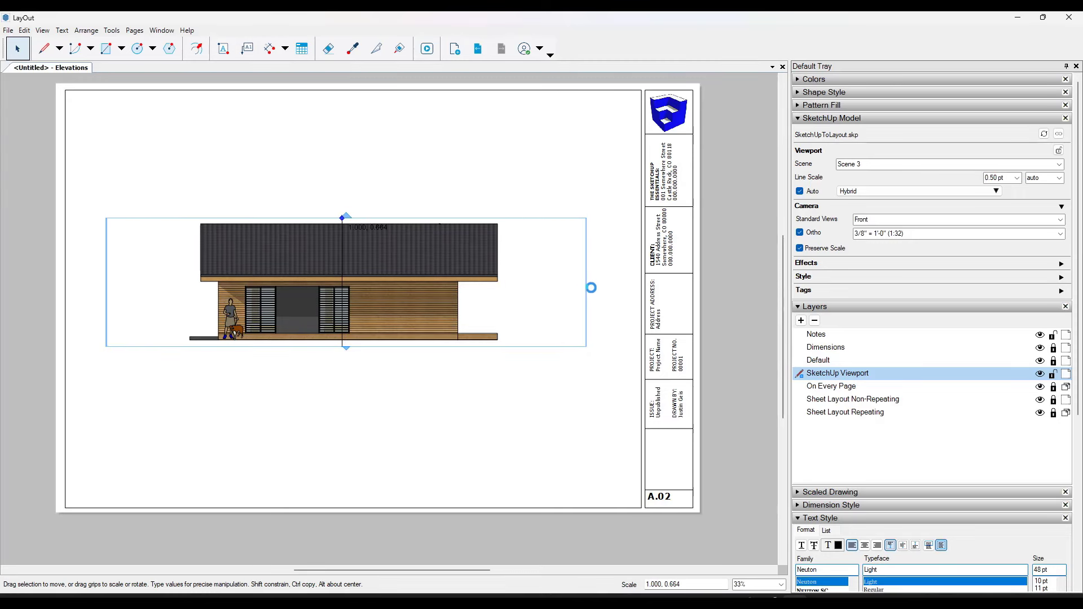
drag(586, 283, 515, 282)
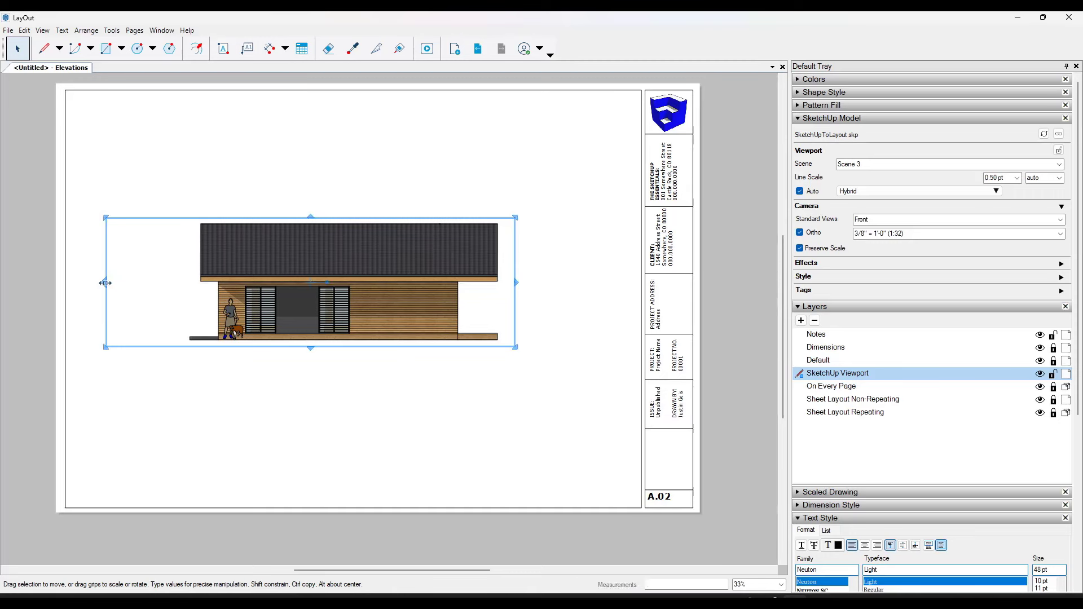
drag(104, 282, 181, 283)
Step: Place the front elevation in the sheet's upper left, with a copy directly below it showing Scene 6
drag(448, 258, 356, 366)
right_click(336, 368)
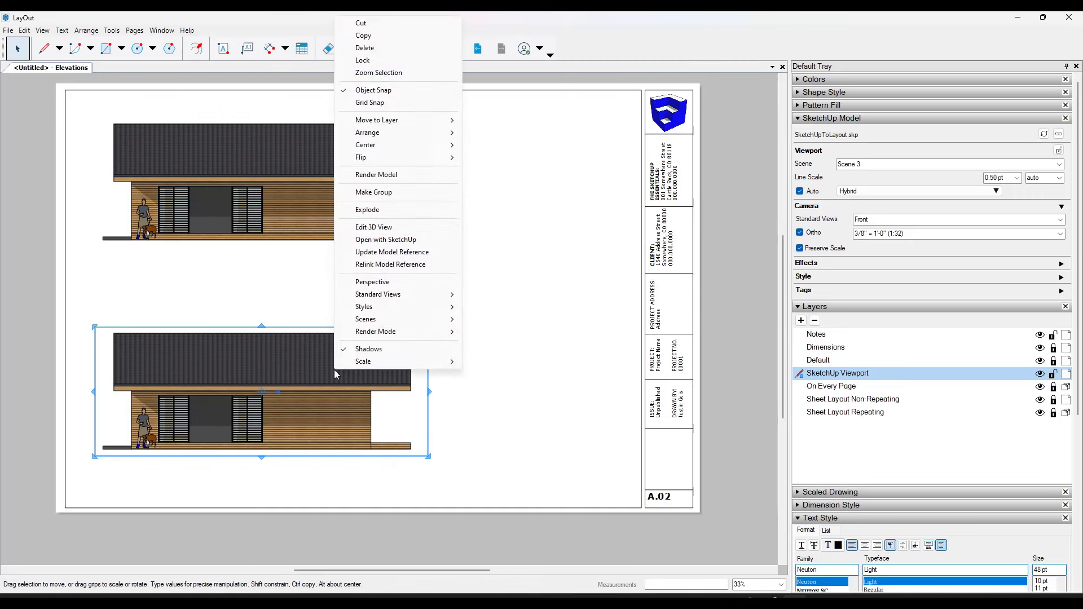
click(504, 393)
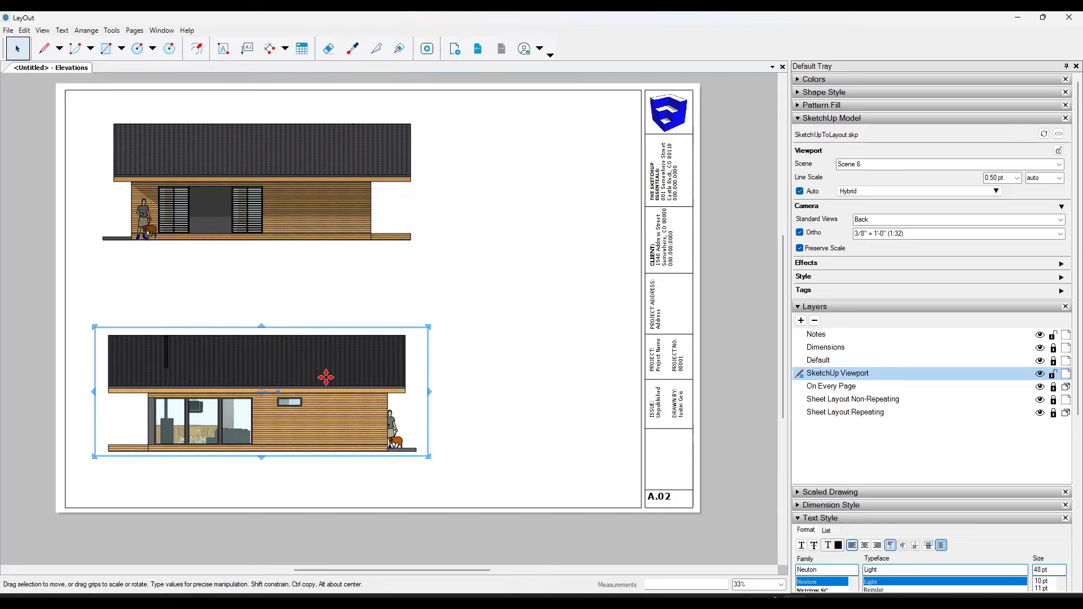
Step: Copy the Scene 6 back elevation viewport to its right and assign Scene 5 to the copy
ctrl+drag(355, 377, 530, 376)
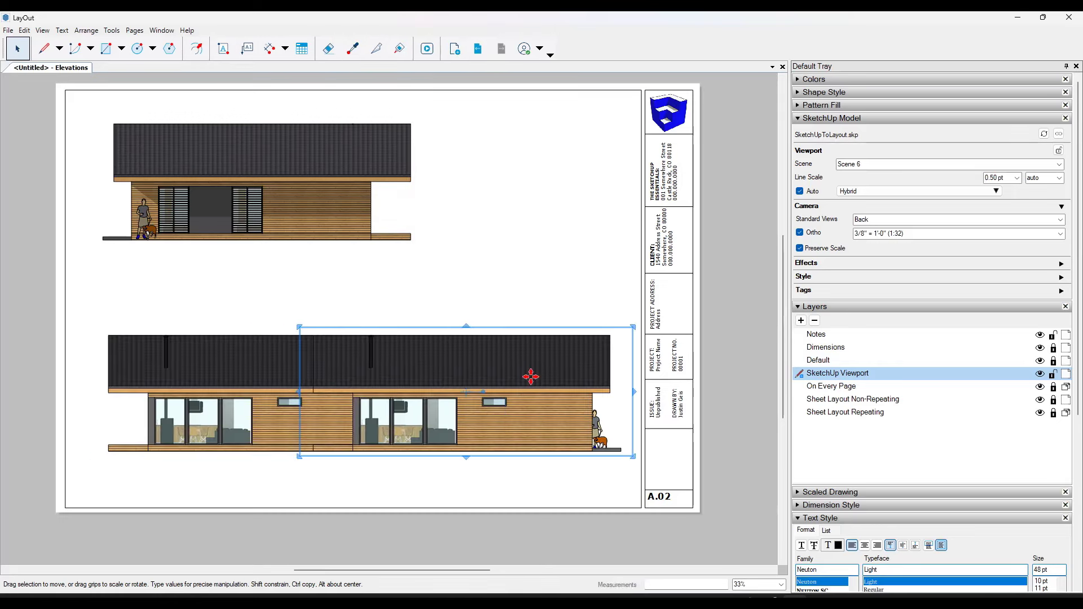
right_click(530, 376)
mouse_move(575, 328)
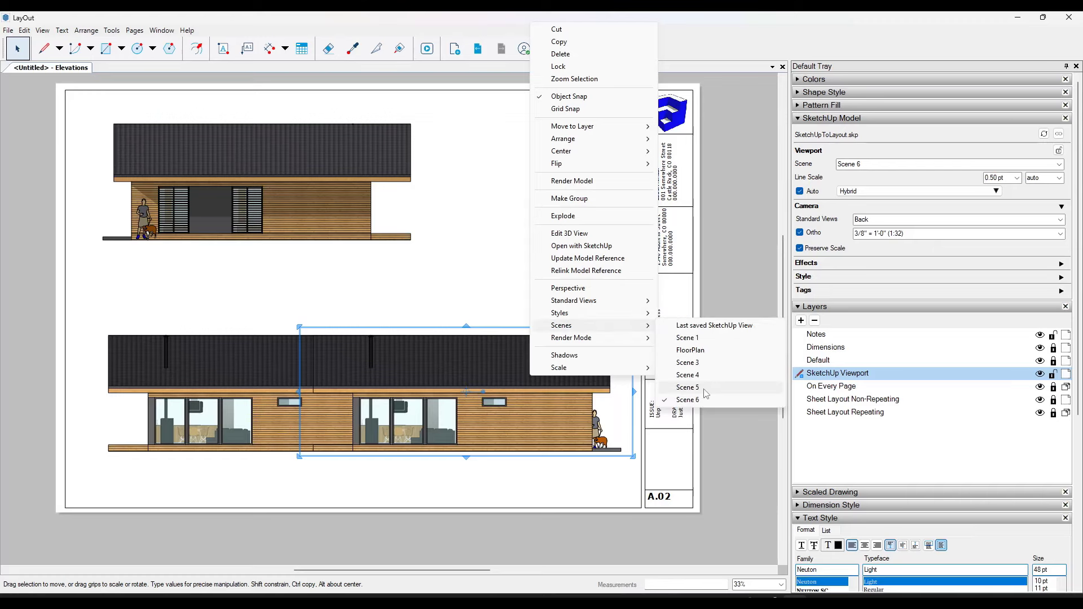
click(672, 388)
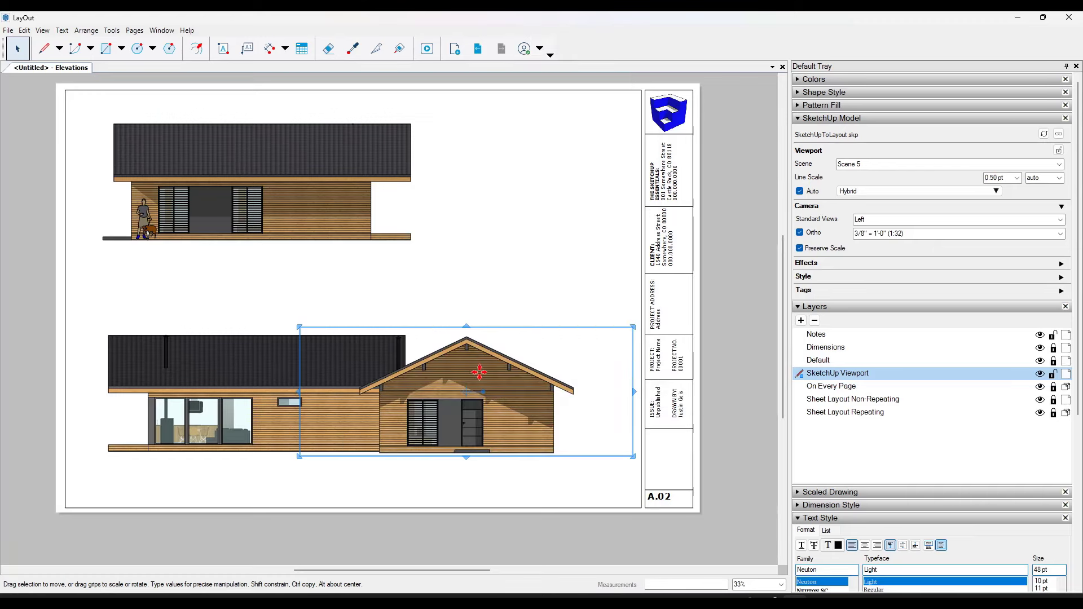
Step: Move the Scene 5 gable elevation right, clear of the back elevation, and nudge it back inside the drawing border
drag(479, 372, 550, 374)
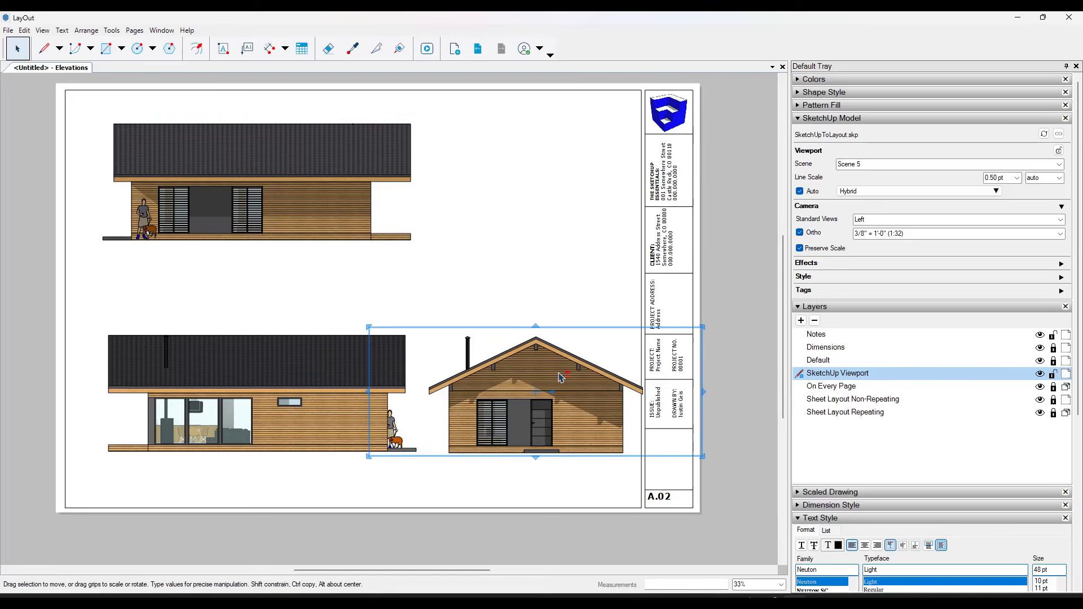
key(Left)
key(Left)
key(Left)
key(Left)
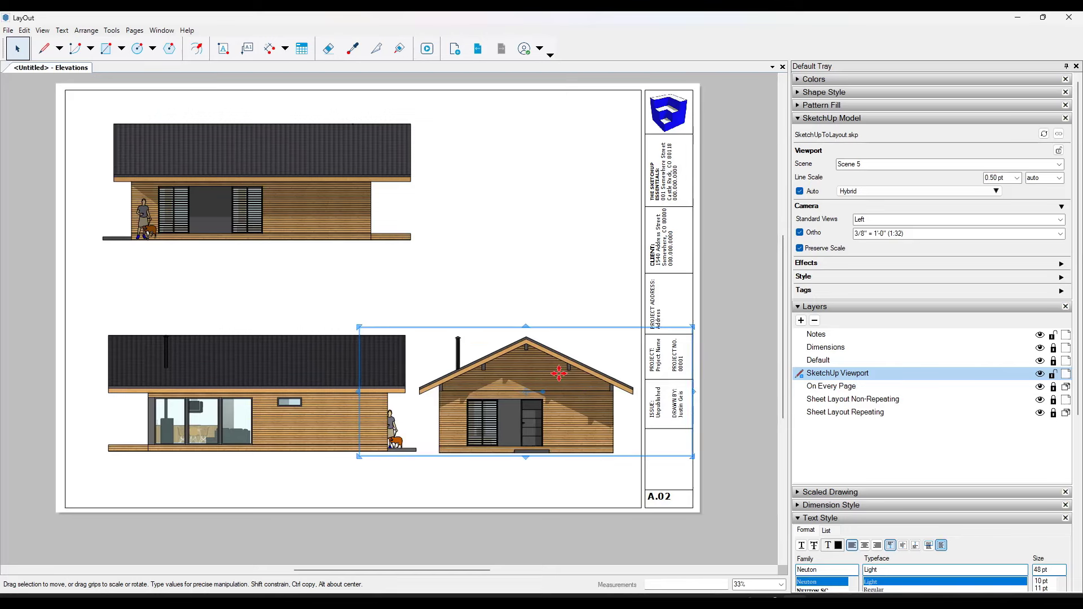
click(501, 282)
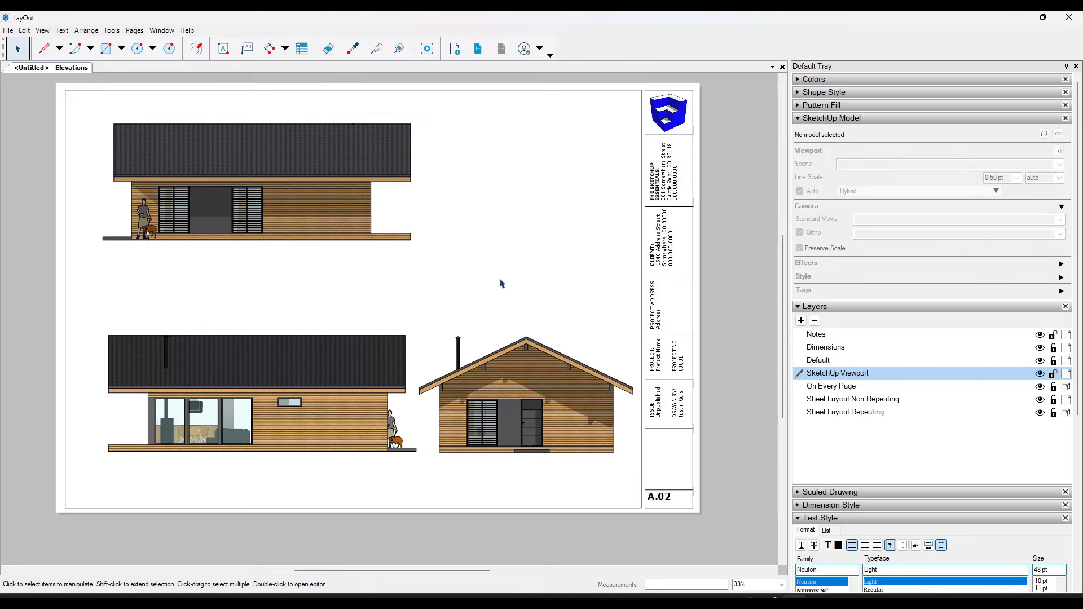
Step: Copy the Scene 5 elevation up beside the front elevation and assign Scene 4 to the copy
click(522, 389)
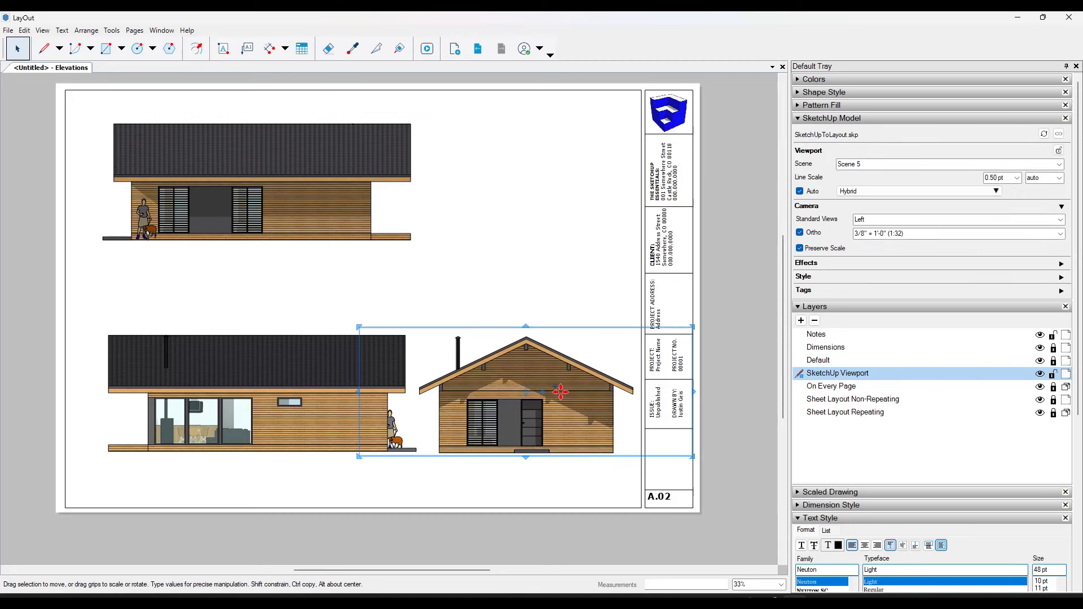
drag(561, 391, 560, 175)
right_click(568, 196)
mouse_move(648, 499)
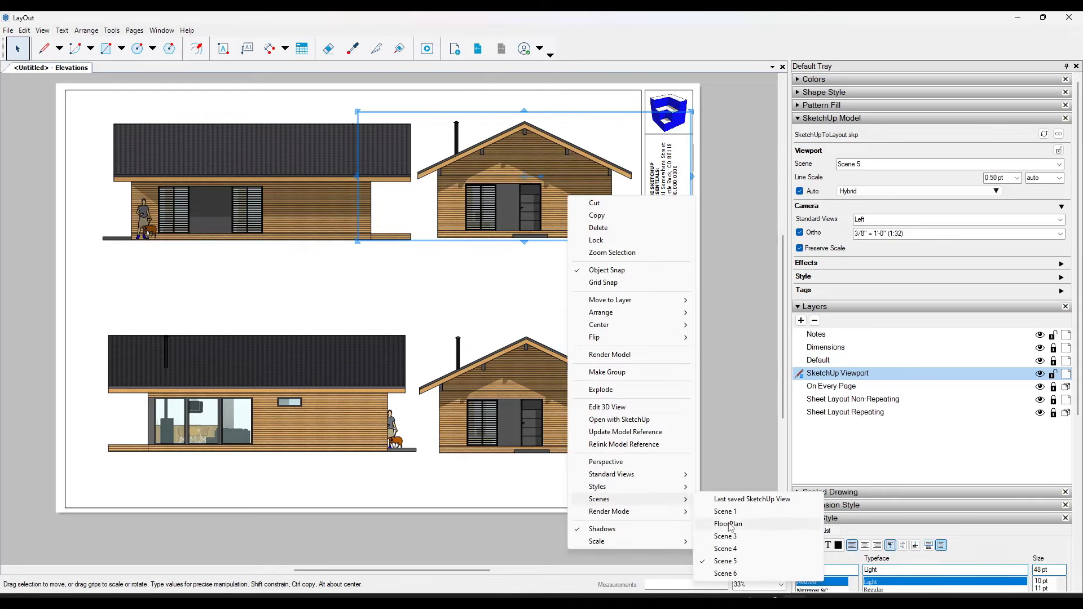
click(735, 551)
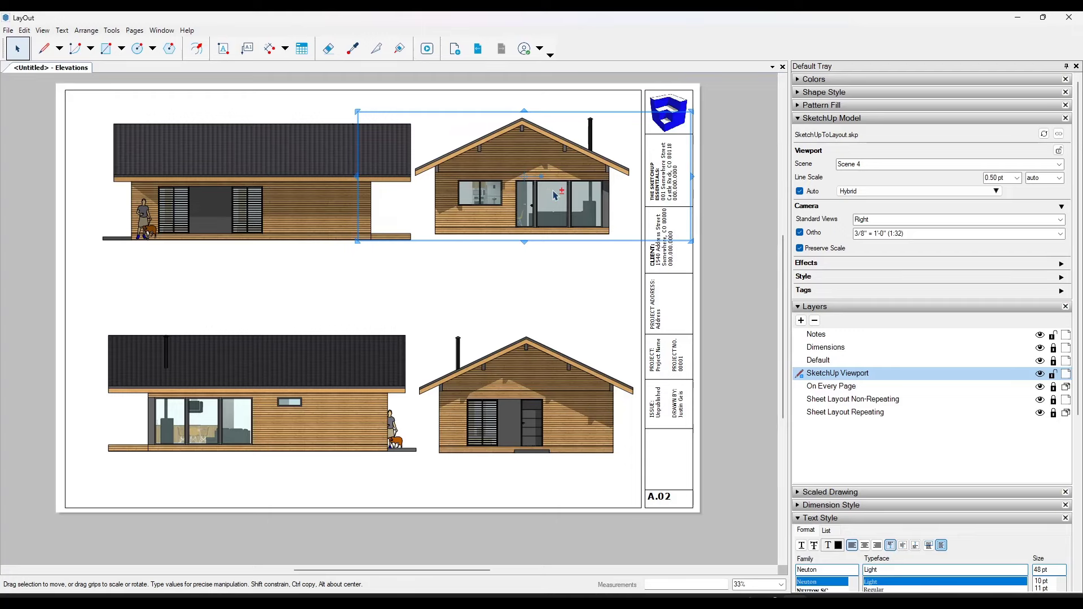
Step: Nudge the Scene 4 elevation vertically until it lines up with the front elevation beside it
key(Down)
key(Down)
key(Down)
key(Down)
key(Down)
key(Down)
key(Down)
key(Down)
key(Down)
key(Down)
key(Down)
key(Down)
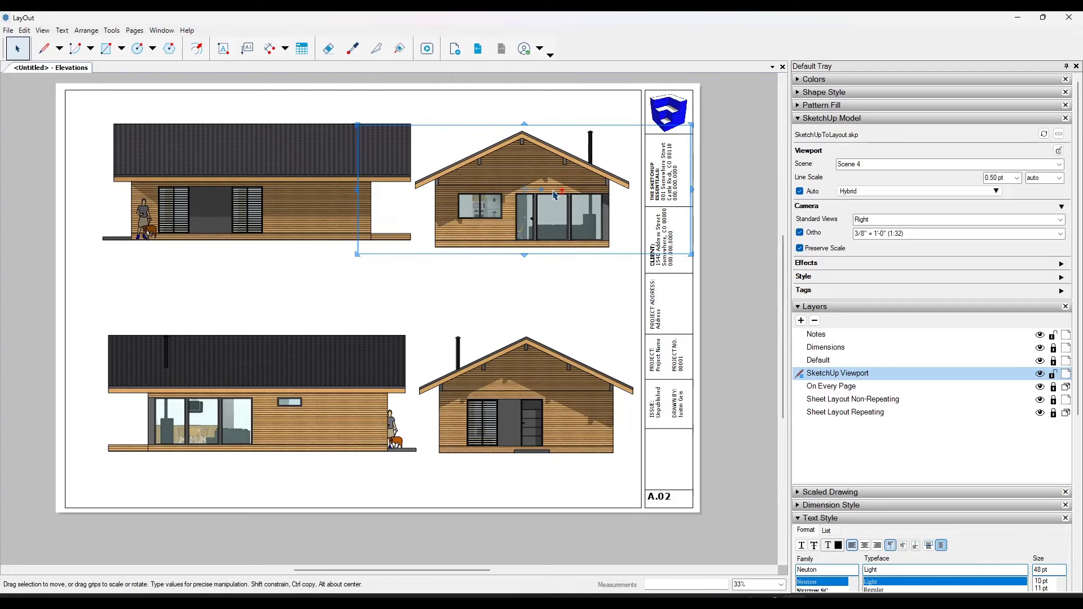
key(Up)
key(Up)
key(Up)
key(Up)
key(Up)
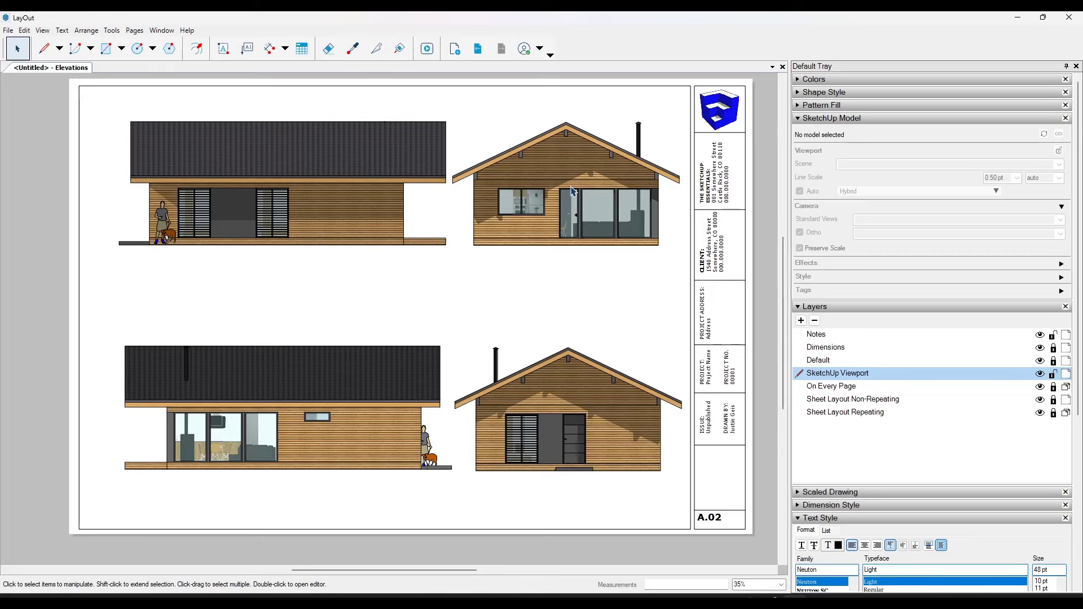